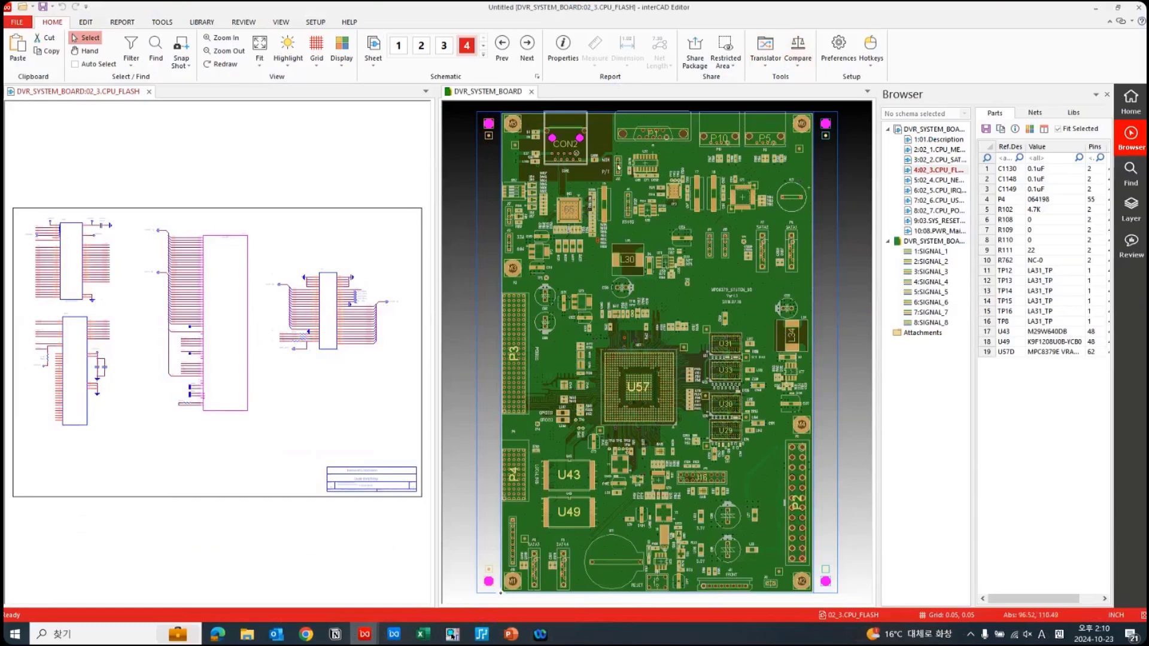
# - Show the board layout as a tab, create an IXD share package of DVR_SYSTEM_BOARD, and open its output folder
pyautogui.click(482, 91)
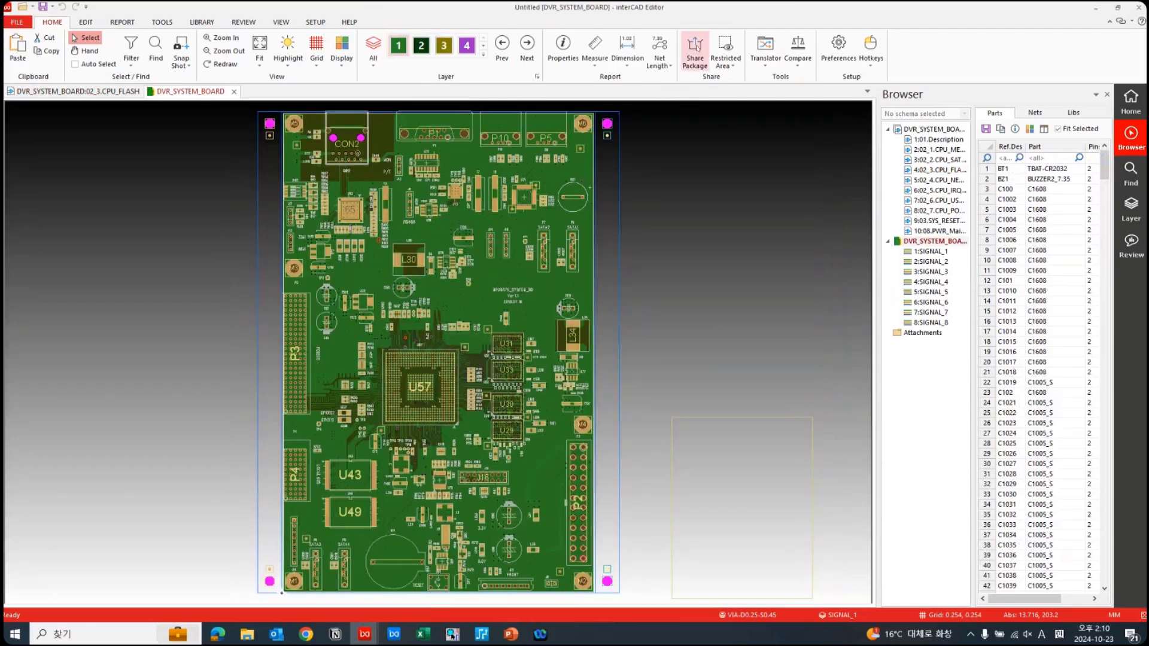
pyautogui.click(694, 48)
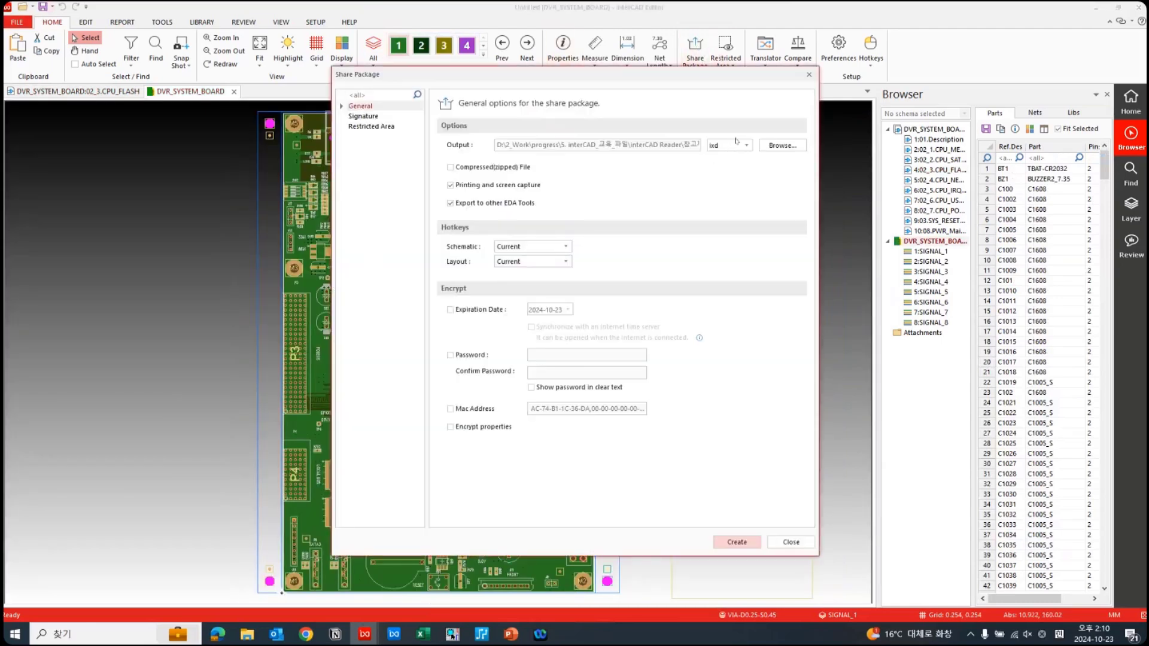
pyautogui.click(725, 541)
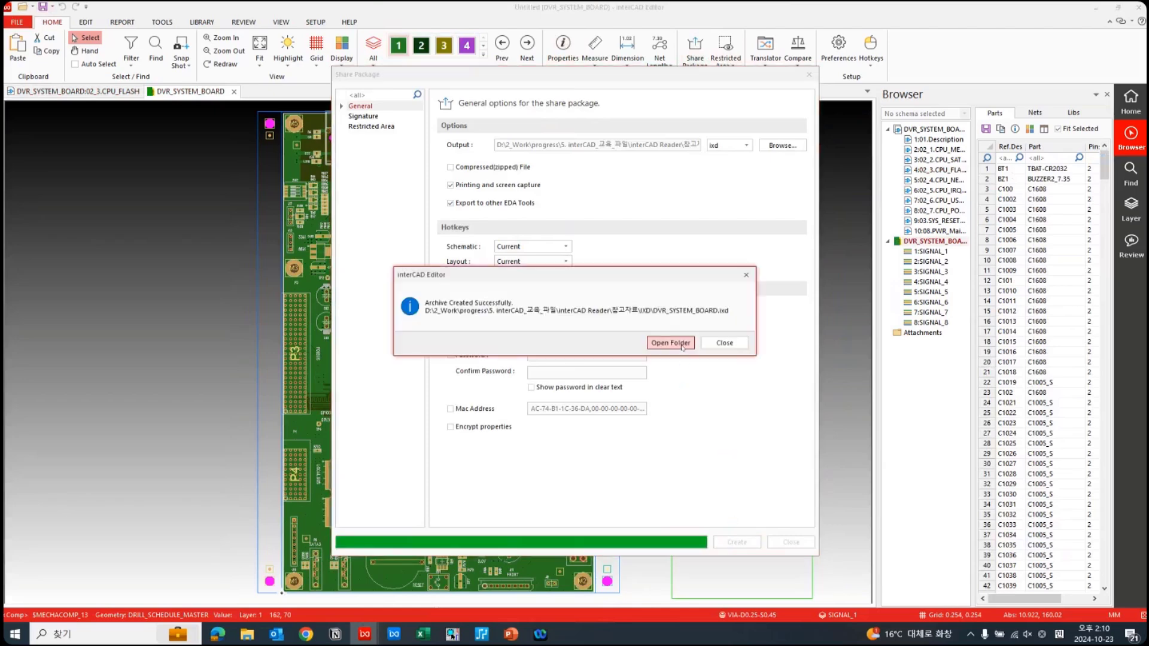
pyautogui.click(671, 343)
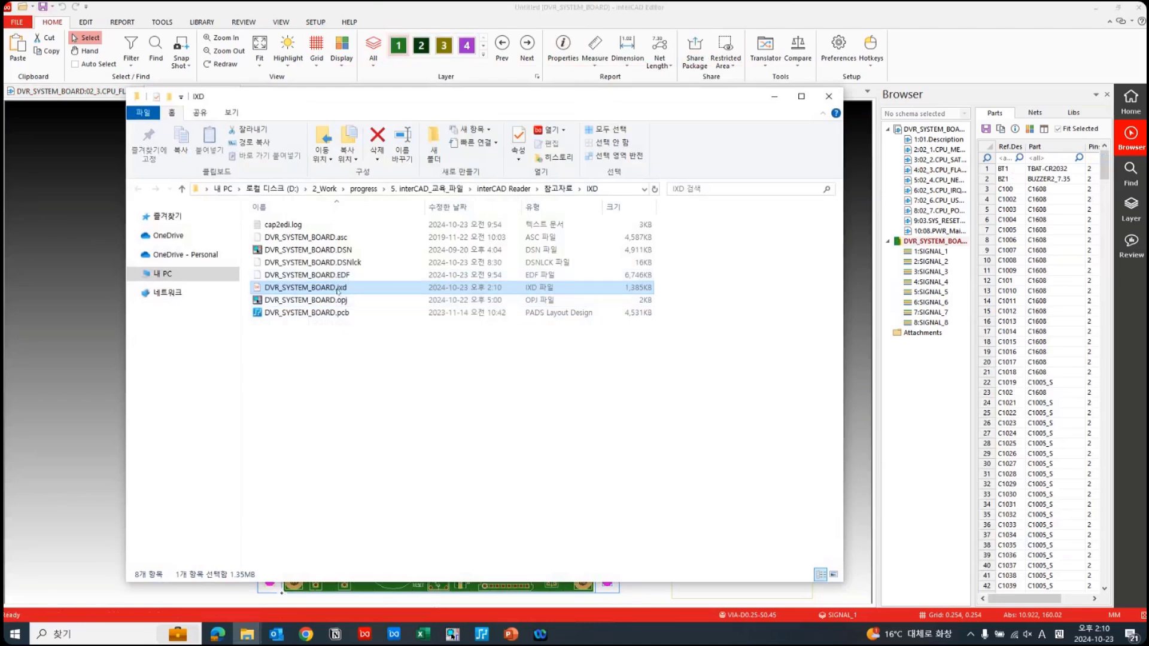
# - Change the IXD folder from the details view to a multi-column icon listing and minimise the interCAD Editor window
pyautogui.keyDown('ctrl'); pyautogui.scroll(-1, 338, 292); pyautogui.keyUp('ctrl')
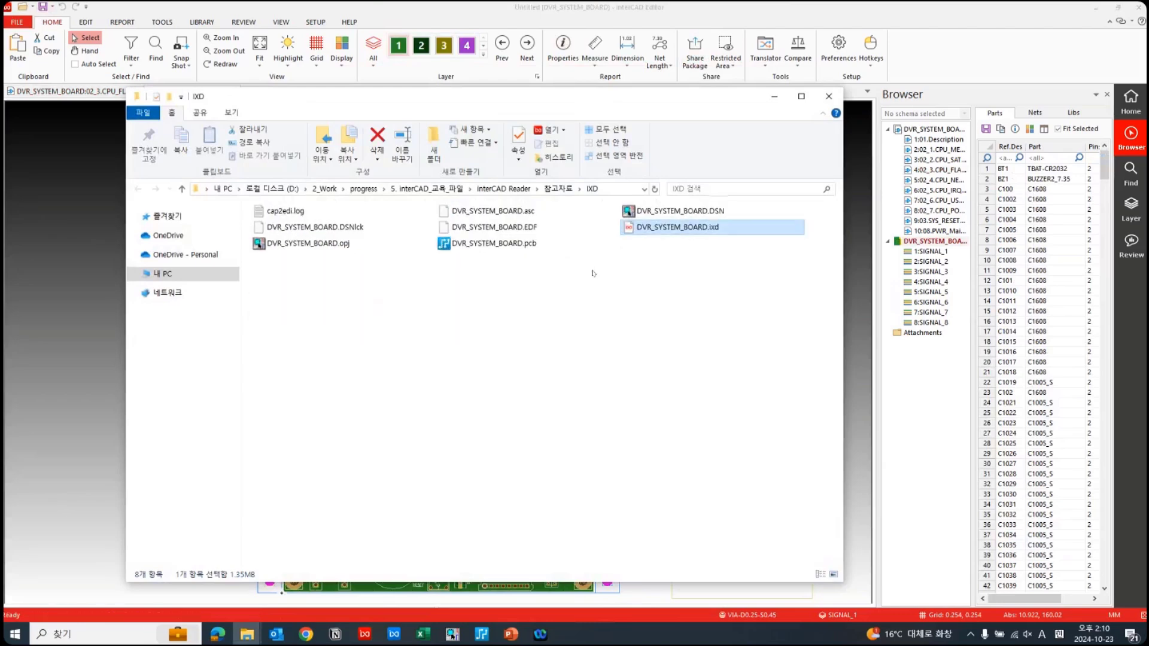
pyautogui.click(697, 284)
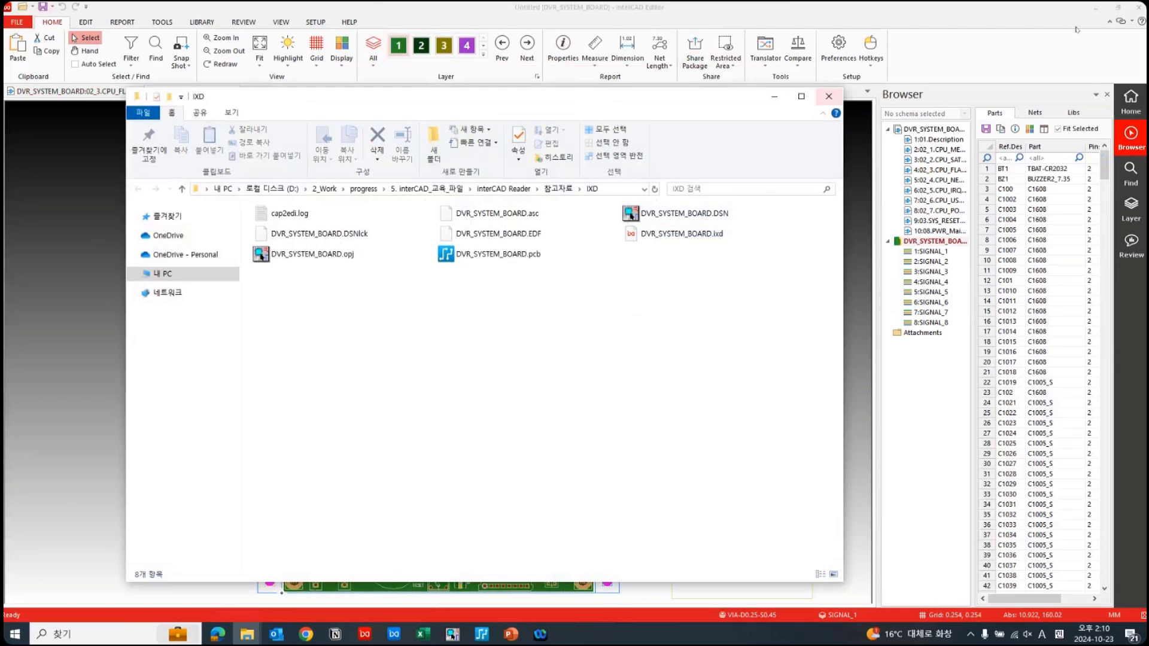
pyautogui.click(859, 287)
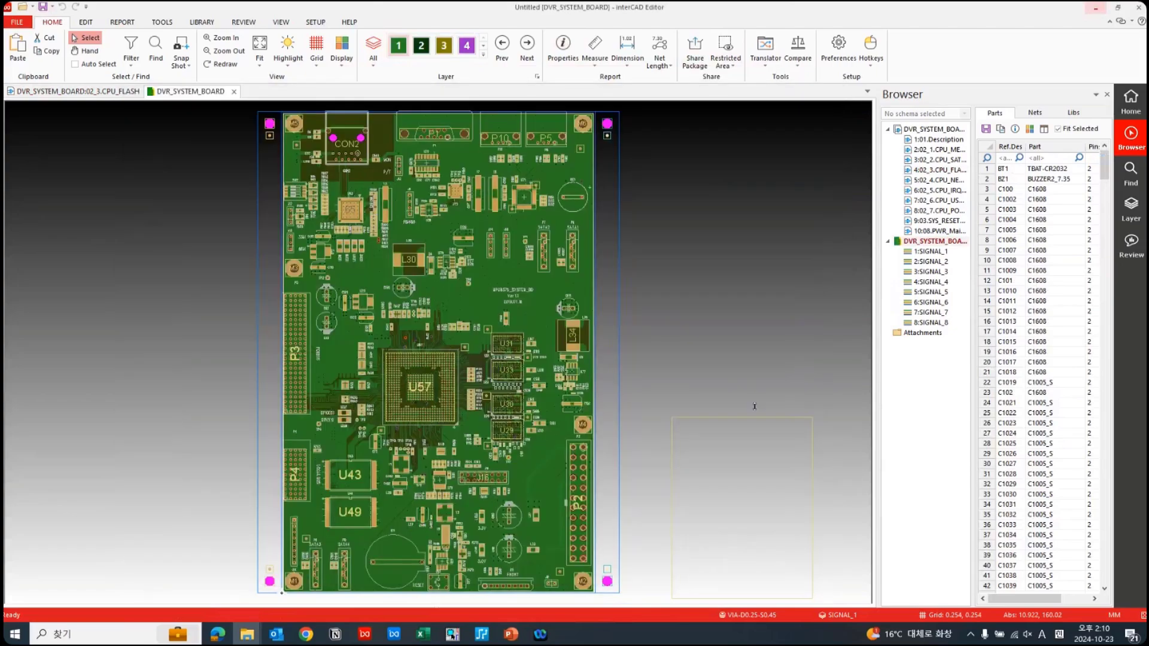
pyautogui.press('super+Down')
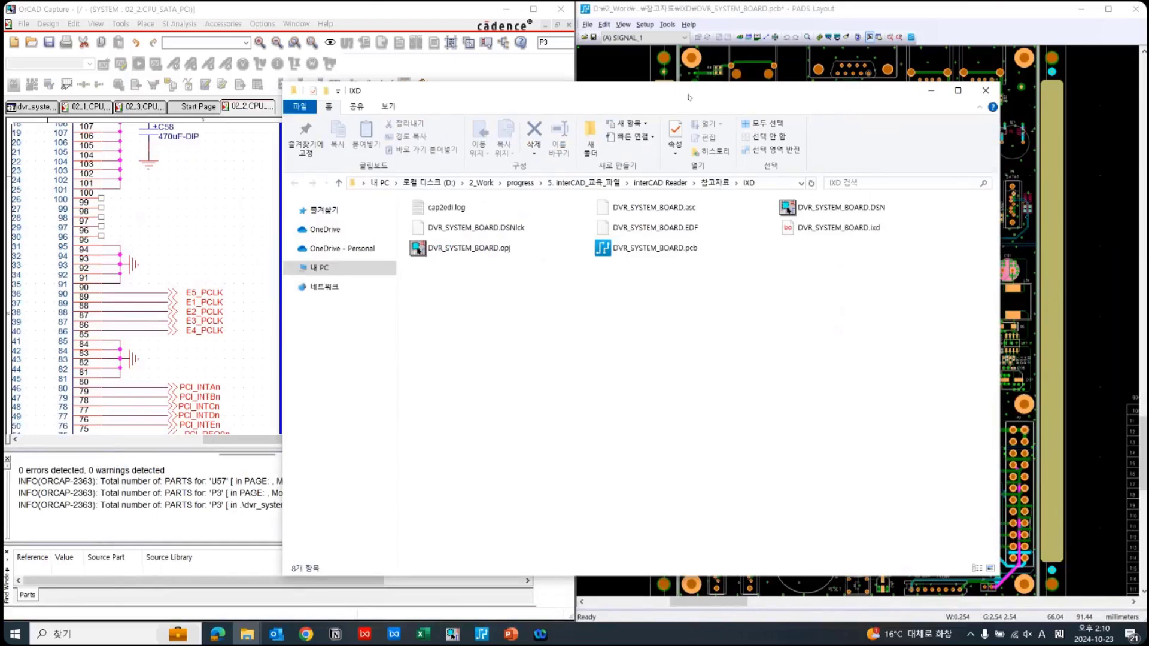
# - Switch to interCAD Reader, open DVR_SYSTEM_BOARD.ixd from the IXD folder in it, and put the folder window away
pyautogui.click(394, 636)
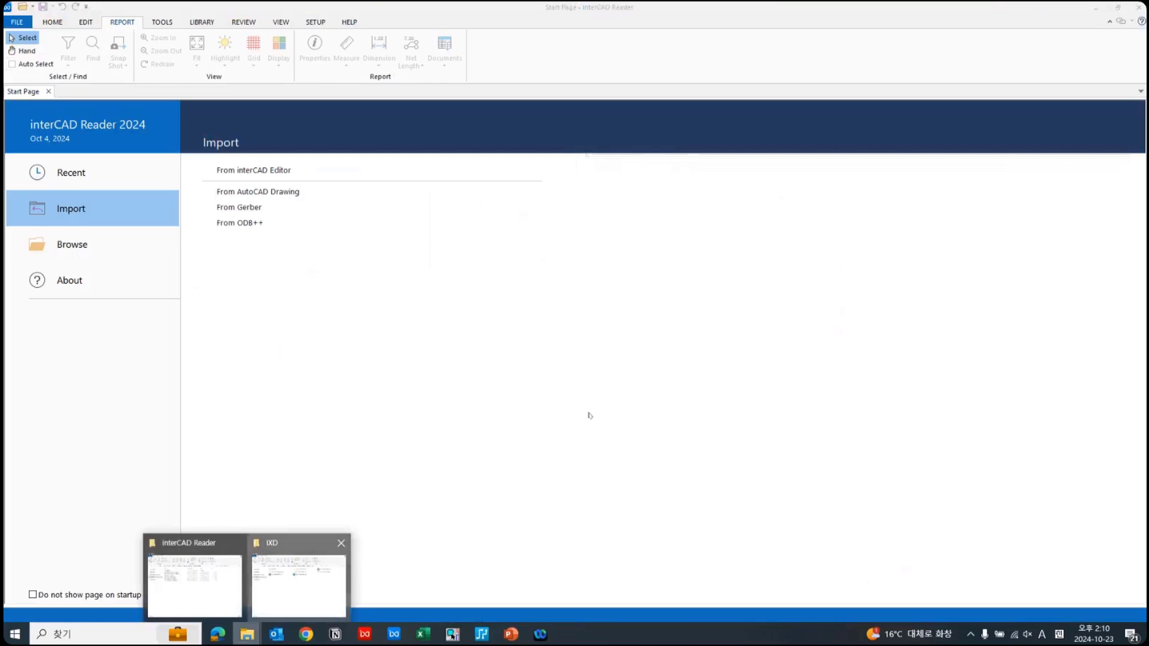
pyautogui.click(298, 569)
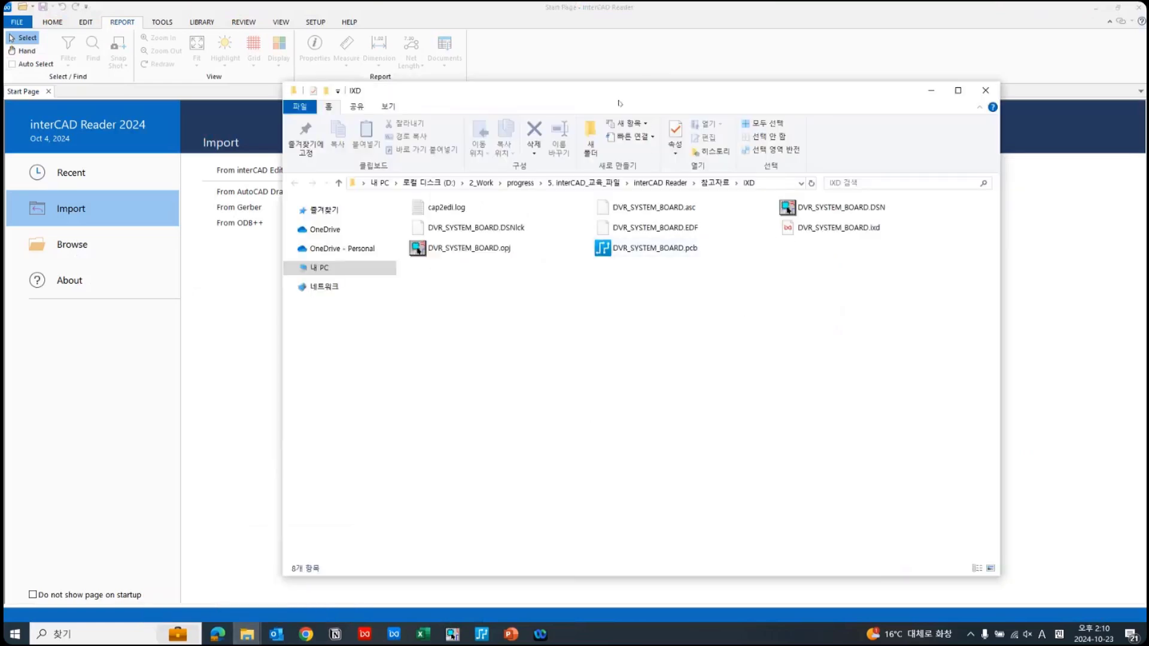
pyautogui.click(743, 55)
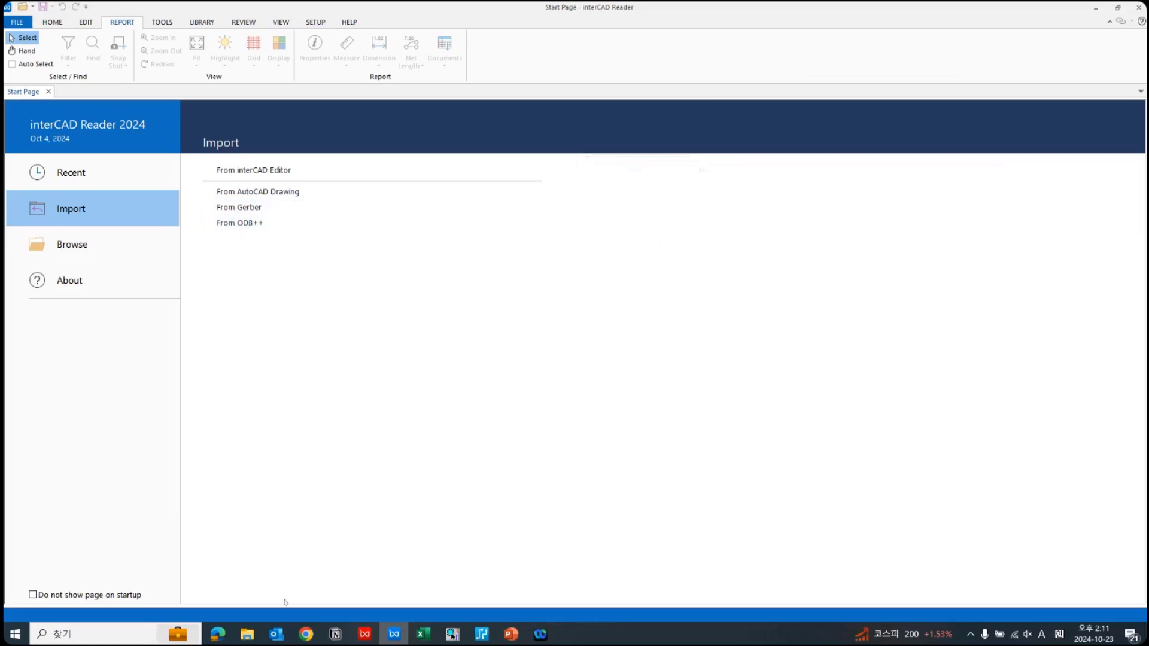
pyautogui.moveTo(247, 633)
pyautogui.click(284, 575)
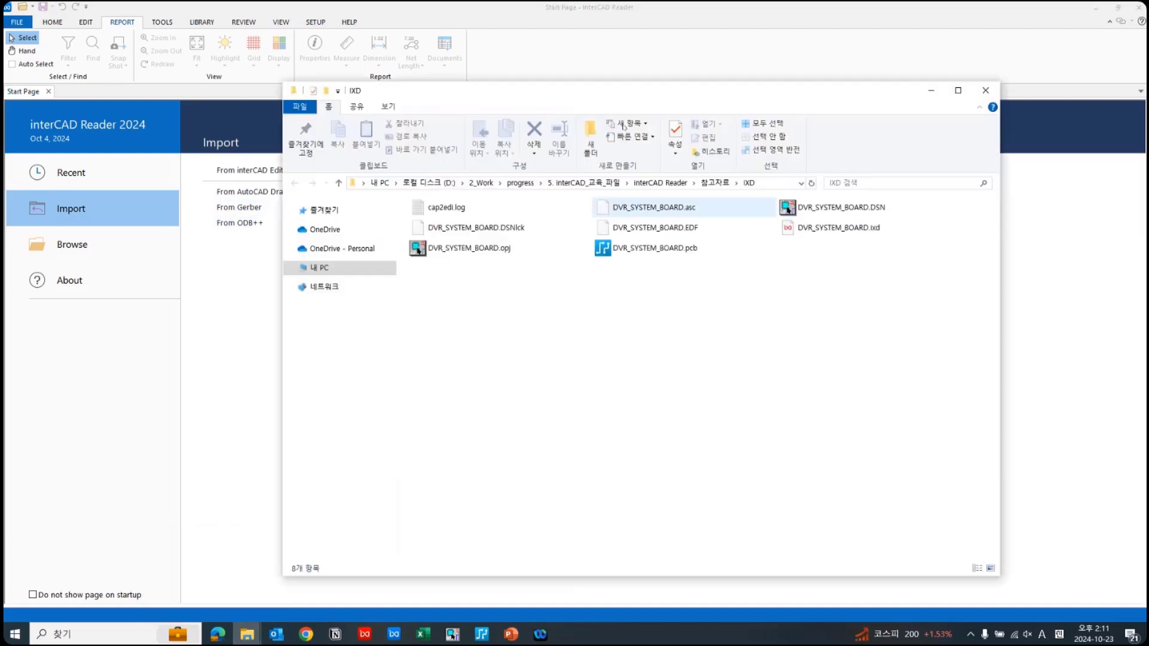
pyautogui.moveTo(620, 106); pyautogui.dragTo(726, 88)
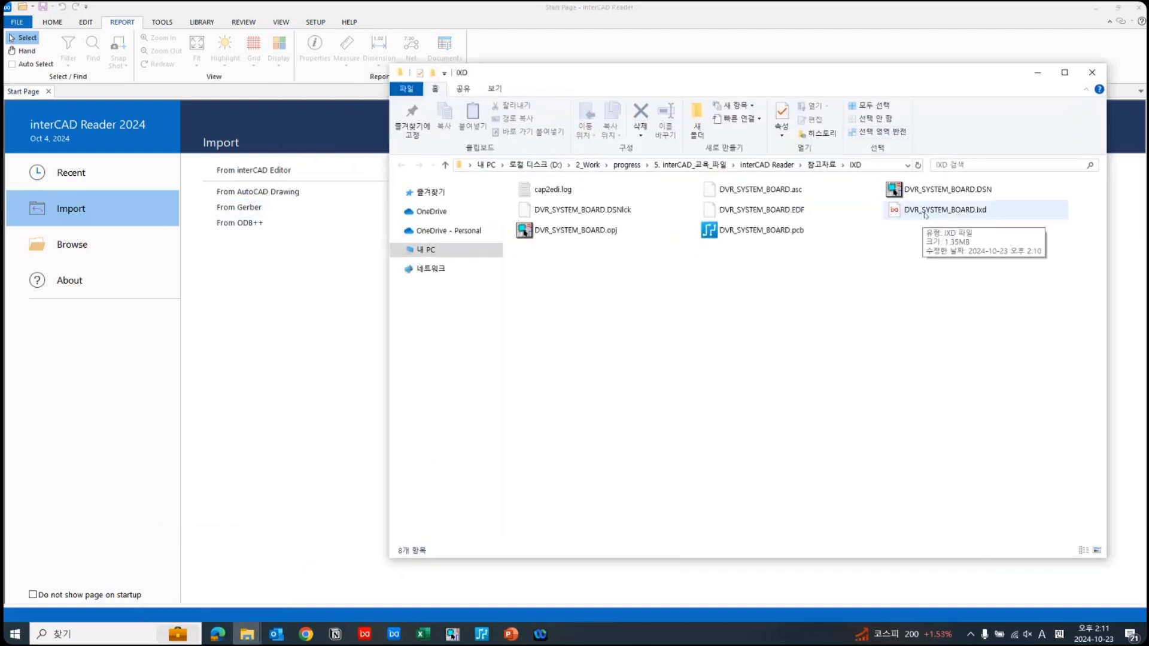
pyautogui.click(930, 212)
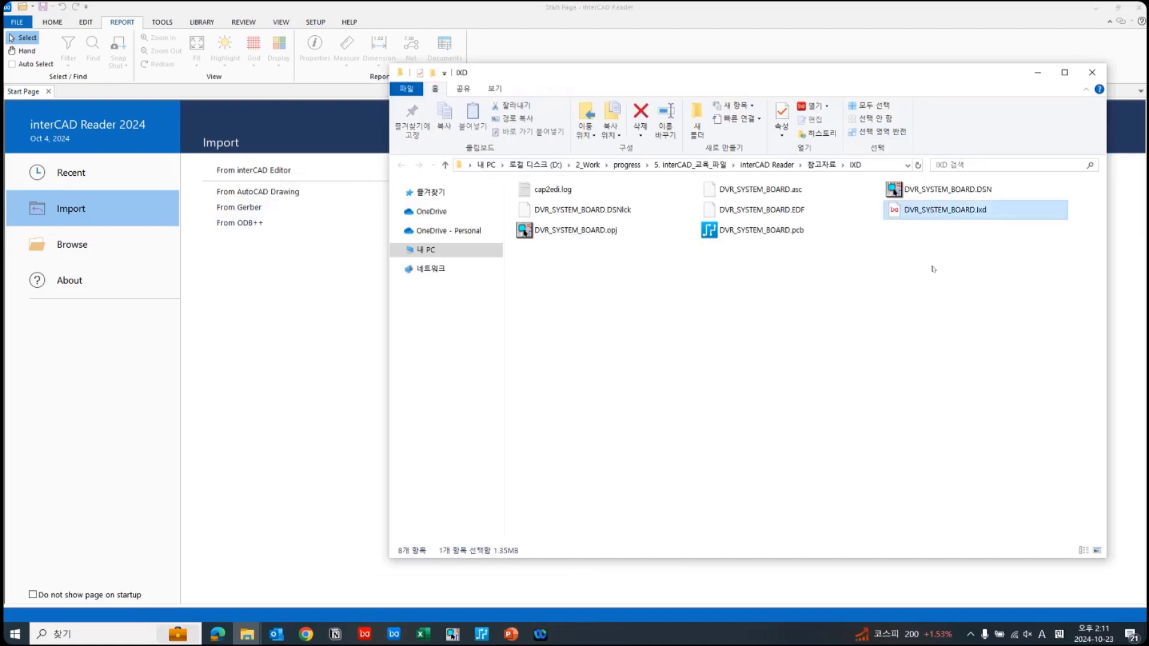
pyautogui.moveTo(931, 266); pyautogui.dragTo(288, 261)
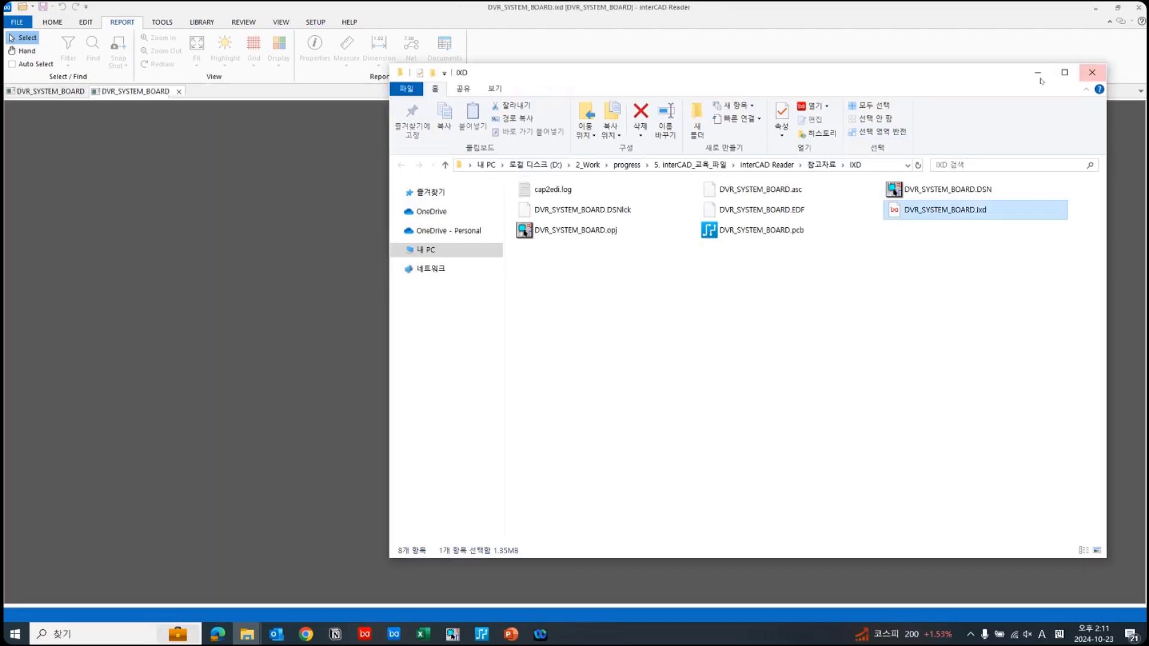
pyautogui.click(1041, 79)
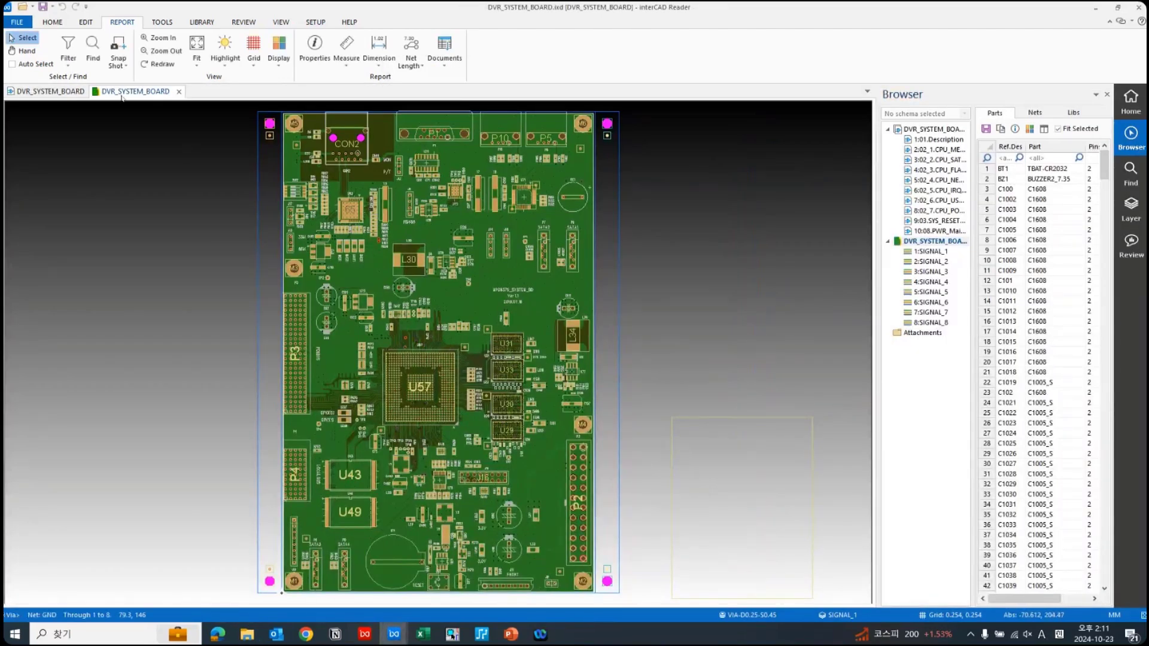
# - Arrange the 02_3.CPU_FLASH schematic page and the board layout side by side in the maximised window
pyautogui.moveTo(119, 94); pyautogui.dragTo(268, 435)
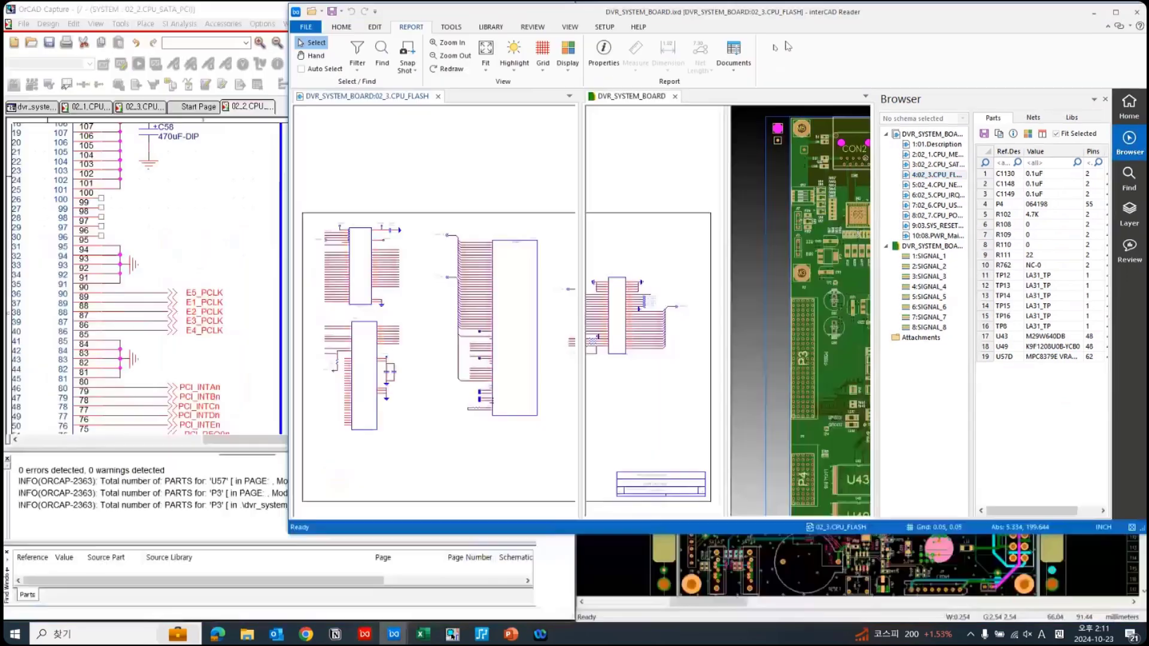
pyautogui.moveTo(788, 47); pyautogui.dragTo(769, 37)
pyautogui.doubleClick(769, 37)
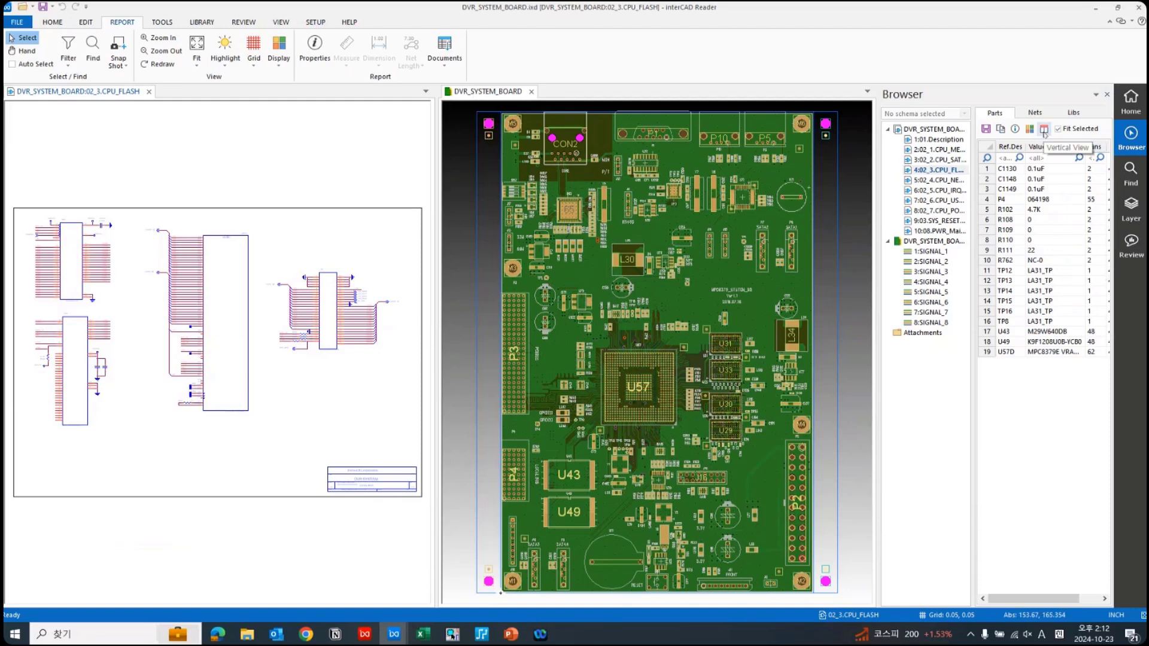
# - Toggle Vertical View off and on, and merge the board layout back as a tab beside the schematic
pyautogui.click(1044, 129)
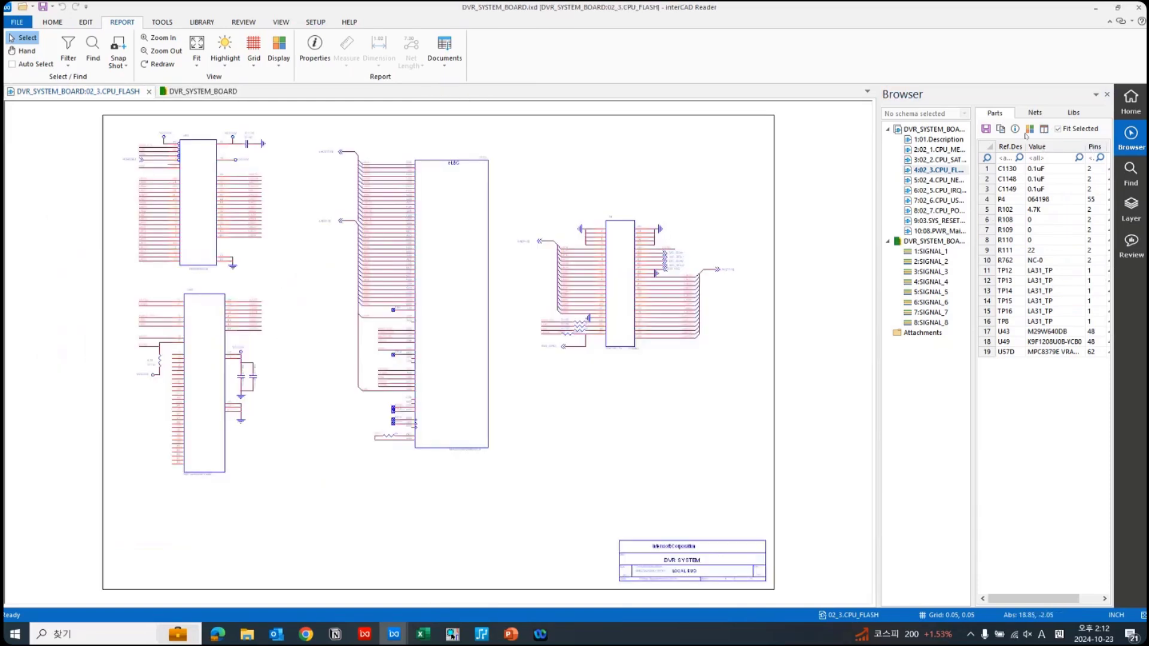
pyautogui.click(1044, 129)
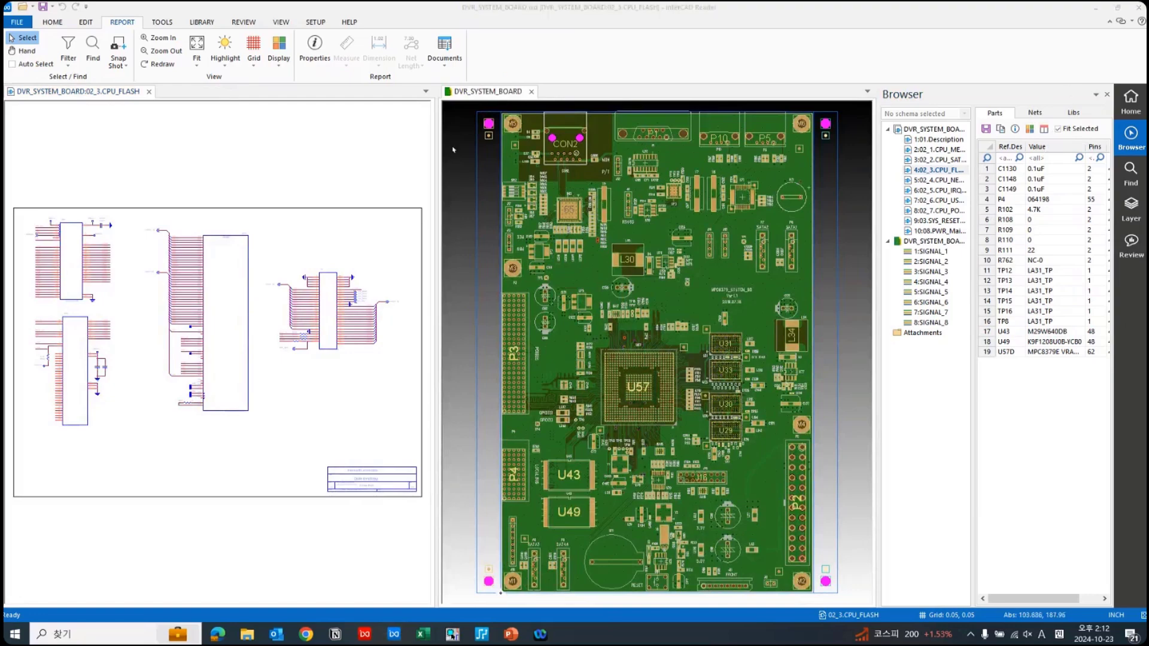
pyautogui.doubleClick(480, 95)
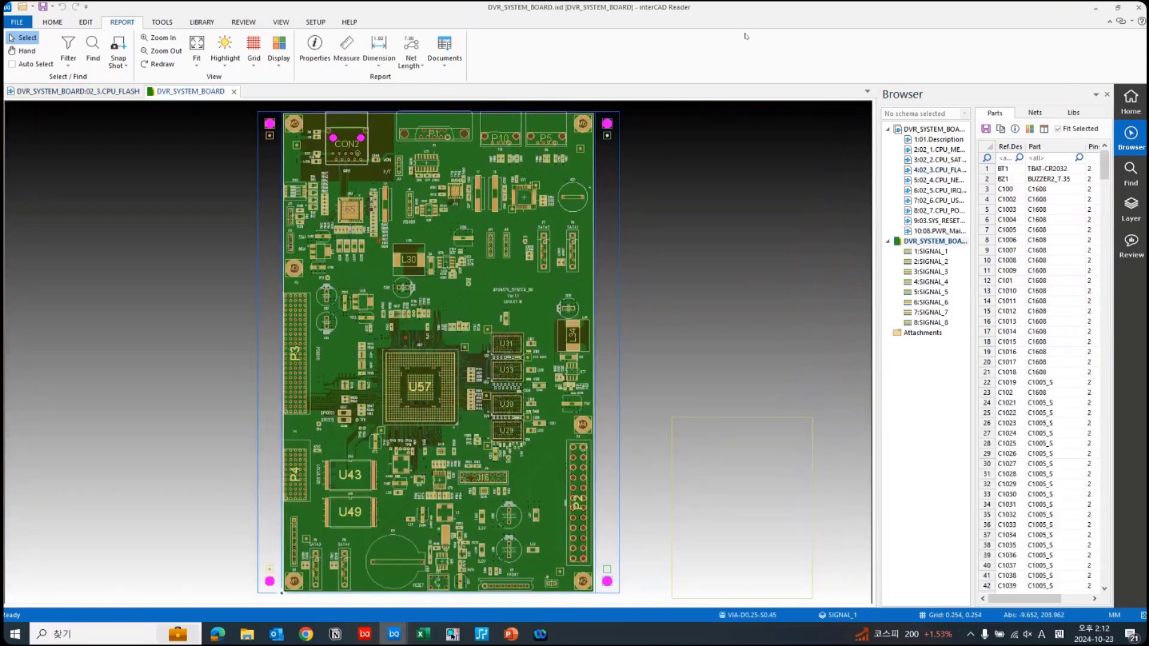
# - Restore the interCAD Reader window to a smaller size and detach the DVR_SYSTEM_BOARD layout into its own window
pyautogui.press('super+Down')
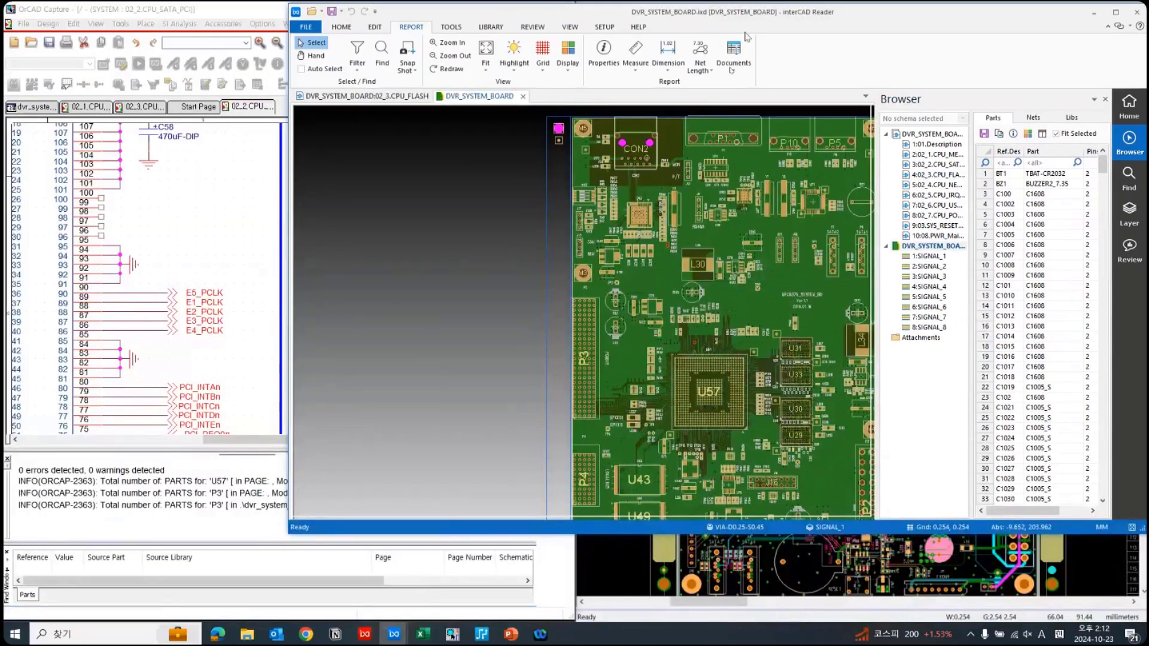
pyautogui.moveTo(747, 37); pyautogui.dragTo(481, 85)
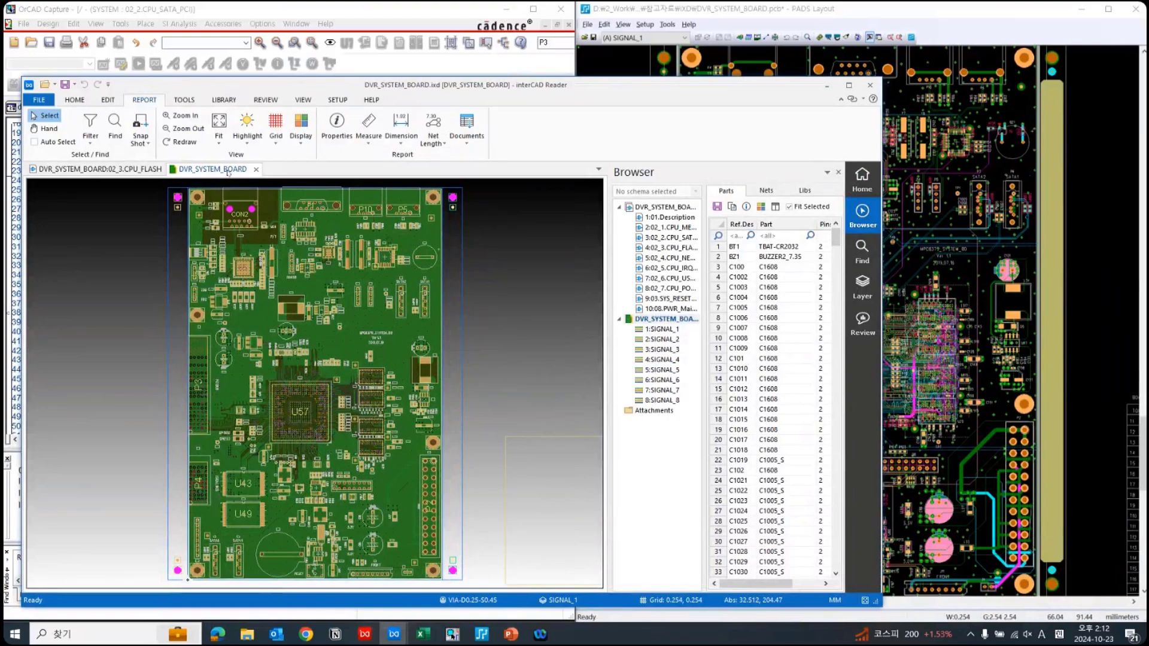
pyautogui.moveTo(228, 173); pyautogui.dragTo(477, 59)
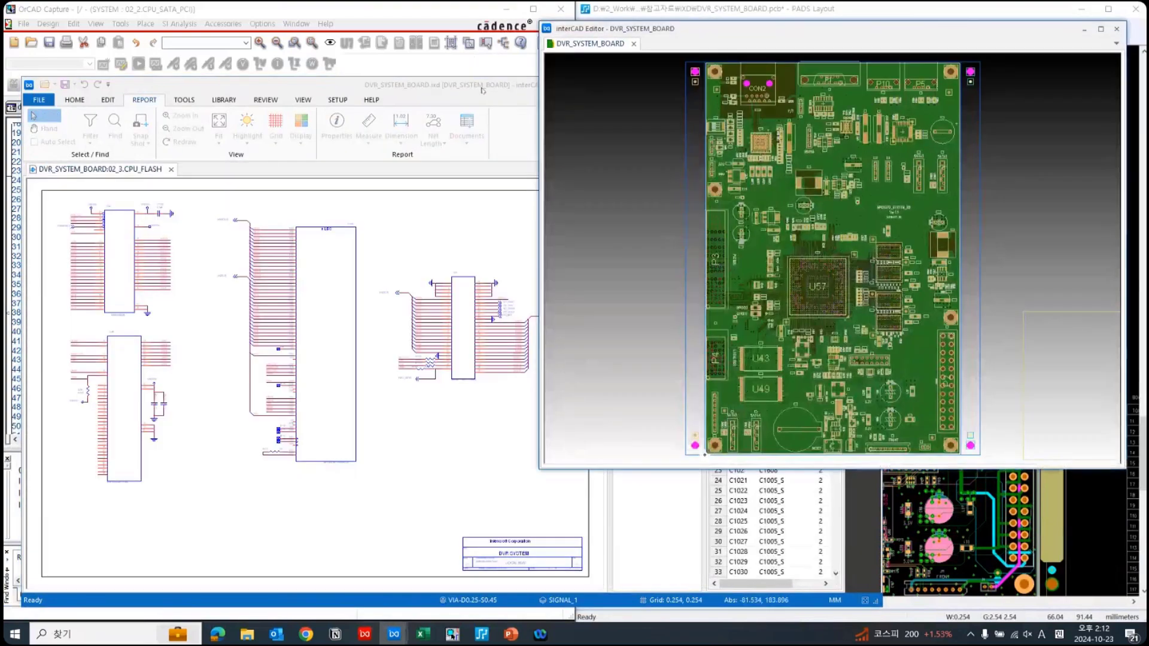
# - Tile the schematic window and the detached layout window side by side, and close the Browser pane
pyautogui.click(483, 90)
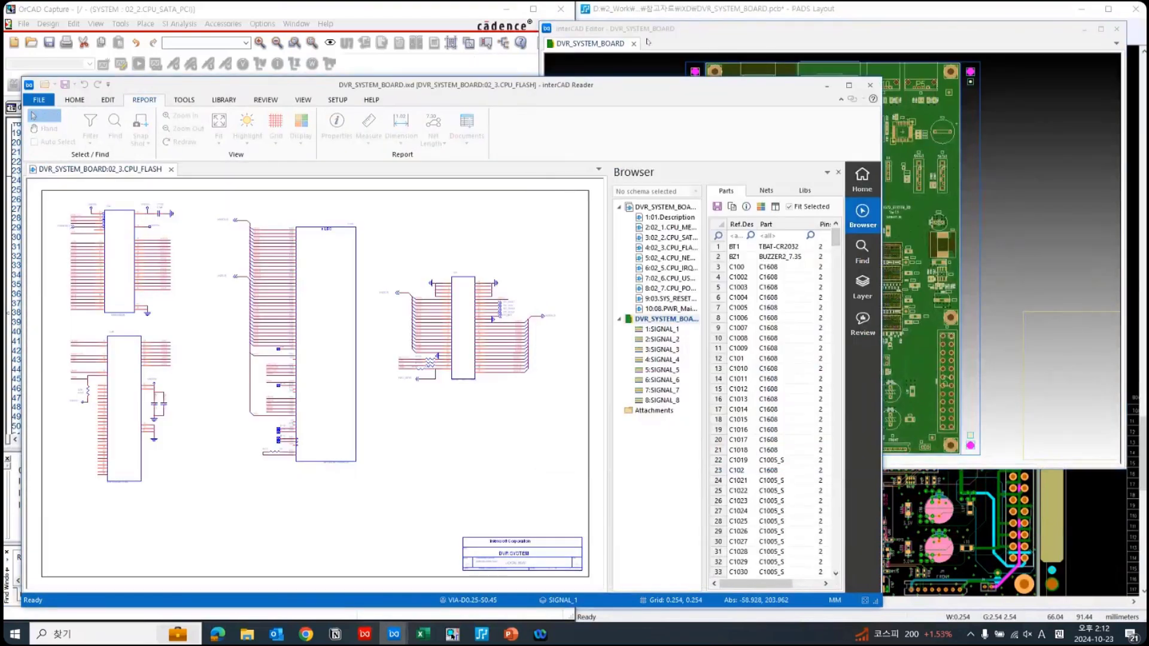
pyautogui.press('super+Left')
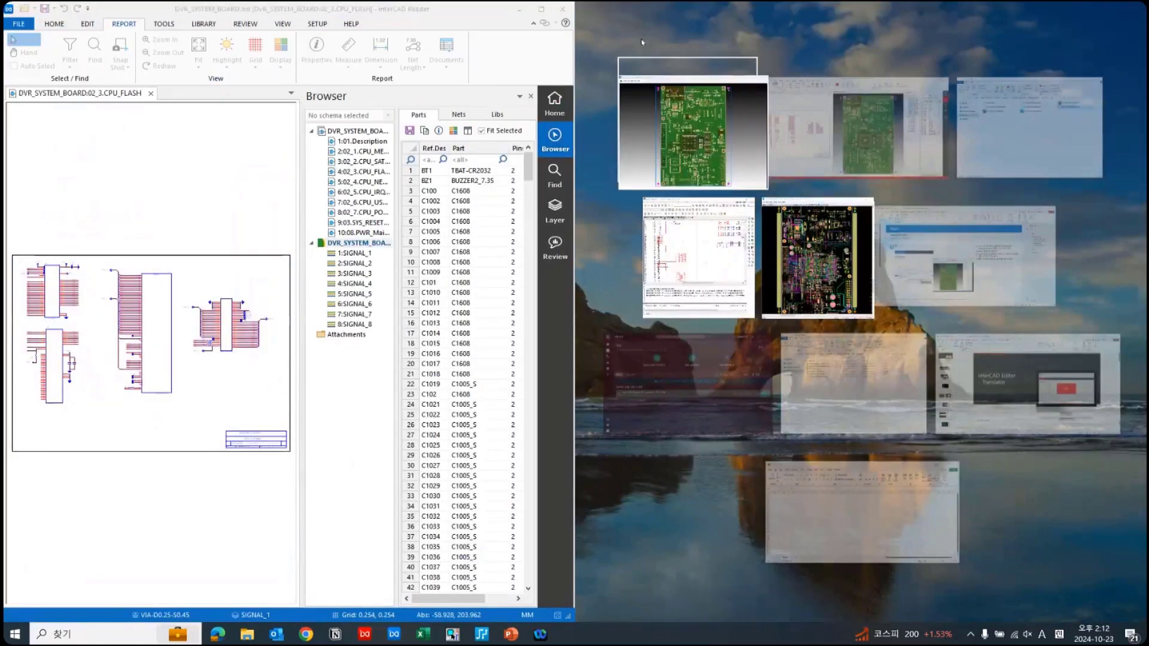
pyautogui.press('Return')
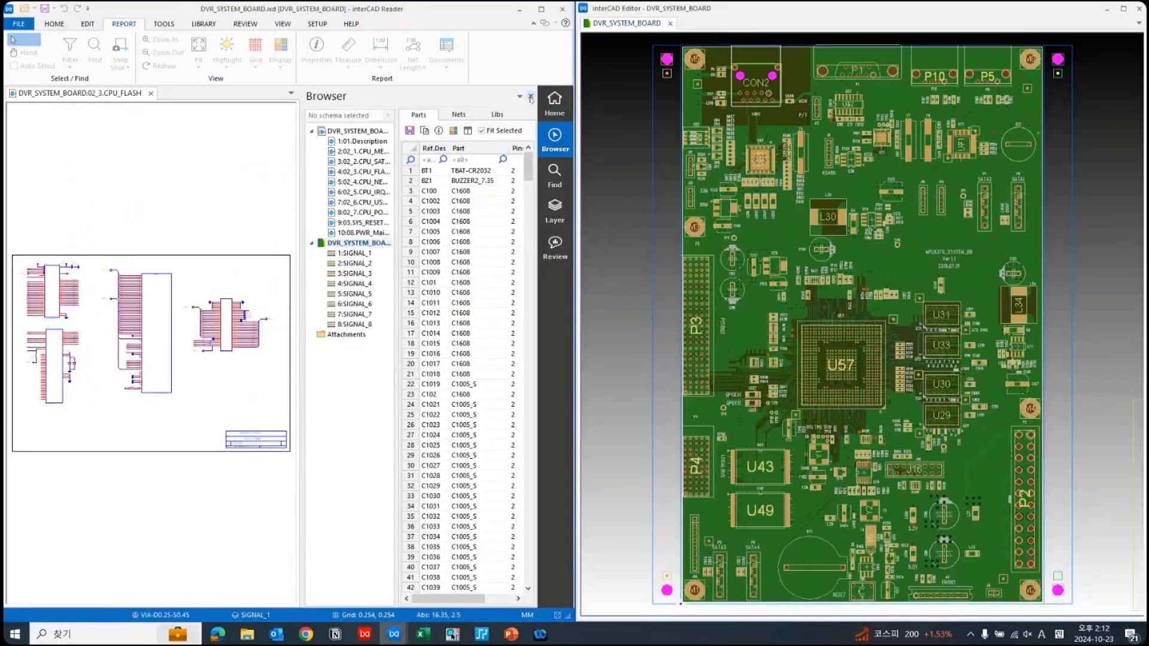
pyautogui.click(531, 96)
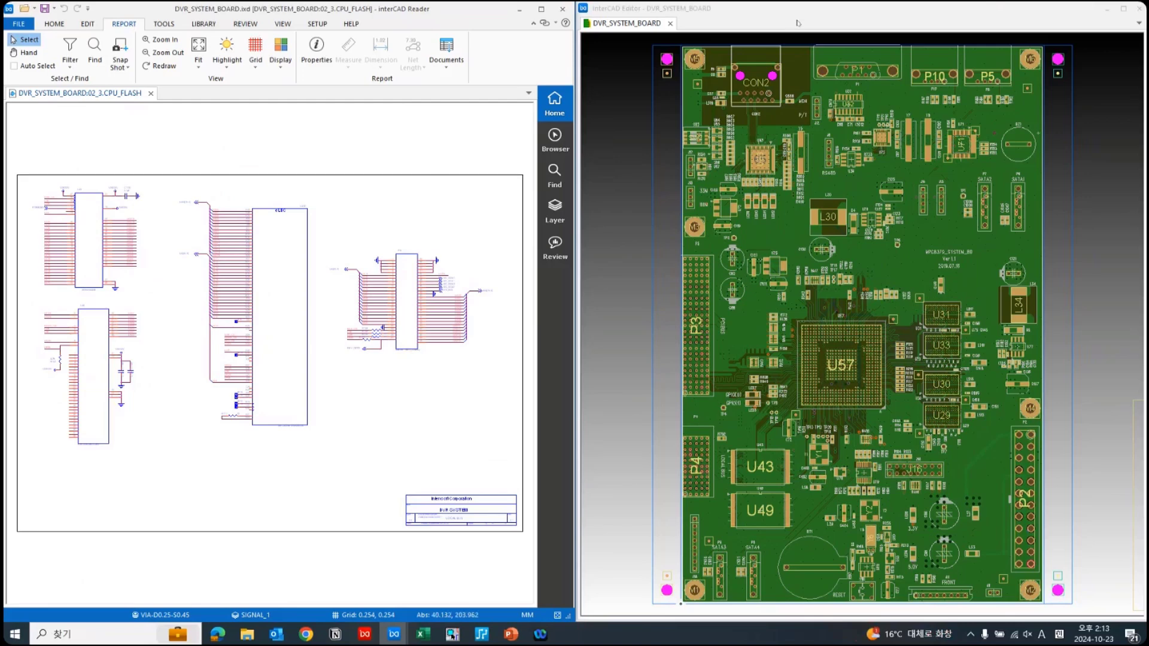
# - Dock the detached DVR_SYSTEM_BOARD layout back into the main interCAD Reader window as a tab
pyautogui.click(786, 42)
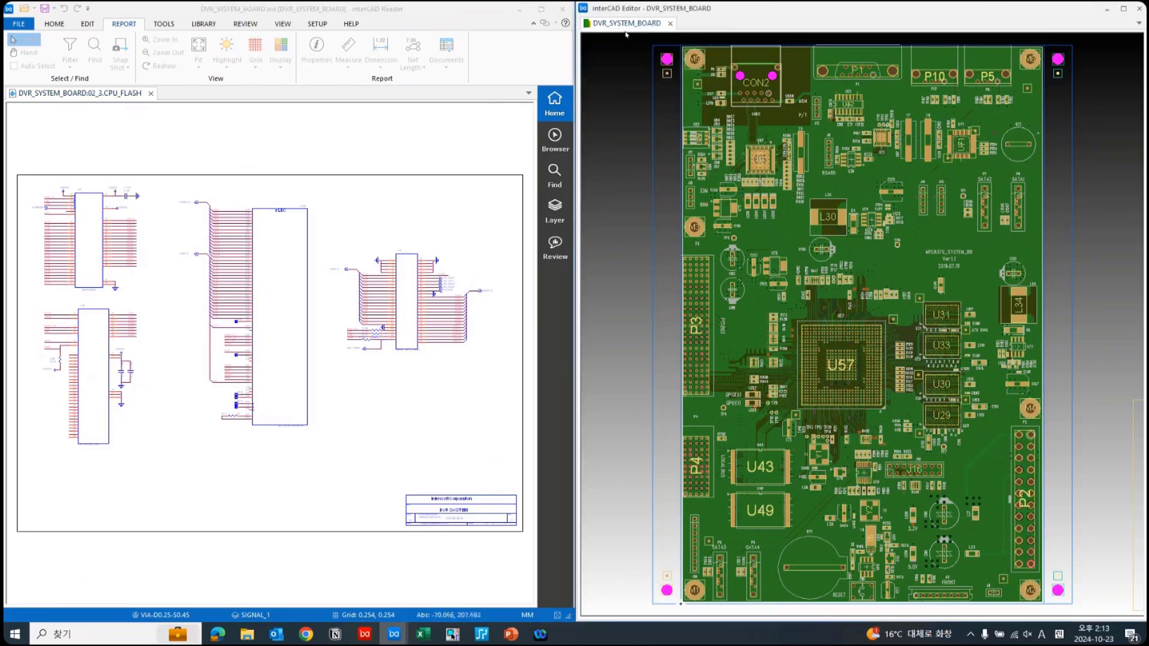
pyautogui.moveTo(626, 30); pyautogui.dragTo(369, 130)
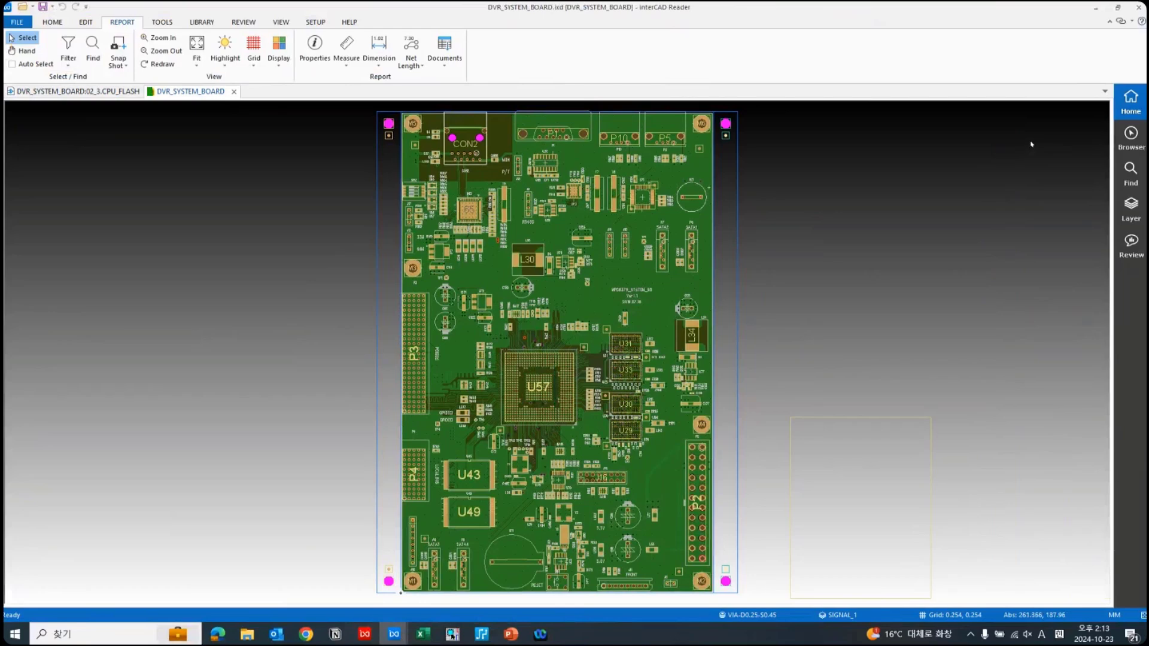
# - Set the selection filter to Nothing so all object types are deselected, and apply it
pyautogui.hotkey('ctrl', 'f')
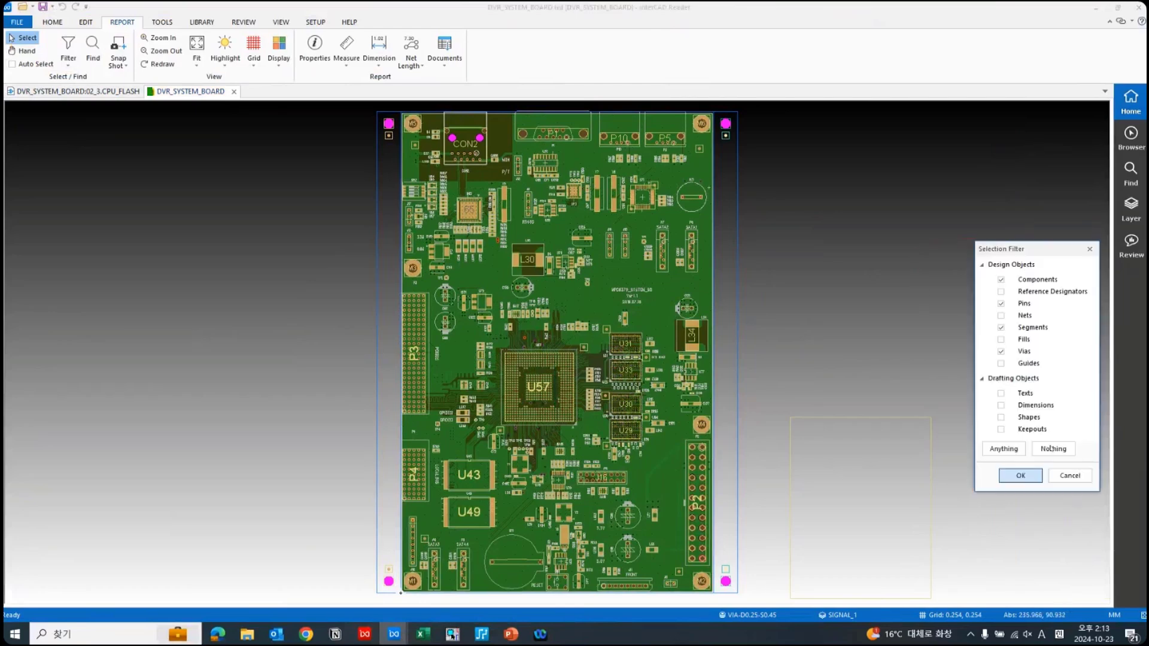
pyautogui.click(1052, 449)
pyautogui.press('Return')
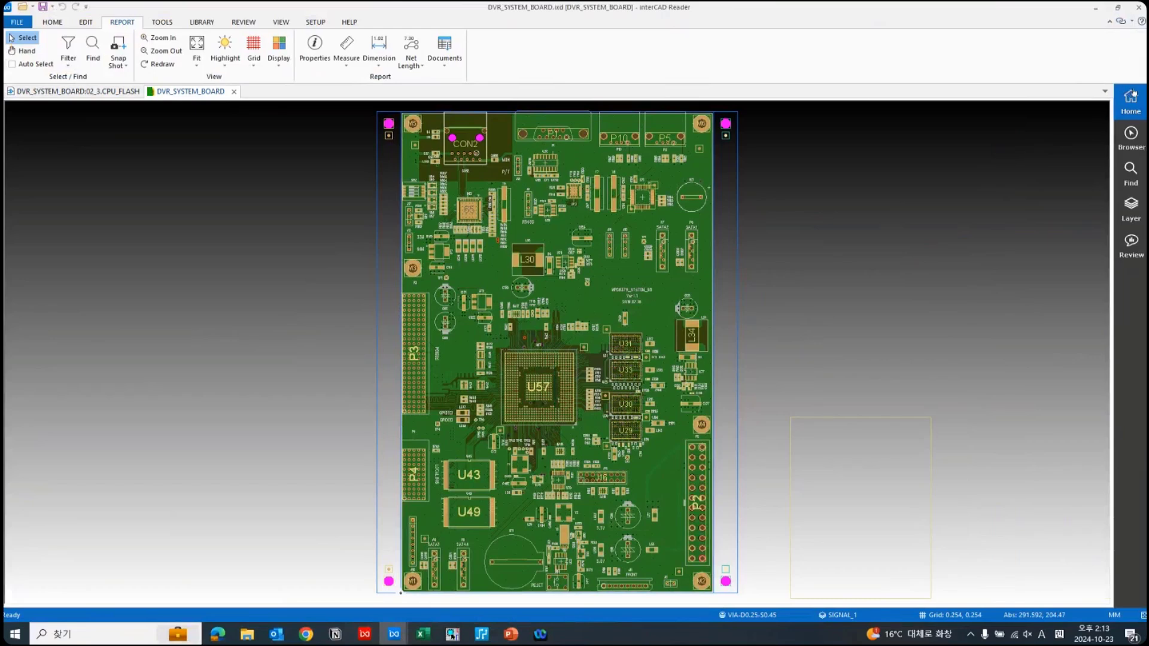
# - Review the App Link and Tab Link options, and tile the interCAD Reader window beside the OrCAD Capture schematic
pyautogui.click(1131, 23)
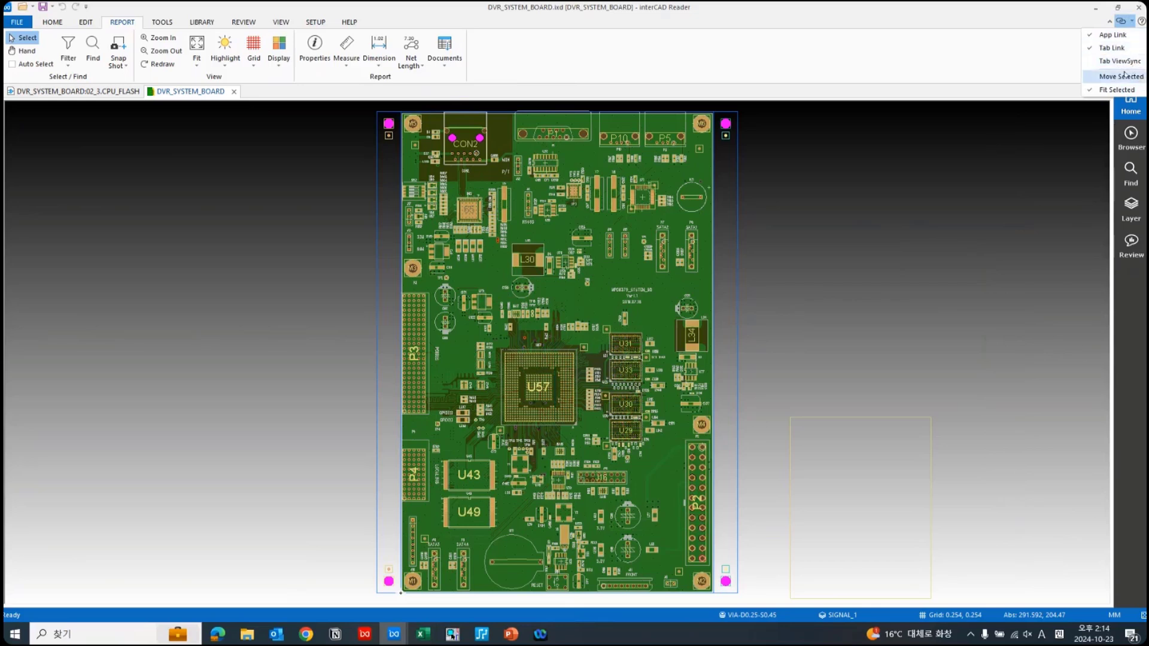
pyautogui.click(968, 29)
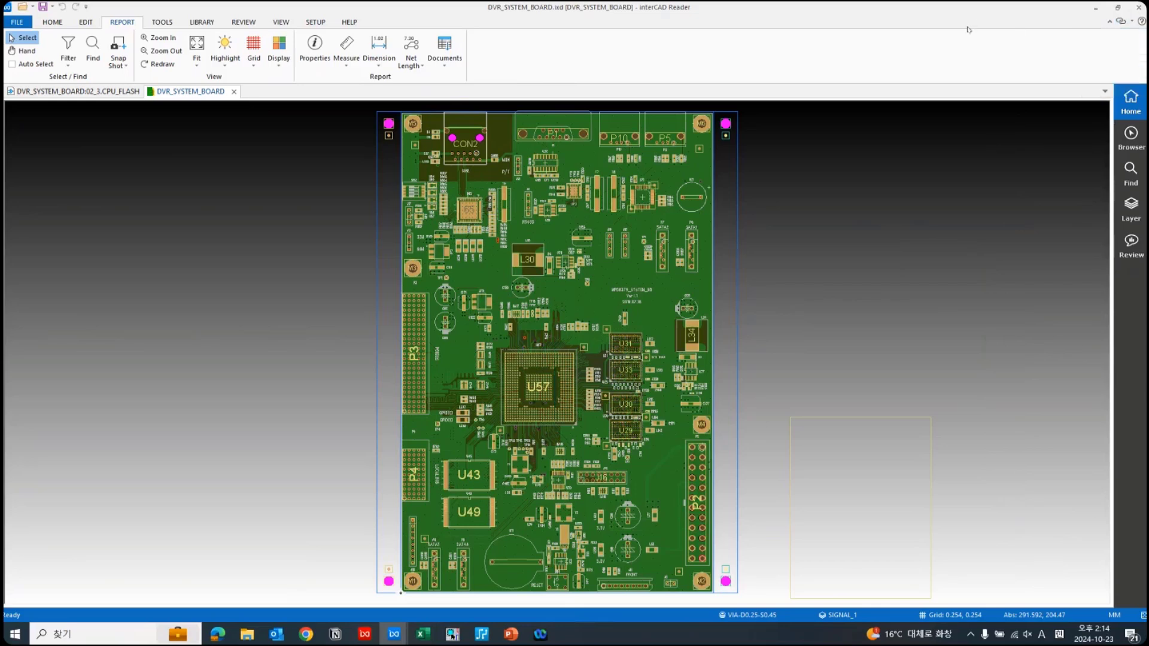
pyautogui.moveTo(968, 27); pyautogui.dragTo(968, 28)
pyautogui.press('super+Right')
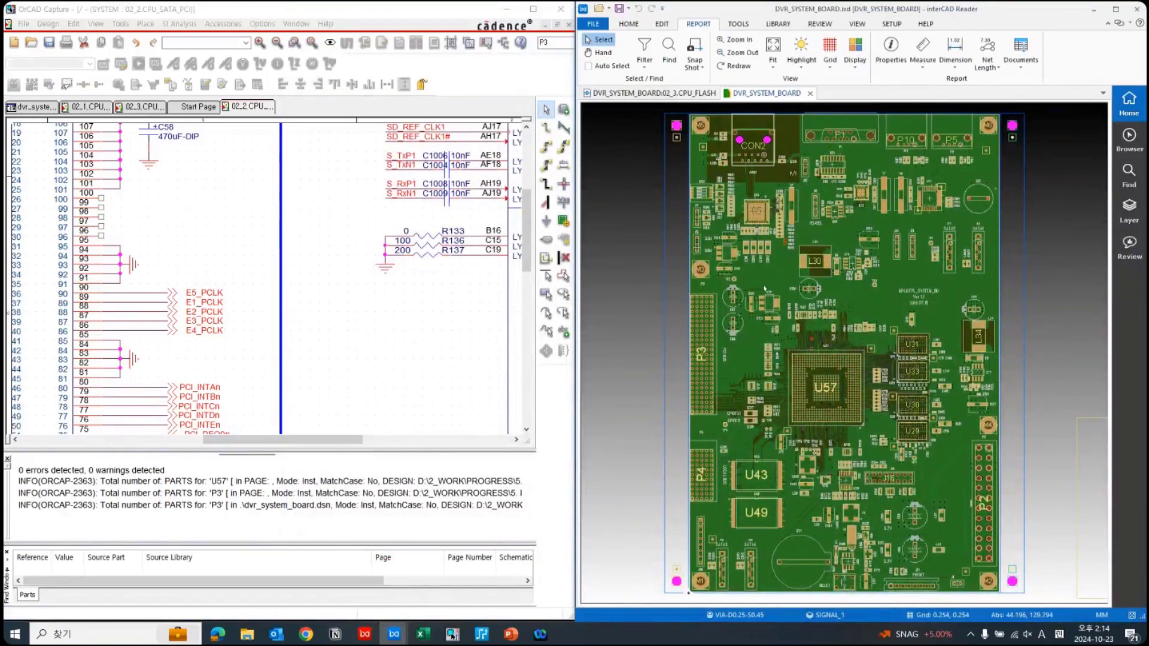
# - Move the interCAD Reader window aside to reveal PADS Layout, and tile it back beside OrCAD Capture
pyautogui.click(294, 14)
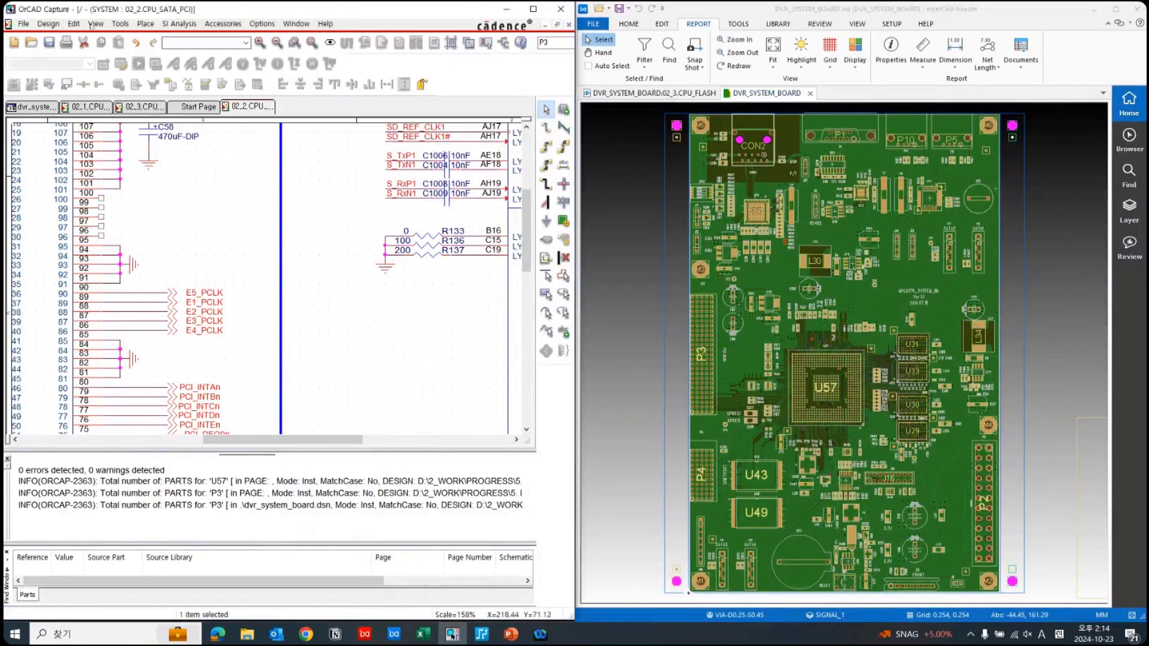
pyautogui.hotkey('alt', 'Tab')
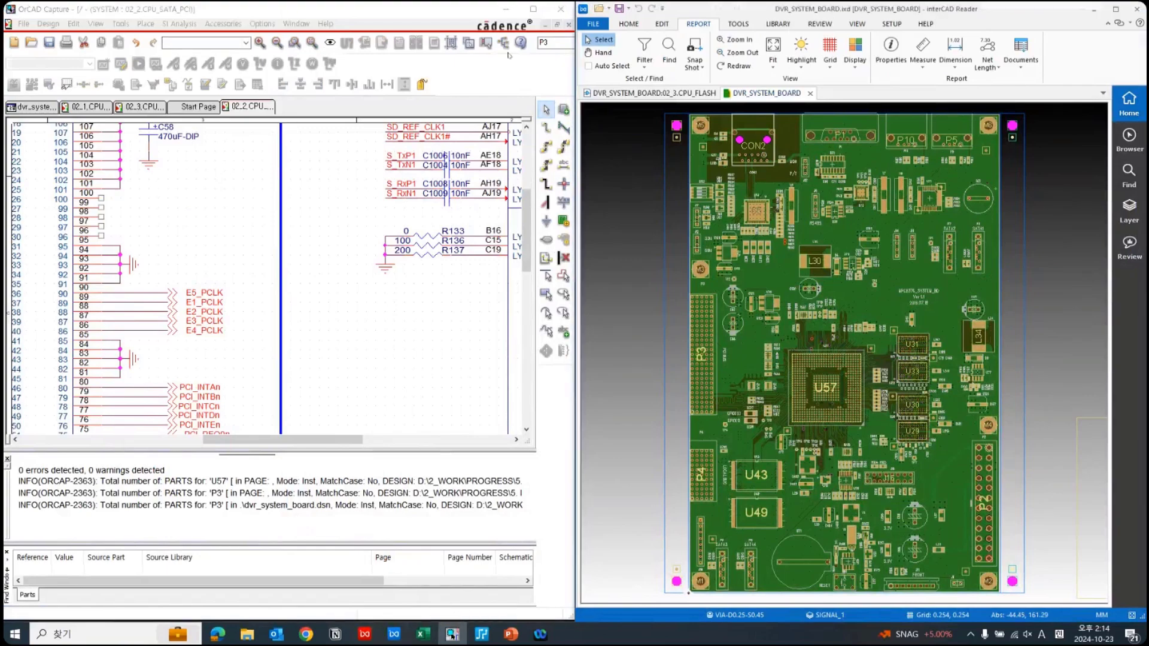
pyautogui.moveTo(1014, 8); pyautogui.dragTo(852, 93)
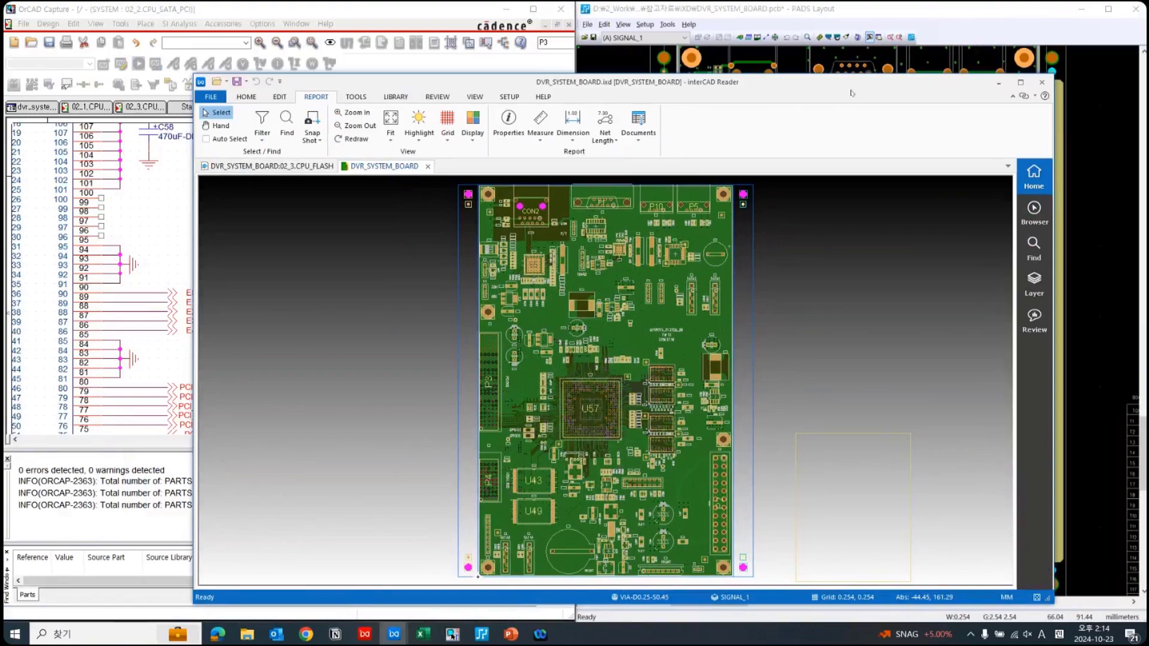
pyautogui.press('super+Right')
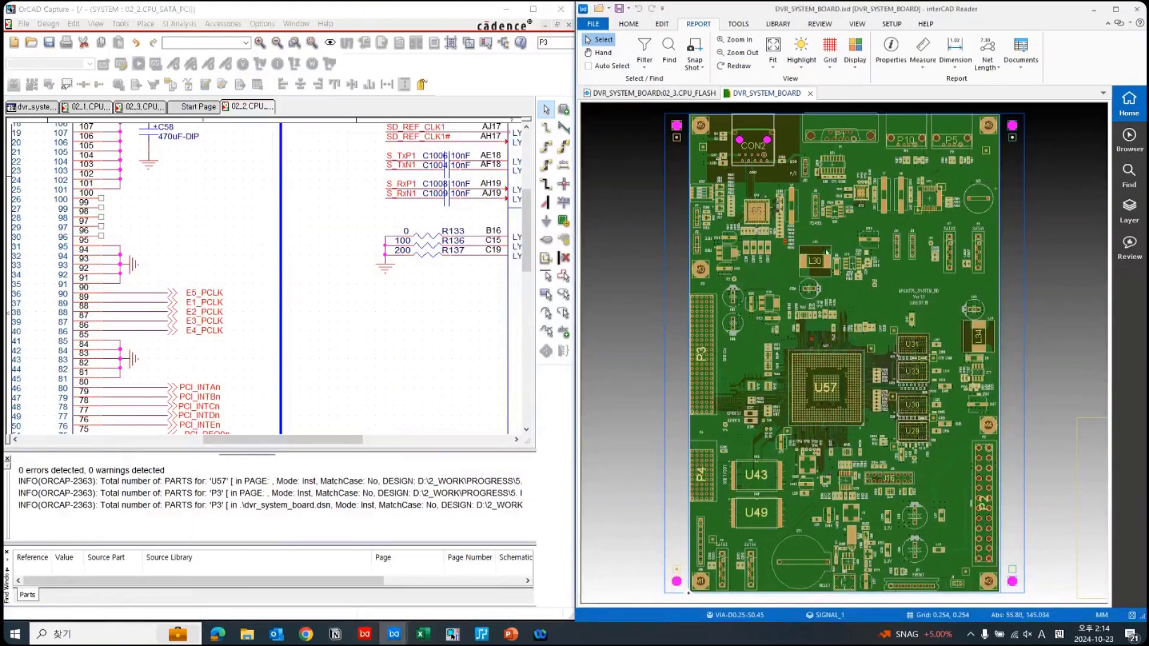
# - Cross-probe U57 by selecting it in the layout, and select its LYNX part in the OrCAD Capture schematic
pyautogui.click(826, 387)
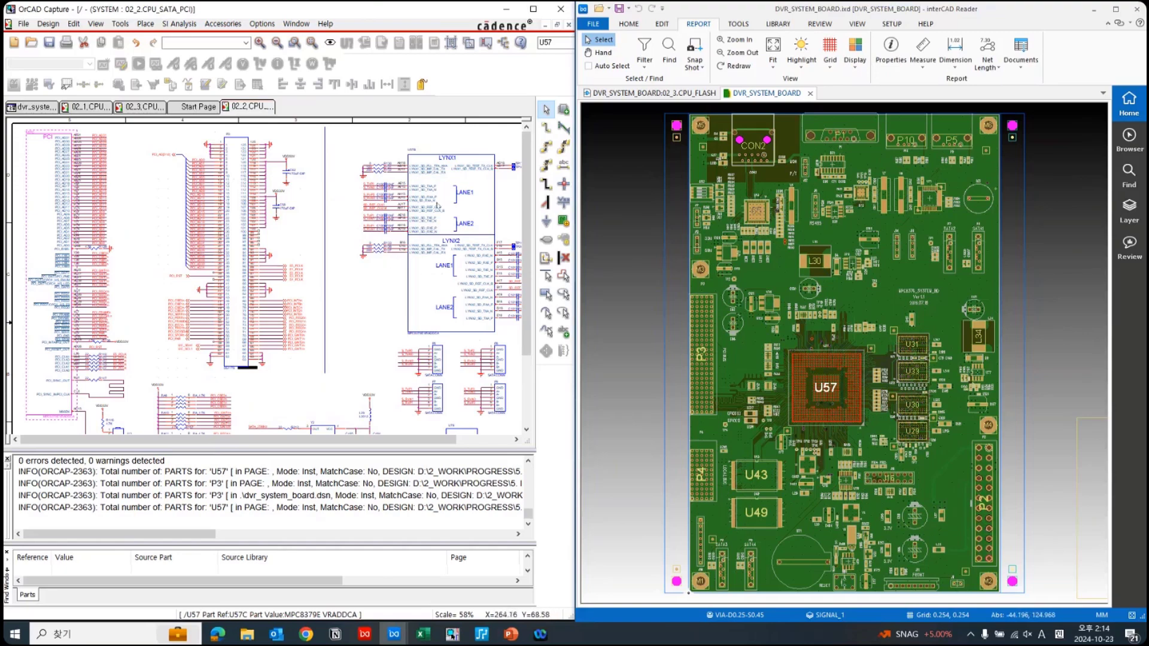
pyautogui.click(472, 174)
pyautogui.click(469, 241)
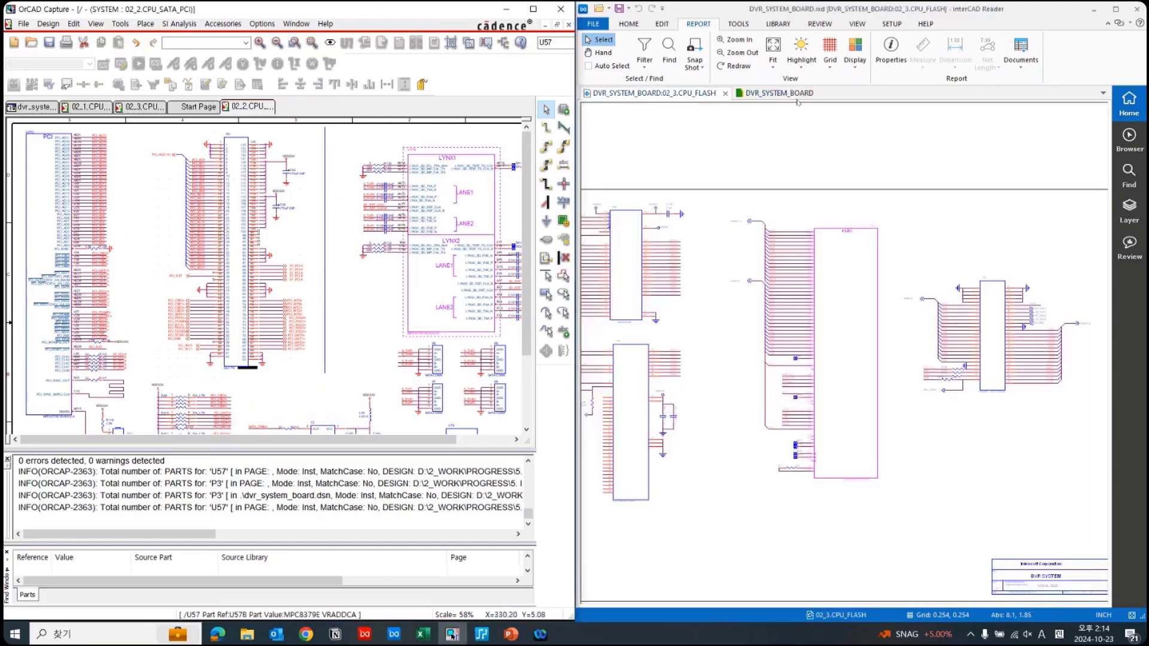
# - Show the DVR_SYSTEM_BOARD layout tab and tile interCAD Reader beside PADS Layout, with the whole board fitted in view
pyautogui.click(781, 93)
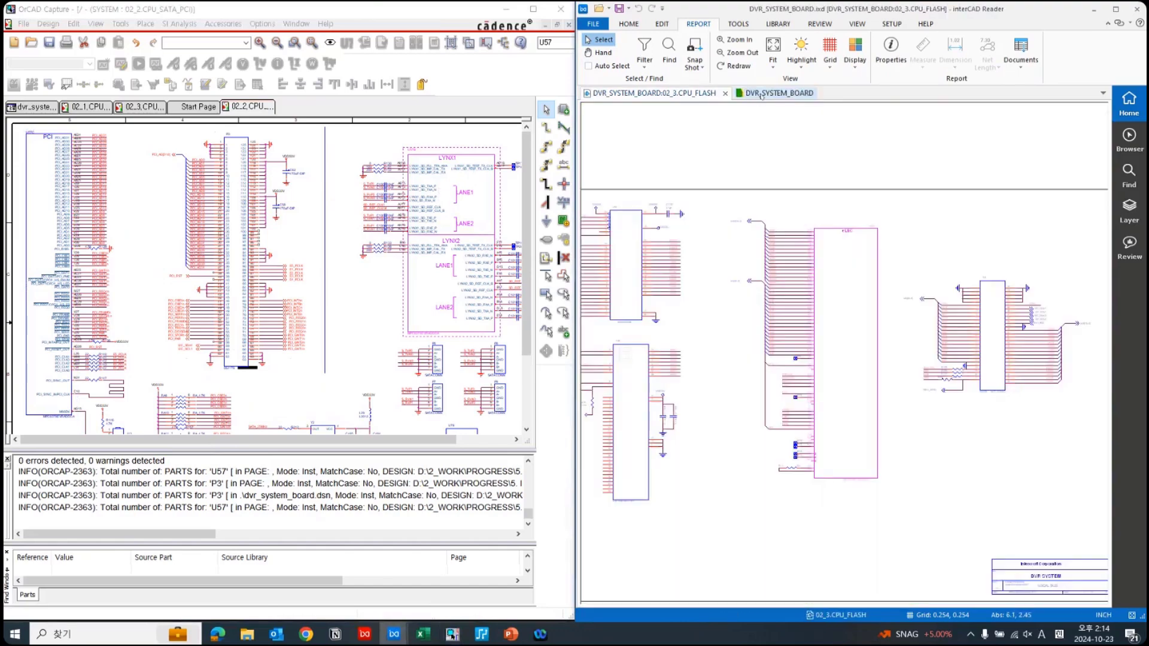
pyautogui.click(761, 94)
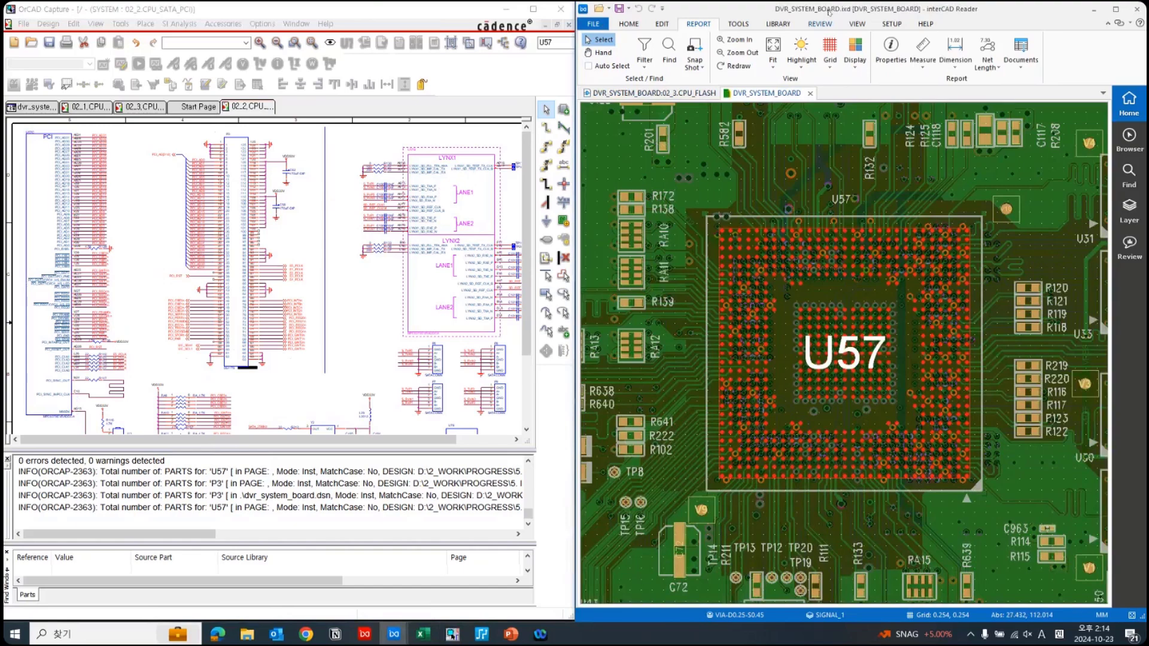
pyautogui.moveTo(829, 12); pyautogui.dragTo(364, 56)
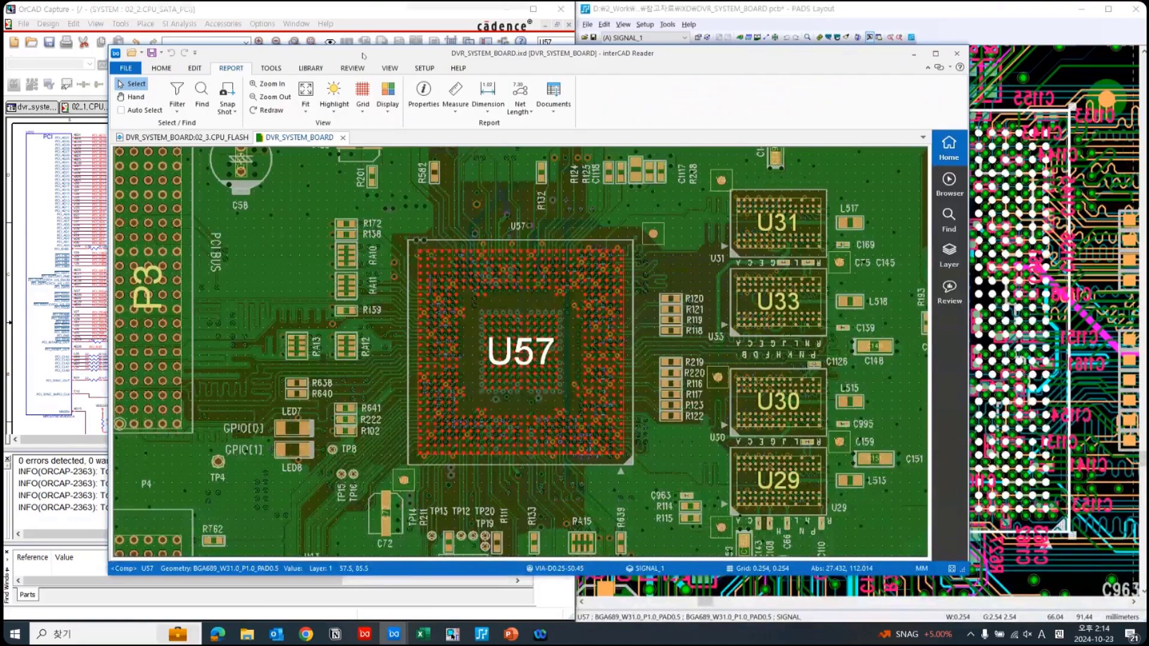
pyautogui.press('super+Left')
pyautogui.press('Home')
# - Fit the board and clear the selection in PADS Layout, and cross-probe connector P3 from the interCAD Reader layout
pyautogui.rightClick(910, 323)
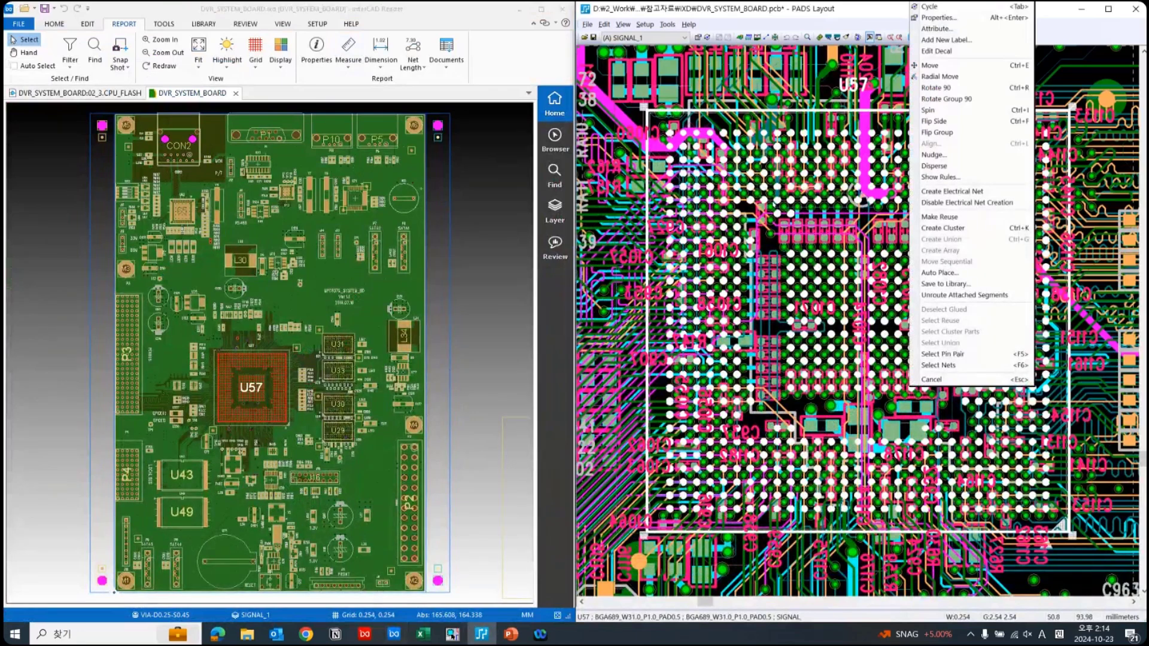
pyautogui.press('Home')
pyautogui.click(752, 111)
pyautogui.click(126, 337)
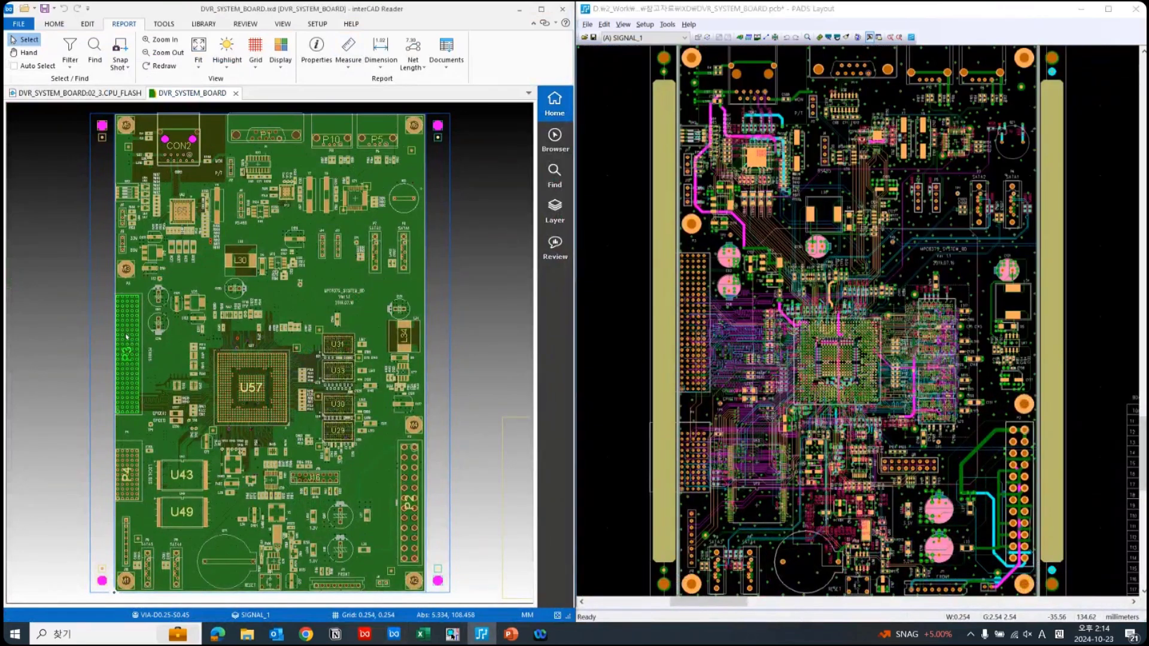
pyautogui.click(127, 337)
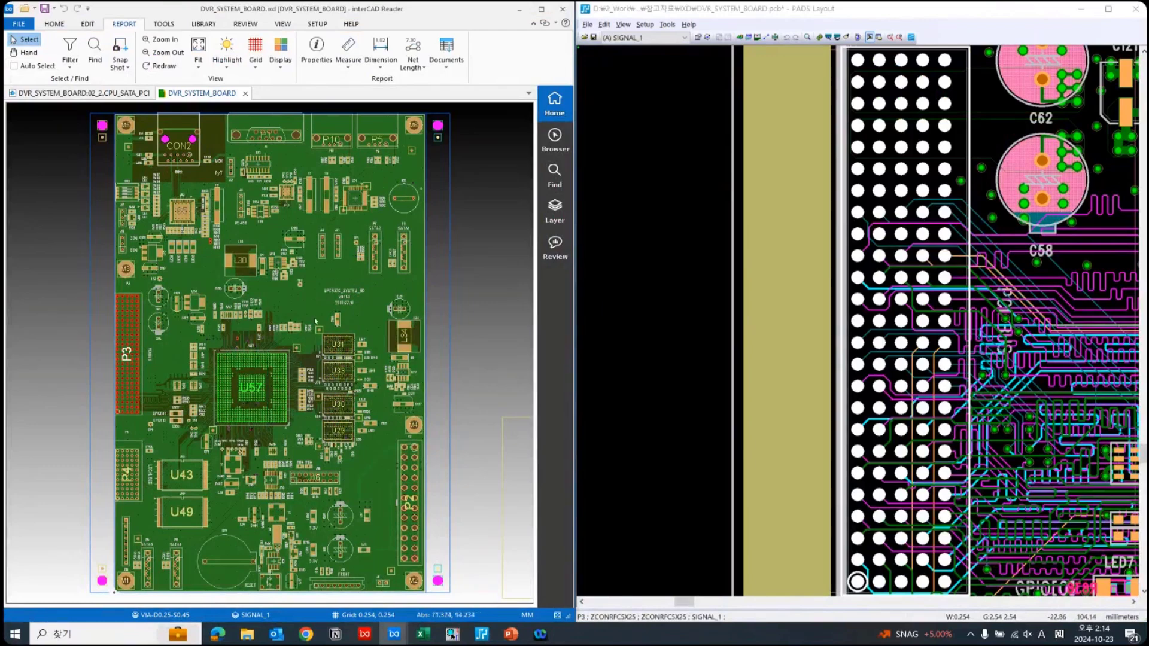
# - Maximize interCAD Reader, check the Tab Link option, and split the DVR_SYSTEM_BOARD layout tab beside the schematic tab
pyautogui.doubleClick(349, 13)
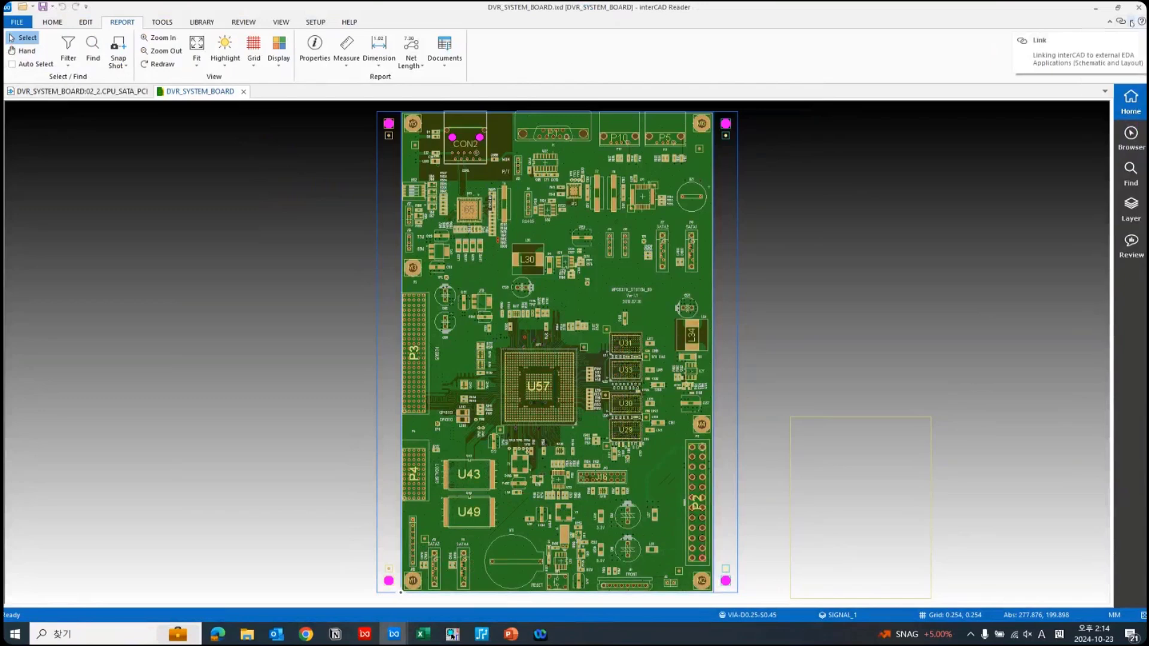
pyautogui.click(1130, 22)
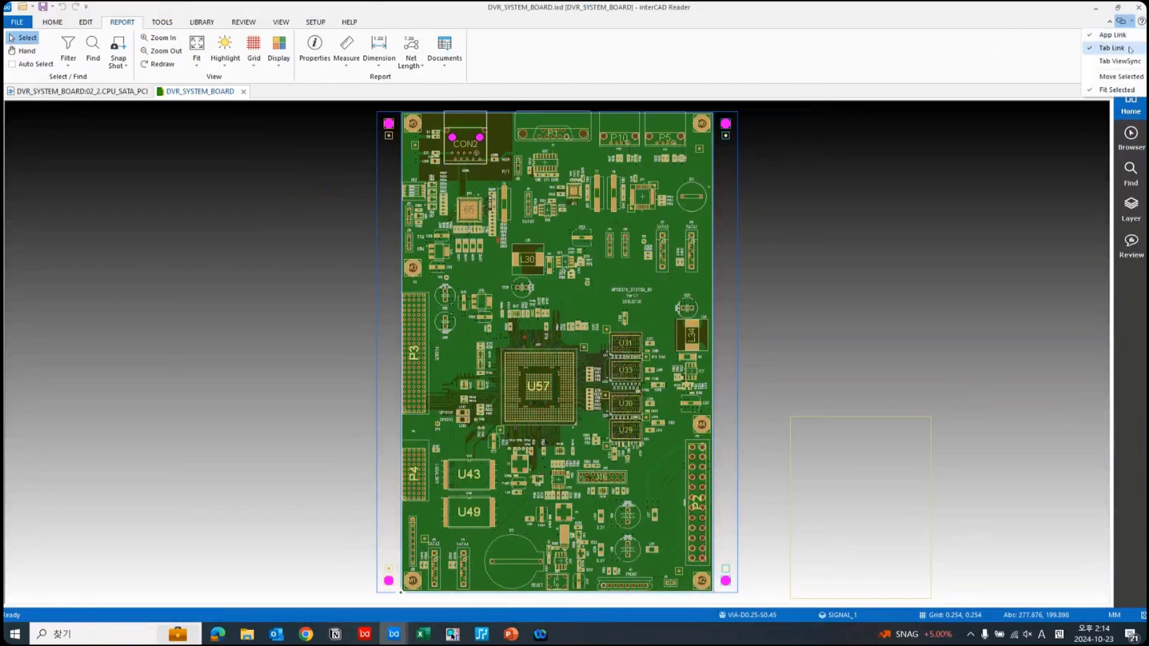
pyautogui.moveTo(223, 93); pyautogui.dragTo(634, 273)
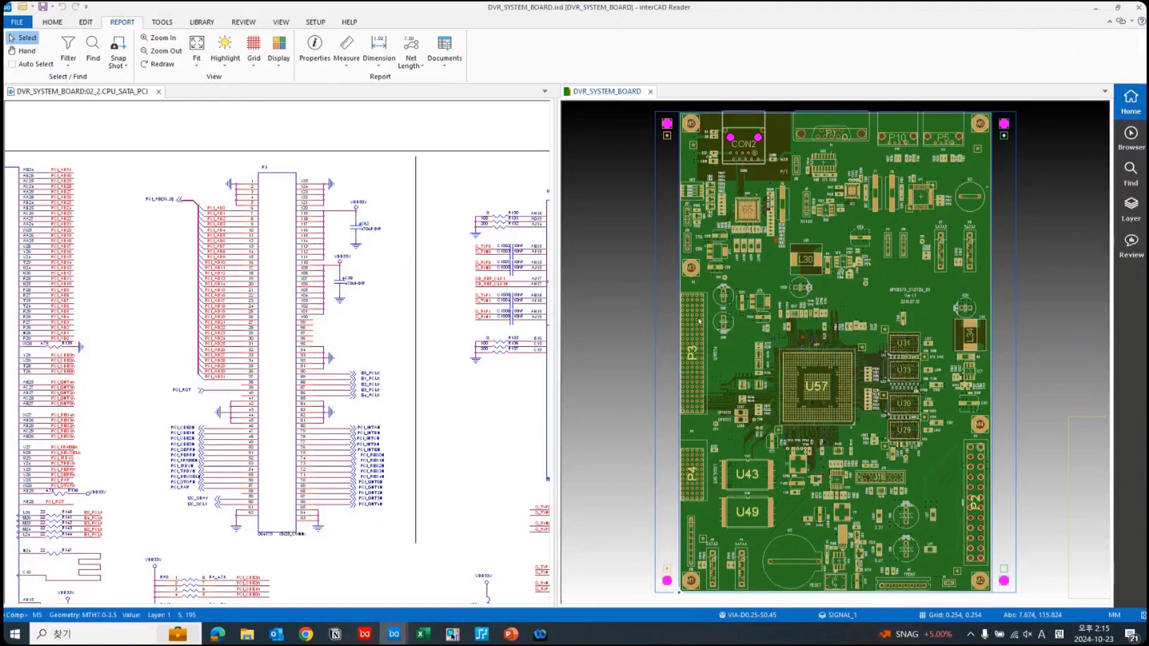
# - Cross-probe P3, U57, P4 and switch SW2 from the layout to the schematic, and clear the selection
pyautogui.click(695, 347)
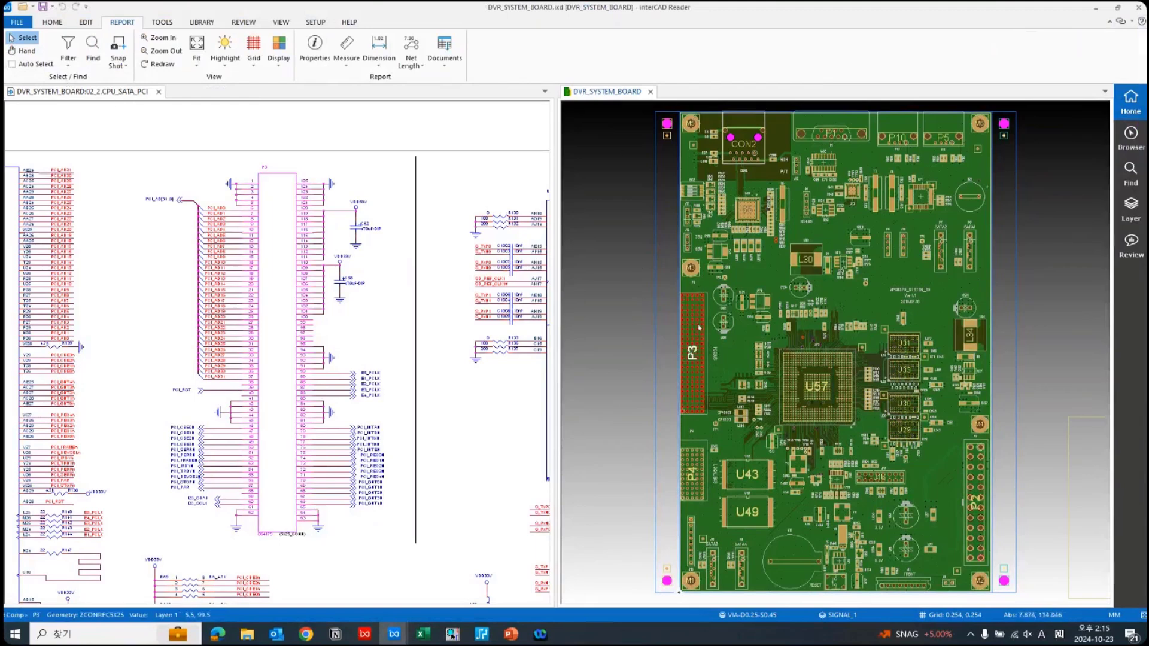
pyautogui.click(805, 375)
pyautogui.click(700, 464)
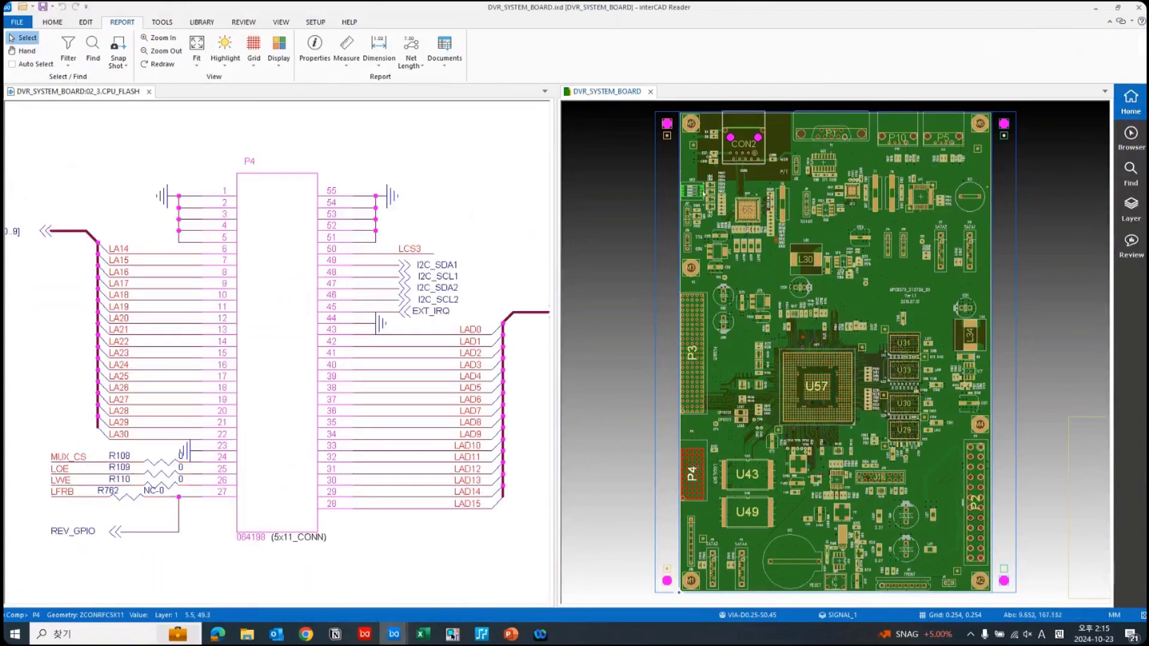
pyautogui.click(696, 190)
pyautogui.click(632, 322)
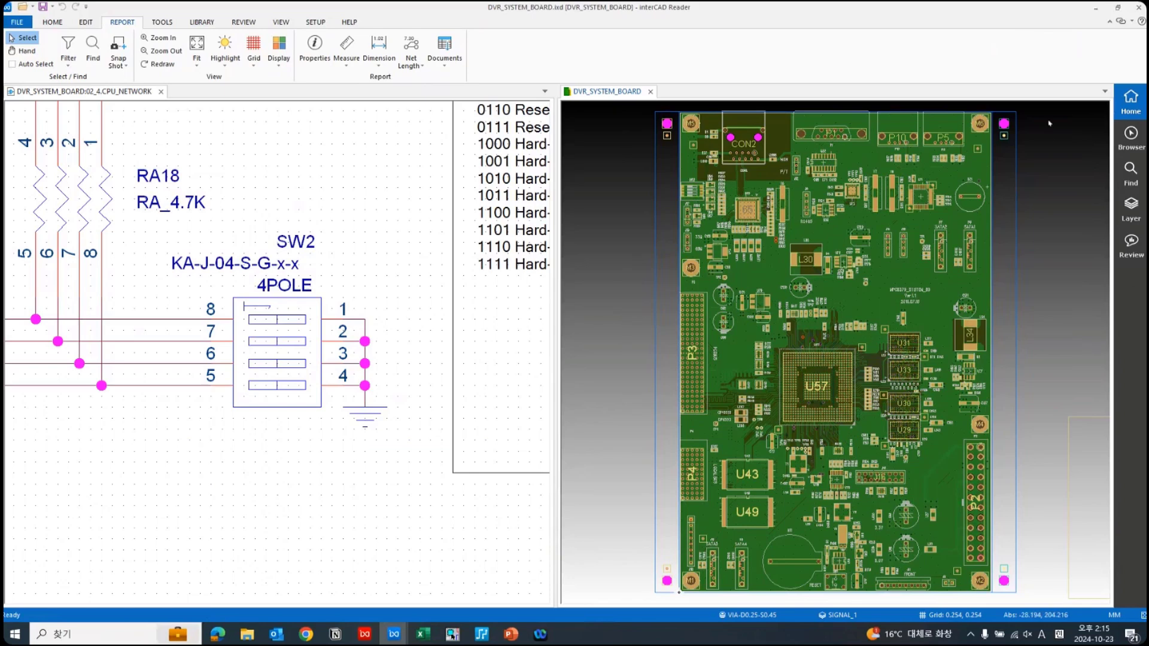
# - Start a second interCAD Reader window and open Sync.ixd from the reference folder in it
pyautogui.click(1131, 22)
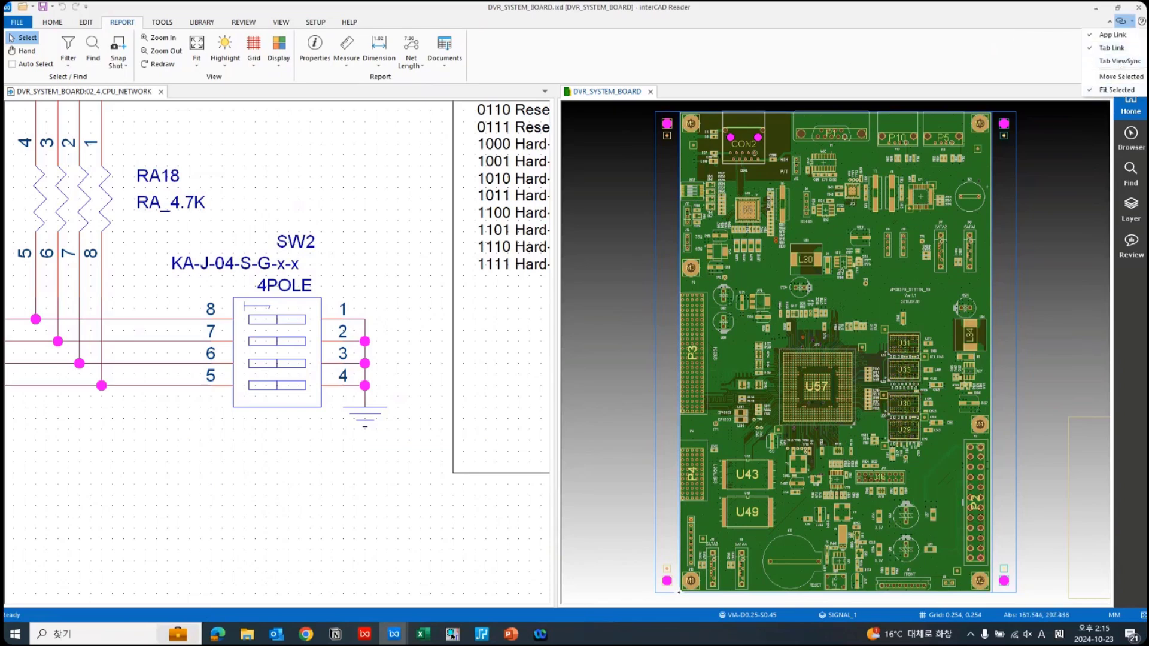
pyautogui.rightClick(394, 633)
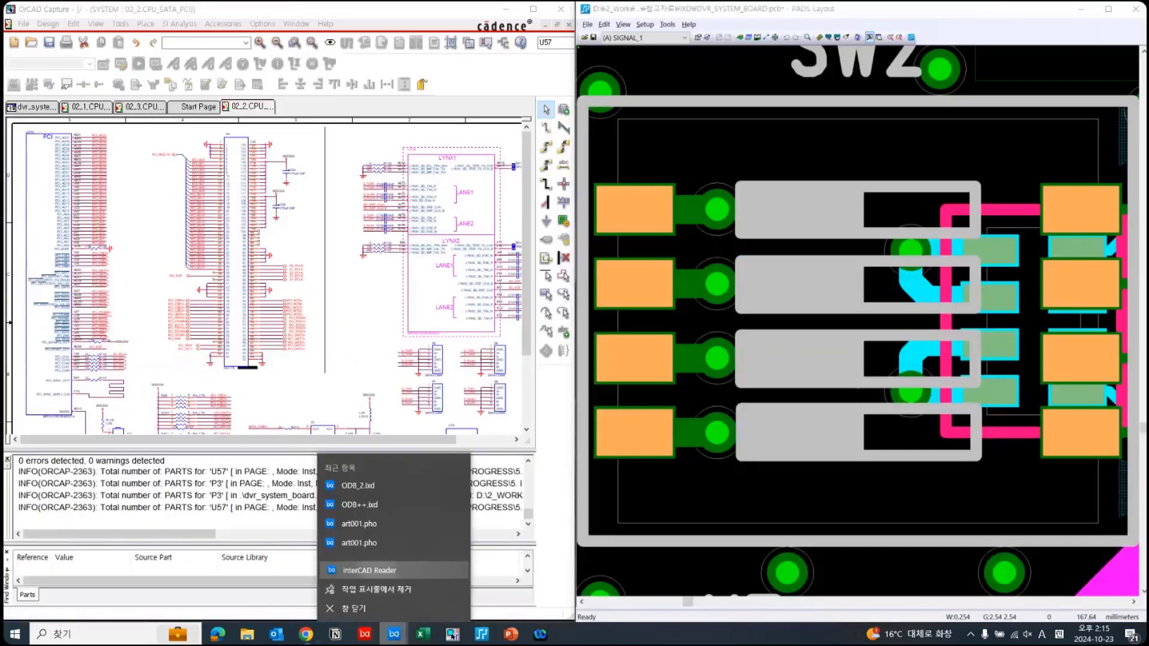
pyautogui.click(377, 567)
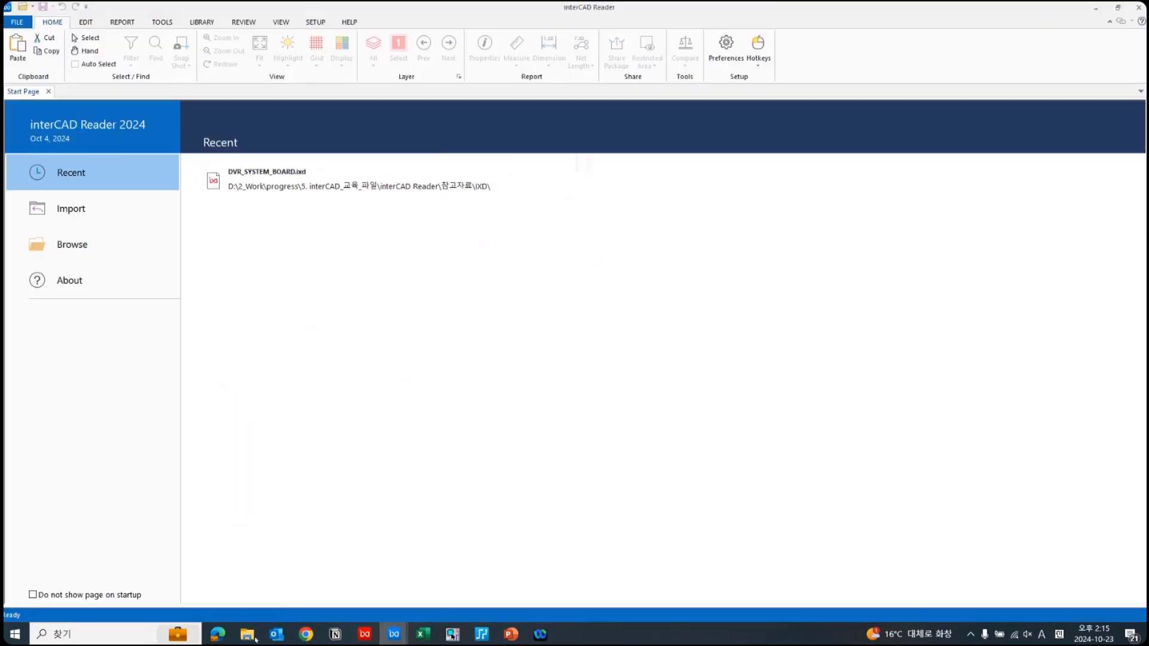
pyautogui.moveTo(247, 635)
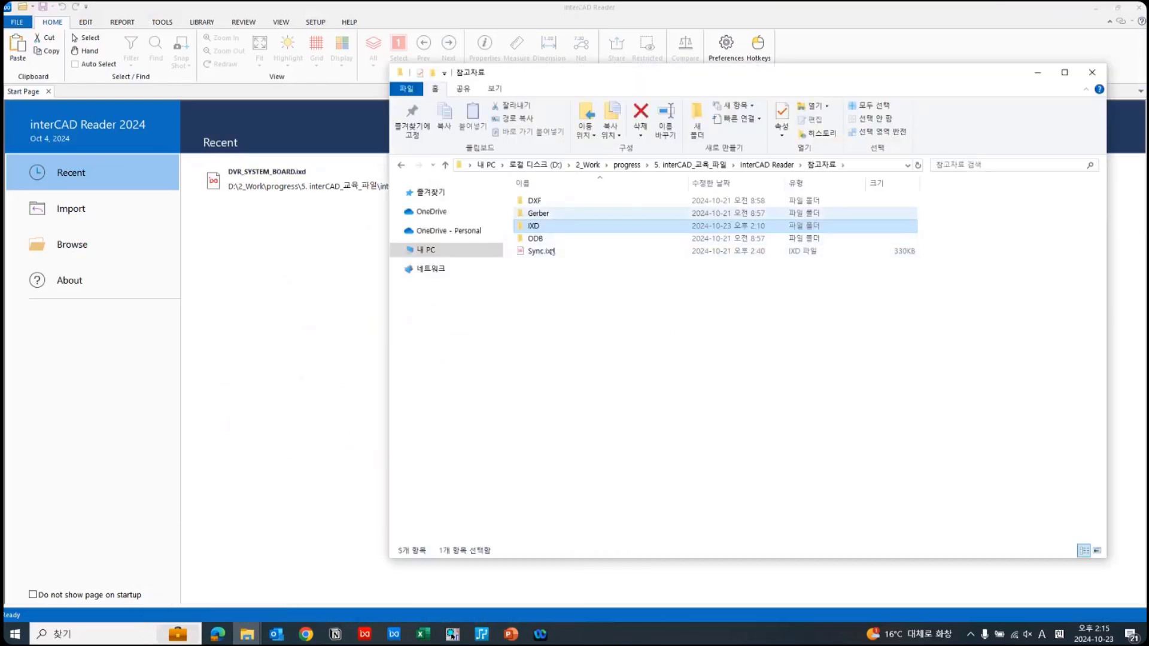
pyautogui.click(555, 252)
pyautogui.moveTo(589, 310); pyautogui.dragTo(293, 308)
pyautogui.click(988, 28)
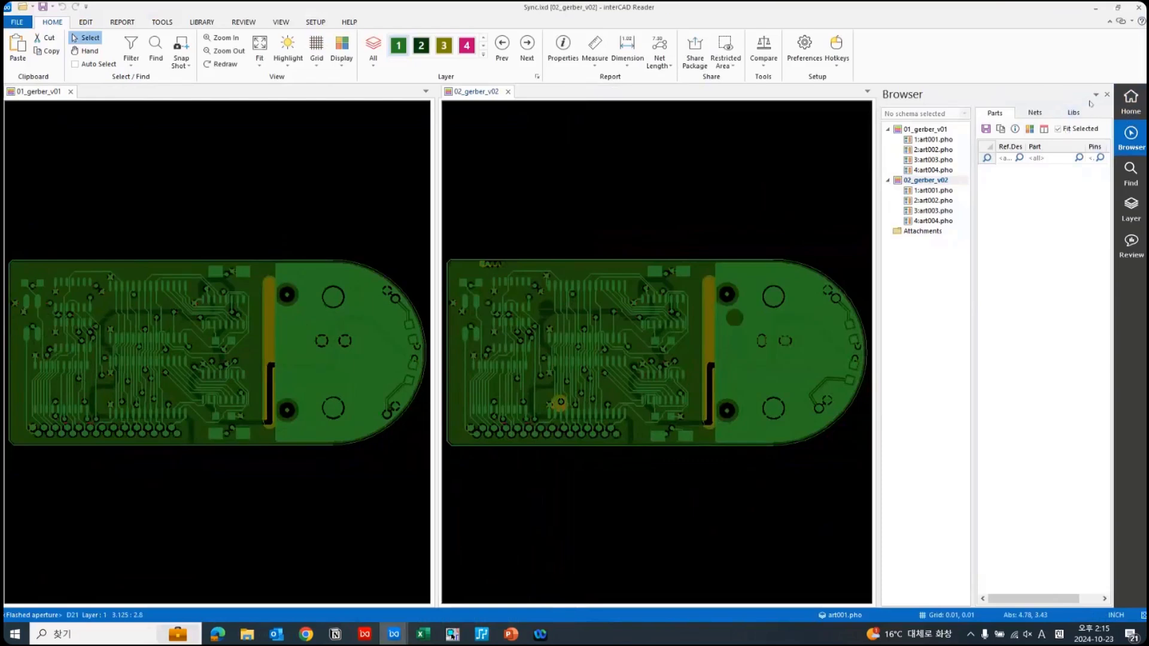
# - Close the Browser pane, check the Tab ViewSync option, and turn on the grid display for the Gerber views
pyautogui.click(1107, 94)
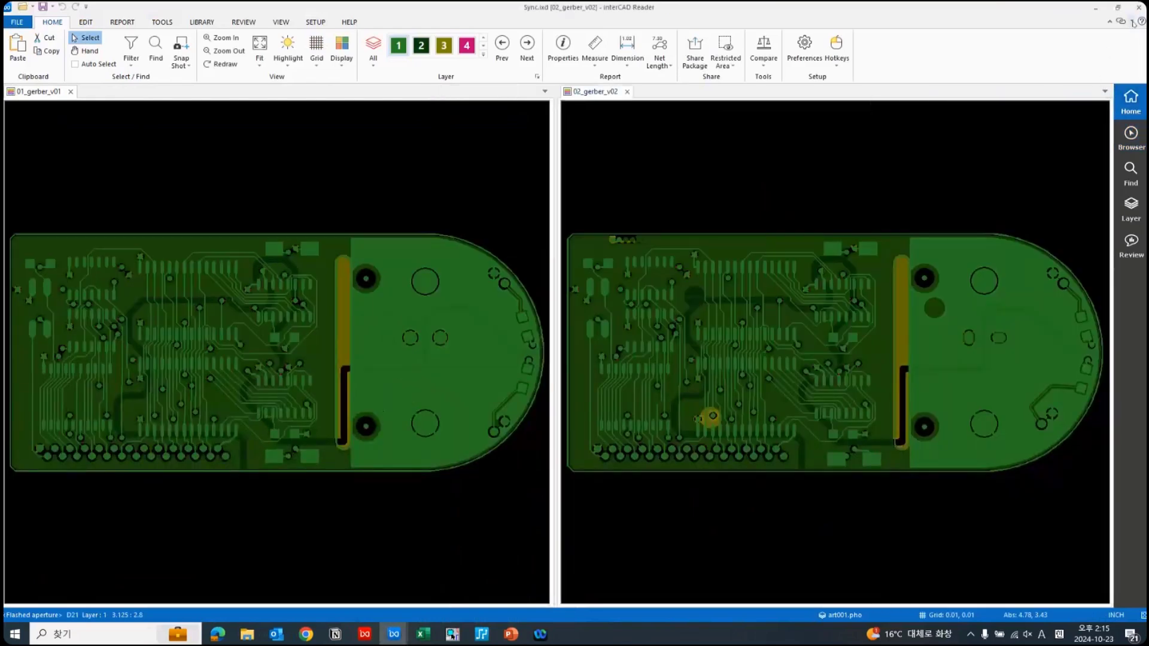
pyautogui.click(1133, 22)
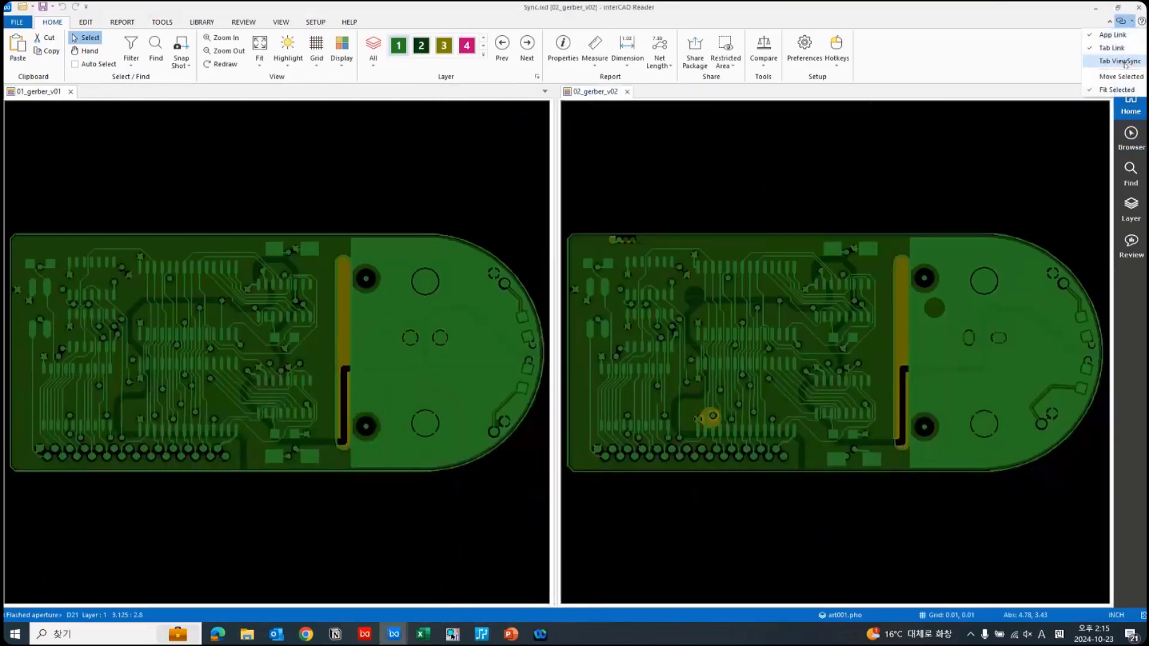
pyautogui.click(316, 48)
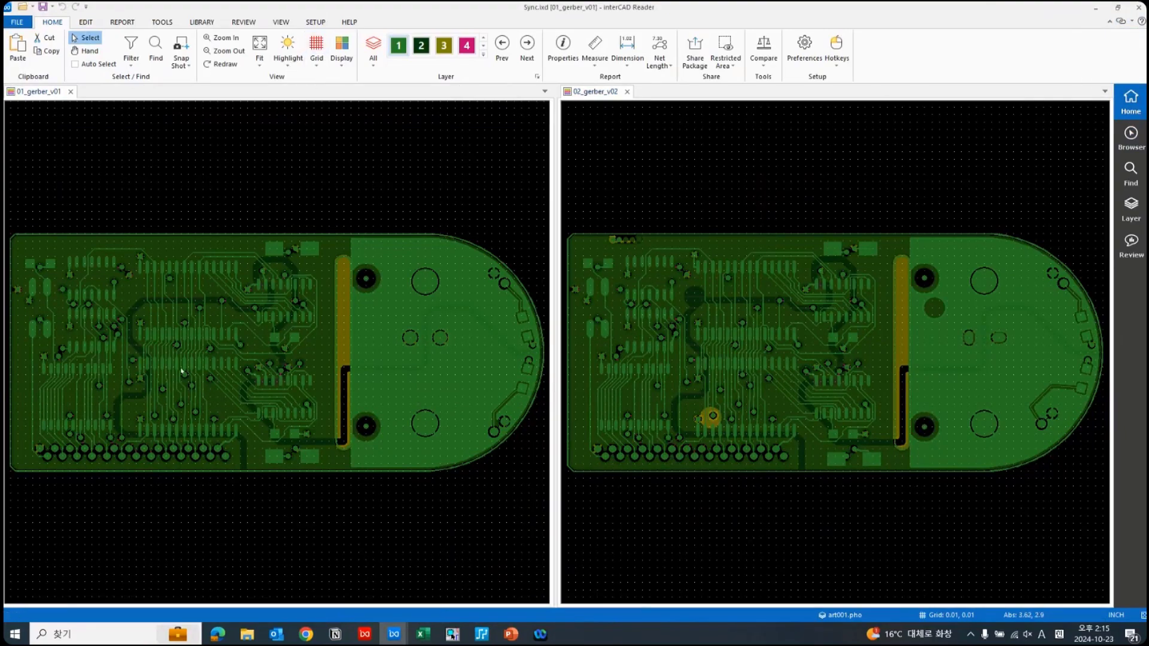
# - Zoom the 01_gerber_v01 view in and out with Tab ViewSync off to compare its behaviour with 02_gerber_v02
pyautogui.scroll(6, 223, 351)
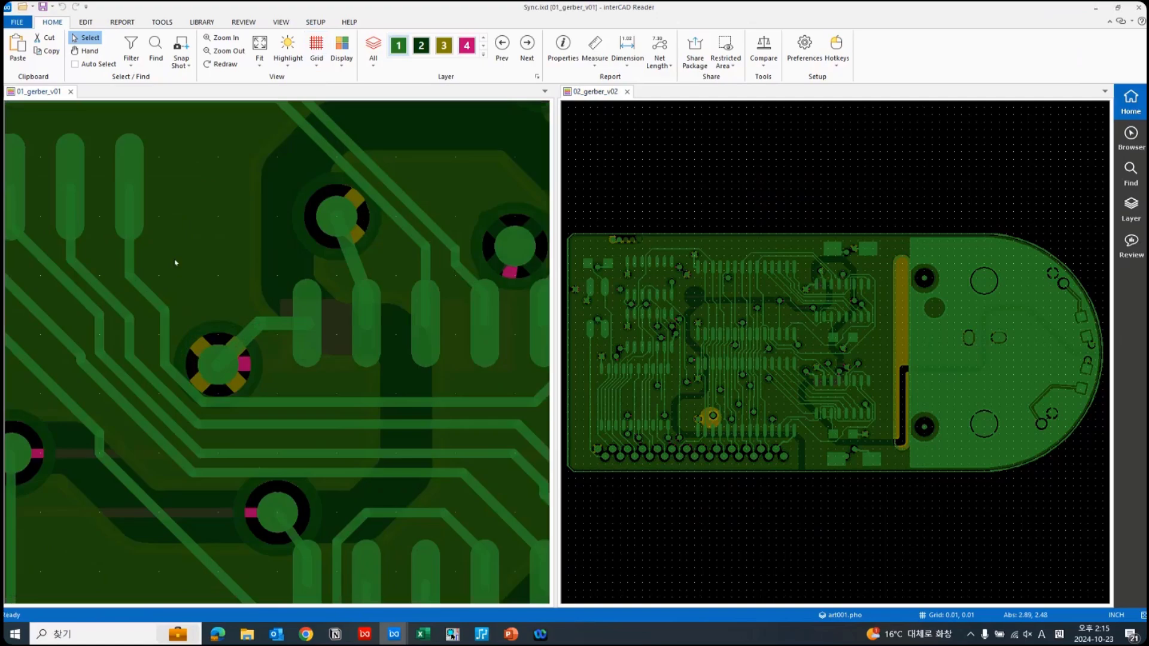
pyautogui.scroll(-6, 259, 367)
pyautogui.scroll(-3, 259, 366)
pyautogui.scroll(3, 281, 387)
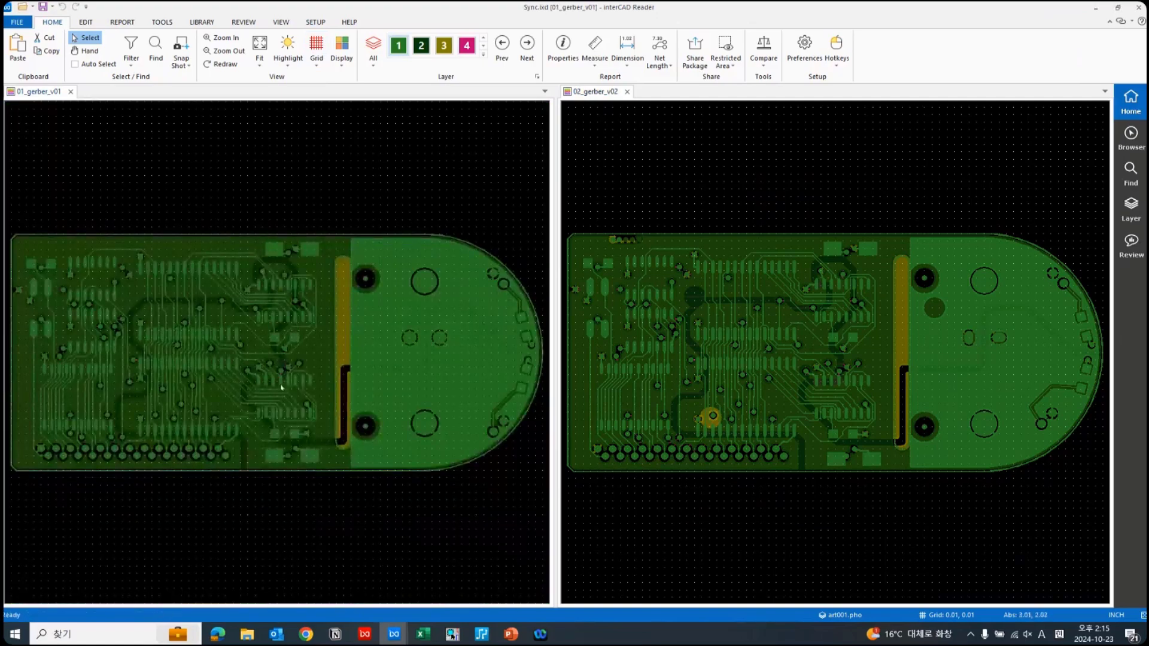
# - Enable Tab ViewSync and zoom 01_gerber_v01 in and out to check that 02_gerber_v02 follows
pyautogui.click(1131, 21)
pyautogui.click(1119, 61)
pyautogui.scroll(3, 90, 440)
pyautogui.scroll(-3, 203, 400)
pyautogui.scroll(-1, 203, 399)
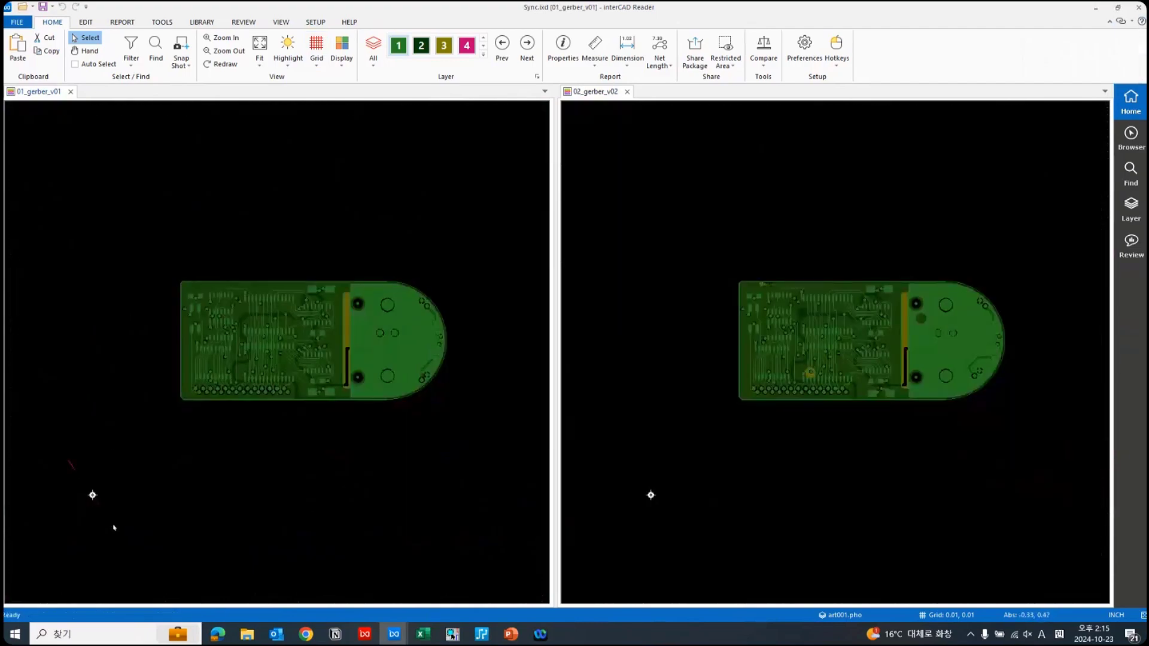
pyautogui.scroll(3, 93, 494)
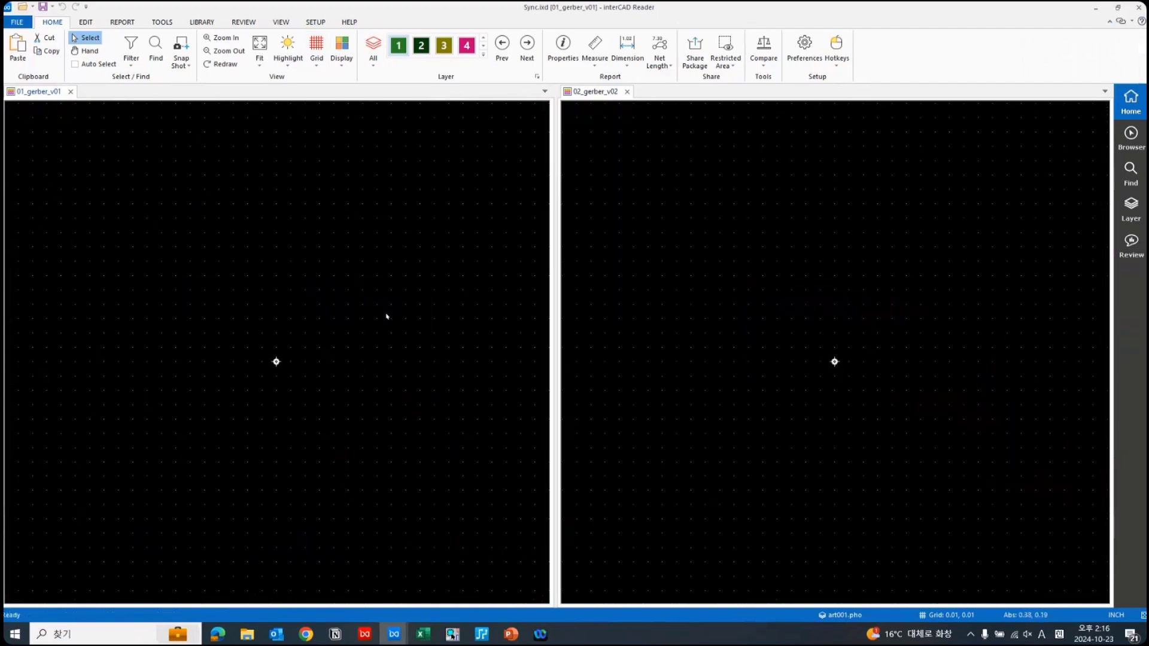
pyautogui.scroll(-3, 385, 316)
pyautogui.scroll(5, 282, 304)
pyautogui.scroll(2, 318, 336)
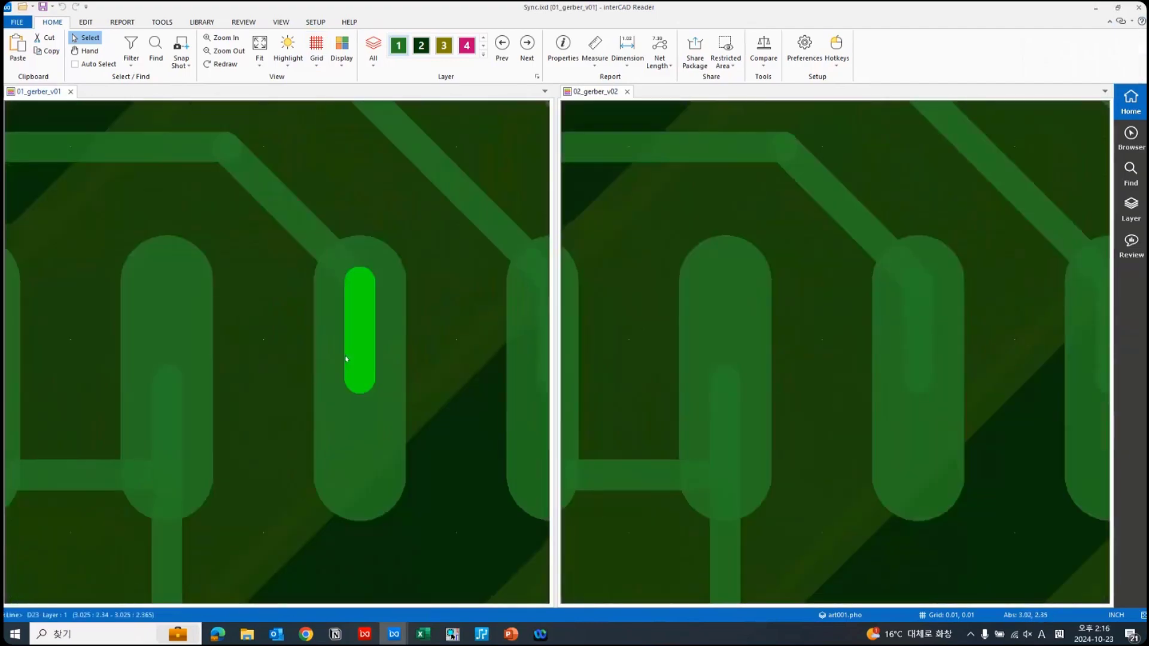
pyautogui.scroll(-2, 335, 379)
pyautogui.scroll(2, 331, 383)
pyautogui.scroll(-5, 330, 383)
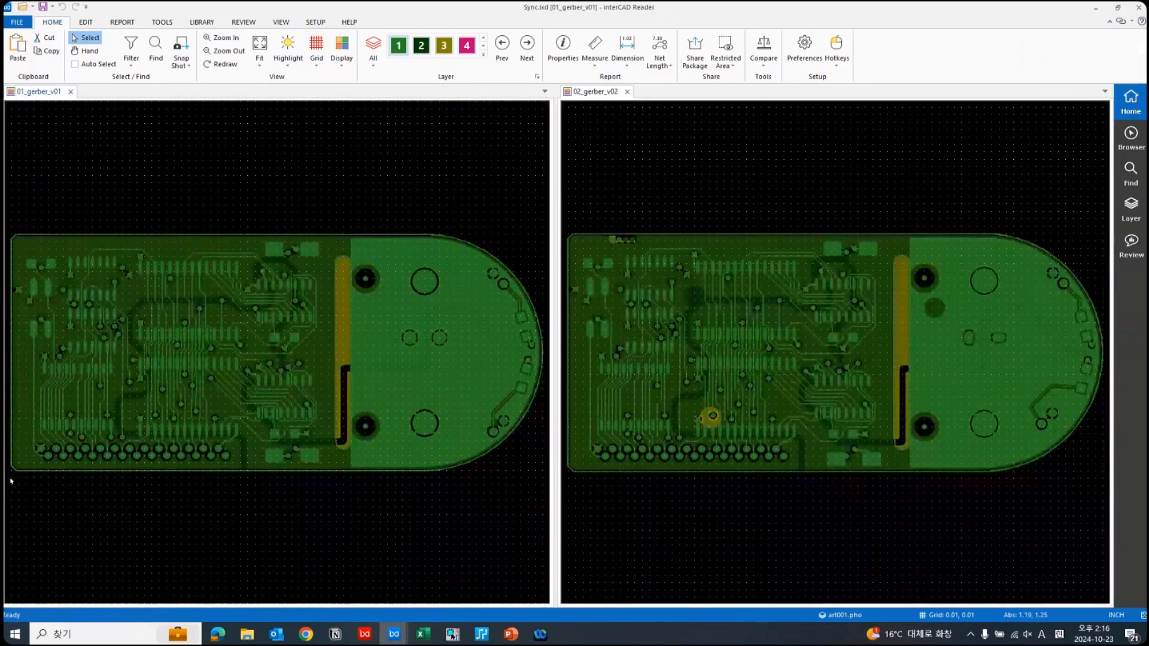
# - Set the origin of 01_gerber_v01 at the lower-left corner of the board outline
pyautogui.moveTo(31, 505); pyautogui.dragTo(79, 532, button='right')
pyautogui.moveTo(137, 481)
pyautogui.mouseDown(button='right')
pyautogui.moveTo(79, 410)
pyautogui.moveTo(161, 433)
pyautogui.mouseUp(button='right')
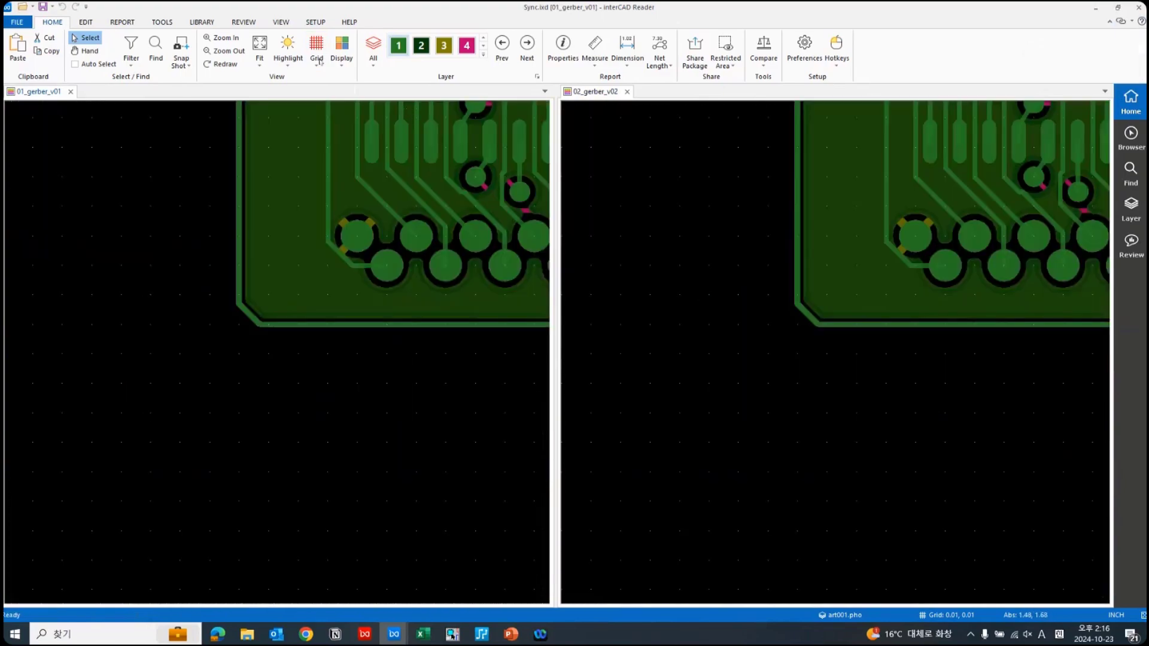
pyautogui.click(85, 23)
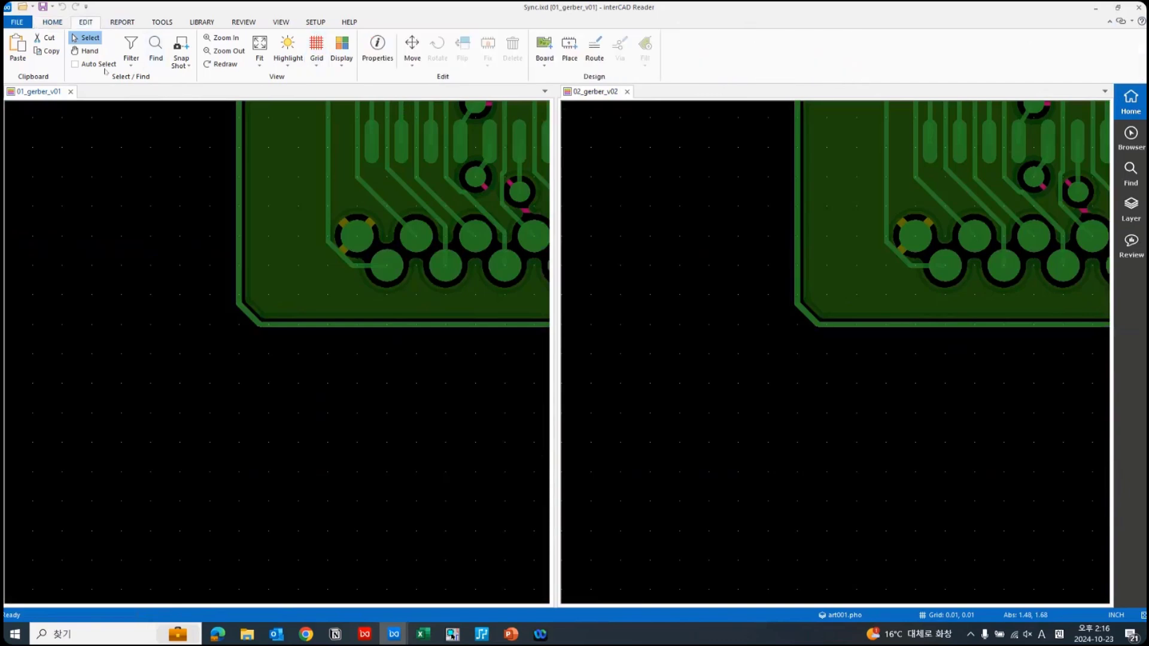
pyautogui.click(413, 65)
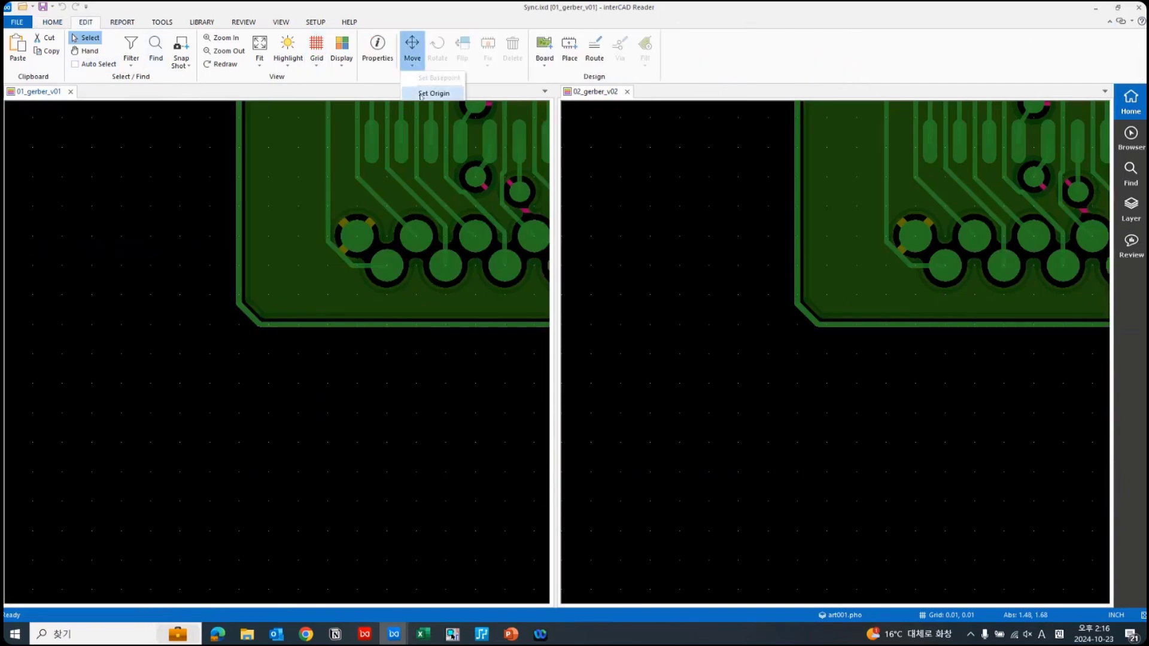
pyautogui.click(434, 93)
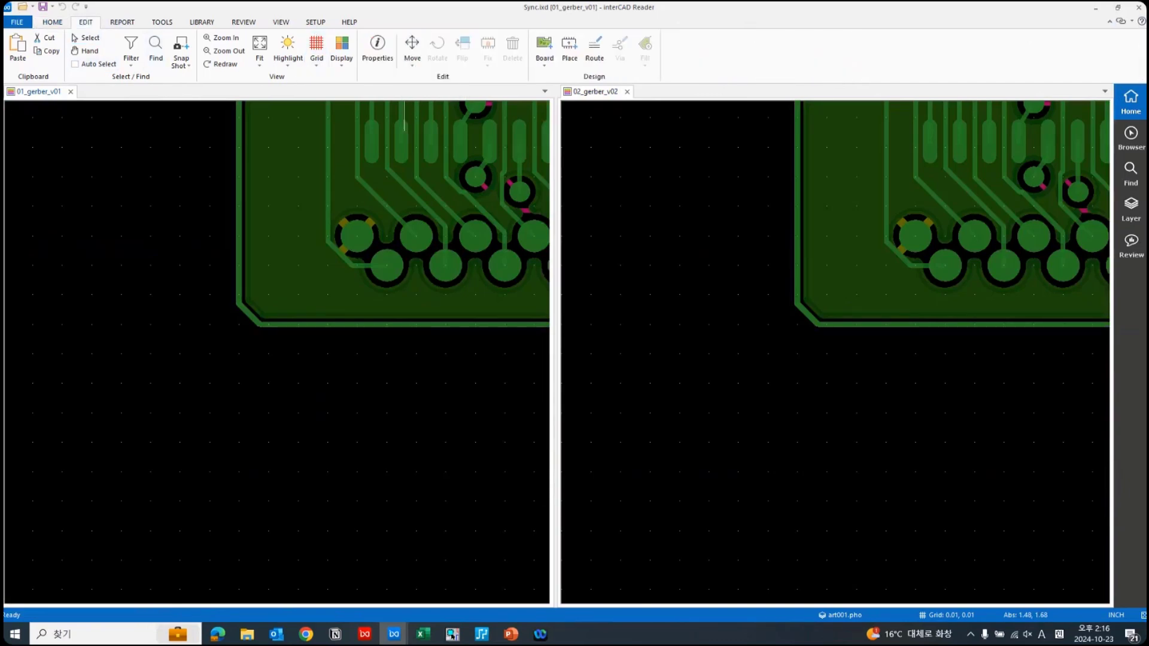
pyautogui.click(239, 324)
pyautogui.scroll(-3, 732, 296)
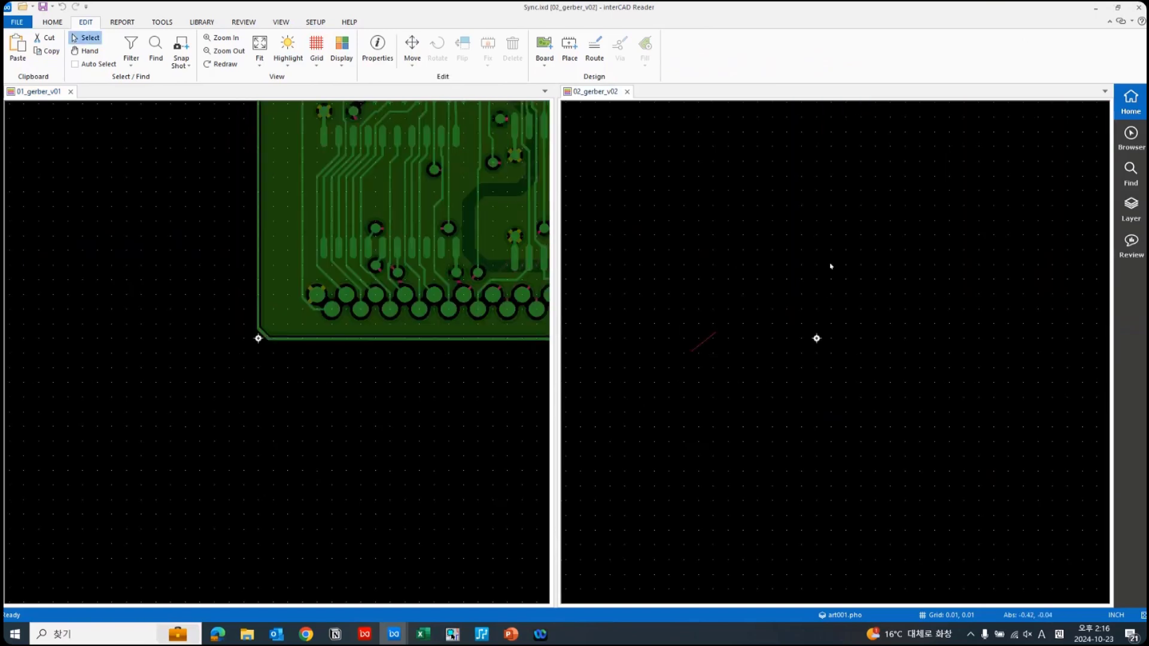
# - Set the origin of 02_gerber_v02 at the lower-left corner of its board outline
pyautogui.scroll(4, 724, 272)
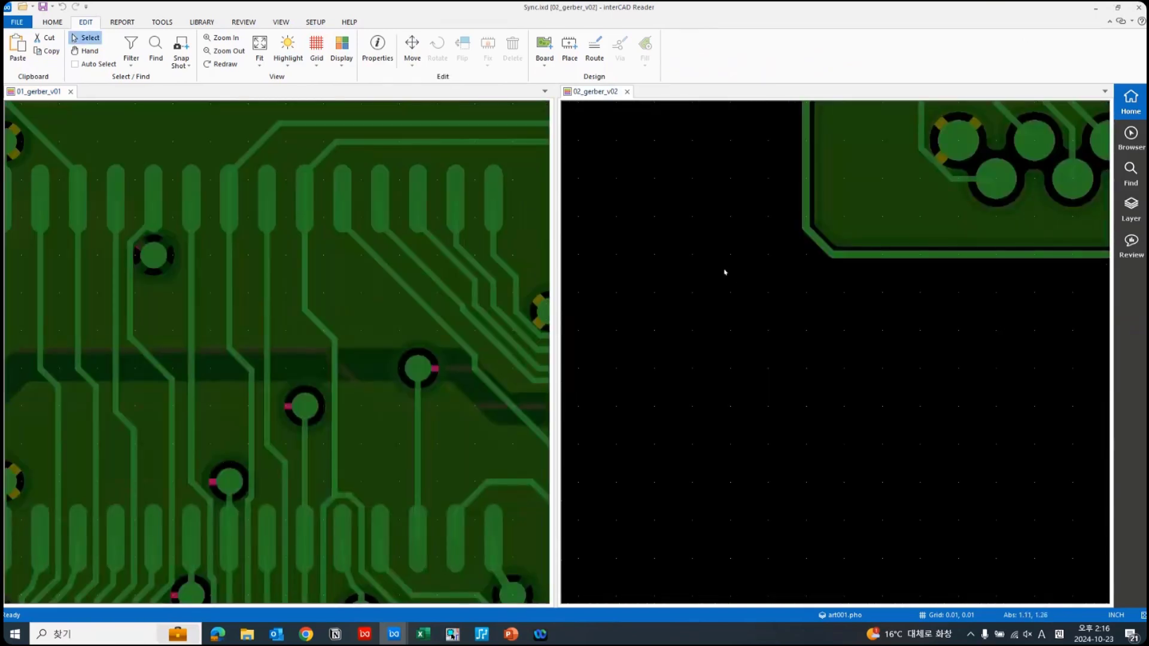
pyautogui.click(412, 47)
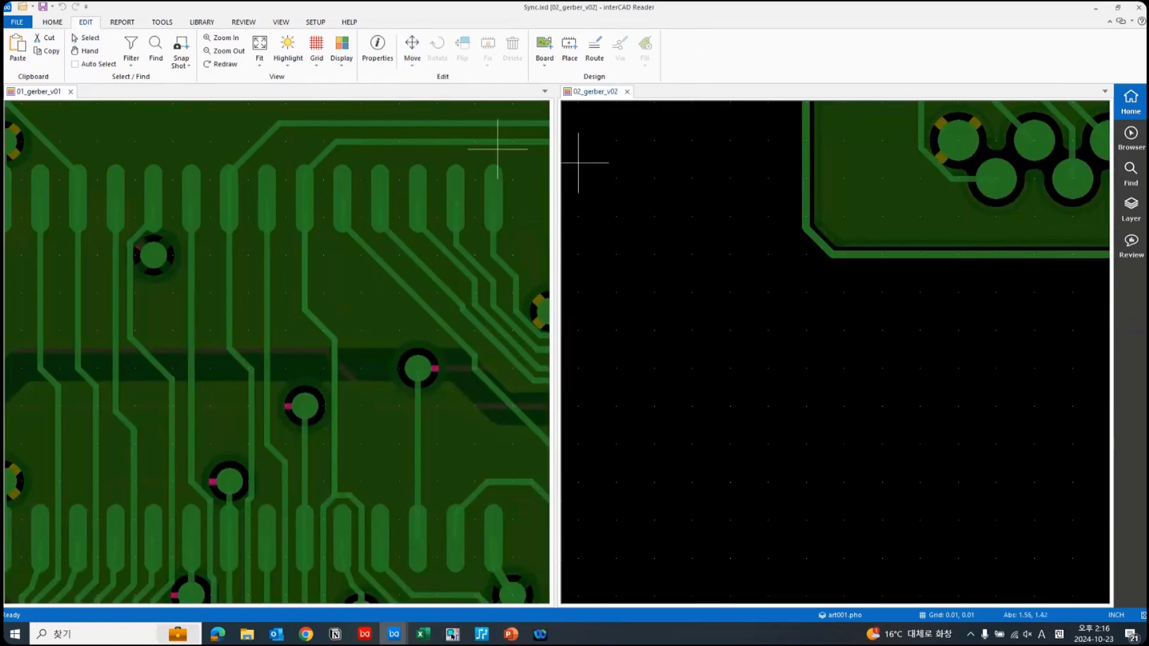
pyautogui.click(806, 254)
# - Zoom 02_gerber_v02 in and out to check its alignment with 01_gerber_v01, and fit the board to the view
pyautogui.scroll(-1, 872, 285)
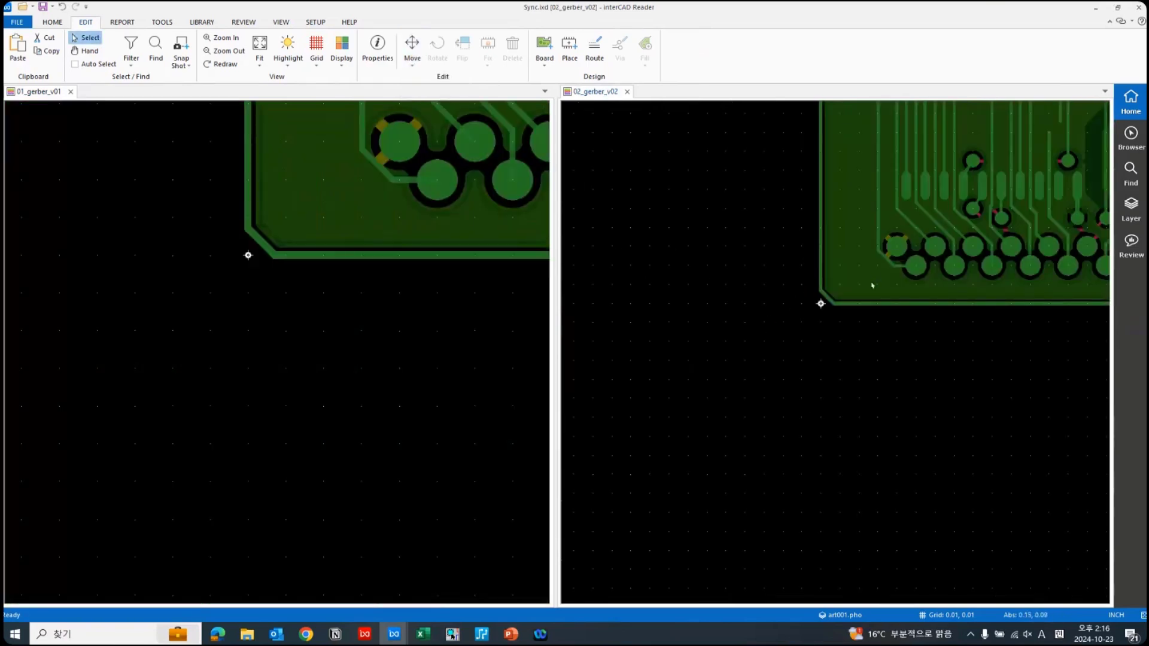
pyautogui.scroll(-3, 895, 323)
pyautogui.scroll(5, 762, 310)
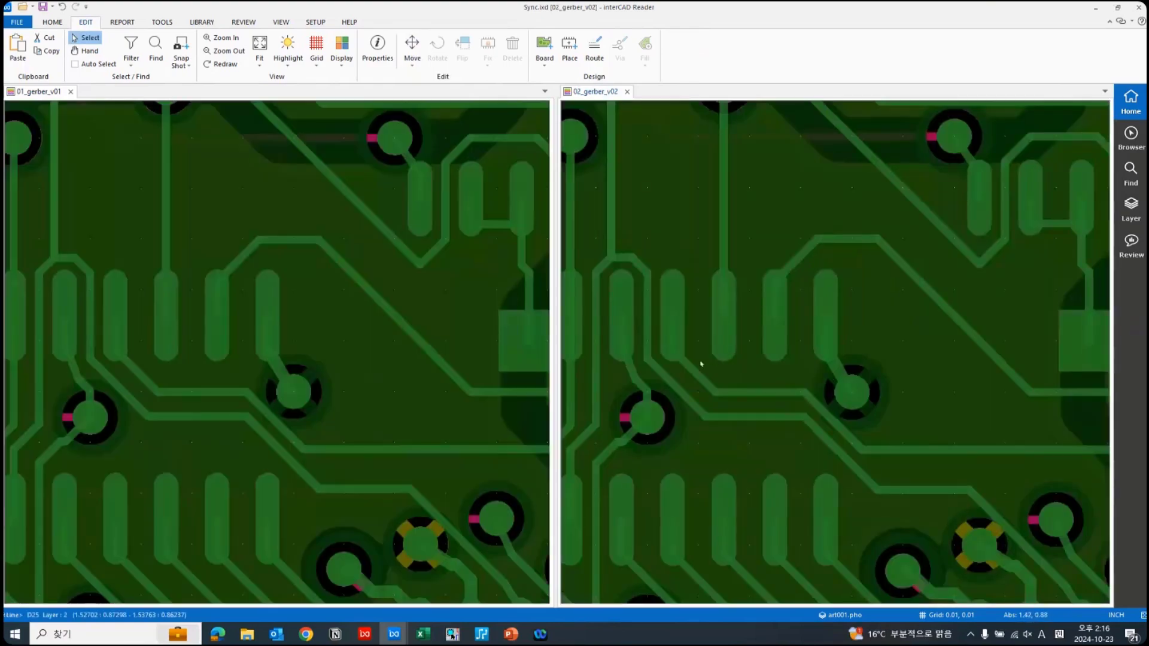
pyautogui.scroll(-2, 754, 308)
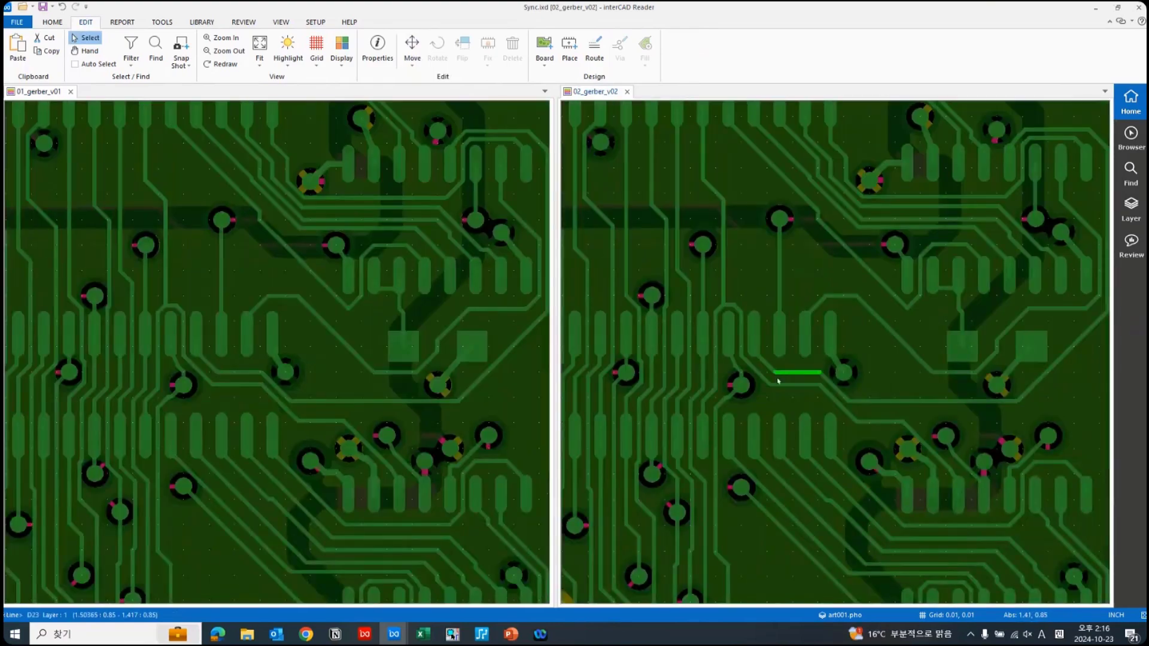
pyautogui.press('Home')
# - Close the Sync.ixd window and switch to the interCAD Reader window containing DVR_SYSTEM_BOARD
pyautogui.click(1138, 8)
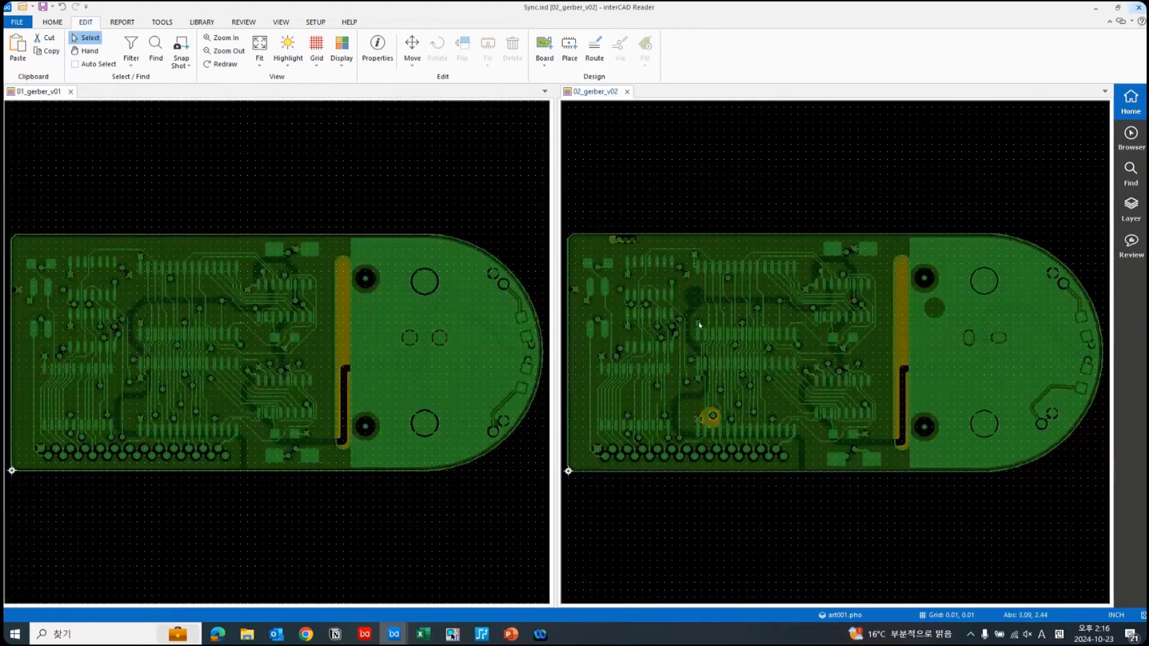
pyautogui.click(598, 347)
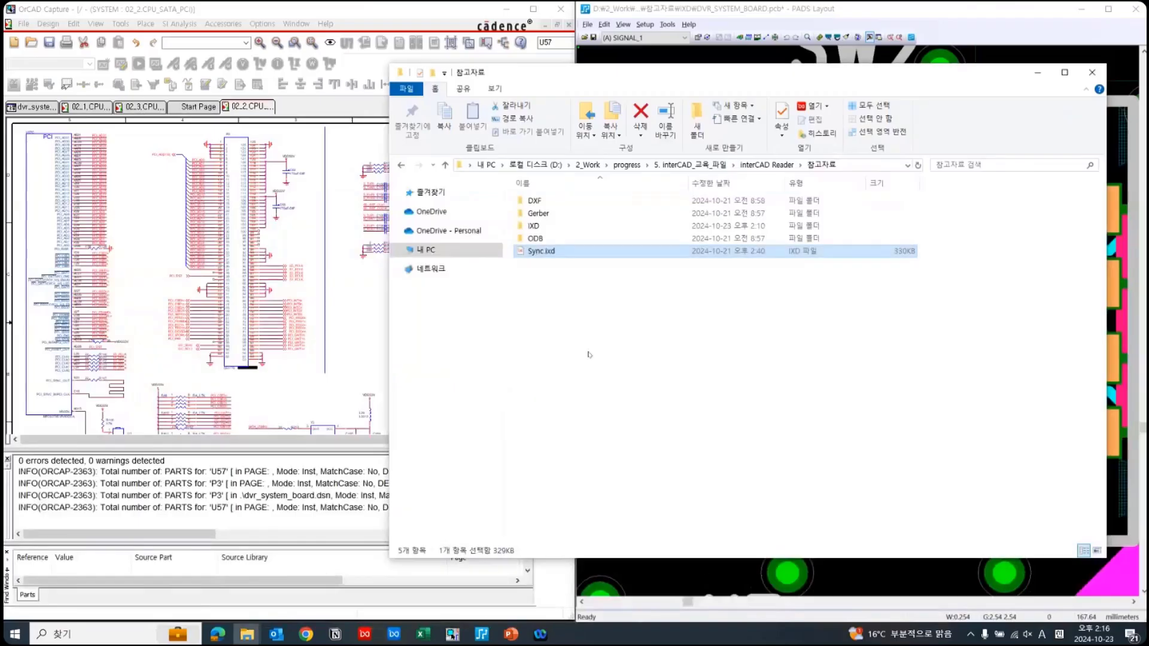
pyautogui.moveTo(393, 634)
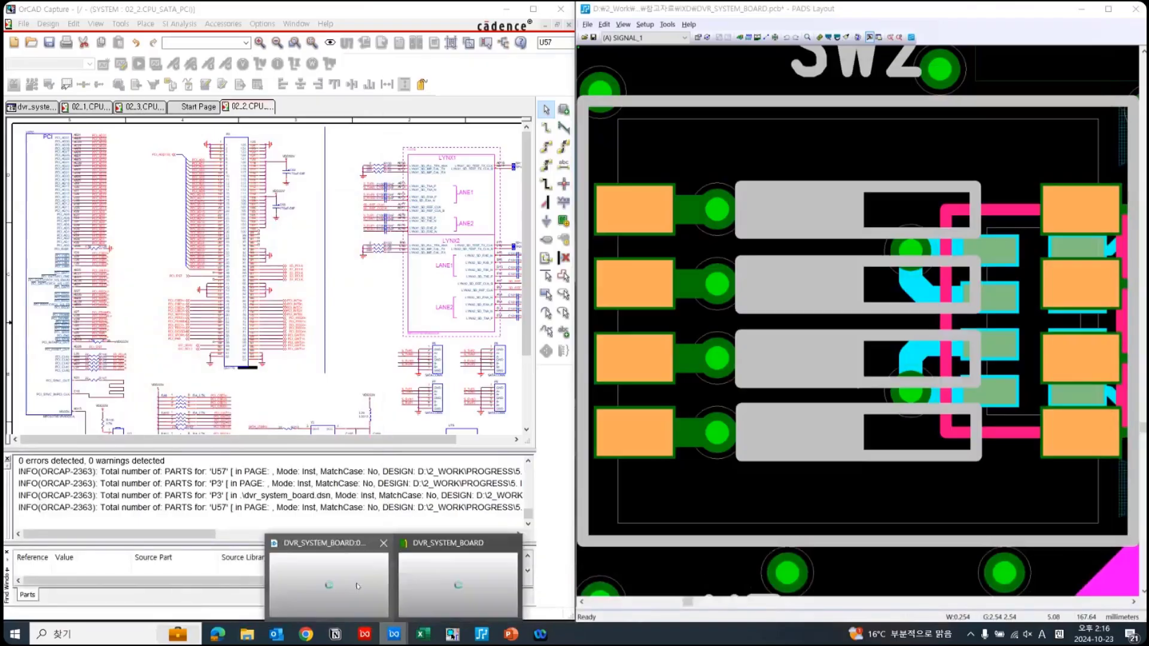
pyautogui.click(335, 579)
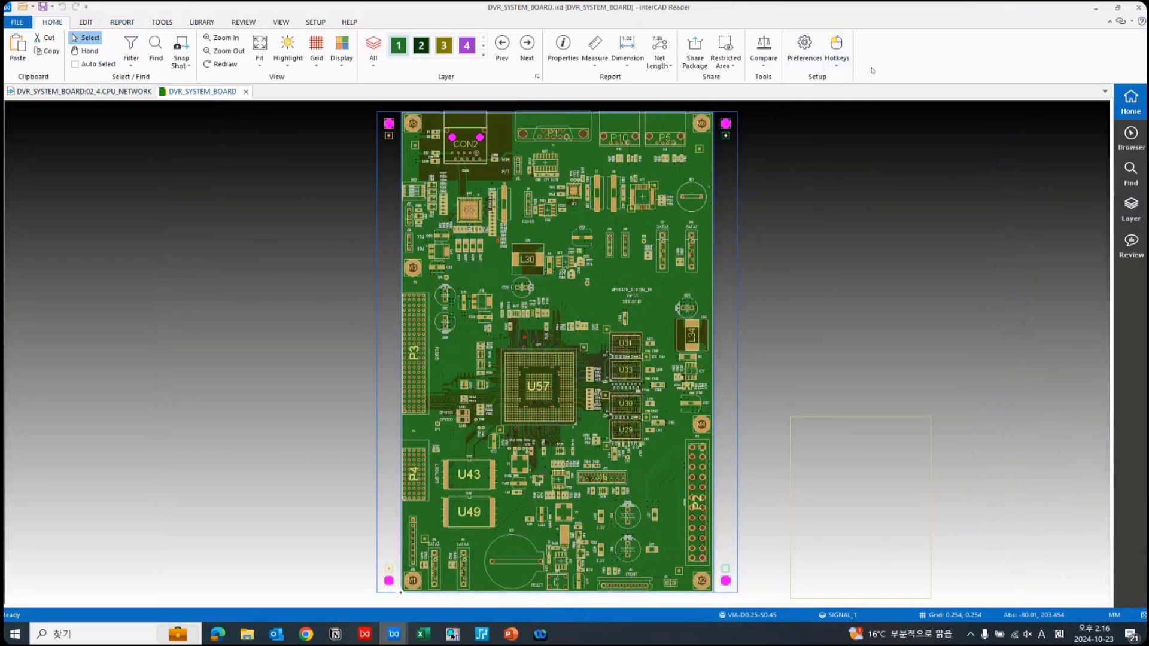
# - Look through the hotkey presets offered for schematic and layout documents
pyautogui.click(837, 62)
pyautogui.moveTo(843, 79)
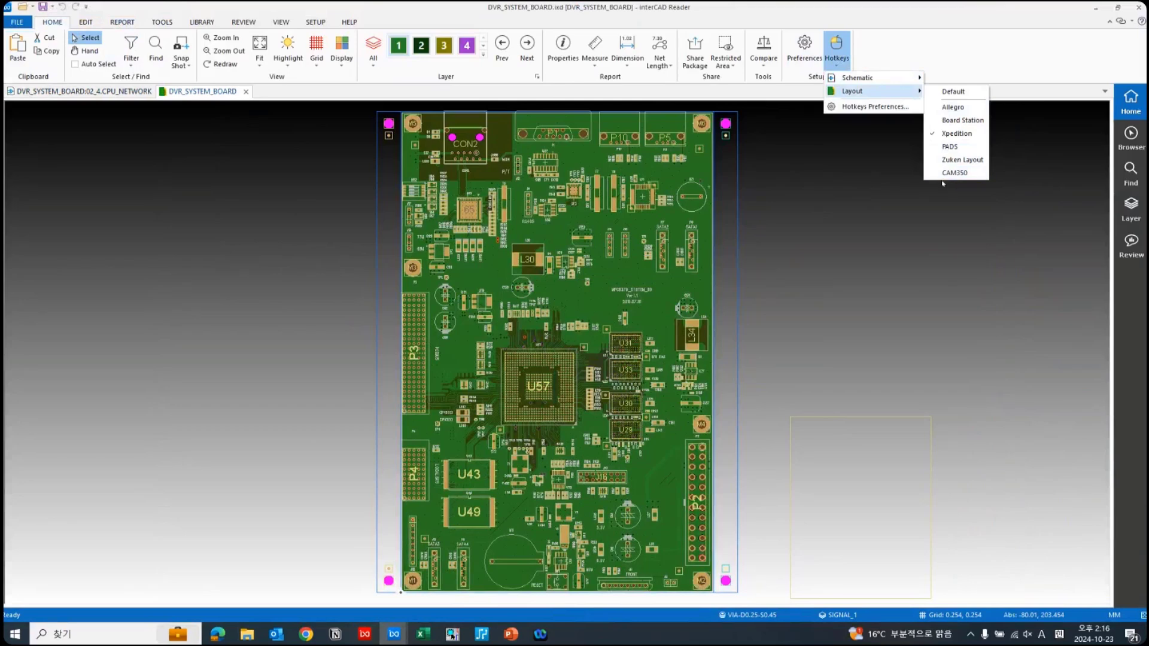
pyautogui.click(864, 67)
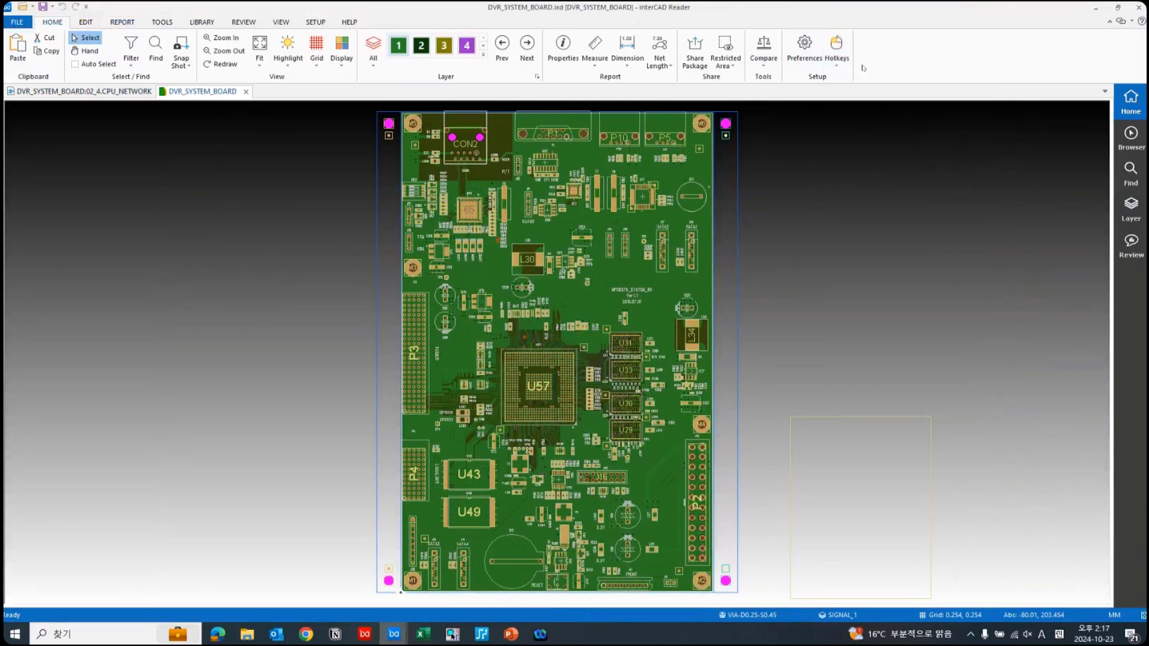
pyautogui.click(837, 53)
pyautogui.moveTo(841, 83)
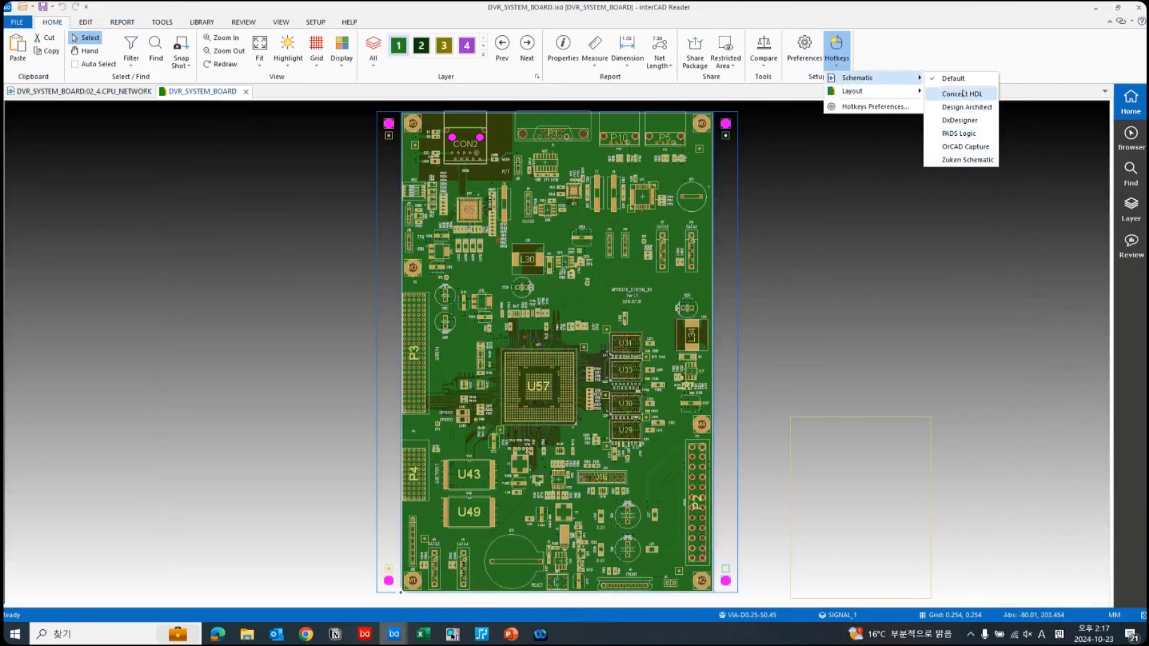
pyautogui.moveTo(911, 93)
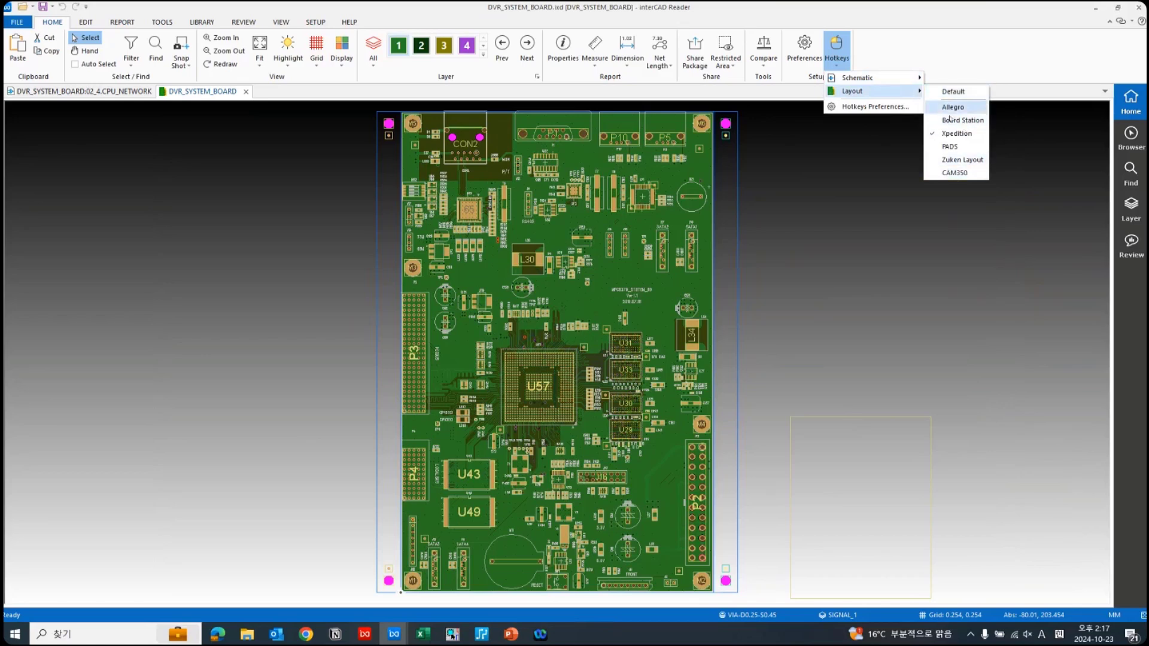
pyautogui.click(962, 160)
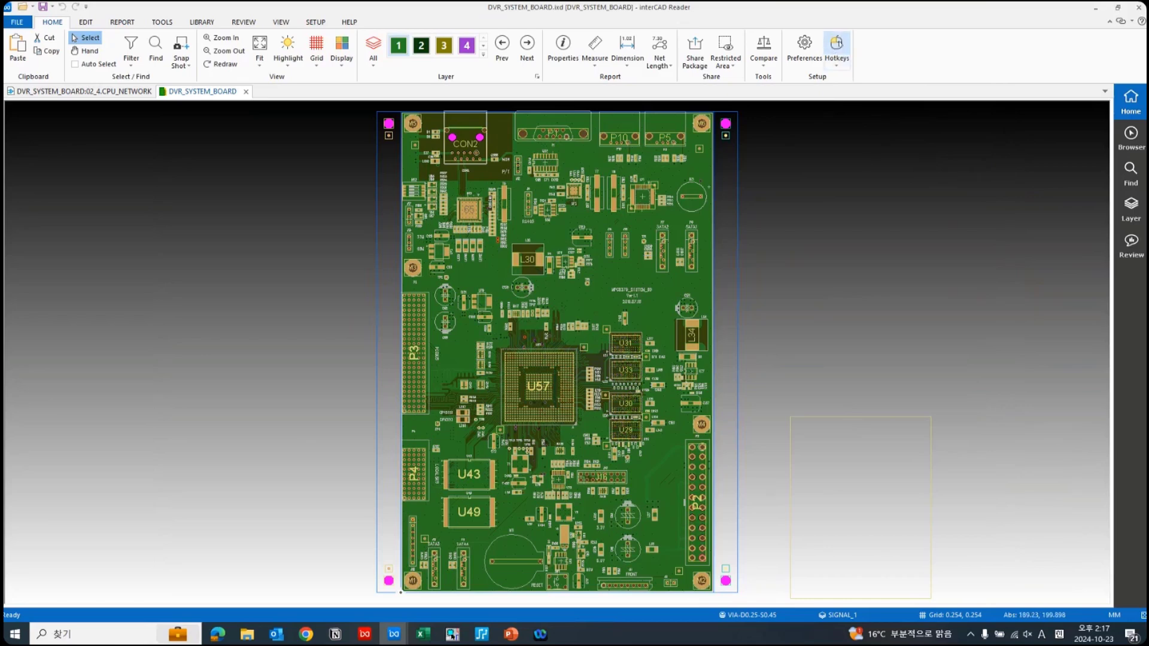
# - Open the hotkey preferences for Layout documents and review the mouse button, stroke and keyboard scroll assignments
pyautogui.click(836, 52)
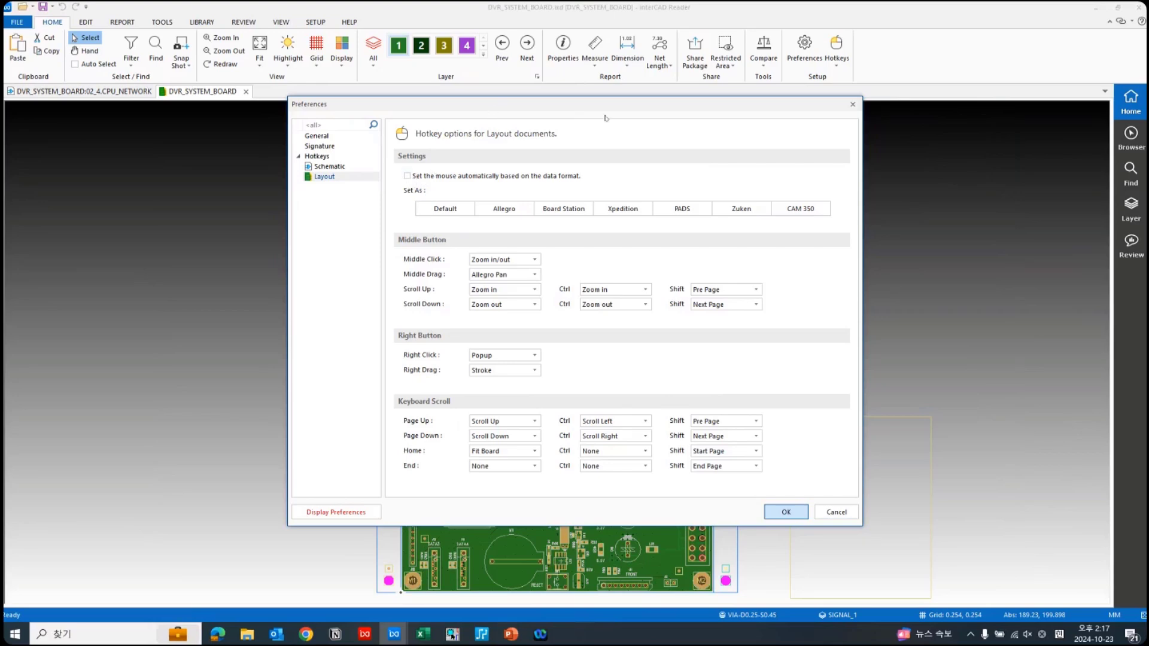
pyautogui.moveTo(606, 118); pyautogui.dragTo(901, 135)
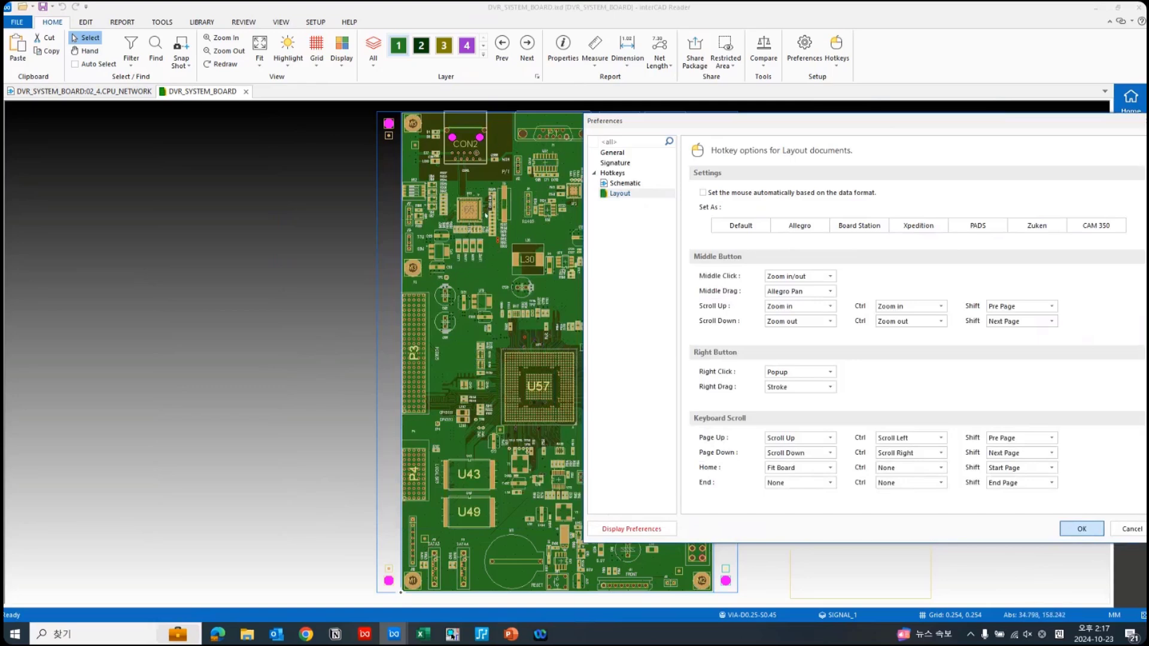
pyautogui.moveTo(736, 122); pyautogui.dragTo(437, 143)
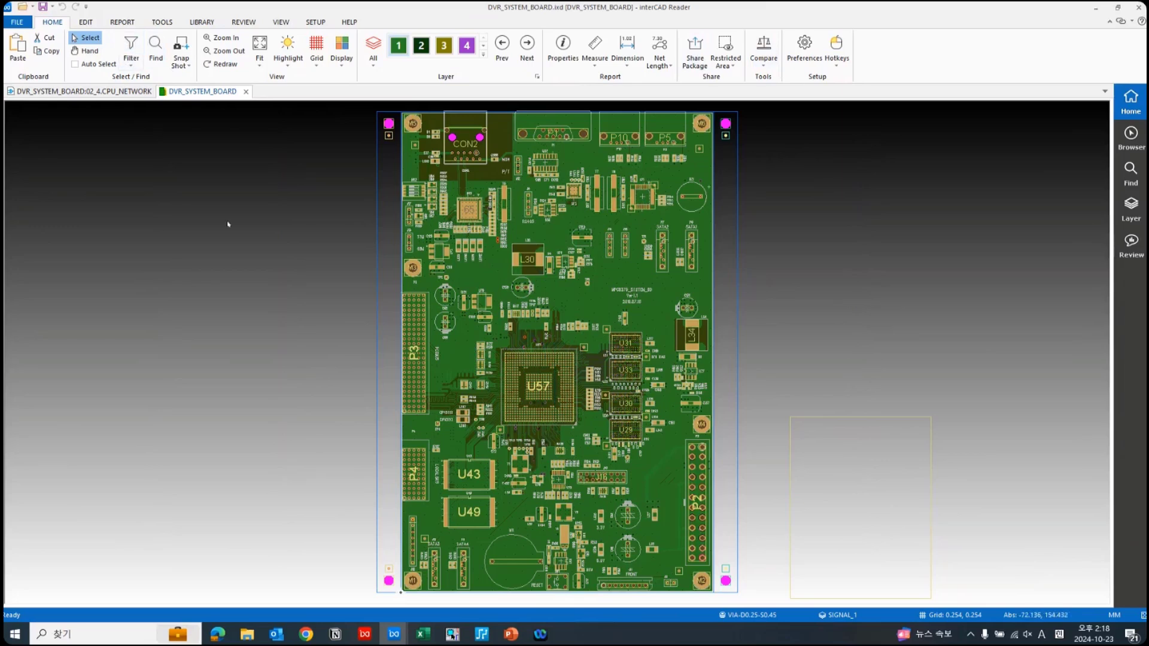
# - Look at the layout's filter options, open the Selection Filter with a mouse stroke, and accept it with only Components enabled
pyautogui.rightClick(259, 170)
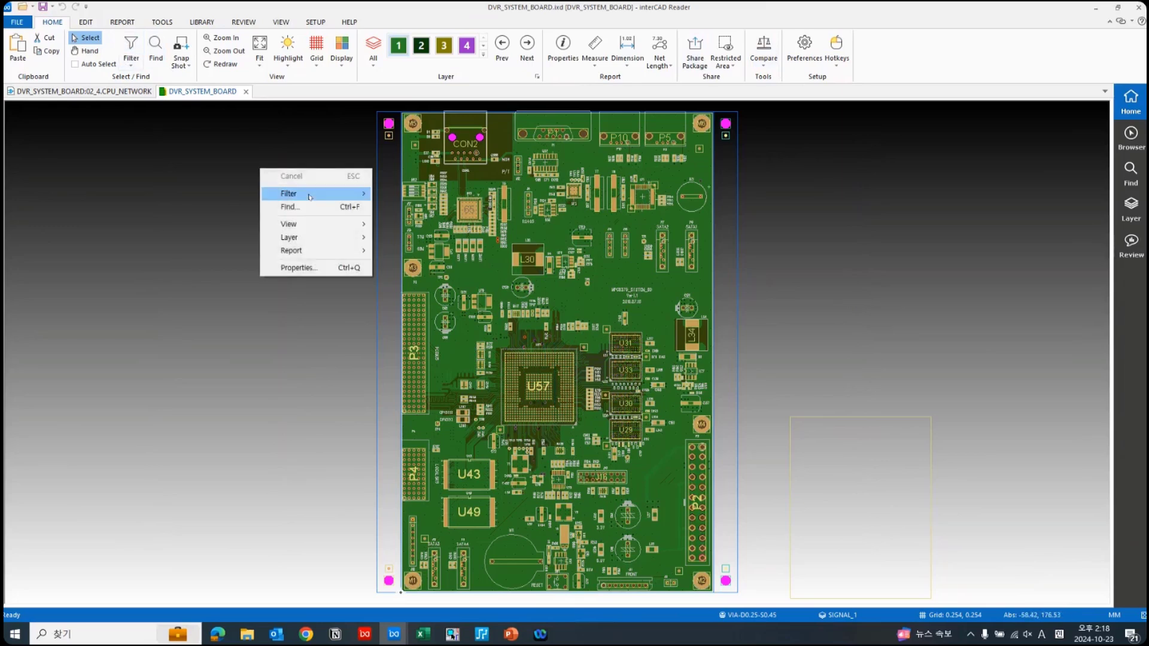
pyautogui.moveTo(306, 195)
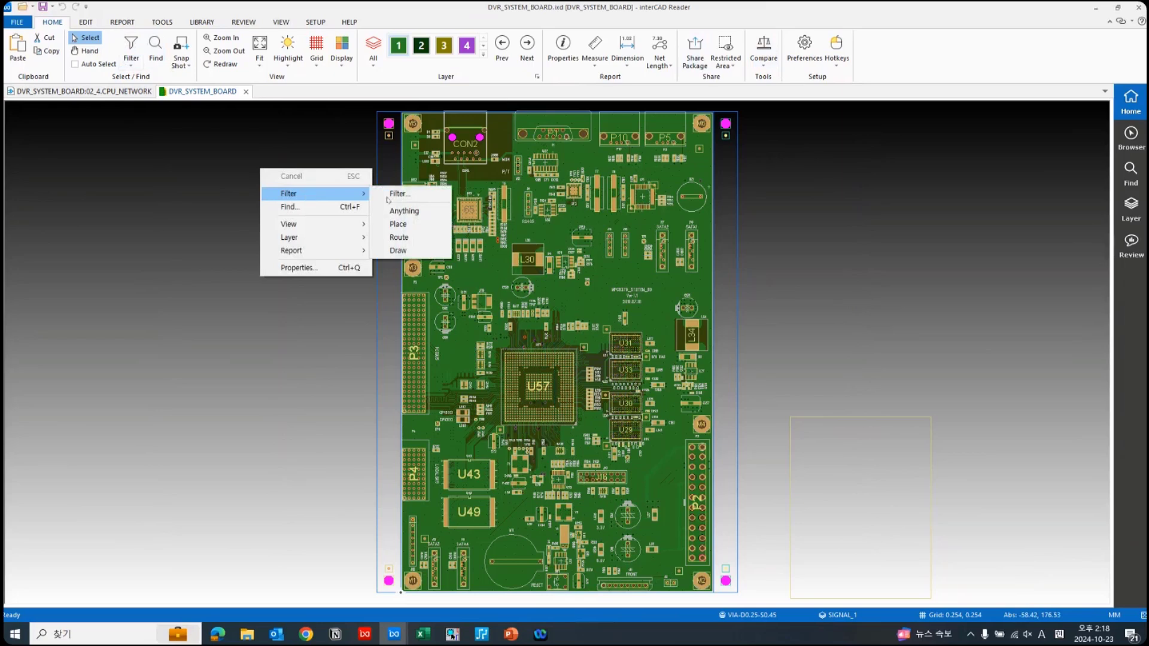
pyautogui.click(361, 146)
pyautogui.moveTo(221, 140); pyautogui.dragTo(210, 271)
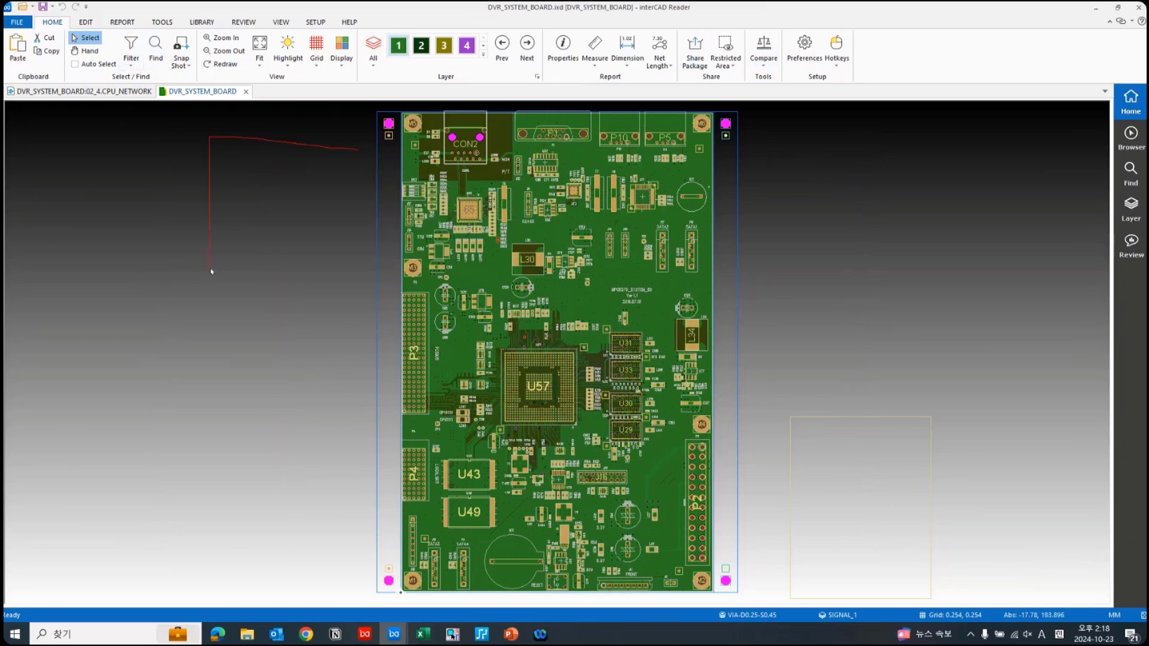
pyautogui.moveTo(402, 189); pyautogui.dragTo(402, 340)
pyautogui.moveTo(401, 189); pyautogui.dragTo(414, 350)
pyautogui.click(432, 359)
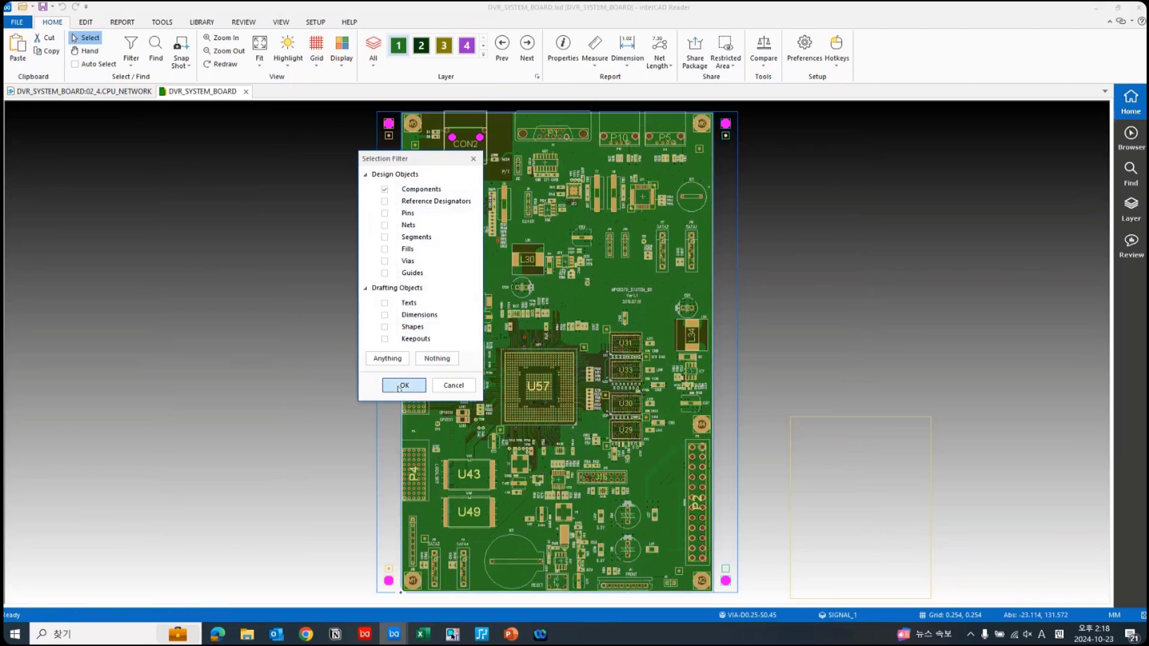
pyautogui.click(399, 384)
# - Reopen the Selection Filter and switch between the 02_4.CPU_NETWORK schematic and DVR_SYSTEM_BOARD layout to compare its options
pyautogui.click(133, 47)
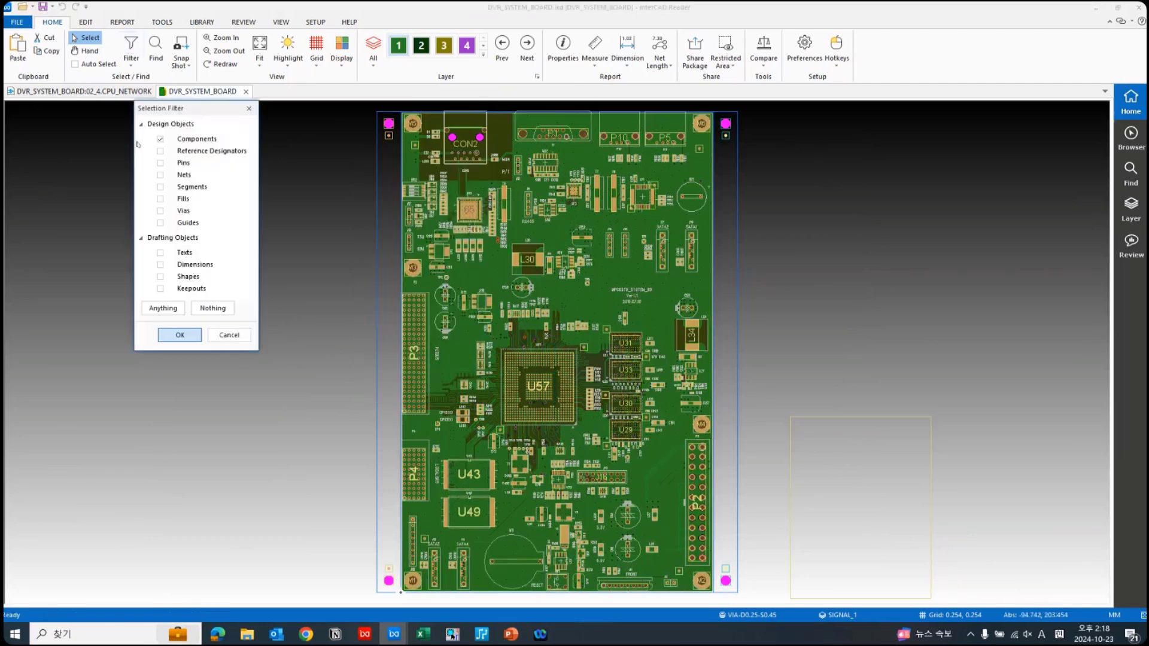
pyautogui.moveTo(188, 107); pyautogui.dragTo(265, 174)
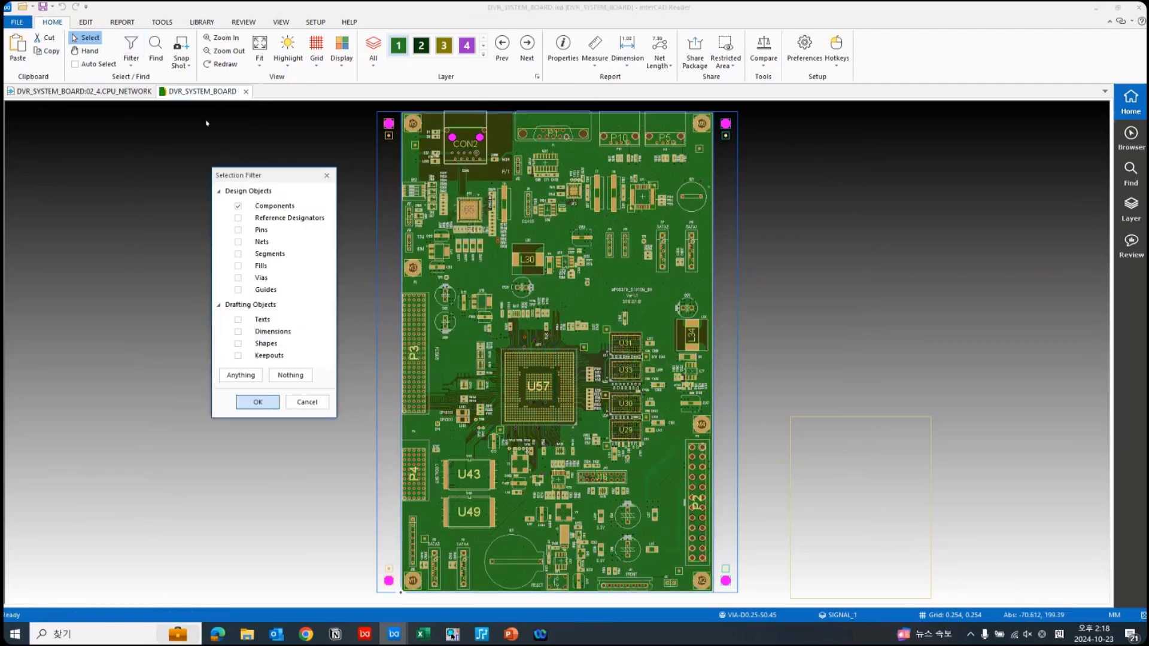
pyautogui.click(88, 93)
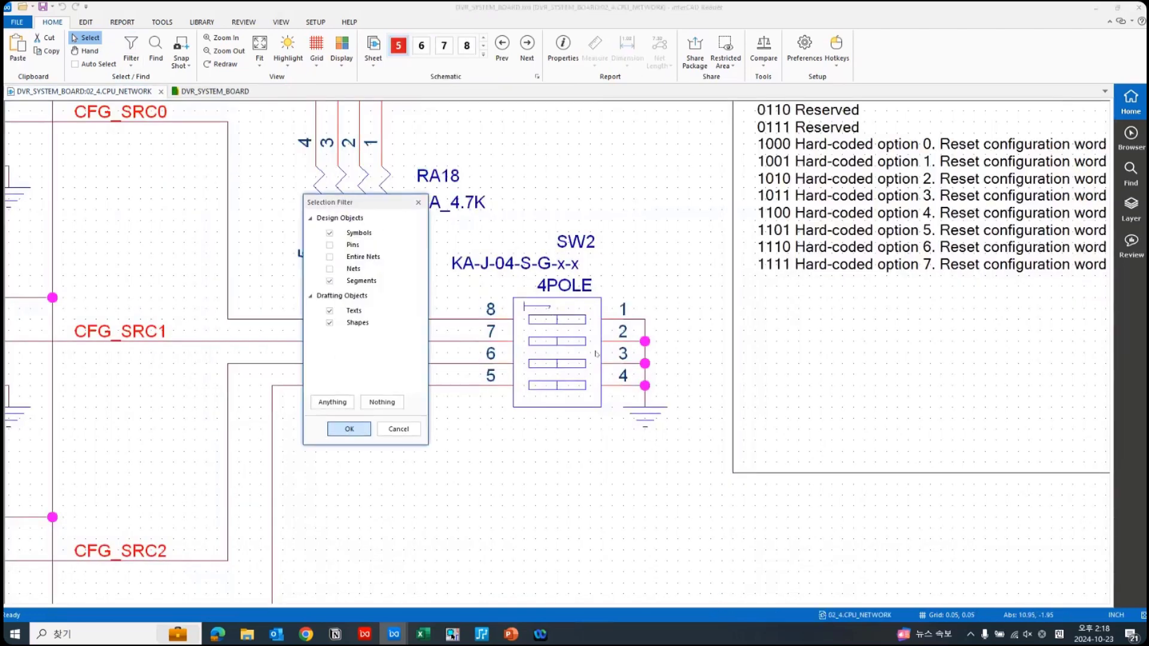
pyautogui.moveTo(526, 261); pyautogui.dragTo(446, 186, button='middle')
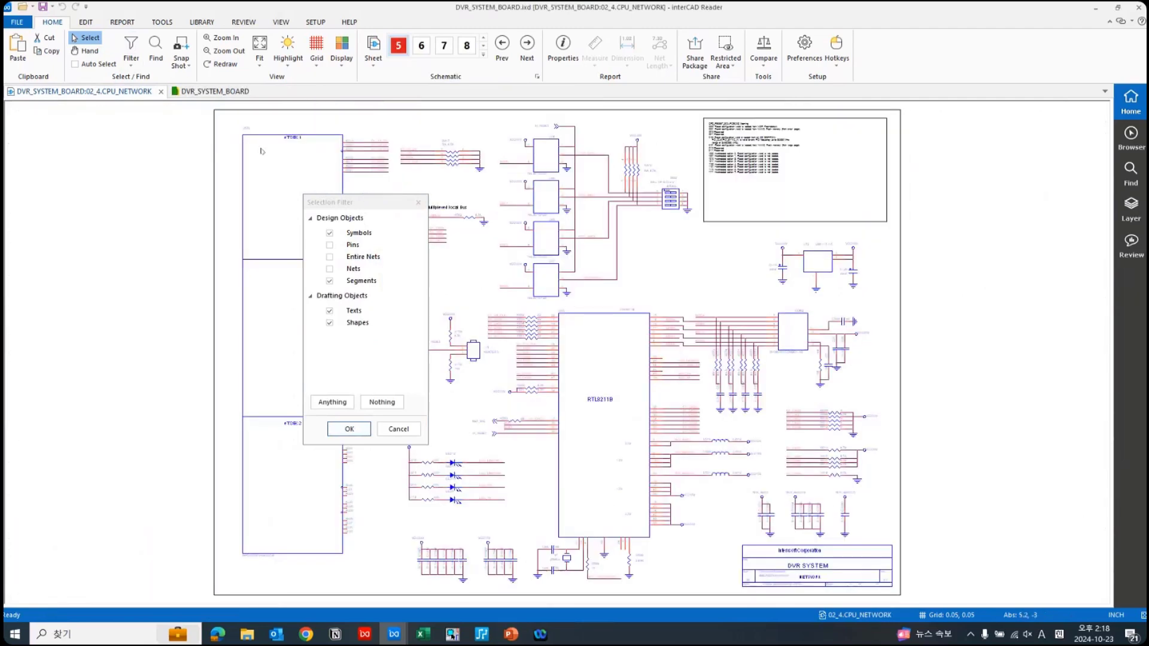
pyautogui.click(198, 94)
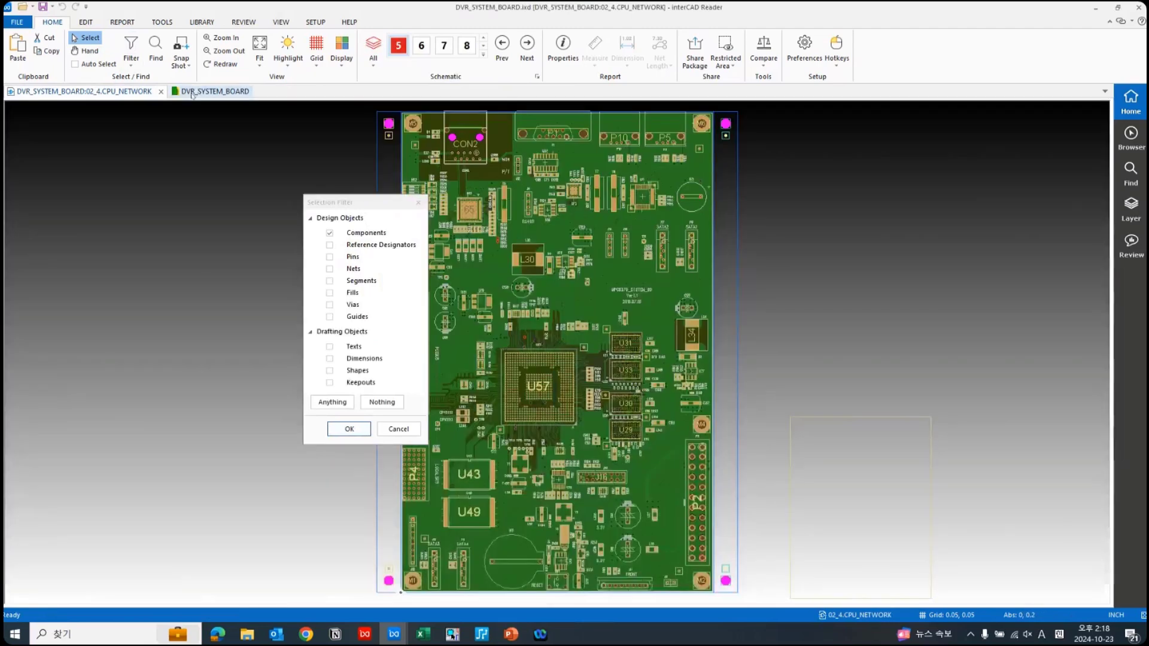
pyautogui.click(98, 93)
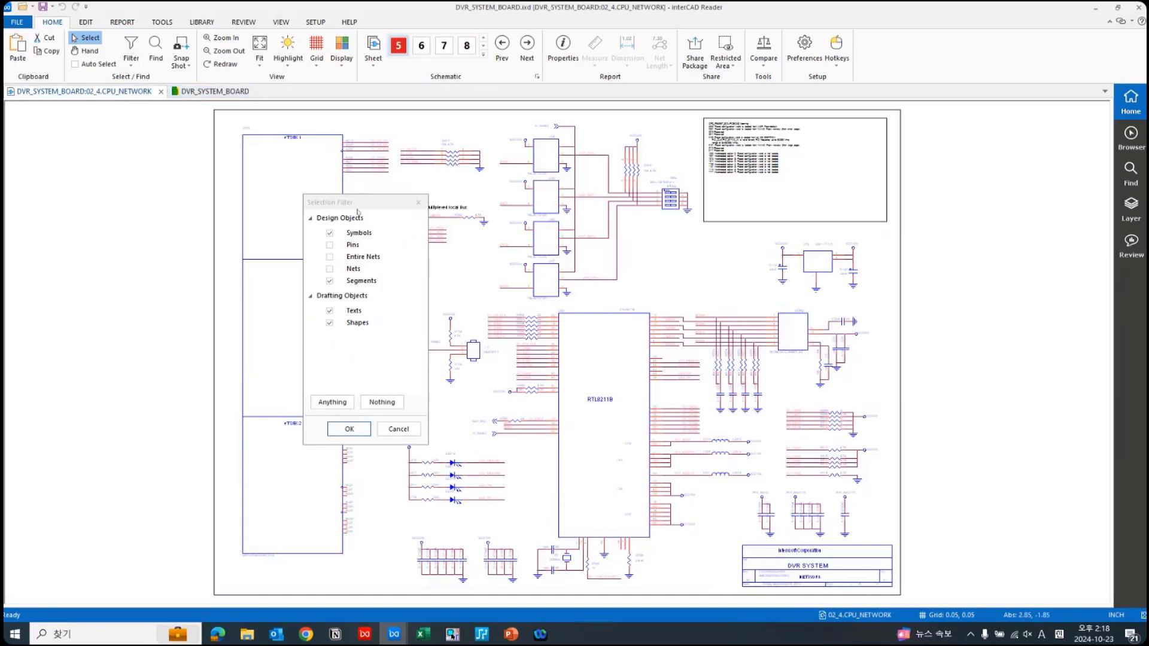
pyautogui.moveTo(339, 204); pyautogui.dragTo(134, 202)
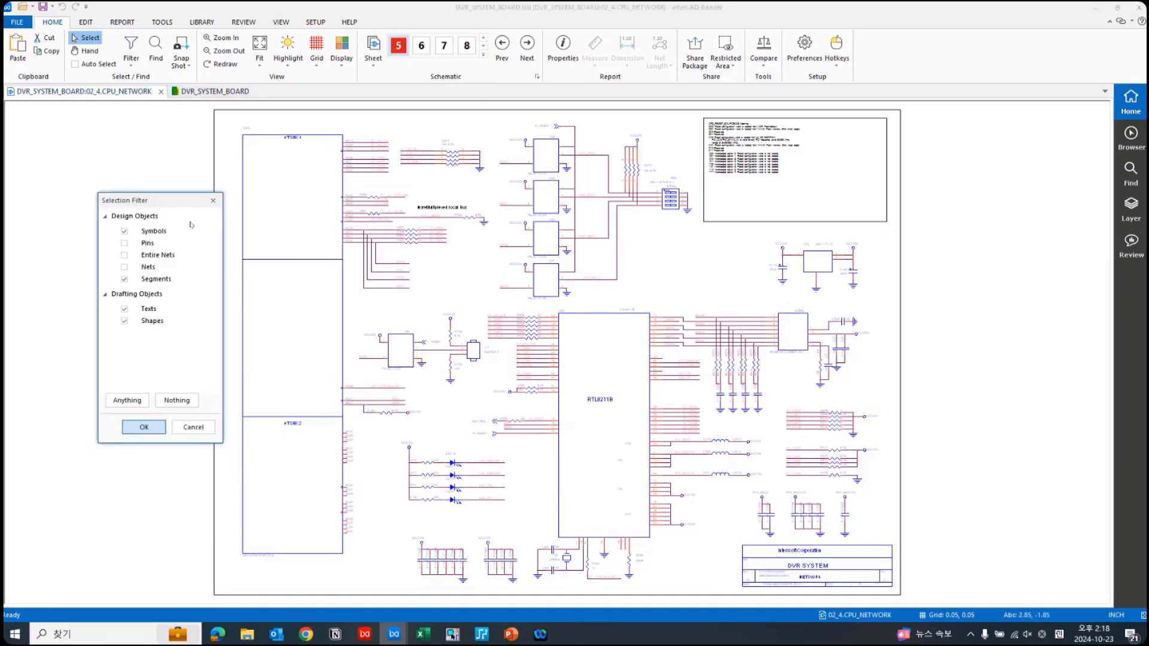
pyautogui.click(218, 91)
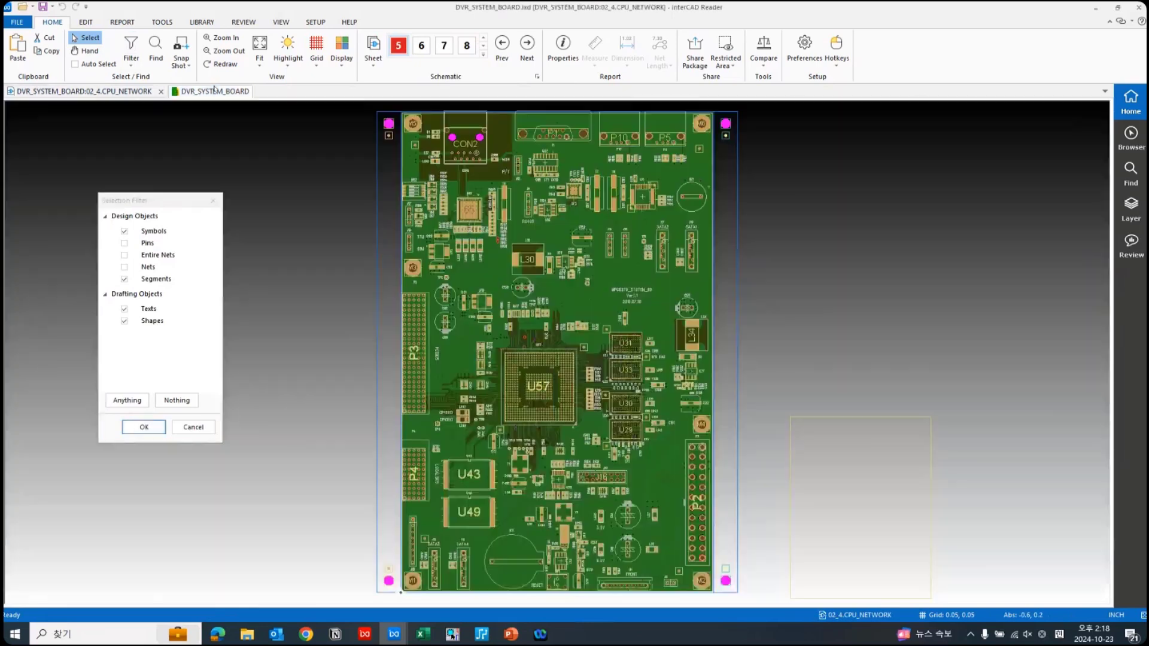
pyautogui.click(84, 92)
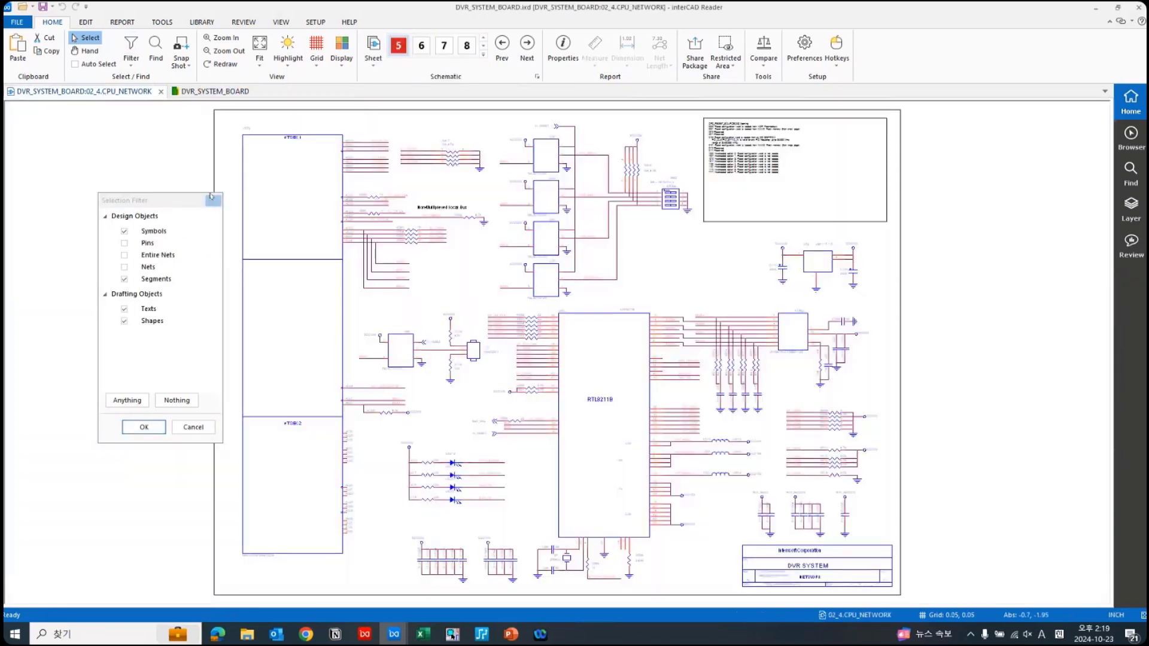
# - Dismiss the Selection Filter and look at the Find function in the DVR_SYSTEM_BOARD layout
pyautogui.click(213, 201)
pyautogui.click(204, 93)
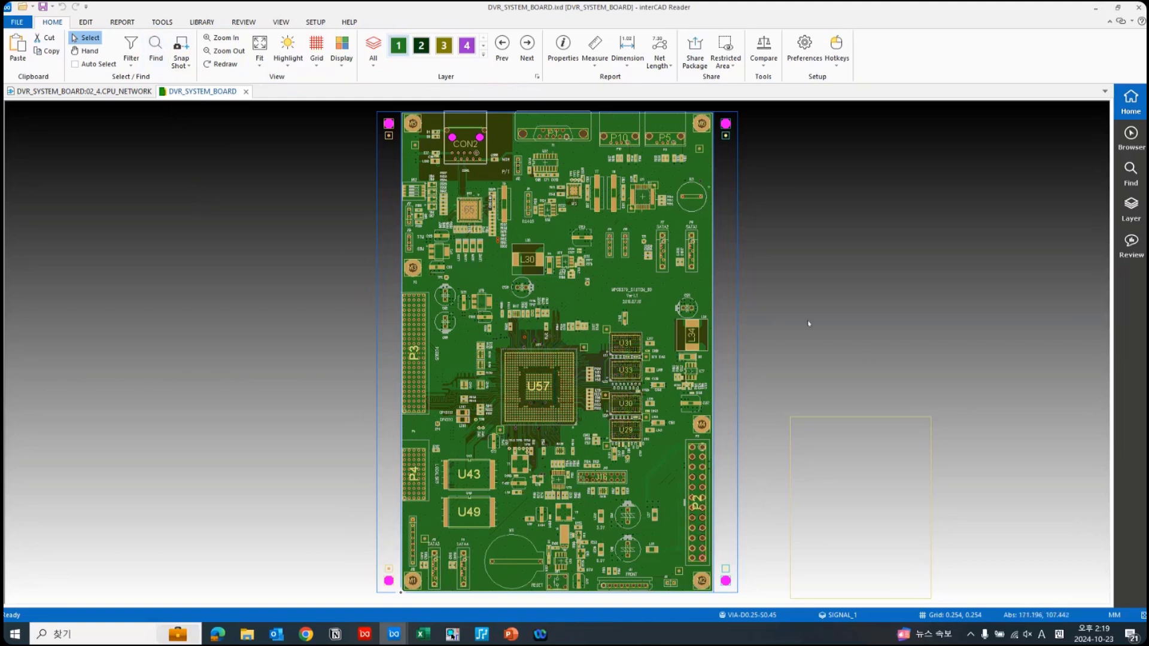
pyautogui.hotkey('ctrl', 'f')
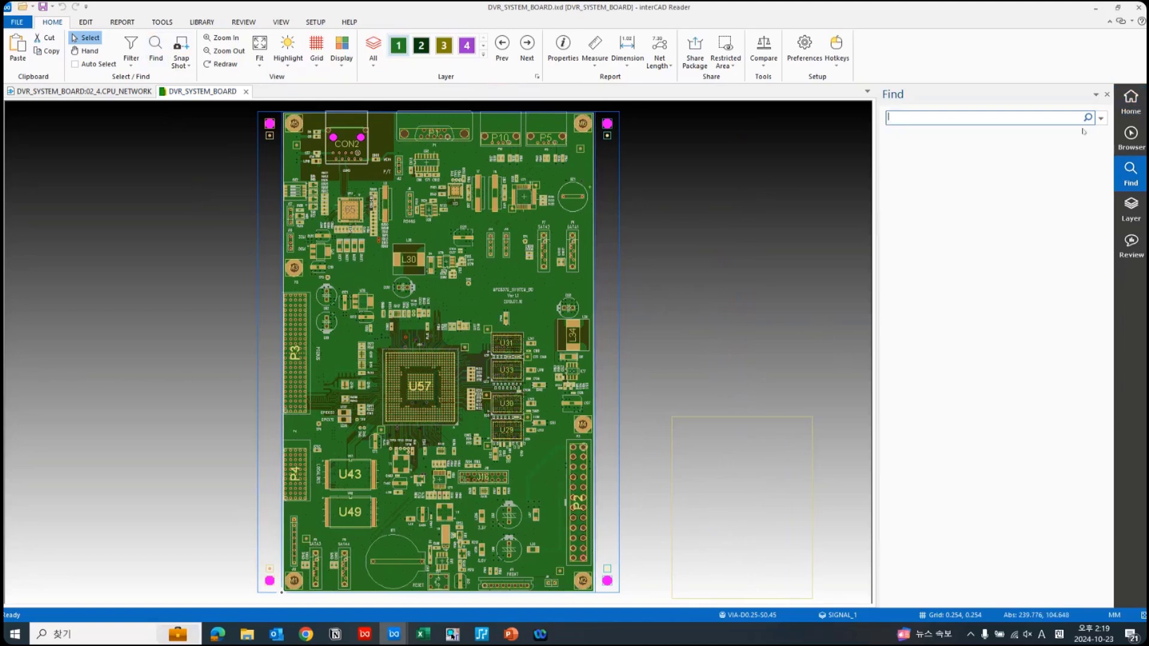
pyautogui.click(1108, 96)
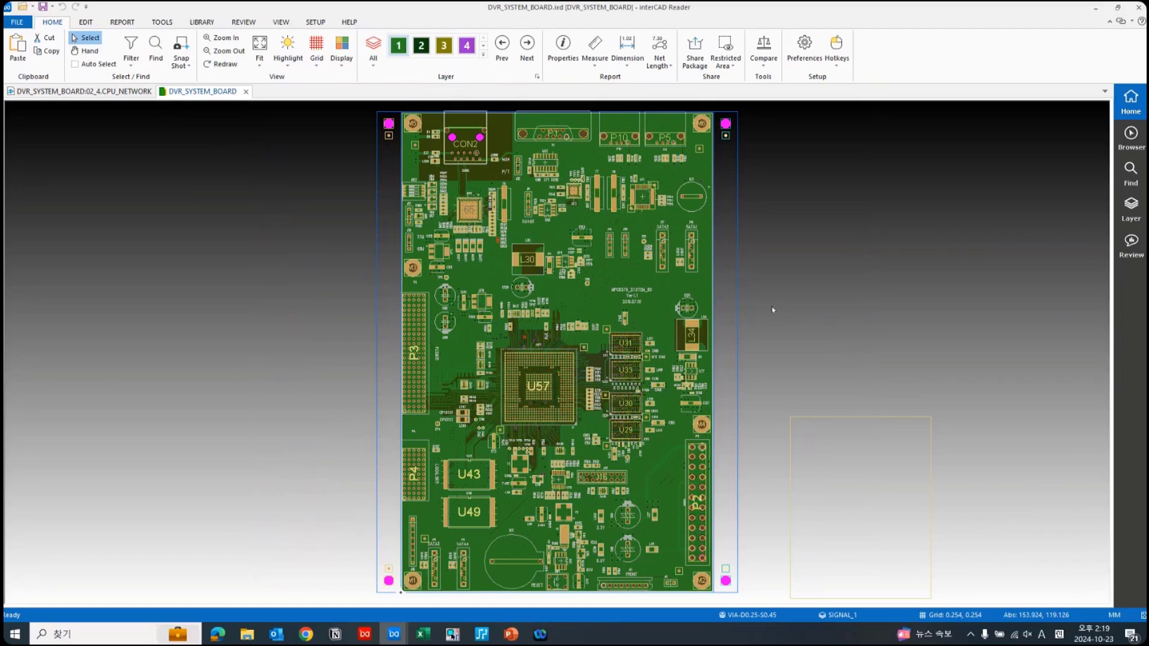
# - Locate component U57 on the board with the keyin command ssu57, and clear the selection
pyautogui.write('ssu')
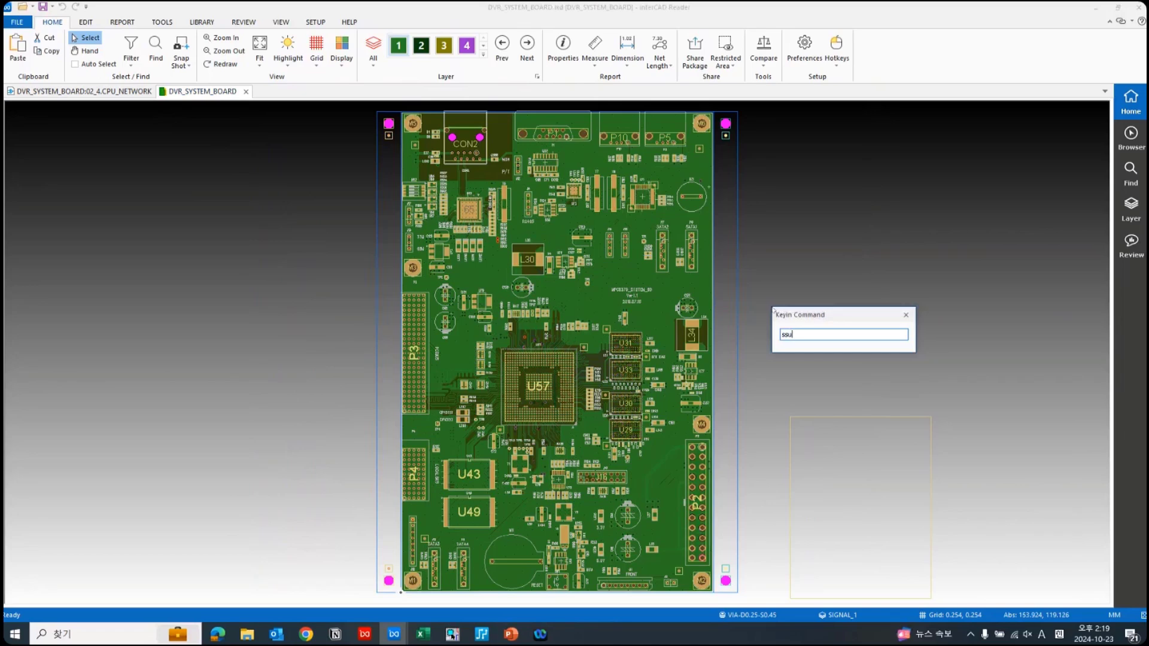
pyautogui.write('57')
pyautogui.press('Return')
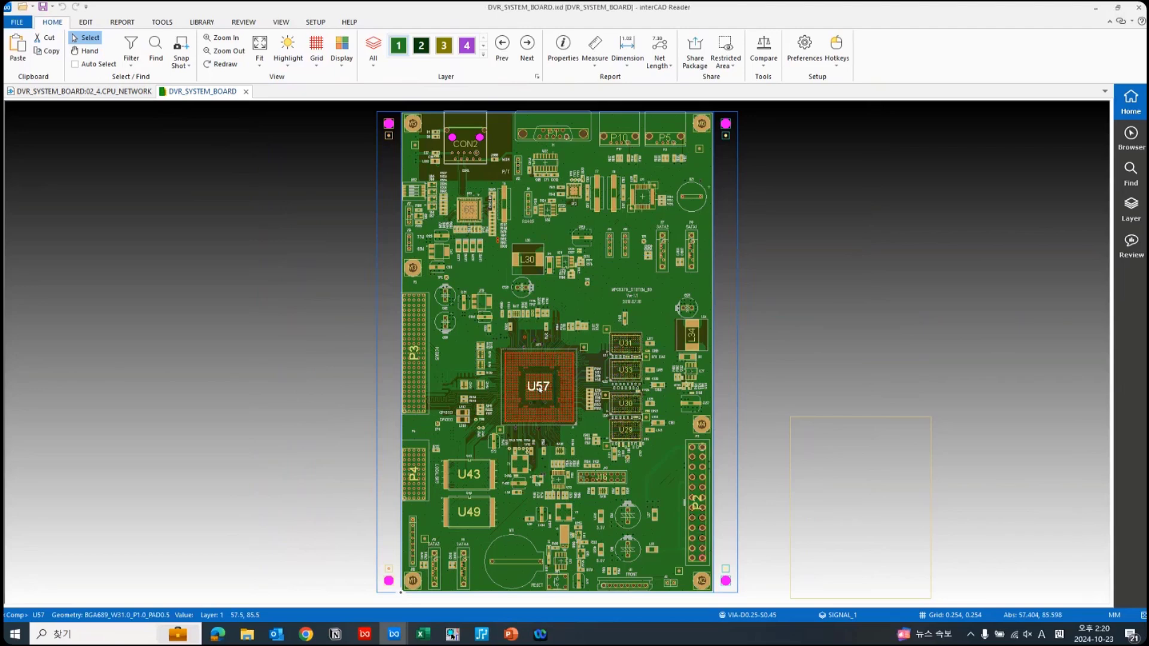
pyautogui.click(872, 317)
# - Find u57 in the layout and zoom to the U57 component from the results
pyautogui.hotkey('ctrl', 'f')
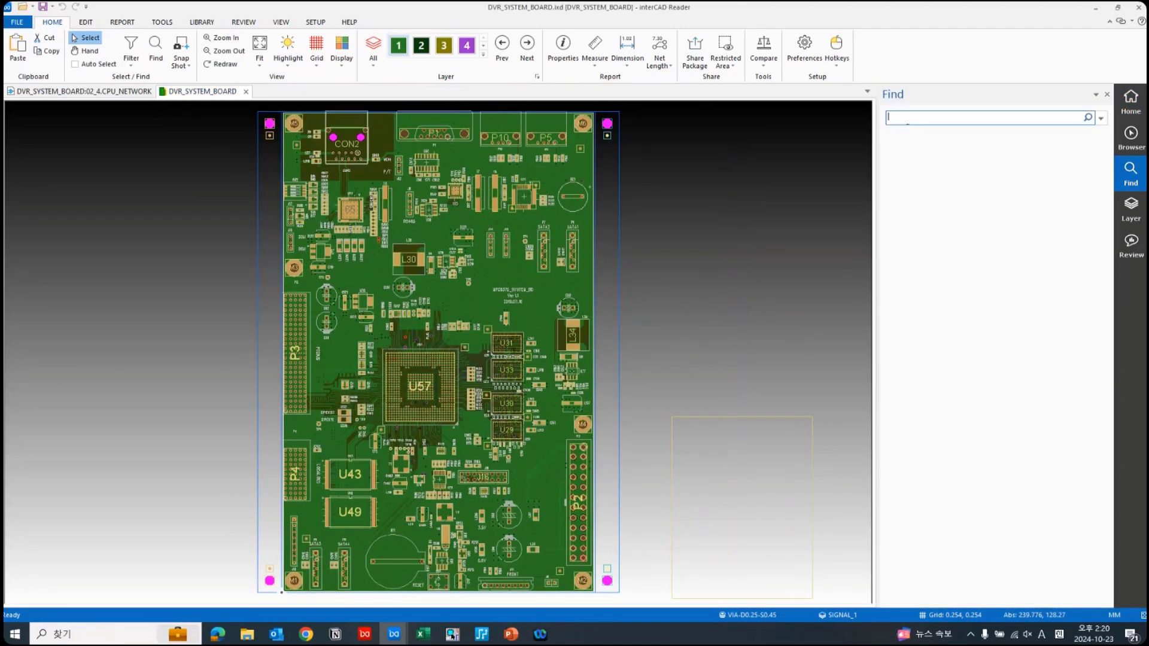
pyautogui.write('u57')
pyautogui.press('Return')
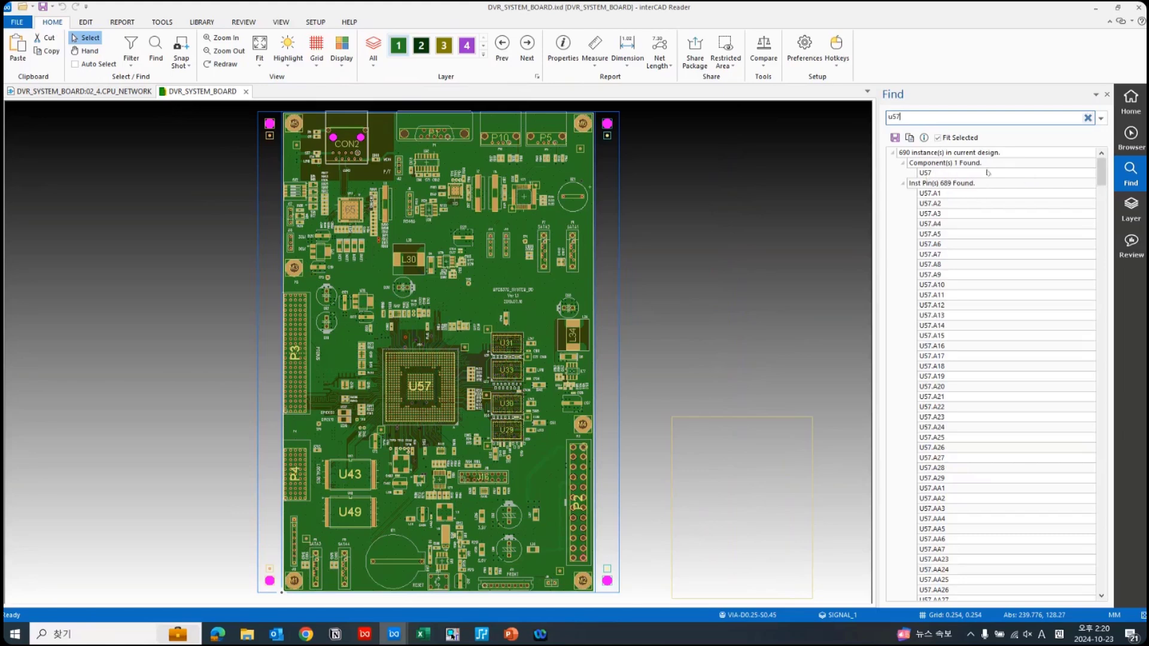
pyautogui.click(946, 176)
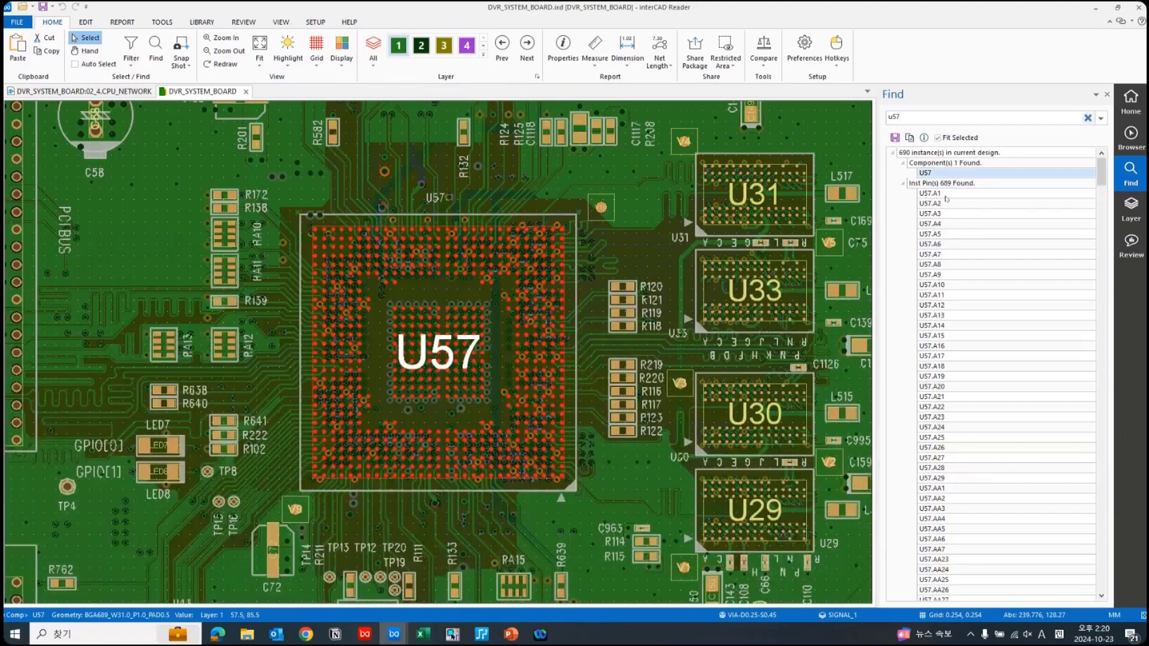
# - Zoom to U57 pins A1, A3 and A4 from the results, fit the whole board again and close the search
pyautogui.click(946, 195)
pyautogui.click(948, 215)
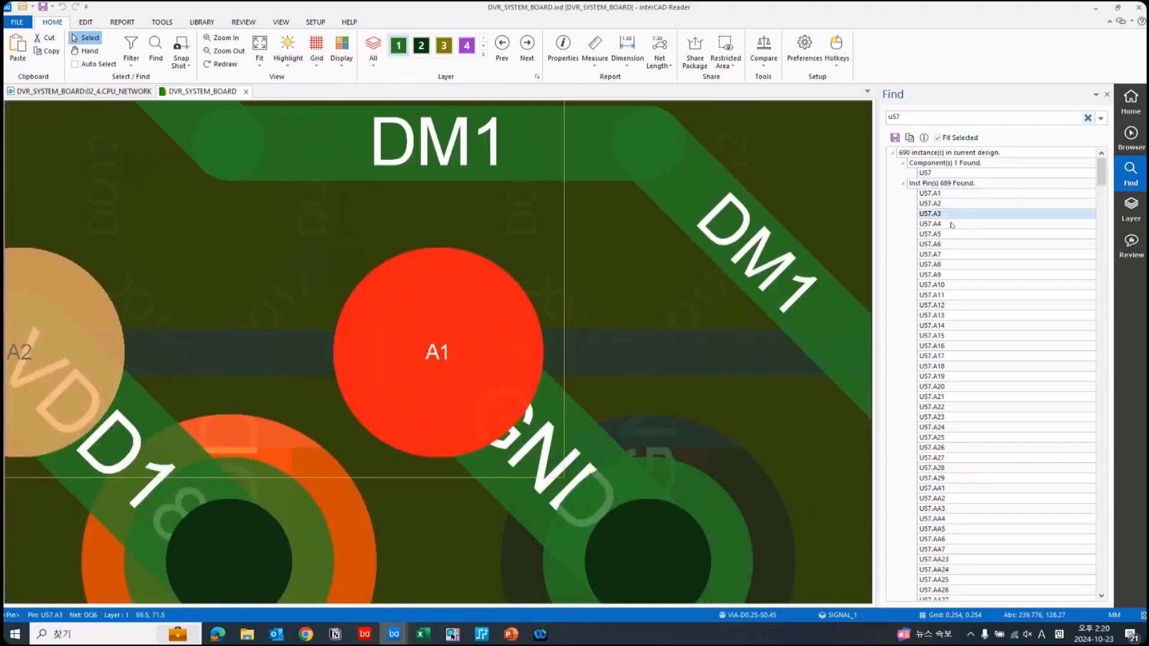
pyautogui.click(948, 224)
pyautogui.middleClick(663, 241)
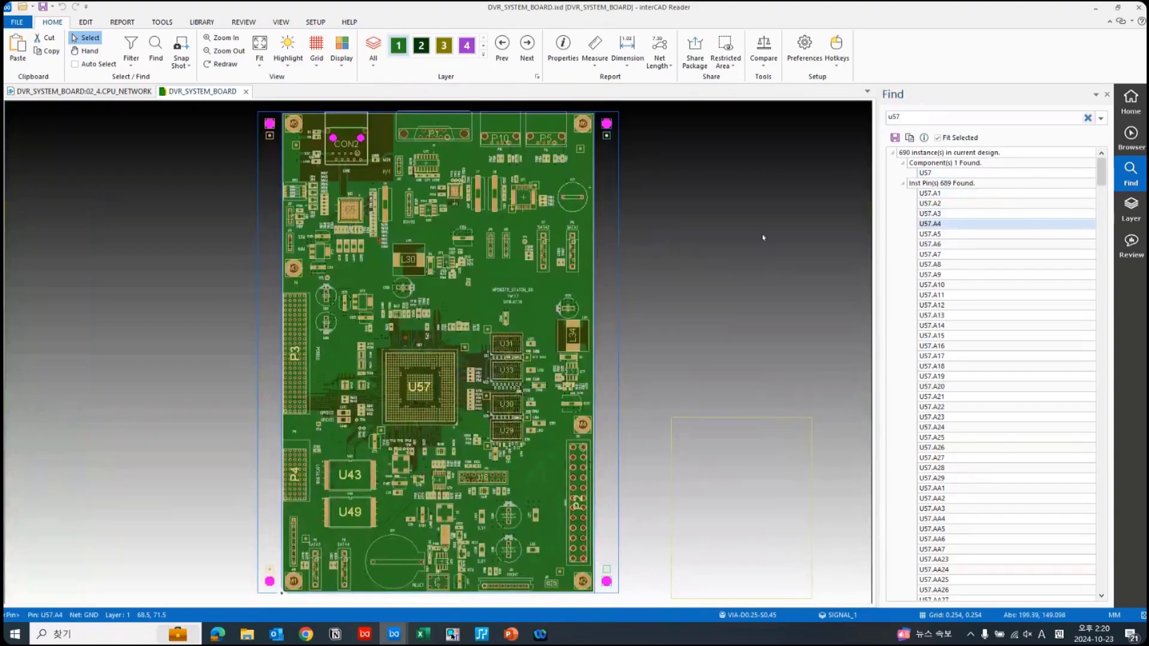
pyautogui.click(1106, 94)
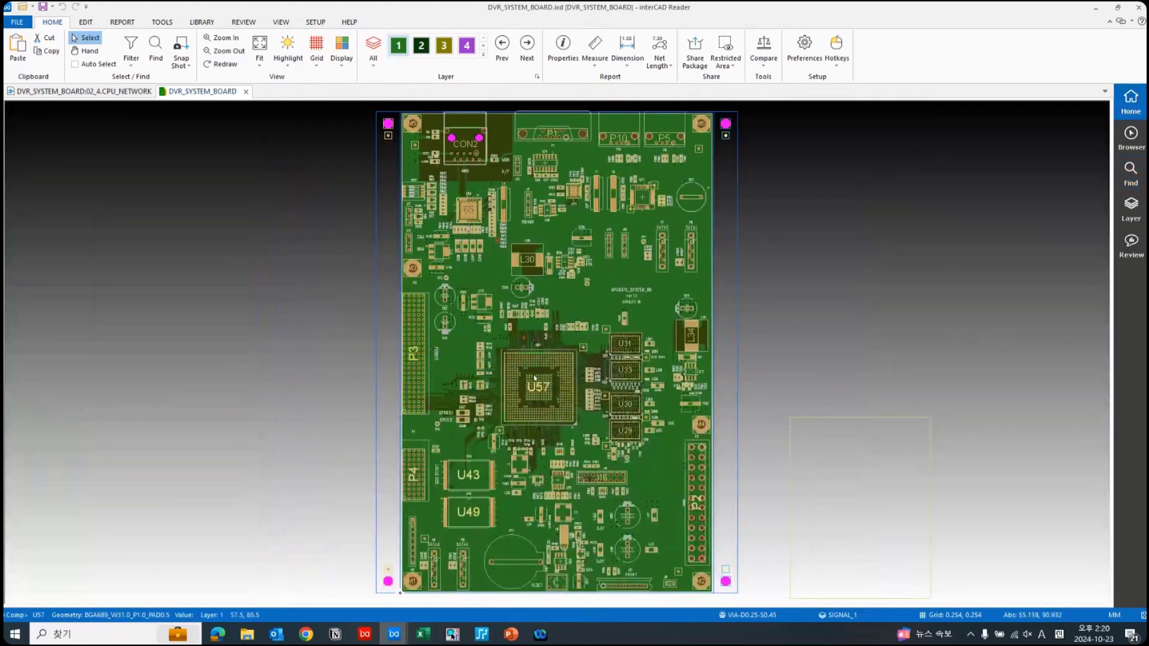
# - Inspect the properties of component U57, close them, and briefly select and deselect component L34
pyautogui.click(538, 386)
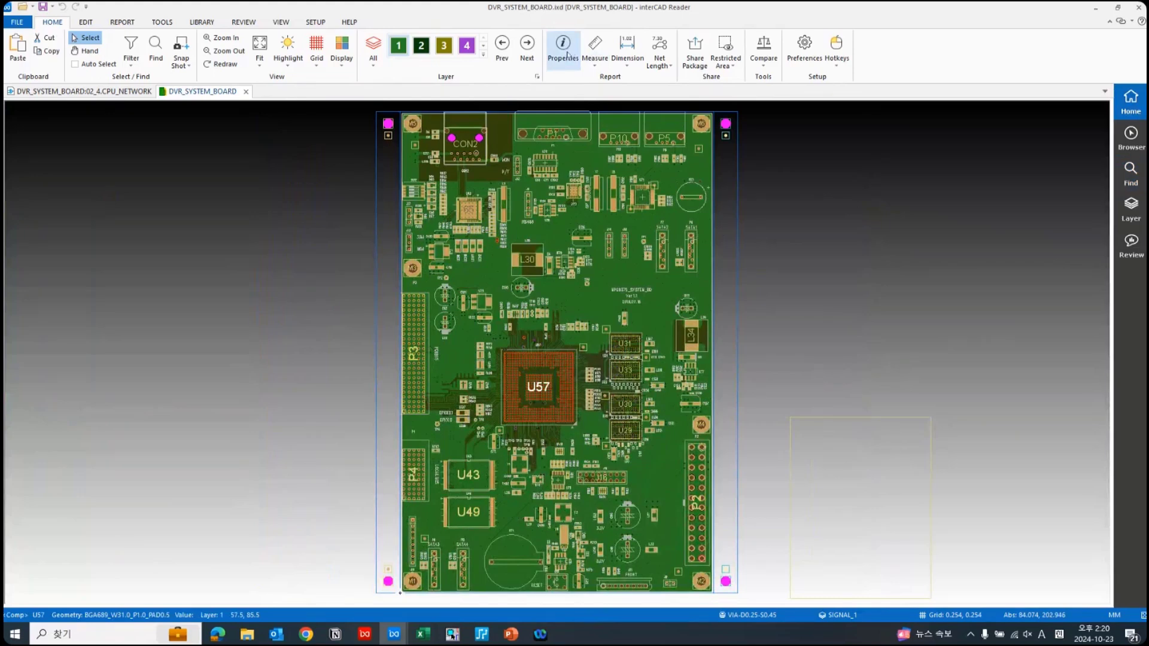
pyautogui.rightClick(514, 370)
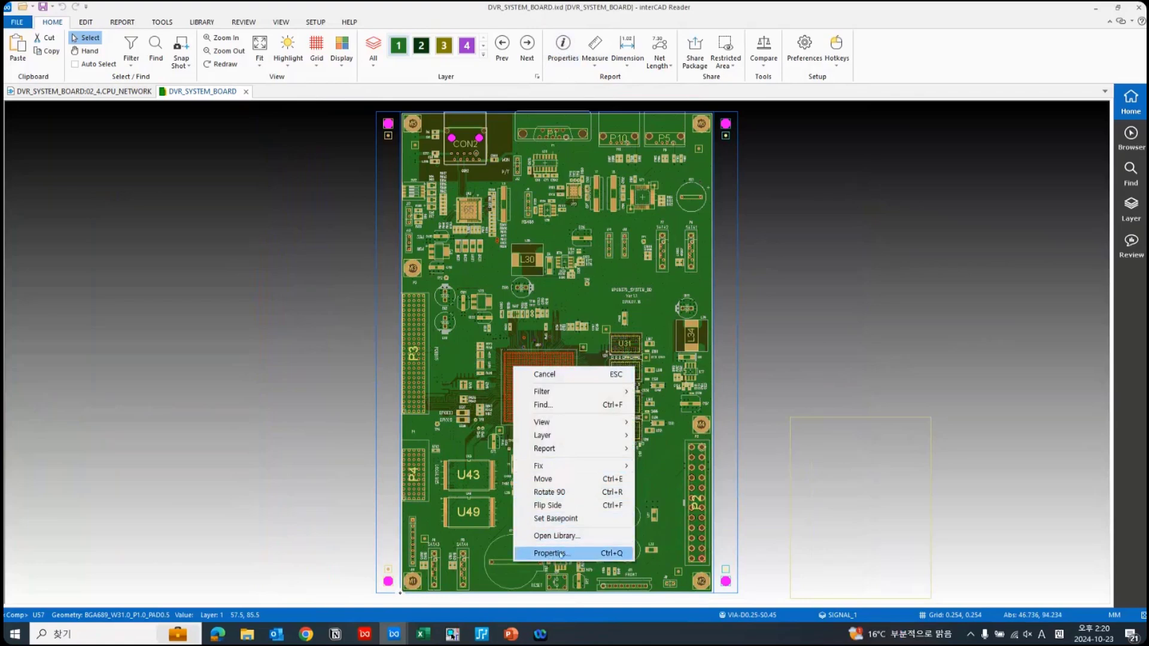
pyautogui.click(646, 398)
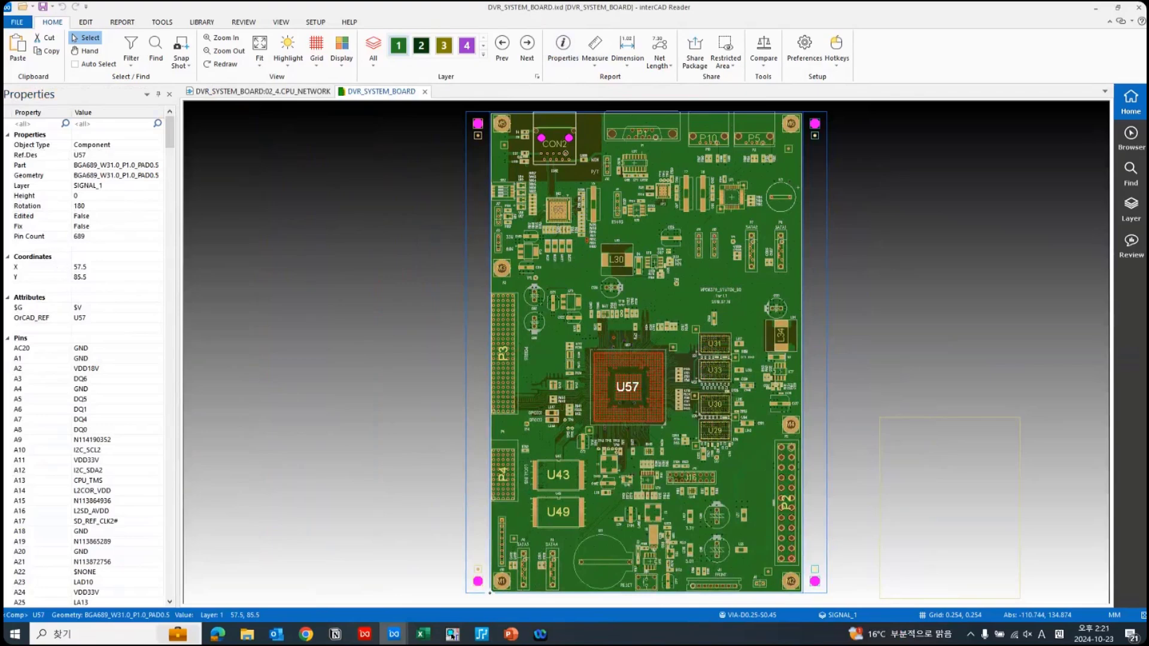
pyautogui.click(170, 94)
pyautogui.click(211, 266)
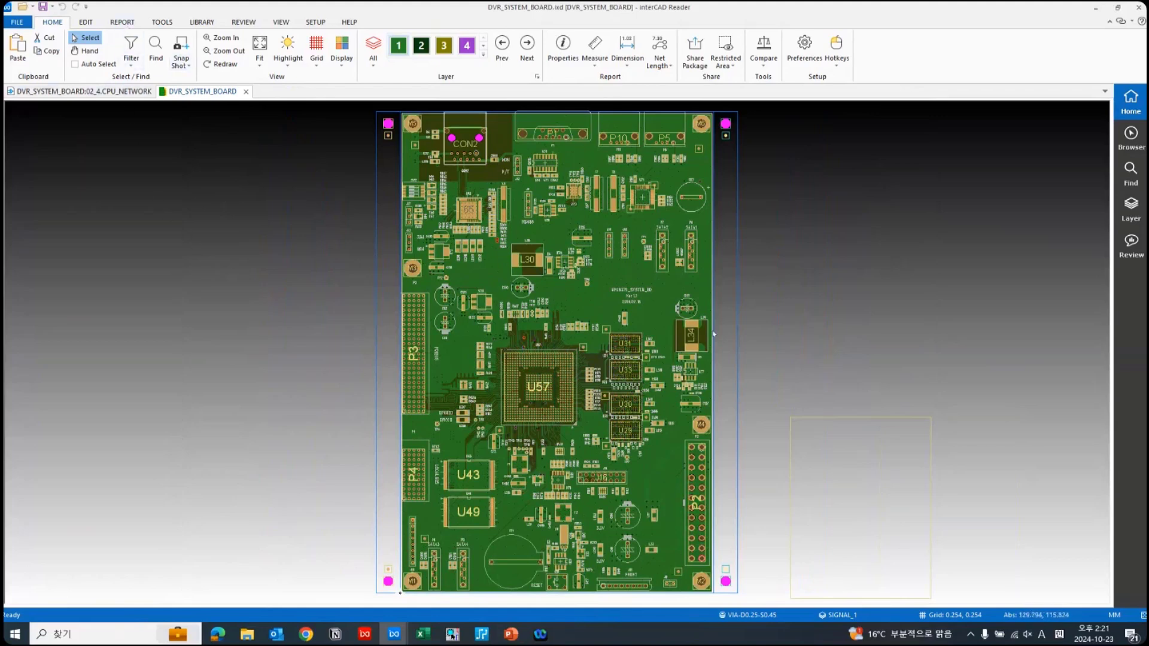
pyautogui.click(697, 346)
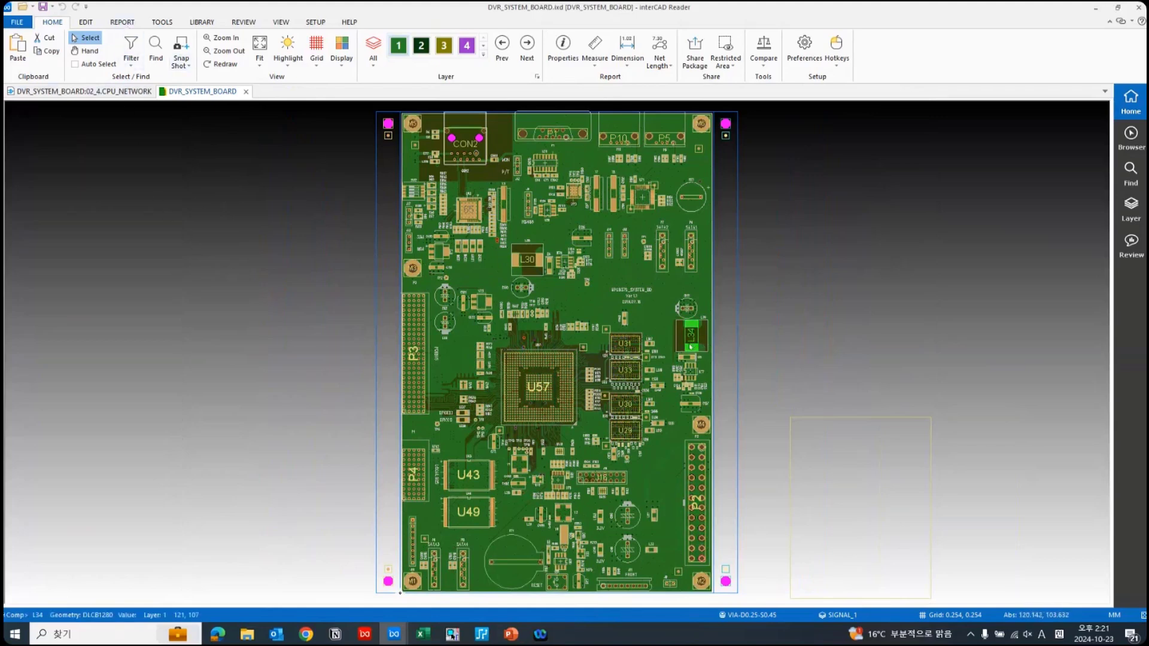
pyautogui.press('Escape')
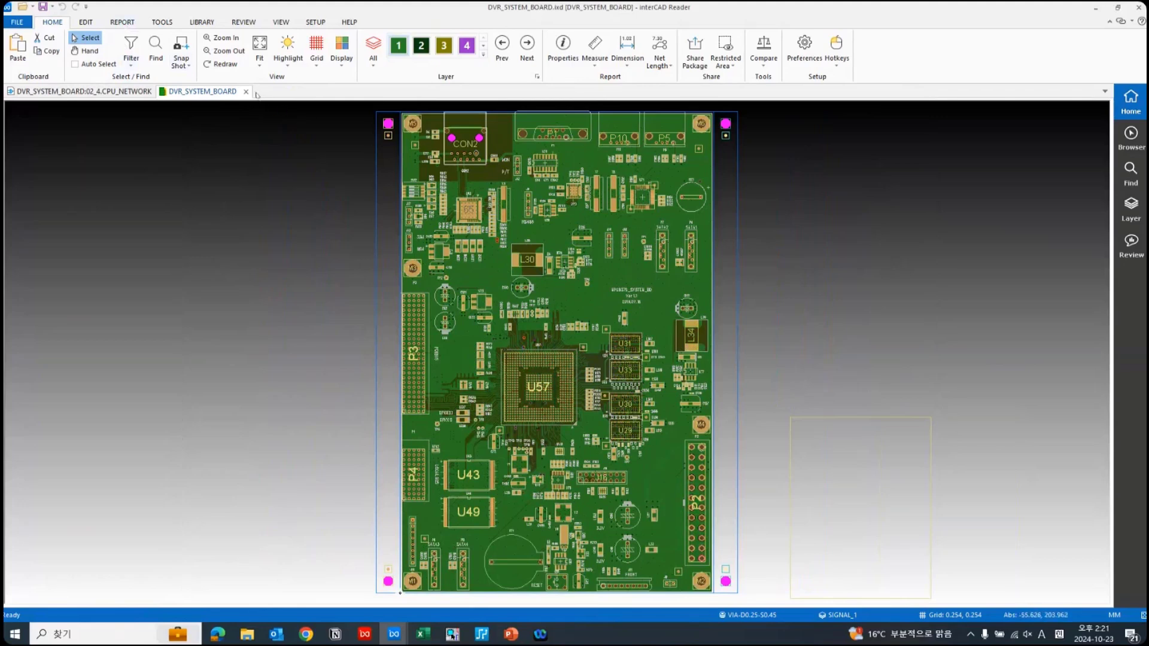
# - Generate a part list report for the layout with each part entry reported separately
pyautogui.click(122, 24)
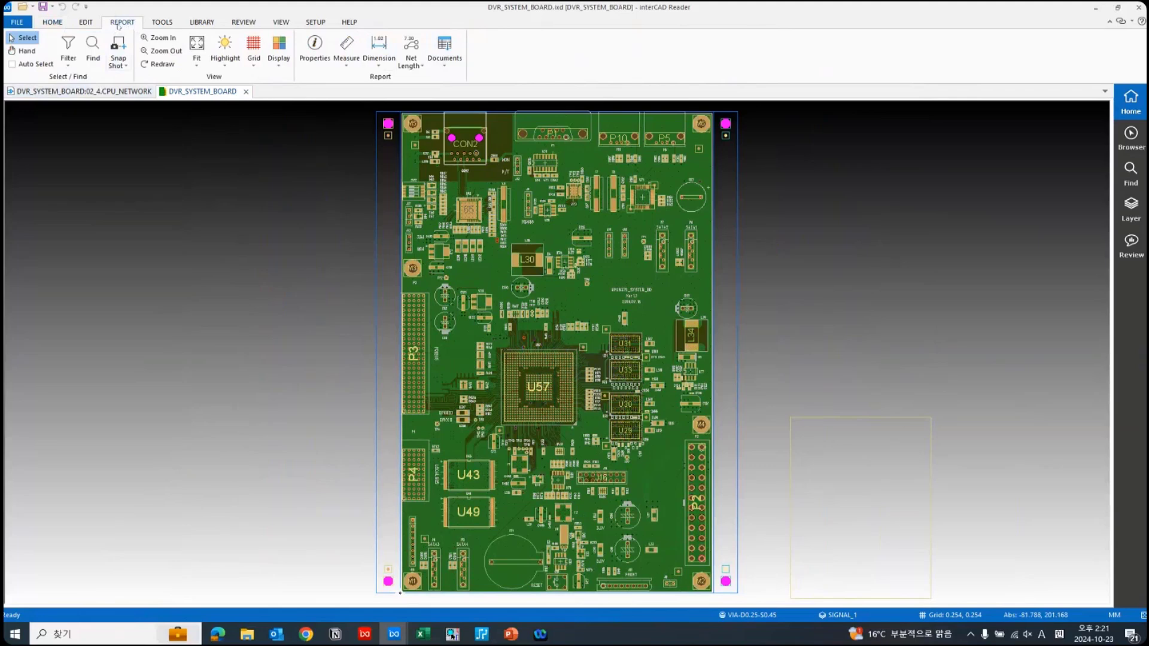
pyautogui.click(450, 69)
pyautogui.click(453, 78)
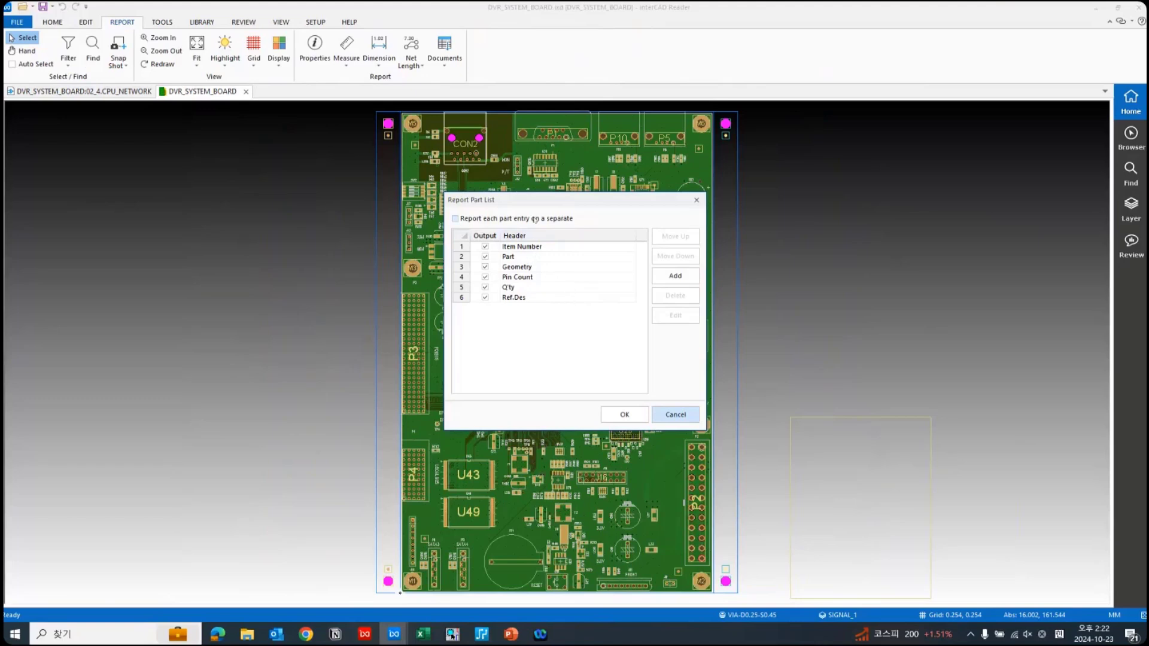
pyautogui.click(534, 219)
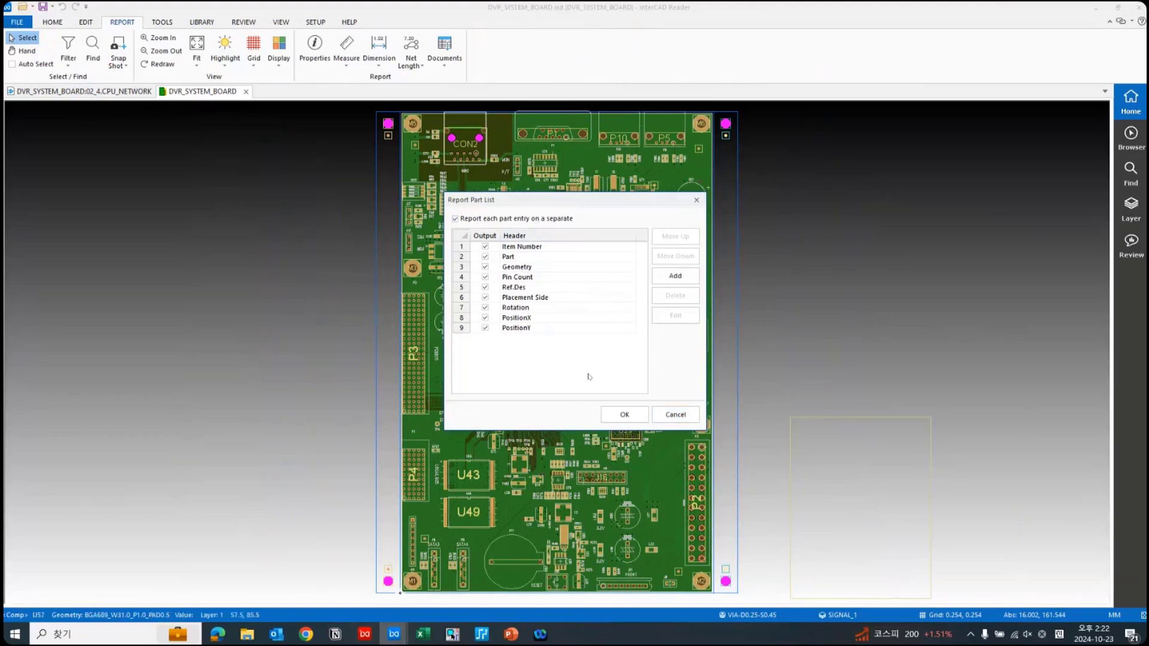
pyautogui.press('Return')
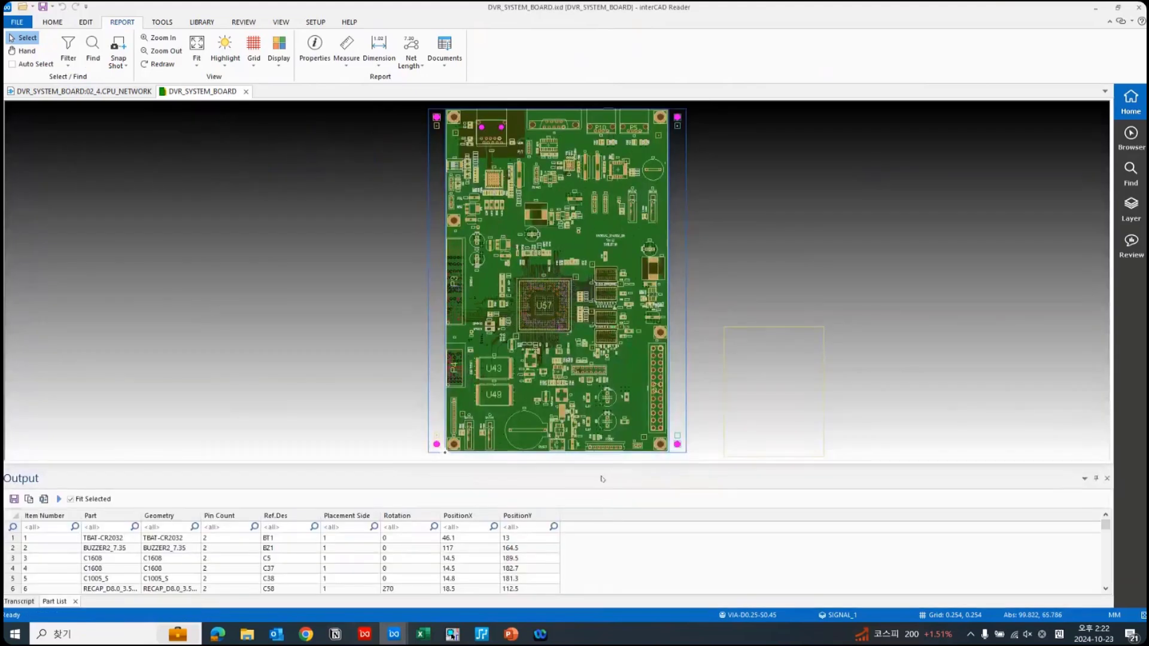
# - Enlarge the part list output and look through its placement side, rotation and position columns
pyautogui.moveTo(602, 465); pyautogui.dragTo(601, 347)
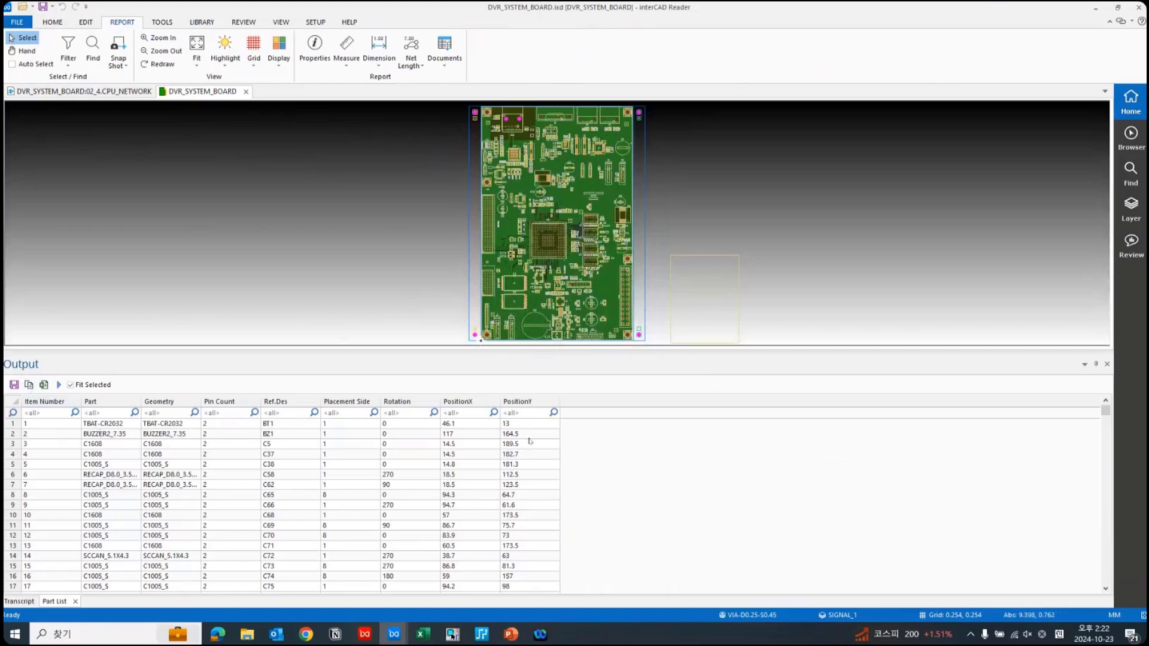
pyautogui.scroll(-4, 530, 453)
pyautogui.scroll(-20, 530, 453)
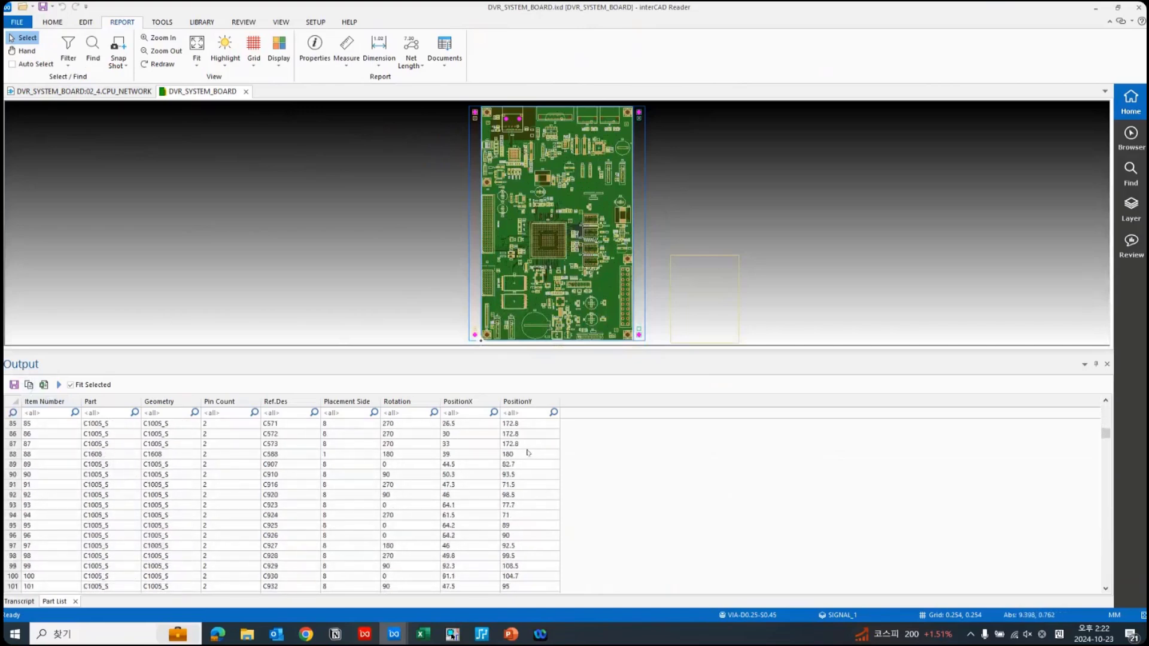
pyautogui.scroll(-4, 526, 454)
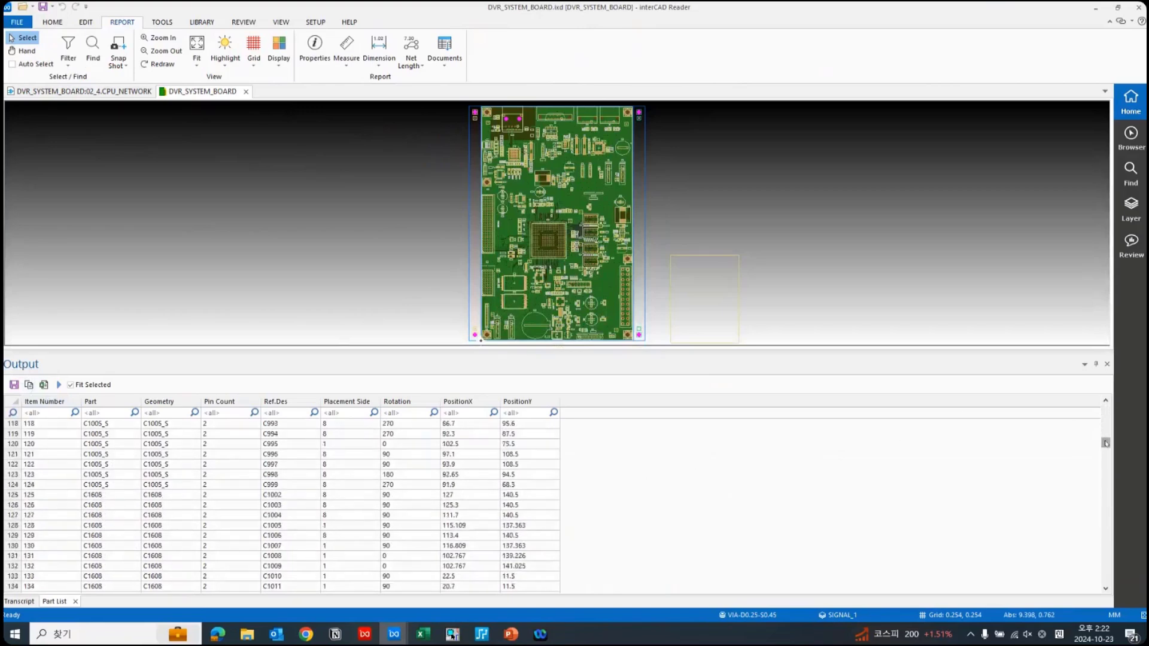
pyautogui.scroll(20, 1071, 437)
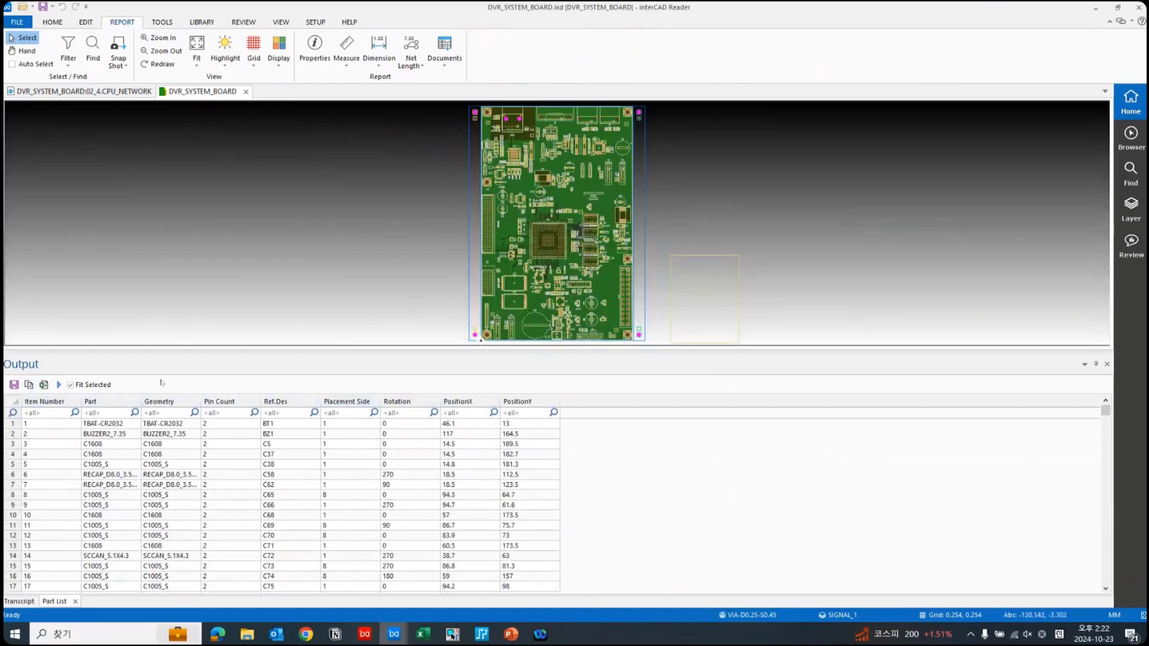
# - Export the part list to Excel and look through the exported component rows
pyautogui.moveTo(124, 353); pyautogui.dragTo(113, 401)
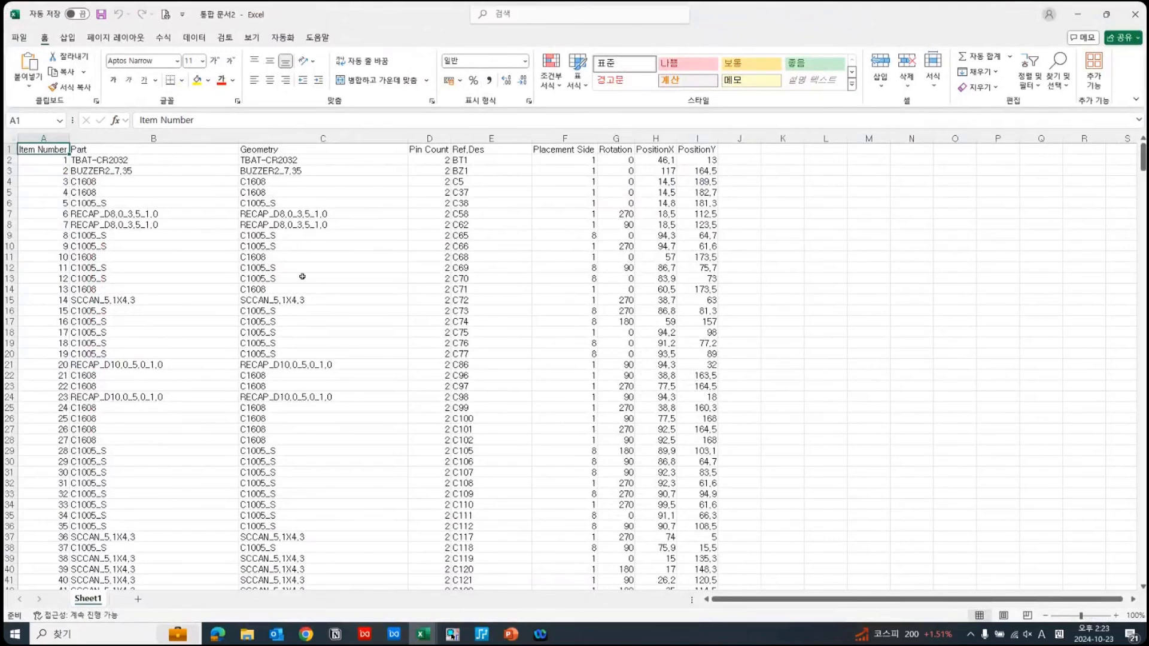
pyautogui.scroll(-20, 477, 212)
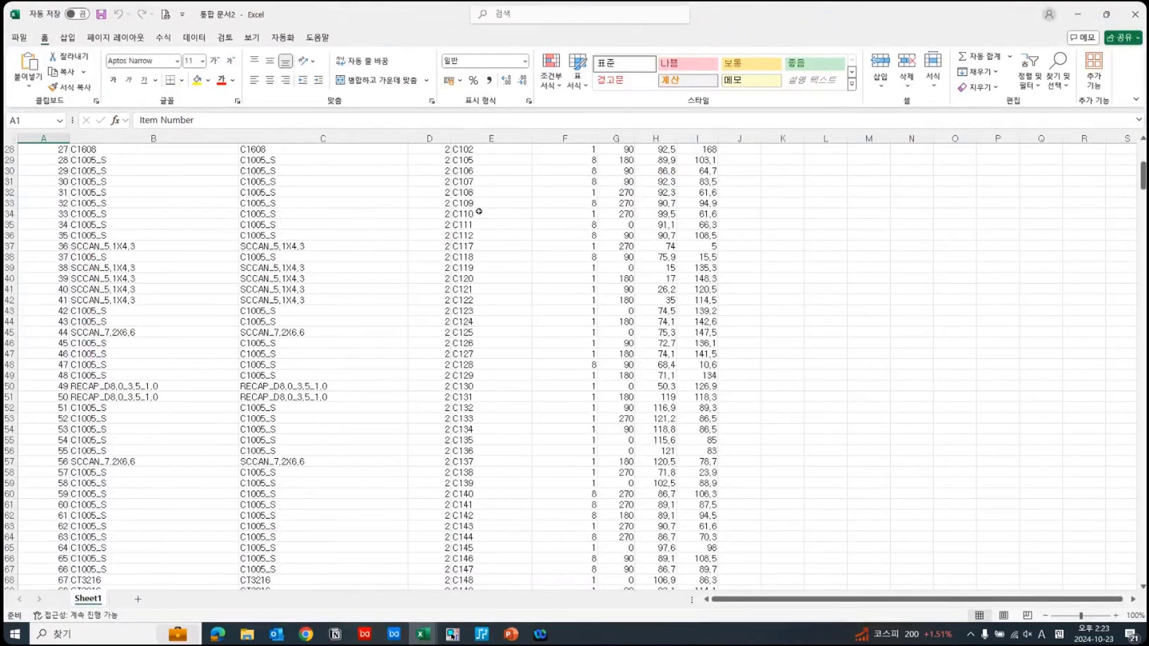
pyautogui.scroll(-20, 480, 212)
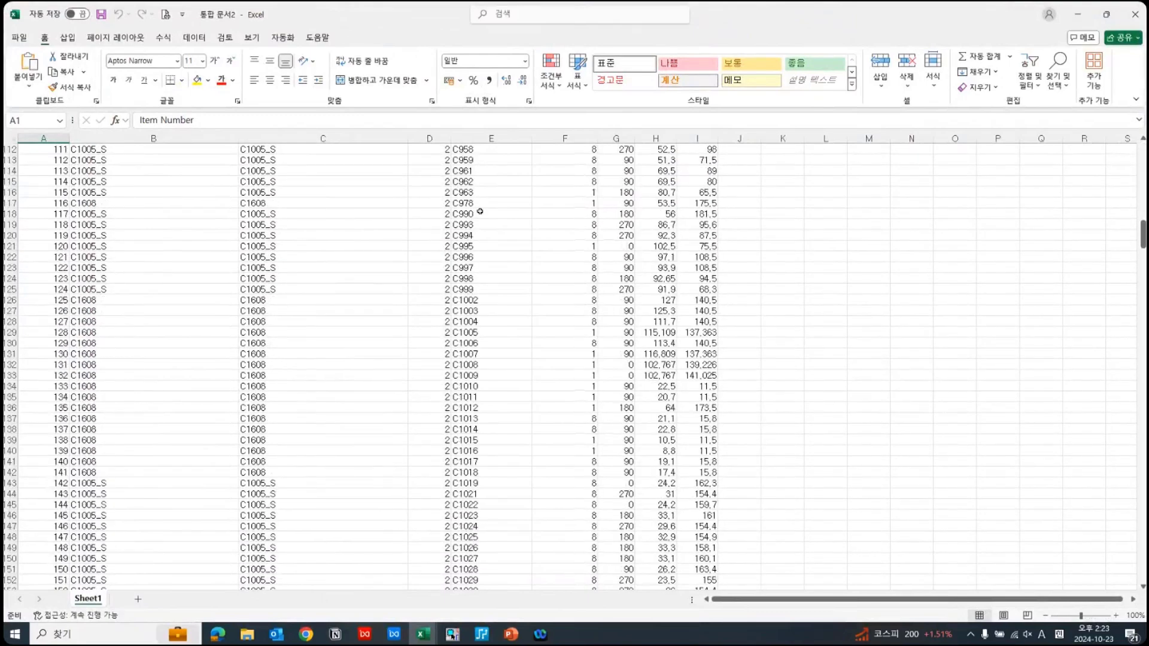
pyautogui.scroll(-9, 480, 211)
pyautogui.click(480, 211)
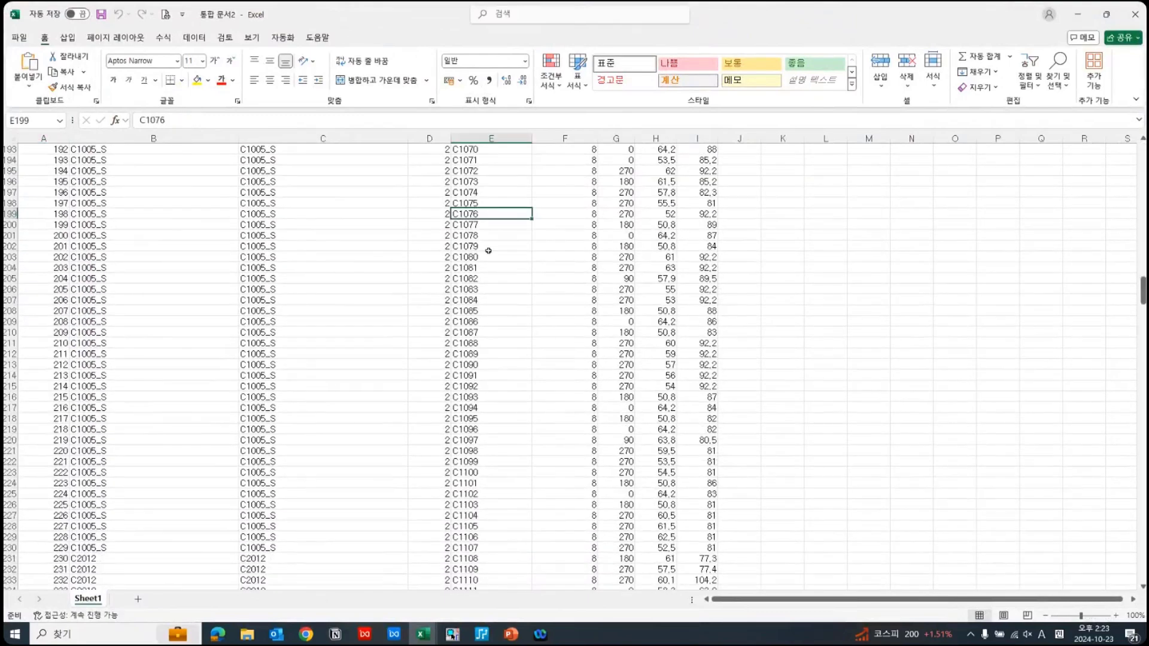
pyautogui.scroll(-9, 473, 214)
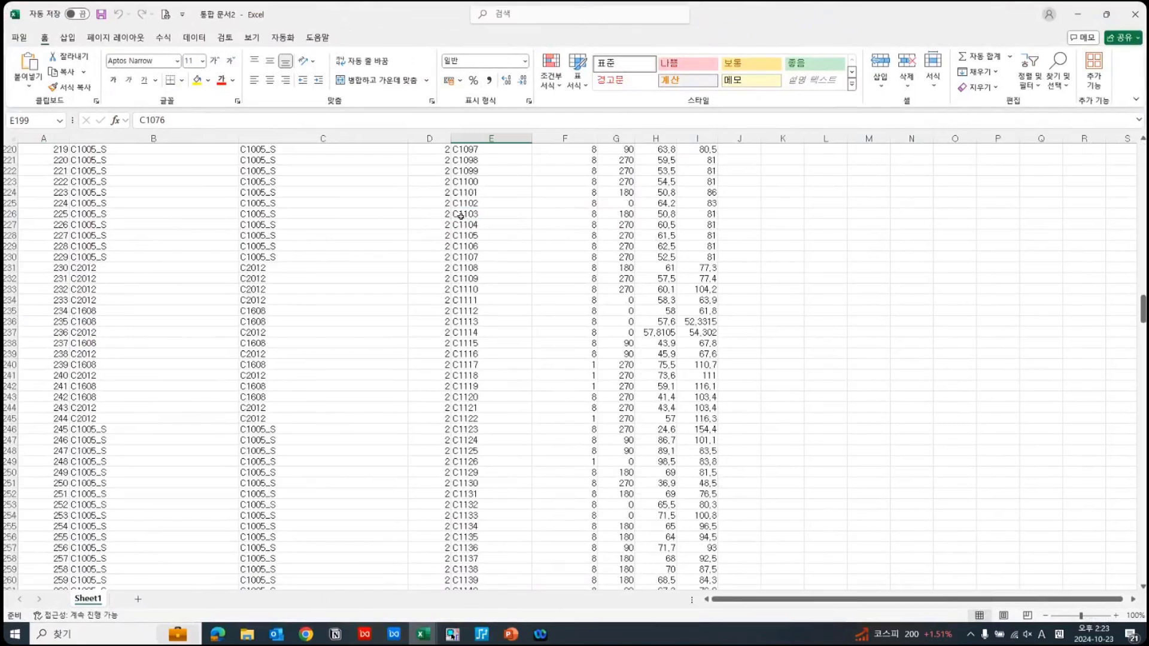
# - Delete all the exported part list data from the worksheet and minimize Excel
pyautogui.hotkey('ctrl', 'a')
pyautogui.press('Delete')
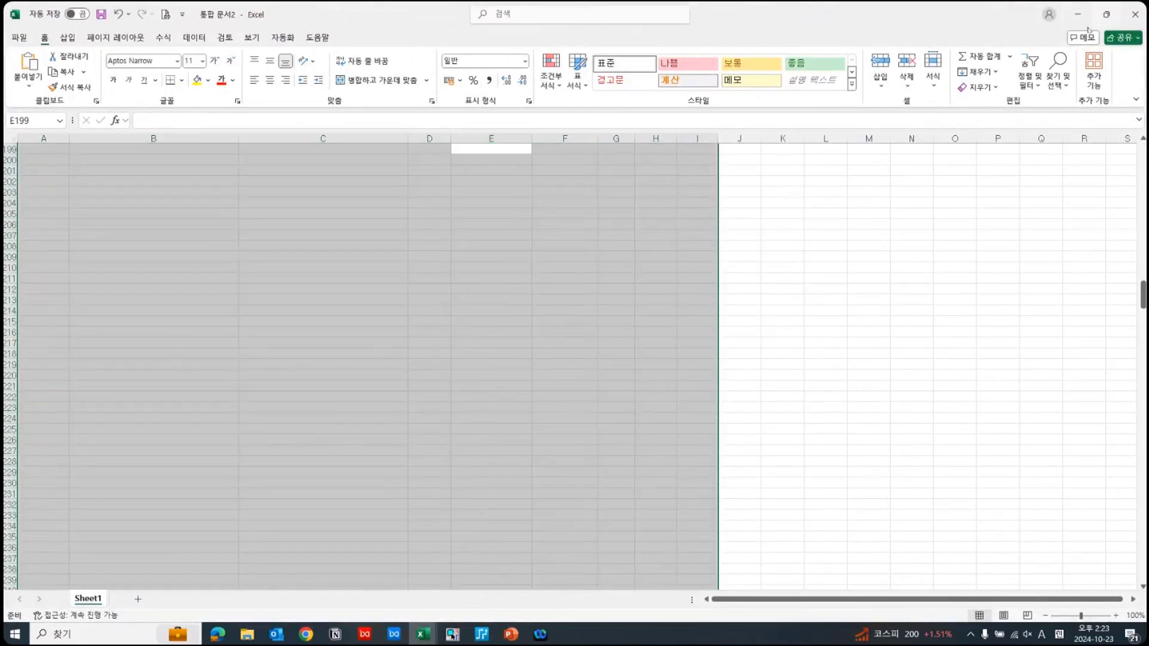
pyautogui.moveTo(1088, 30); pyautogui.dragTo(924, 151)
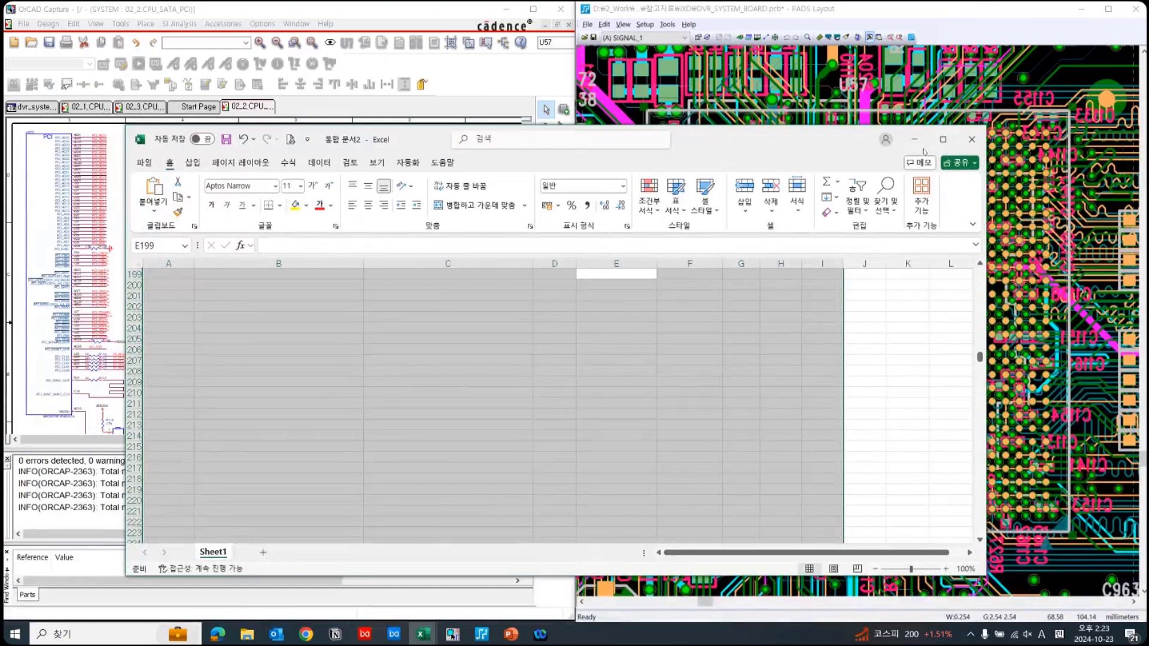
pyautogui.click(914, 139)
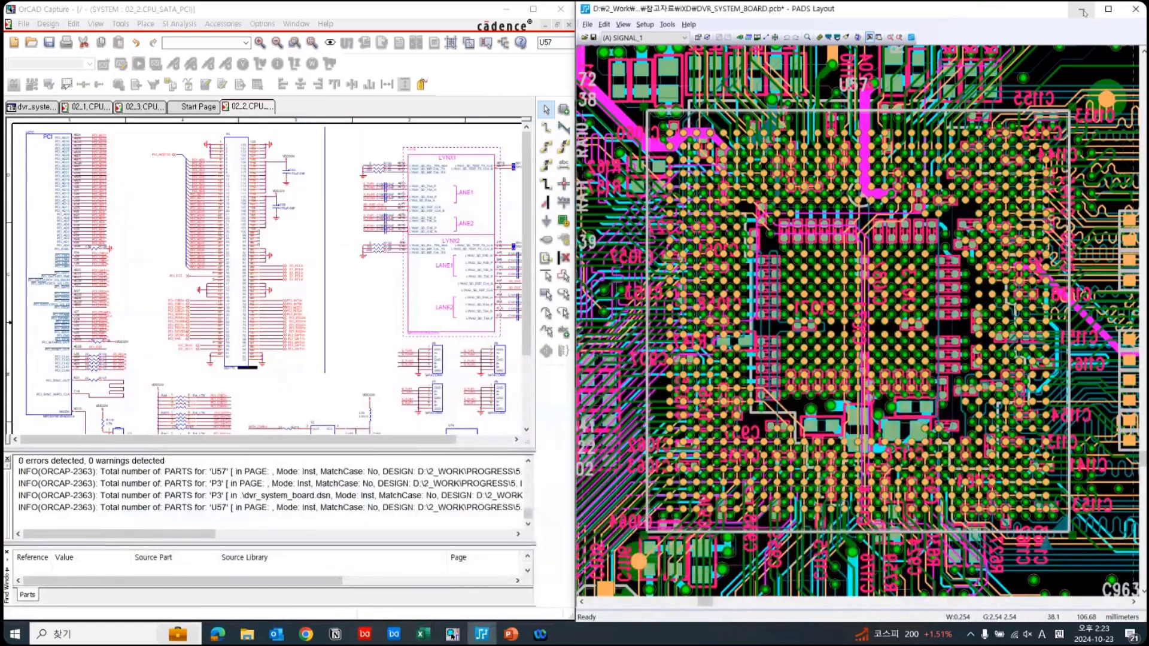
# - Minimize PADS Layout and OrCAD Capture to return to interCAD Reader, and close the part list output
pyautogui.click(1084, 11)
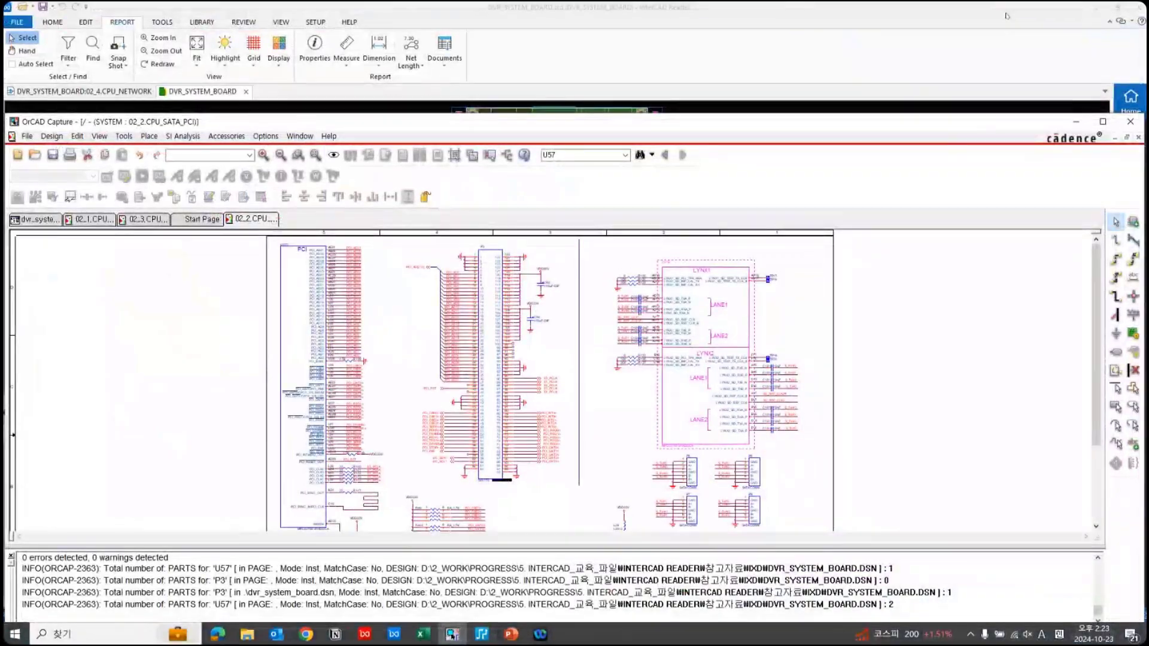
pyautogui.click(1076, 122)
pyautogui.click(1107, 413)
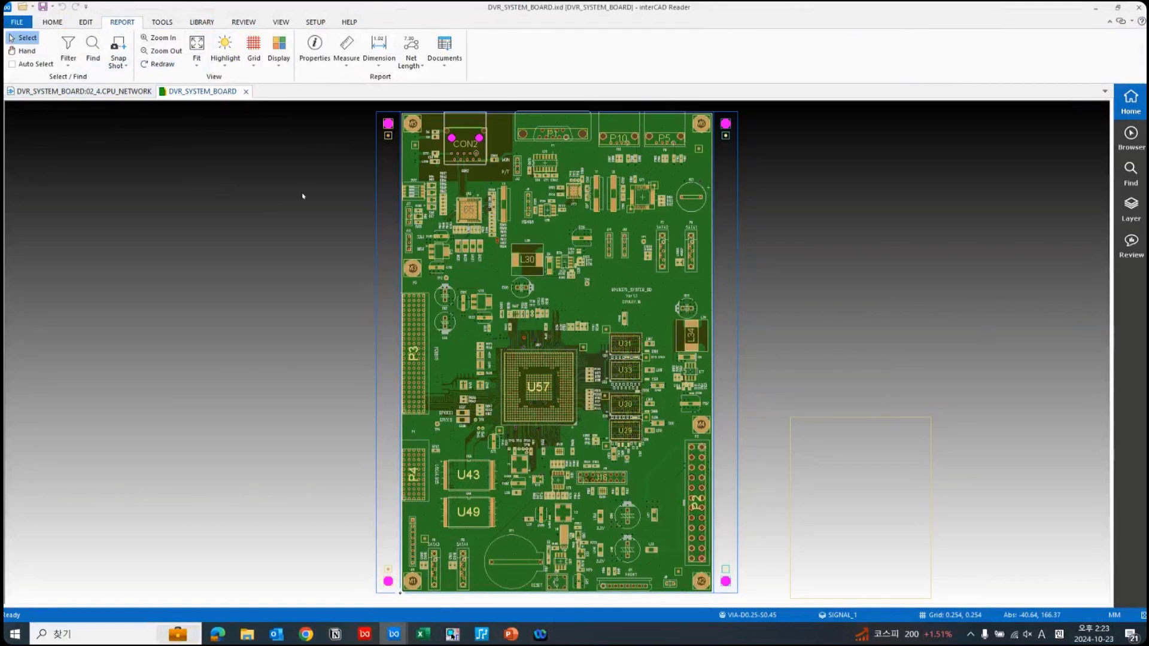
# - Take a snapshot of the board area around U57, including the U29 to U33 chips, for copying to another program
pyautogui.click(120, 49)
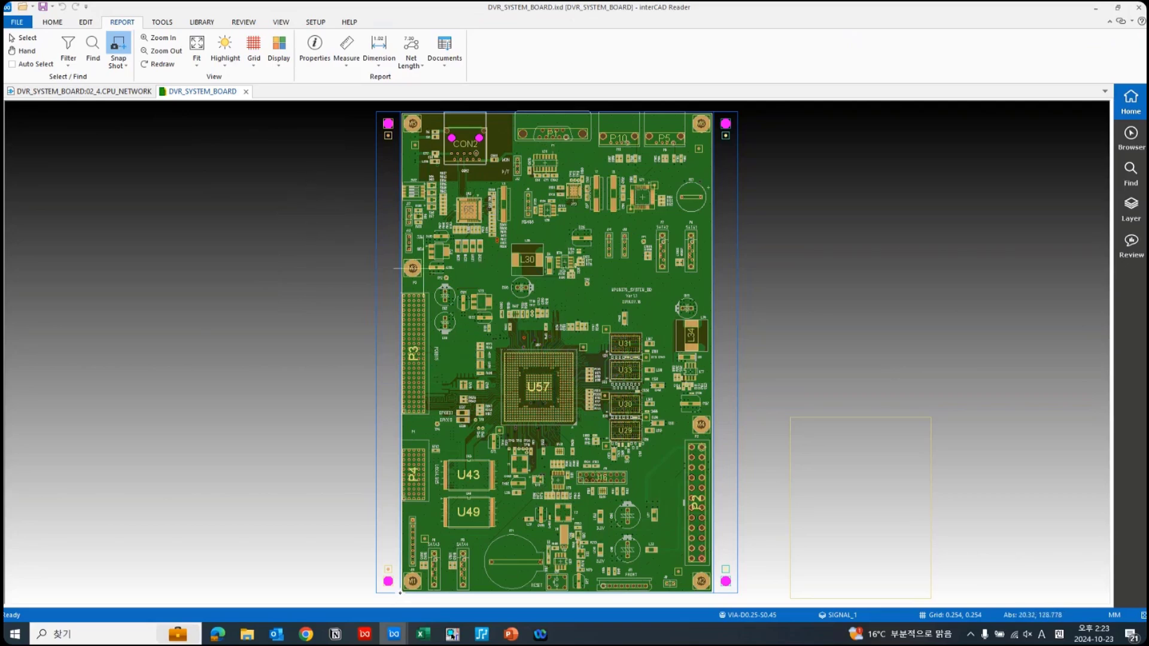
pyautogui.moveTo(435, 280); pyautogui.dragTo(660, 454)
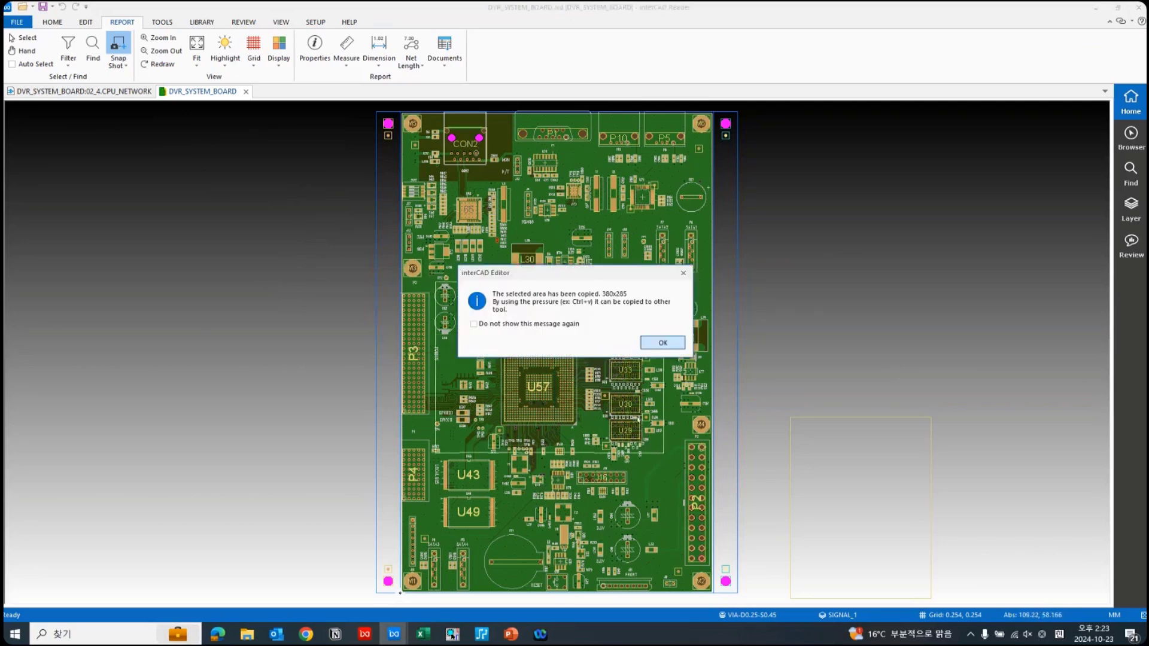
pyautogui.click(655, 349)
# - Switch to the second Excel workbook, paste the board snapshot and place it over columns A to C from row 194
pyautogui.moveTo(422, 634)
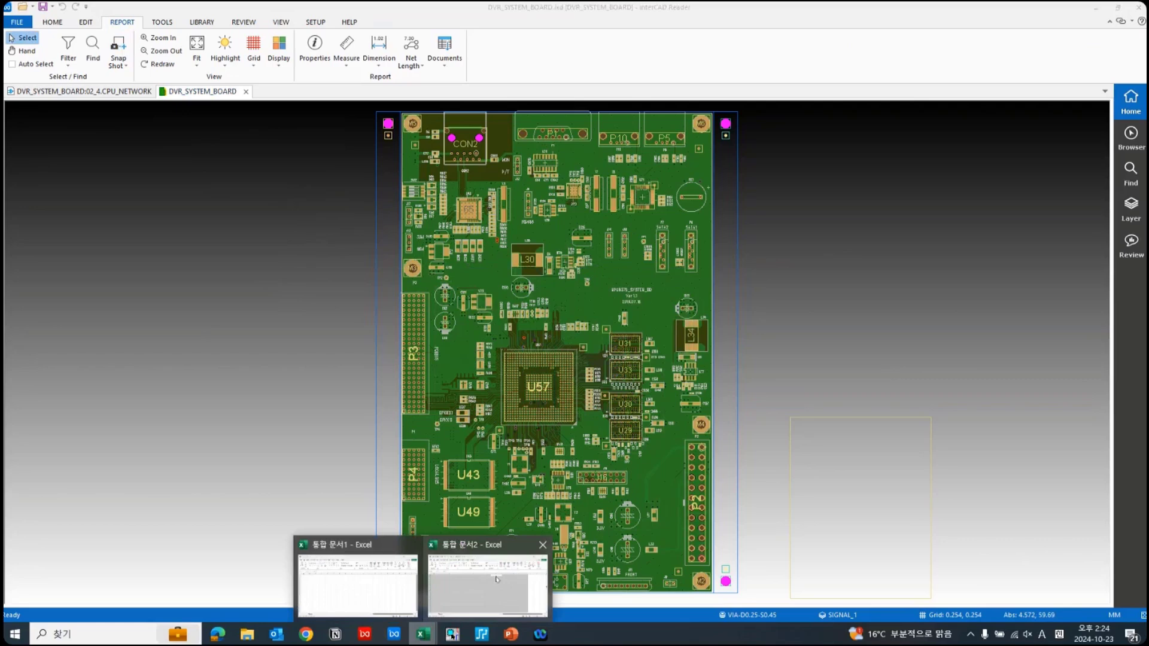
pyautogui.click(496, 579)
pyautogui.hotkey('ctrl', 'v')
pyautogui.moveTo(698, 328); pyautogui.dragTo(399, 409)
pyautogui.moveTo(460, 447); pyautogui.dragTo(342, 379)
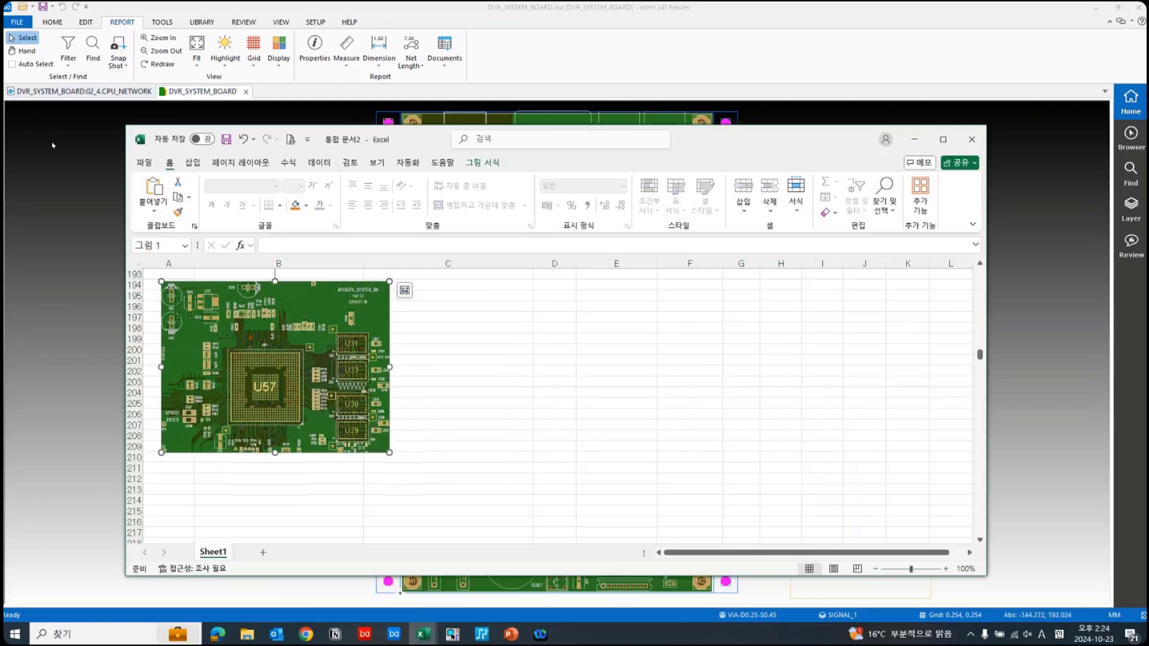
# - Take a snapshot of the small regulator circuit below the notes box on the 02_4.CPU_NETWORK schematic sheet
pyautogui.click(84, 91)
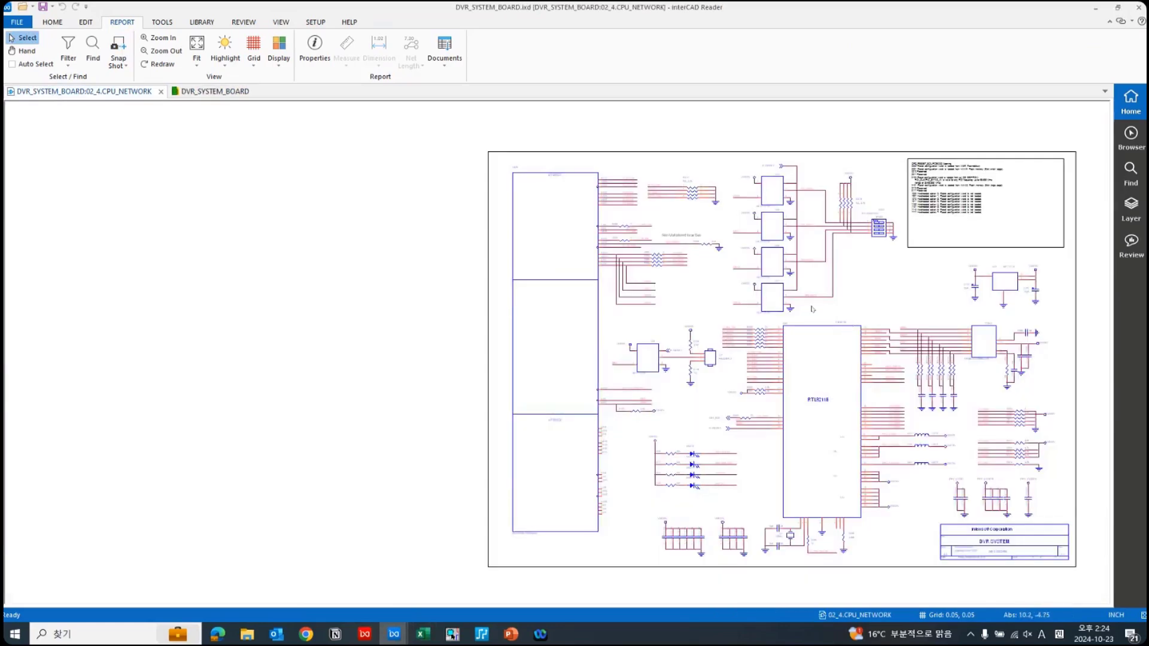
pyautogui.scroll(2, 583, 263)
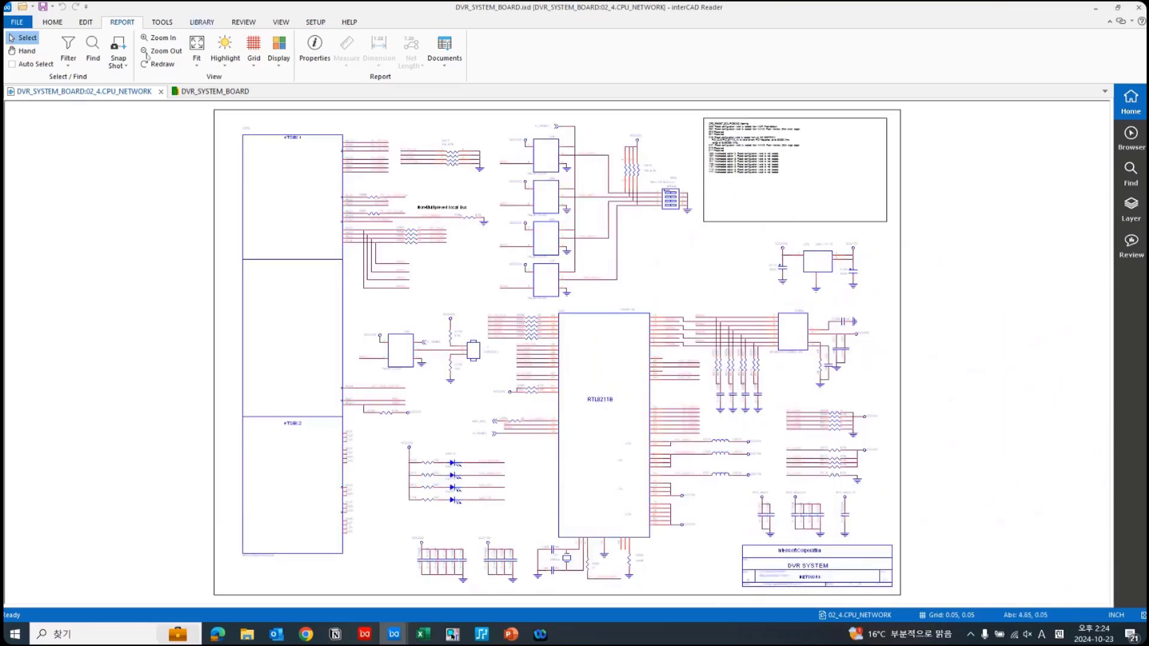
pyautogui.click(118, 50)
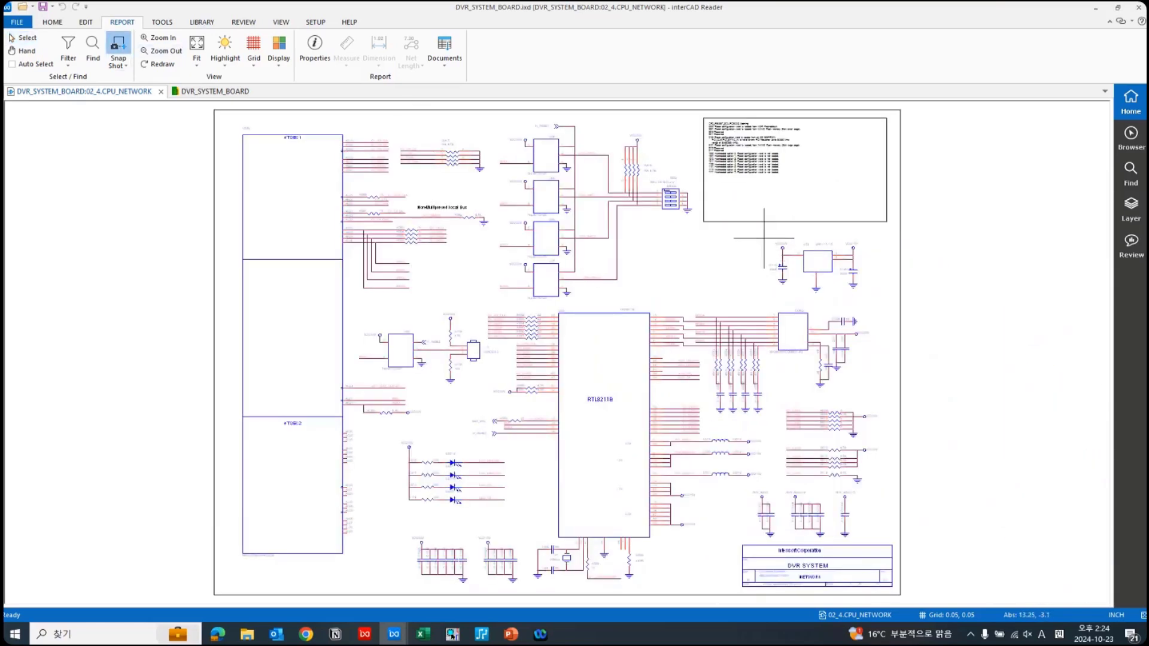
pyautogui.moveTo(765, 238); pyautogui.dragTo(870, 296)
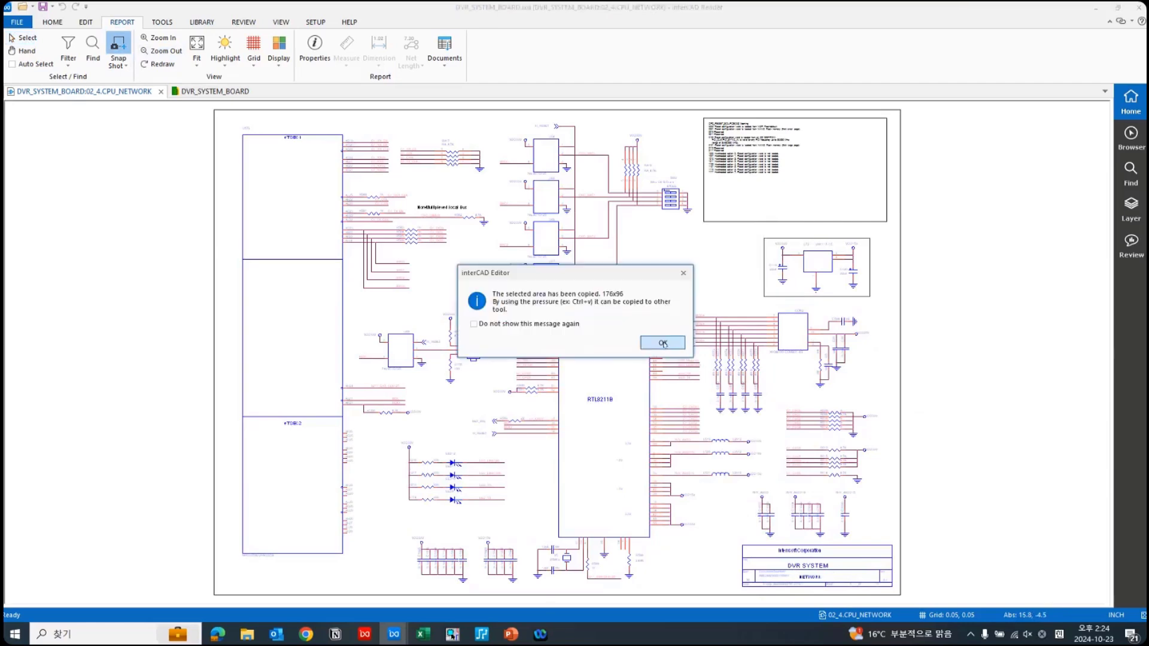
pyautogui.press('Return')
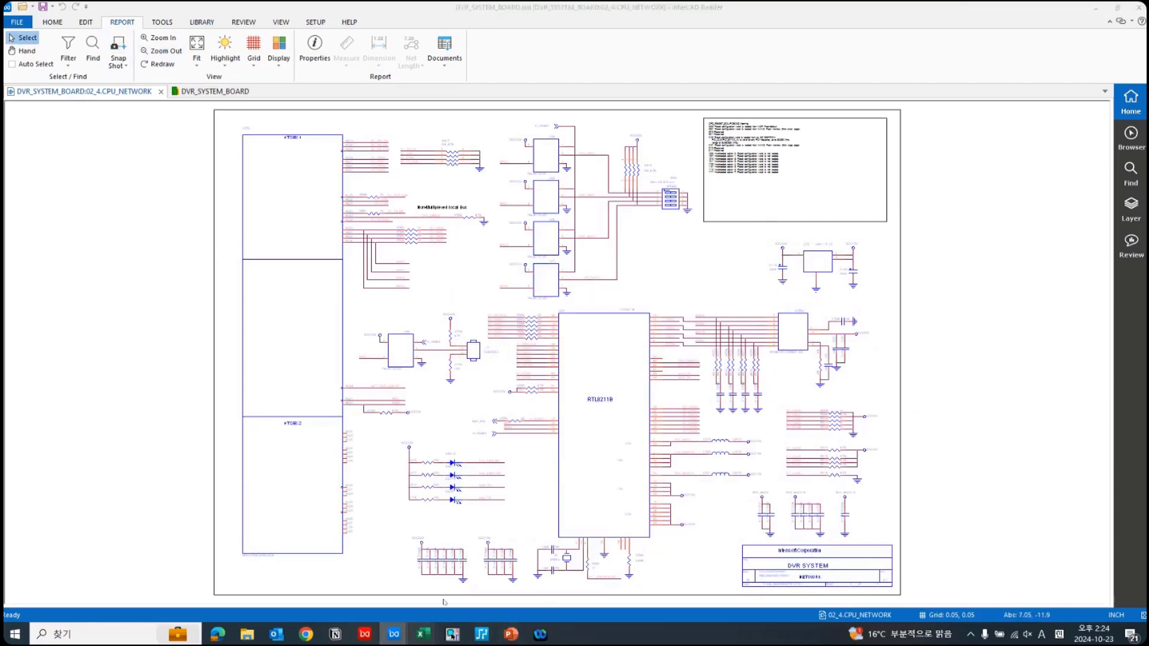
# - Paste the schematic snapshot into the same Excel worksheet and place it beside the board picture
pyautogui.moveTo(423, 634)
pyautogui.click(476, 581)
pyautogui.click(597, 347)
pyautogui.hotkey('ctrl', 'v')
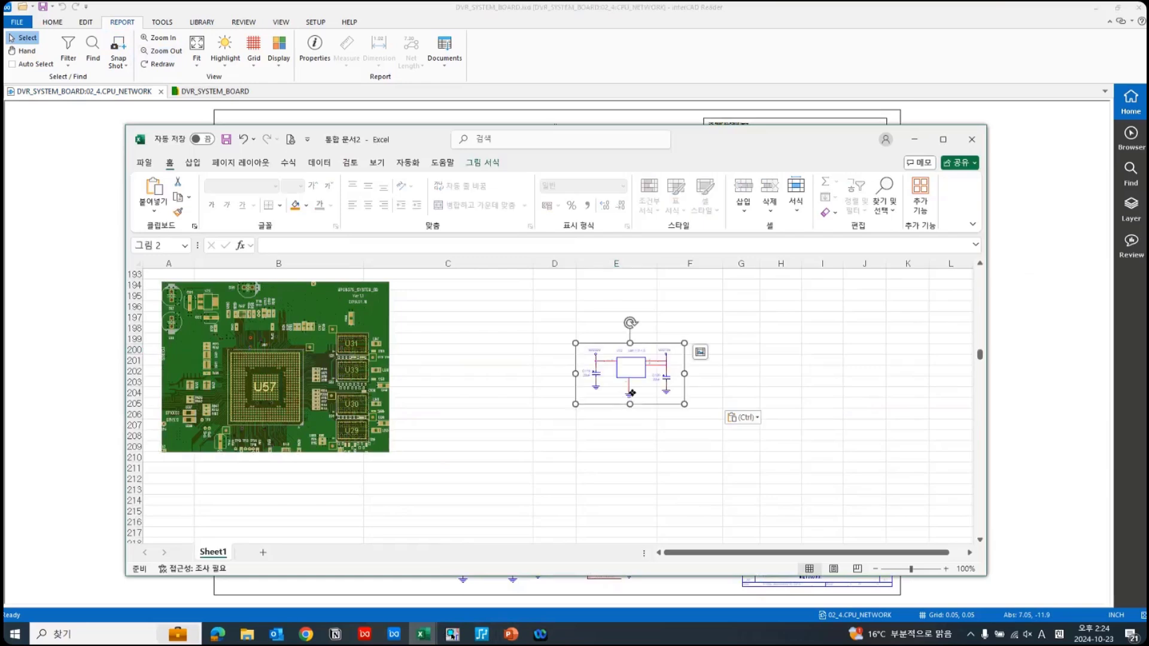
pyautogui.moveTo(558, 365); pyautogui.dragTo(487, 341)
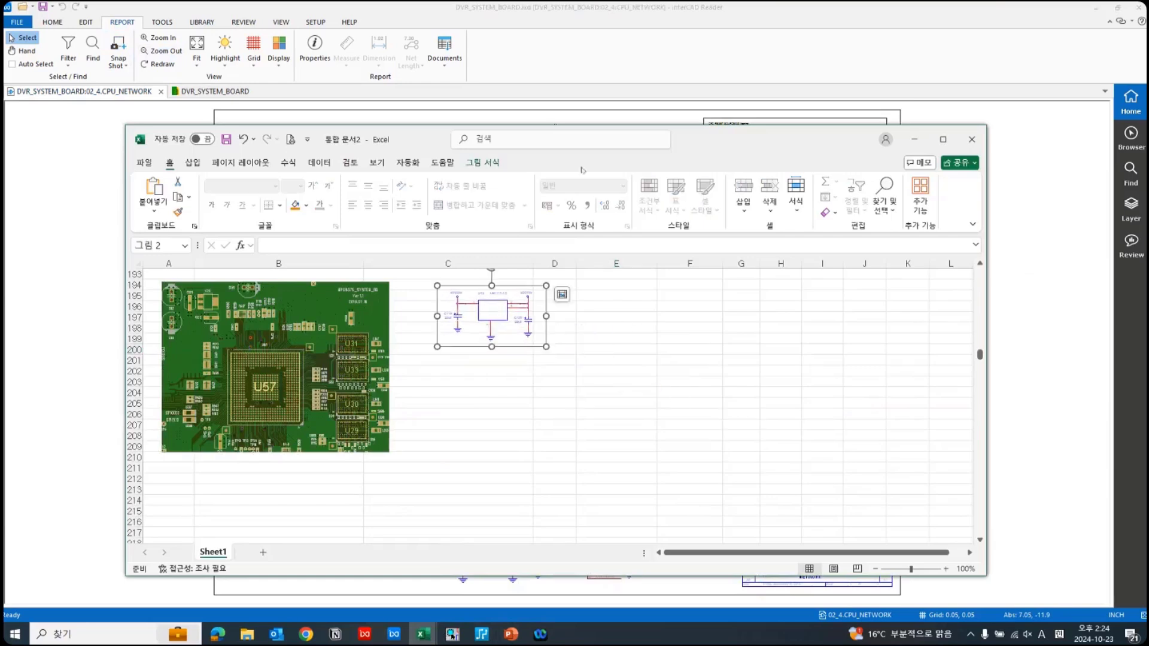
# - Maximize Excel, move the schematic picture out to column F and enlarge the board picture to span columns A to E
pyautogui.doubleClick(712, 134)
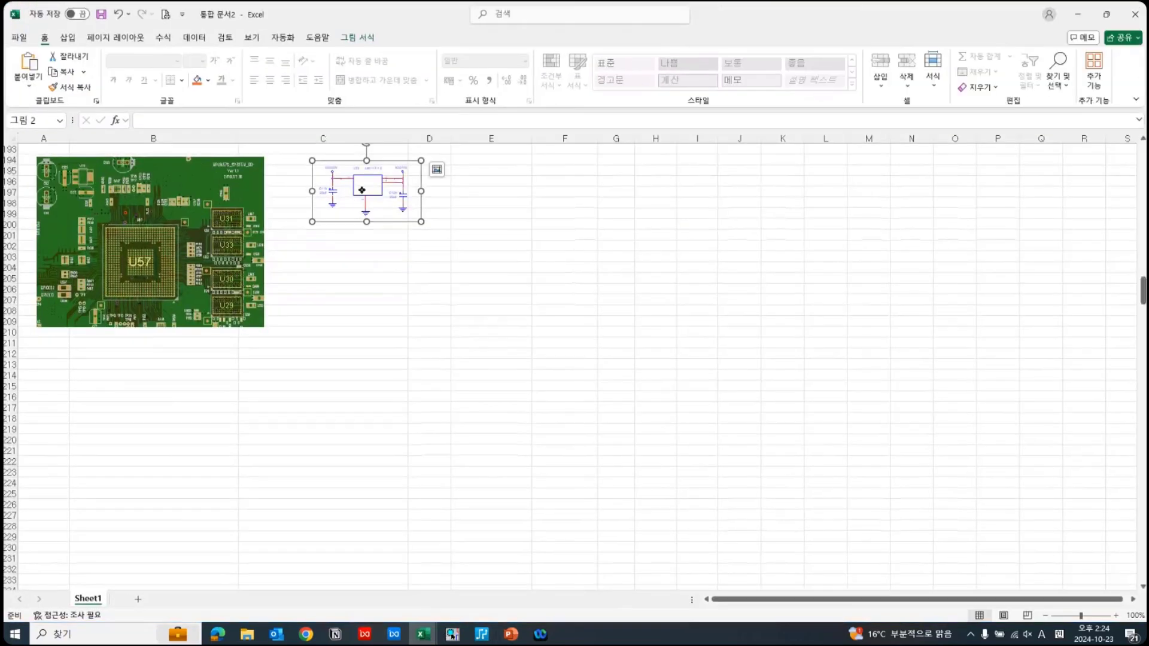
pyautogui.moveTo(362, 192); pyautogui.dragTo(564, 191)
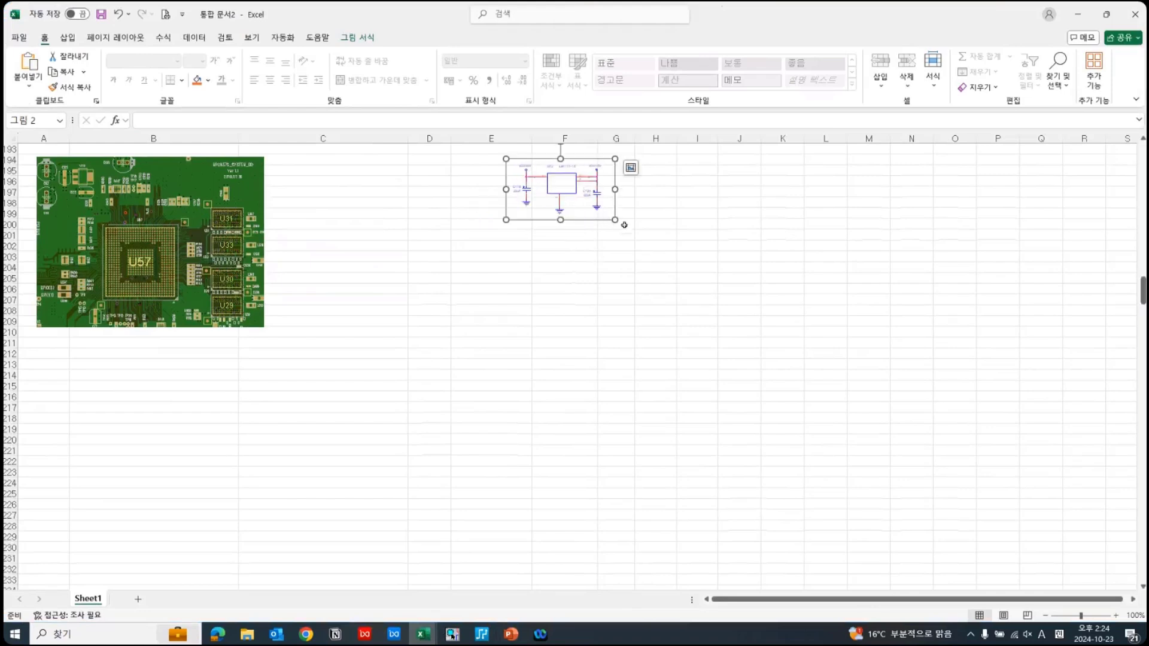
pyautogui.click(627, 259)
pyautogui.click(261, 316)
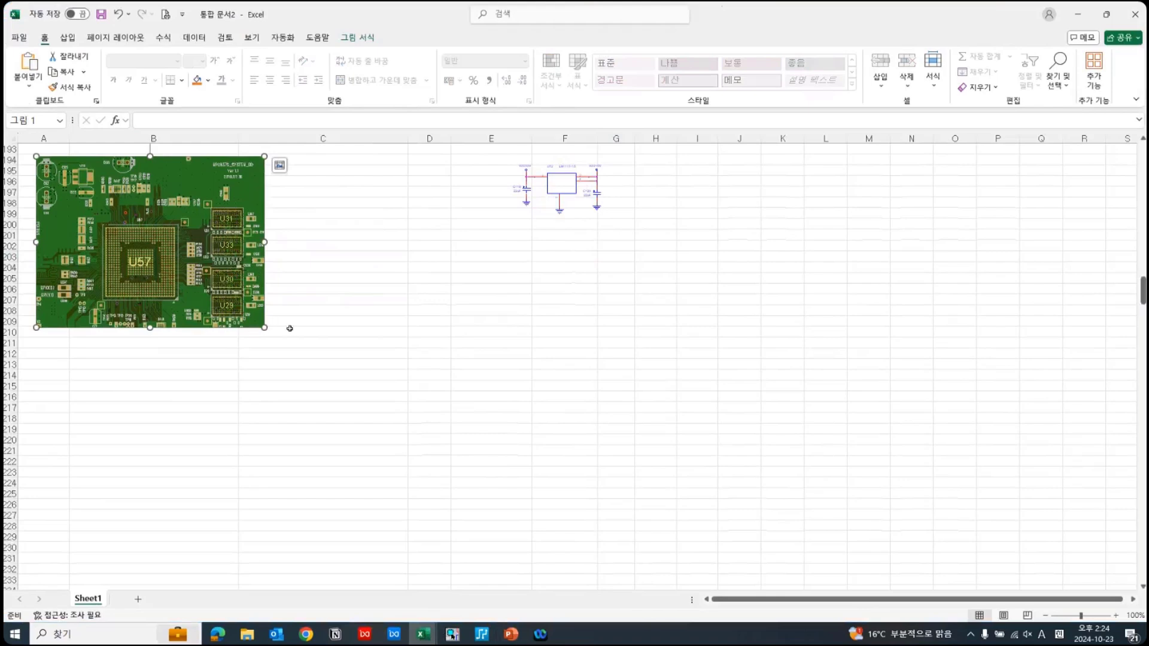
pyautogui.moveTo(264, 328); pyautogui.dragTo(437, 509)
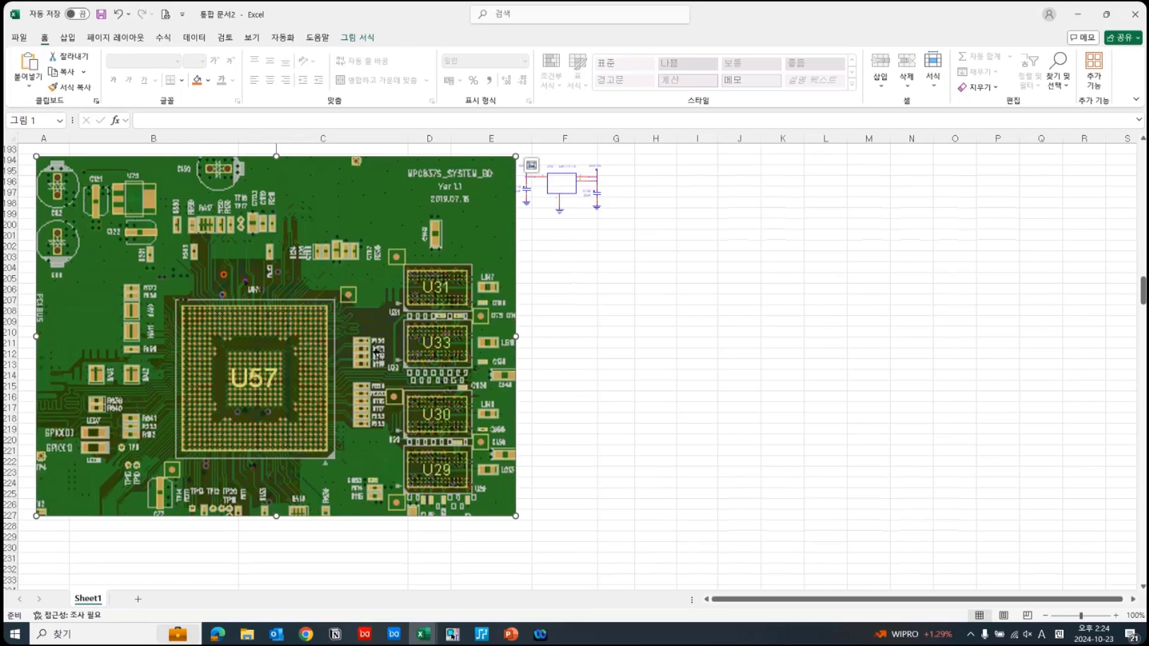
# - Move the schematic picture clear of the board picture and enlarge it until its component labels are readable
pyautogui.moveTo(569, 189); pyautogui.dragTo(599, 194)
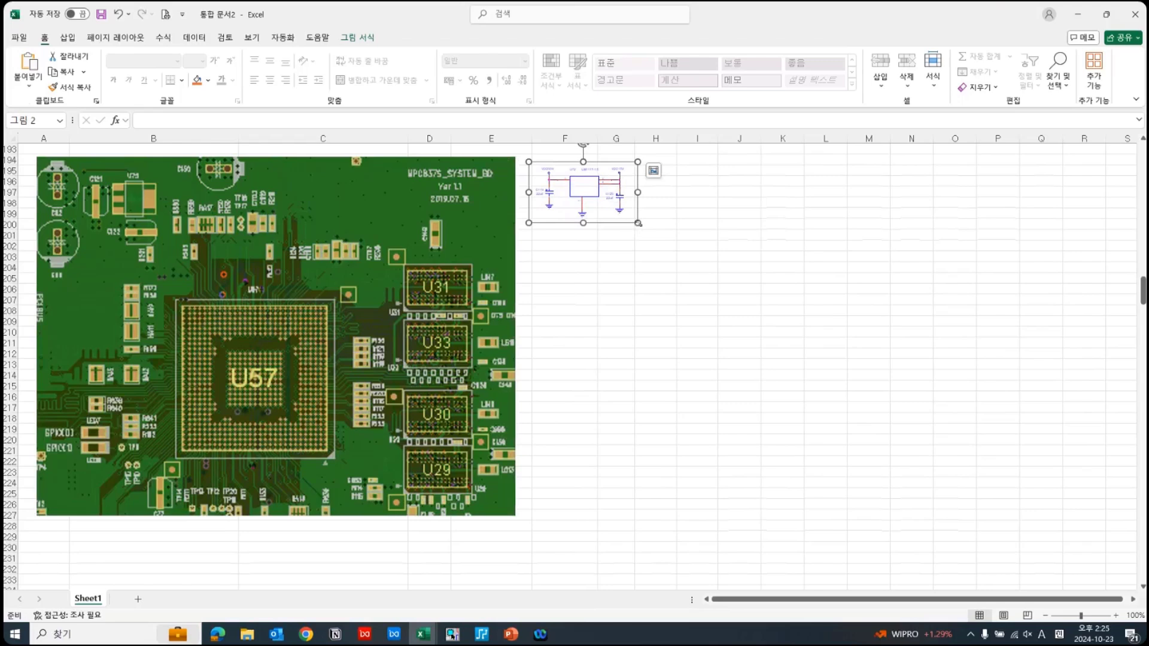
pyautogui.moveTo(638, 224); pyautogui.dragTo(1108, 485)
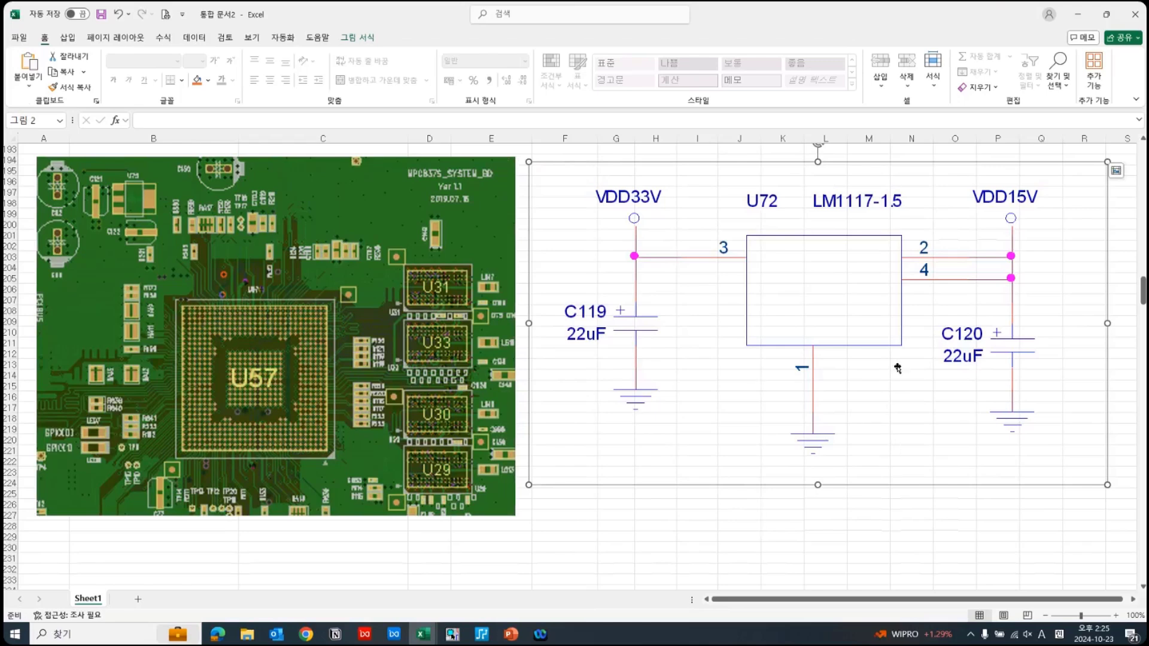
pyautogui.click(884, 515)
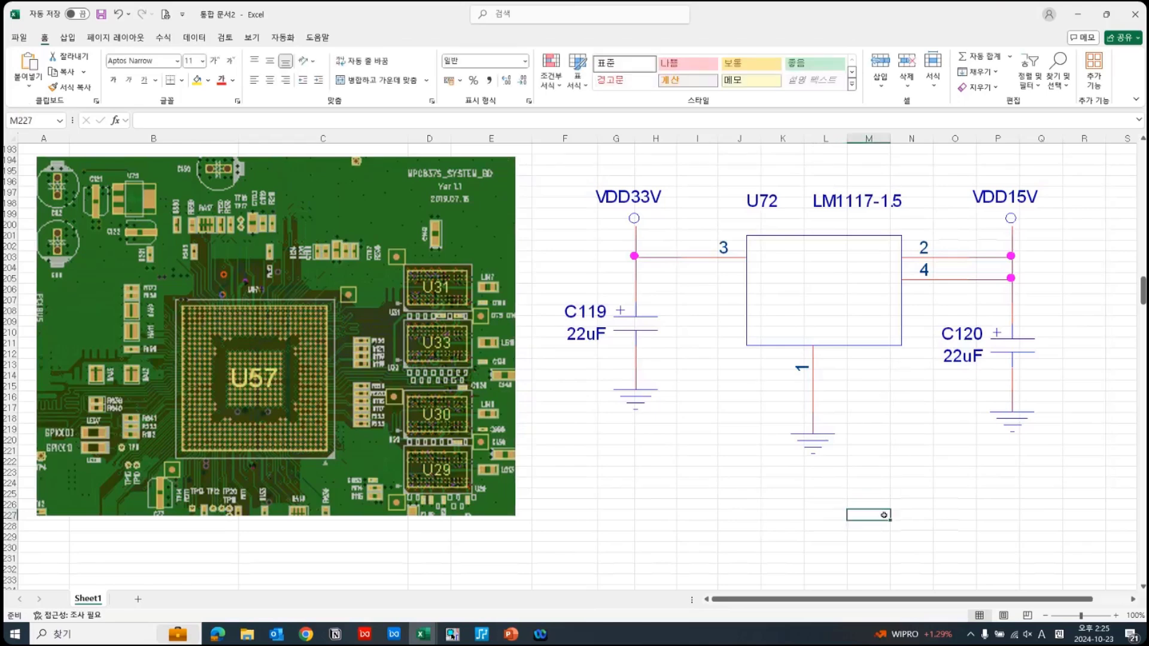
# - Delete the schematic and board pictures from the worksheet
pyautogui.click(800, 360)
pyautogui.press('Delete')
pyautogui.click(427, 353)
pyautogui.press('Delete')
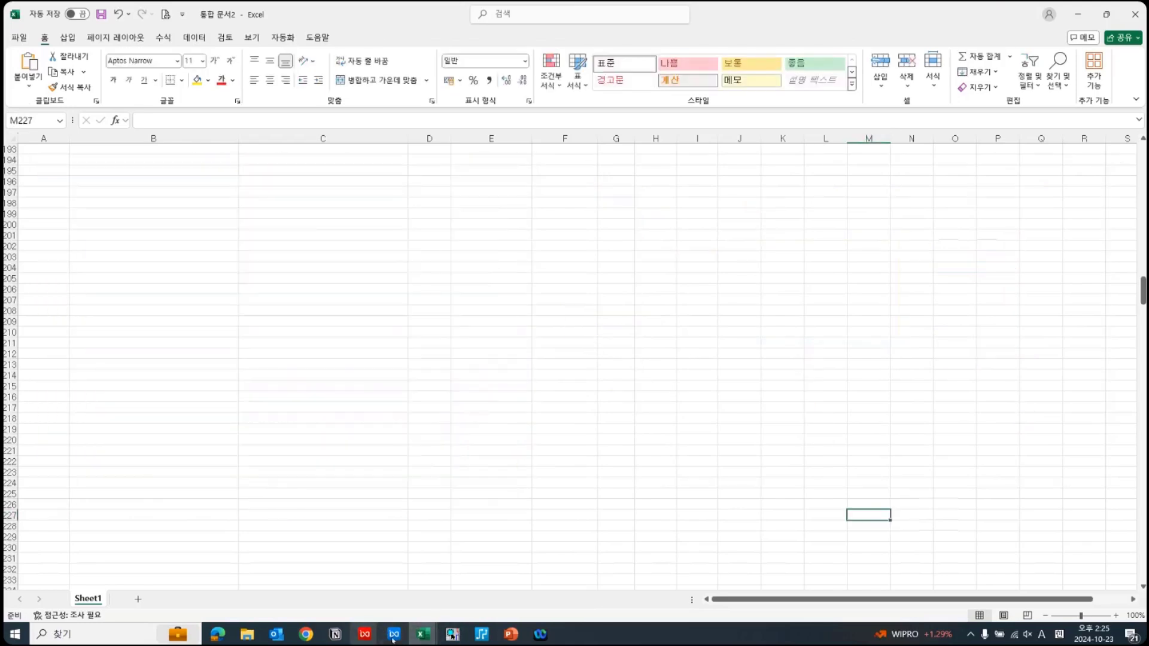
# - Switch back to the board view in interCAD Reader, close the display preferences and bring up the home tools
pyautogui.moveTo(393, 638)
pyautogui.click(459, 583)
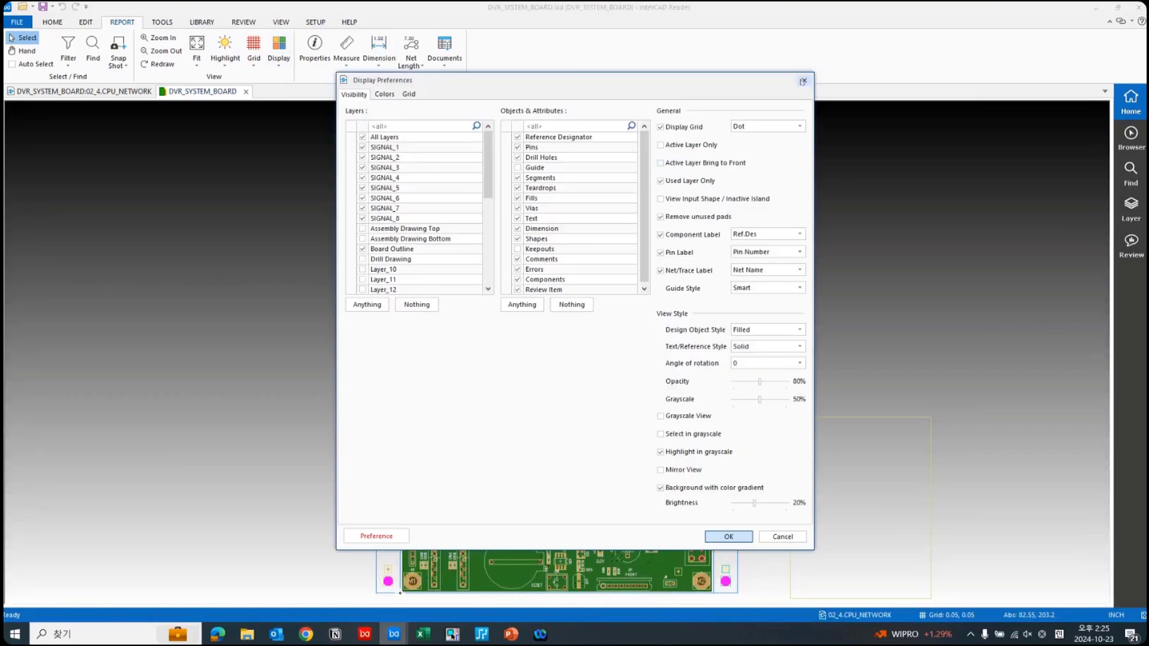
pyautogui.click(804, 80)
pyautogui.click(57, 23)
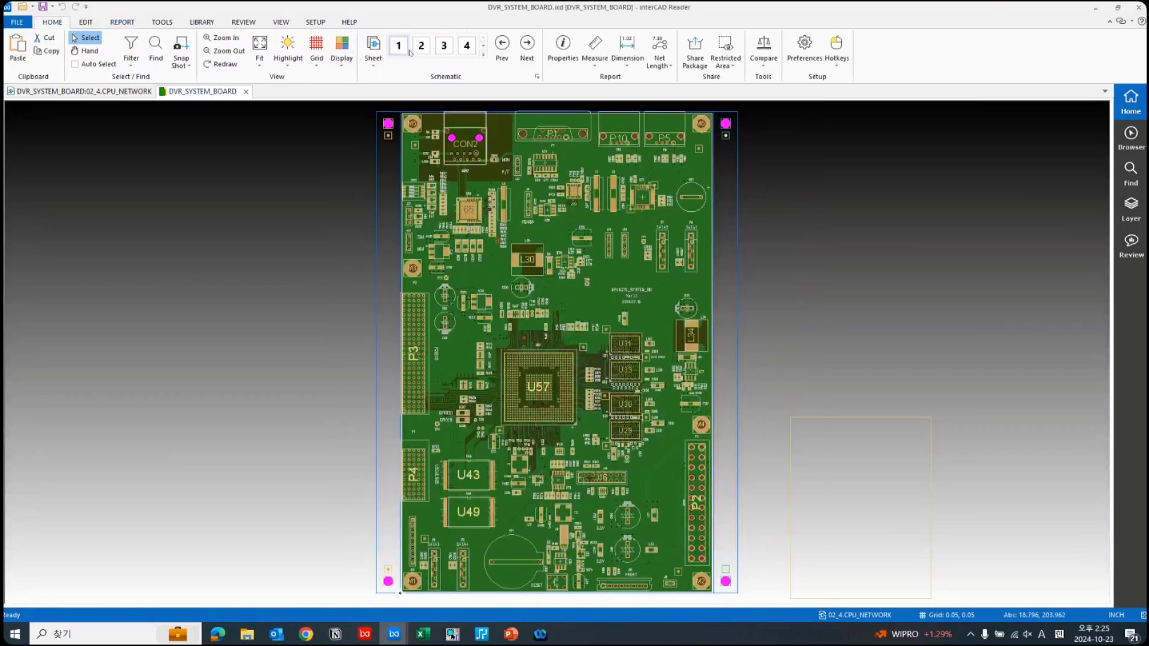
# - Look over the board's physical and logical layer list, and switch to the CPU_NETWORK schematic and back to the board
pyautogui.click(398, 49)
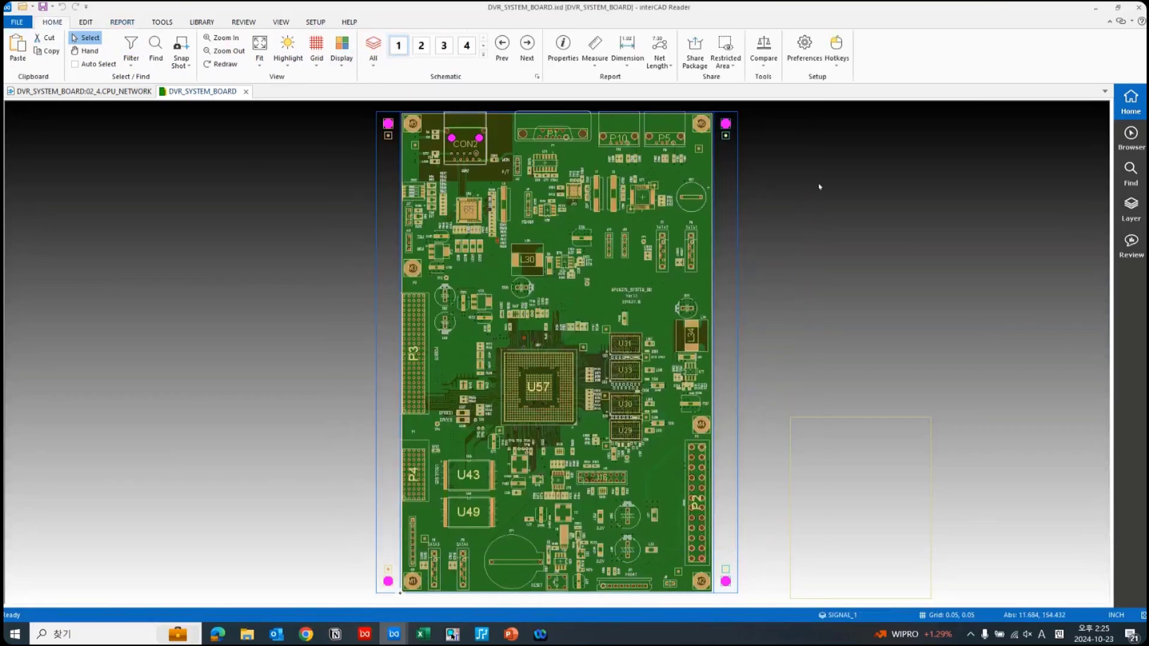
pyautogui.click(1131, 207)
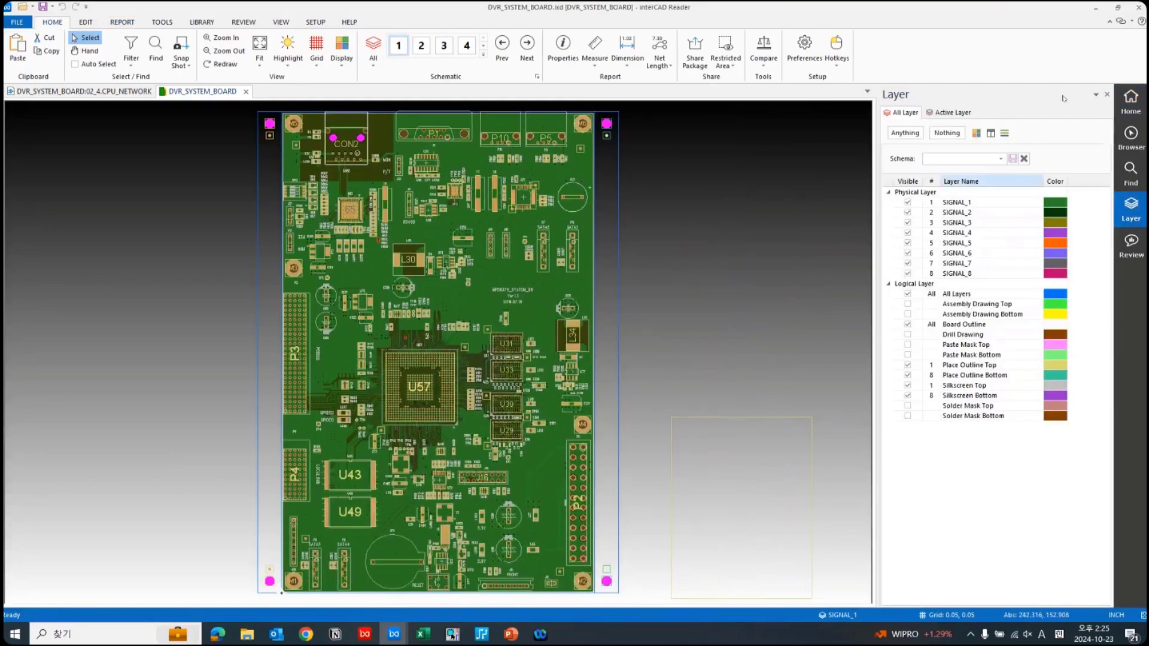
pyautogui.click(1107, 95)
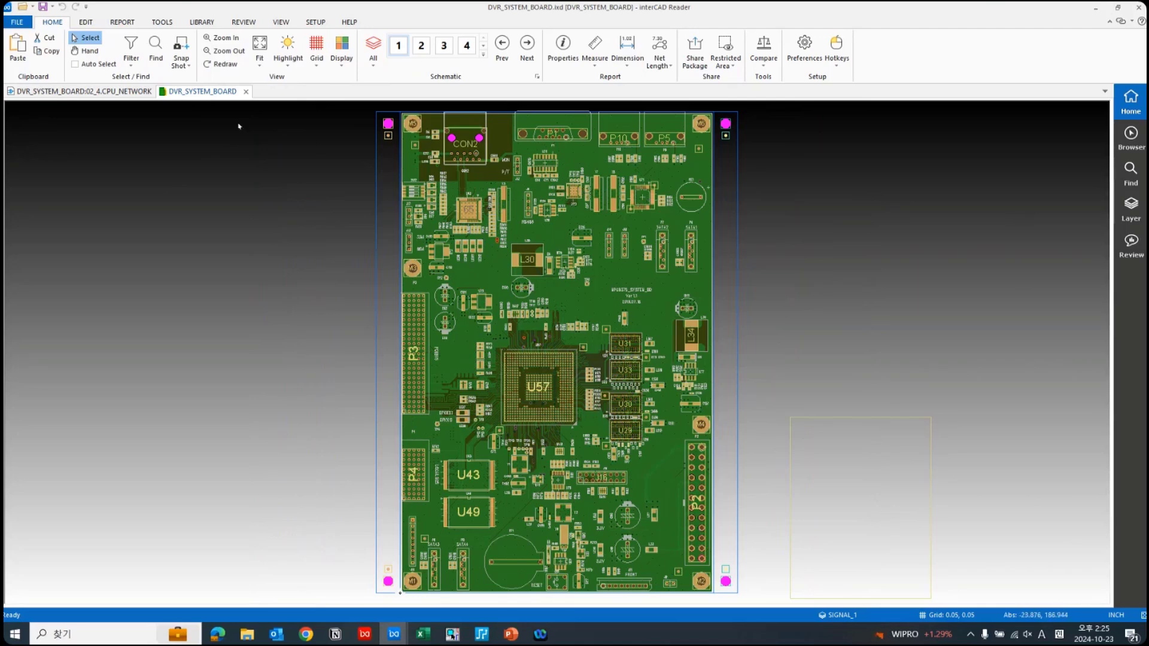
pyautogui.click(83, 91)
pyautogui.click(202, 93)
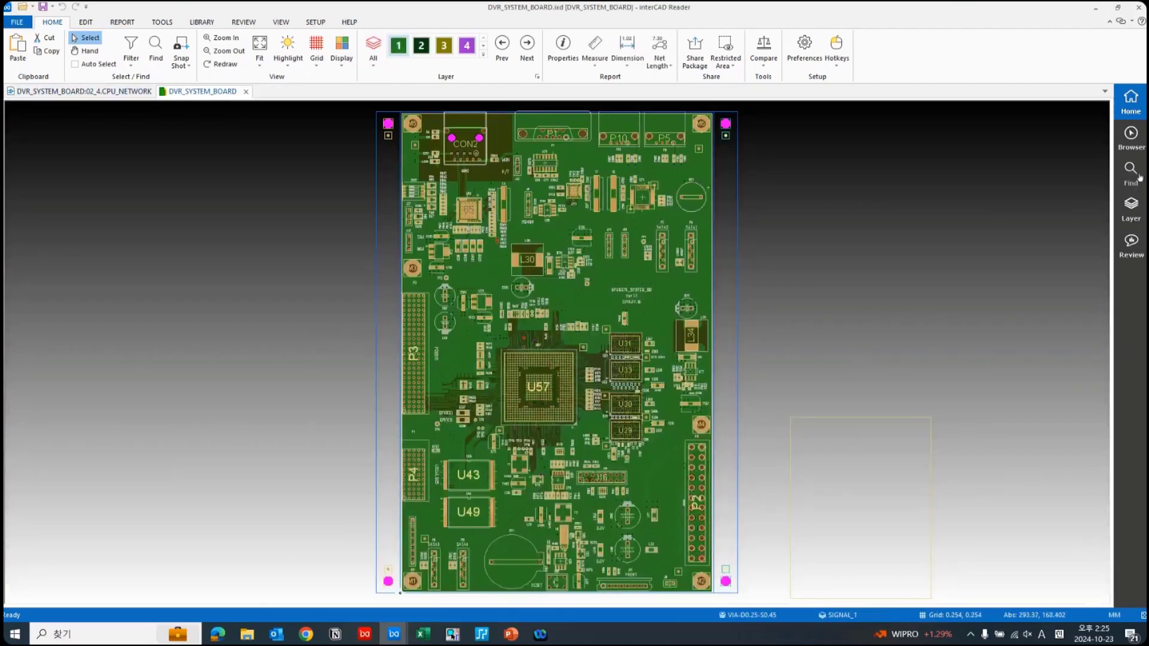
# - List the board's nets in the browser and select all the address nets, A0 to A12
pyautogui.click(1132, 147)
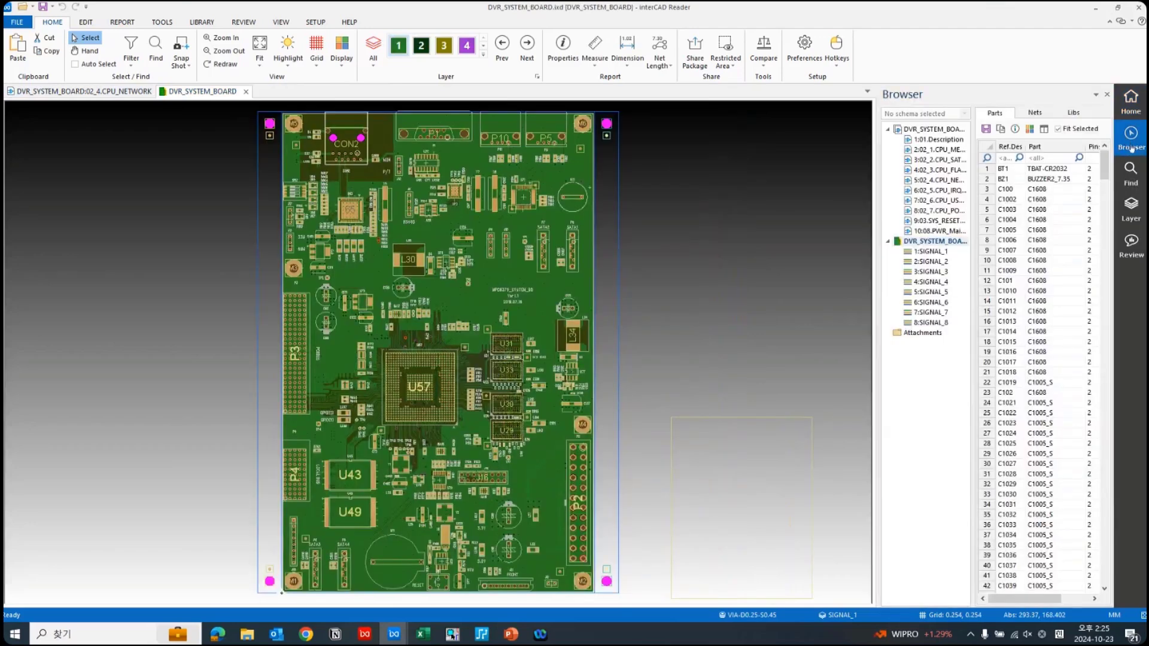
pyautogui.click(1035, 113)
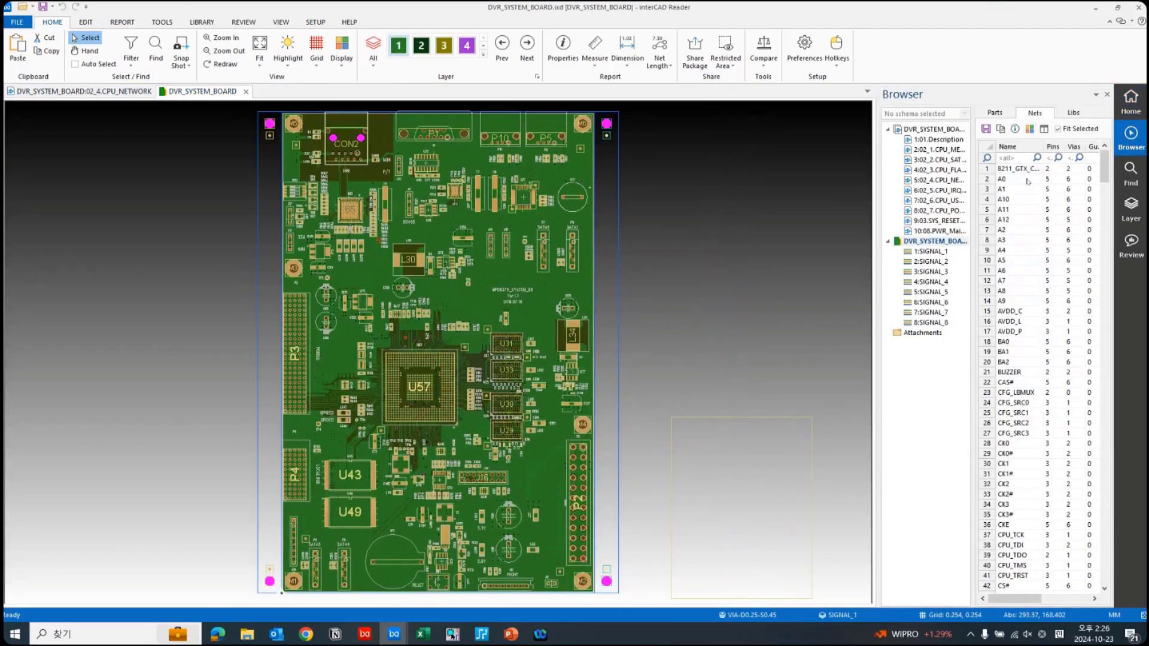
pyautogui.moveTo(1027, 181); pyautogui.dragTo(1012, 307)
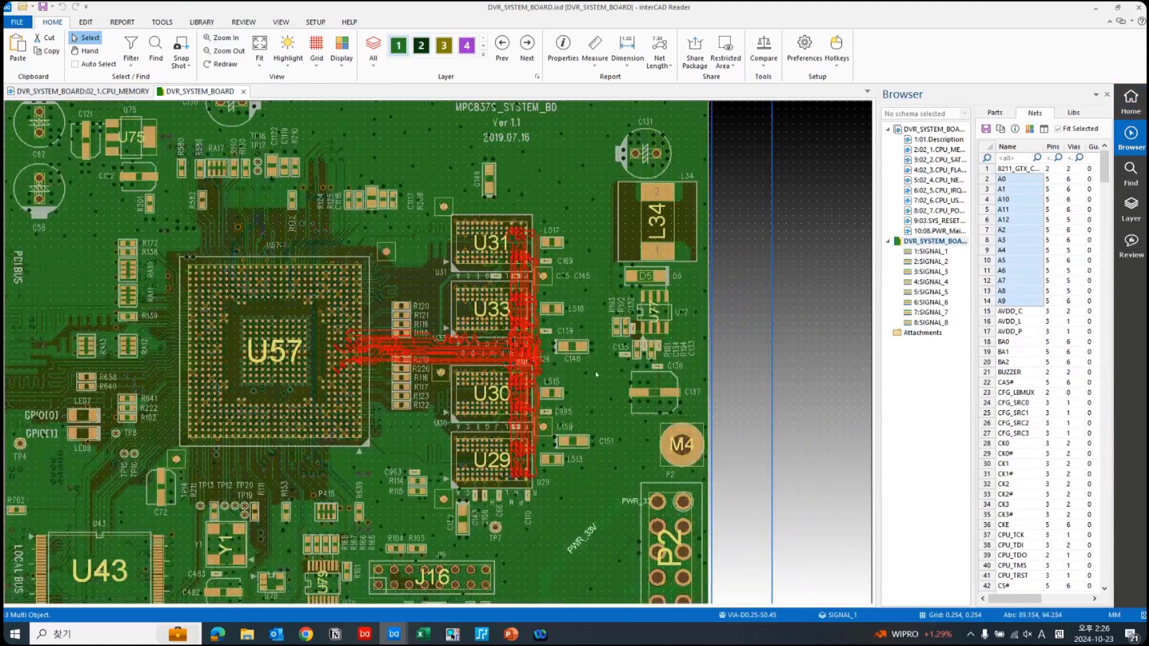
# - Highlight the selected address nets and clear the selection to examine their layer-coloured traces between U57 and the U29 to U33 chips
pyautogui.click(300, 67)
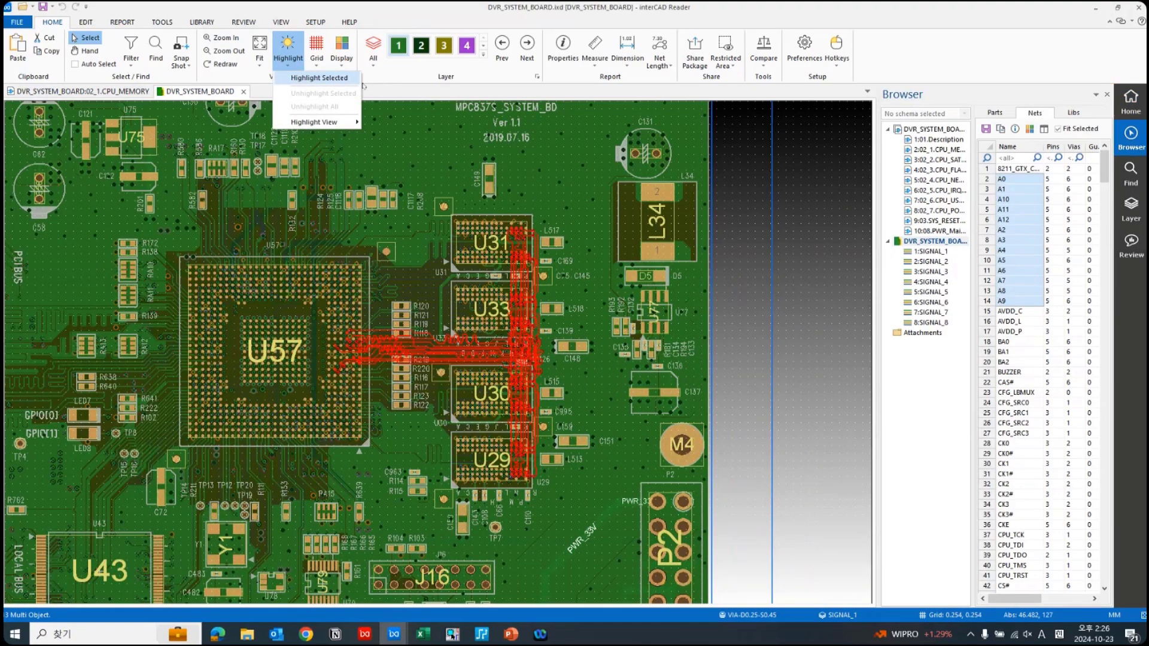
pyautogui.click(870, 20)
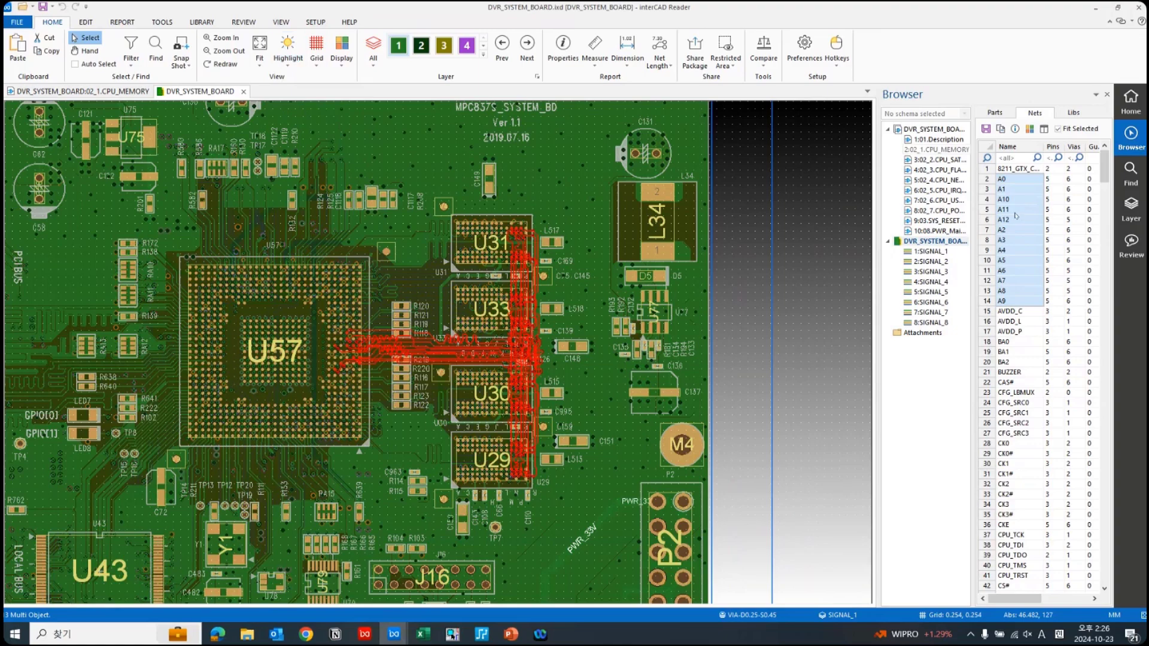
pyautogui.rightClick(1016, 215)
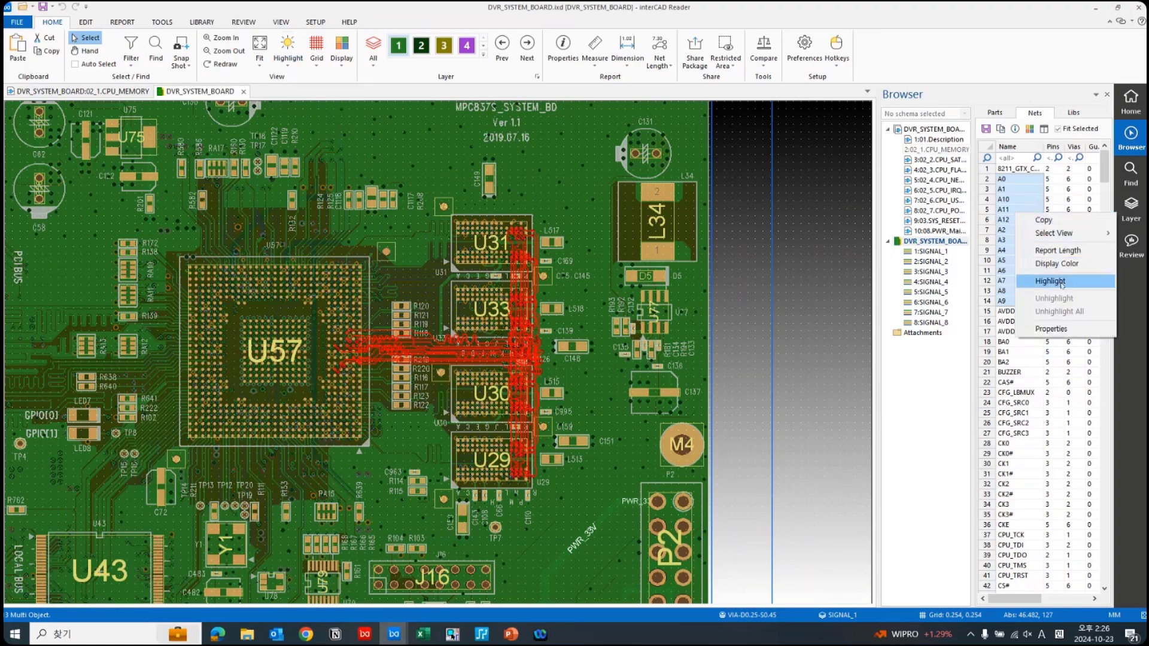
pyautogui.click(1063, 285)
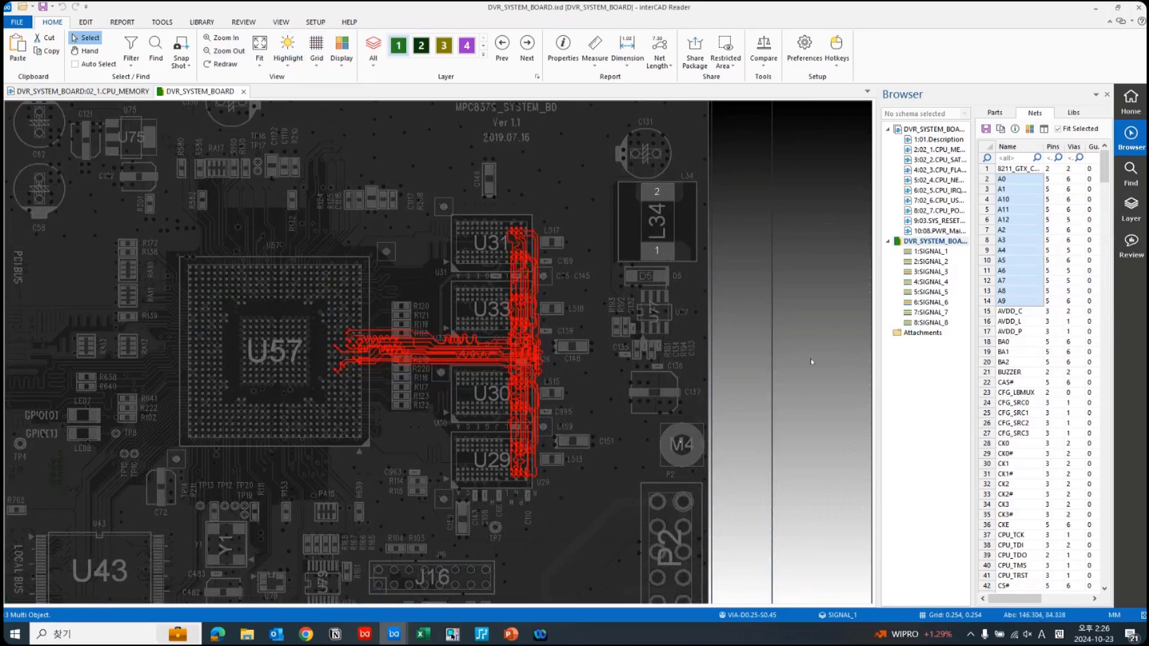
pyautogui.click(768, 411)
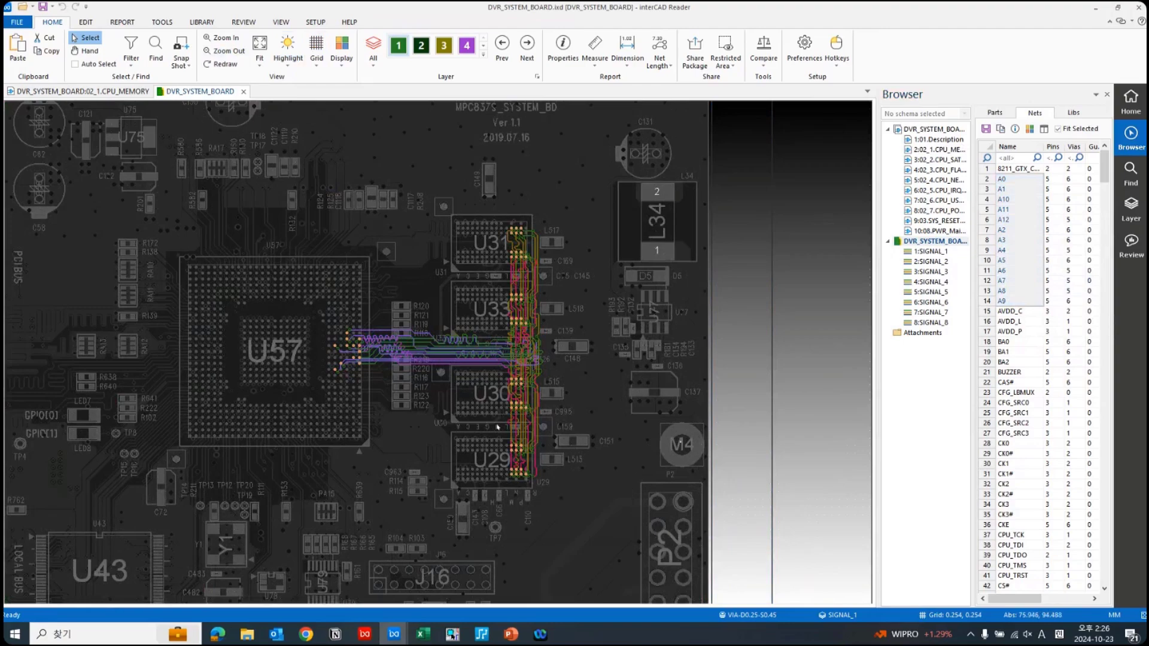
pyautogui.scroll(3, 443, 364)
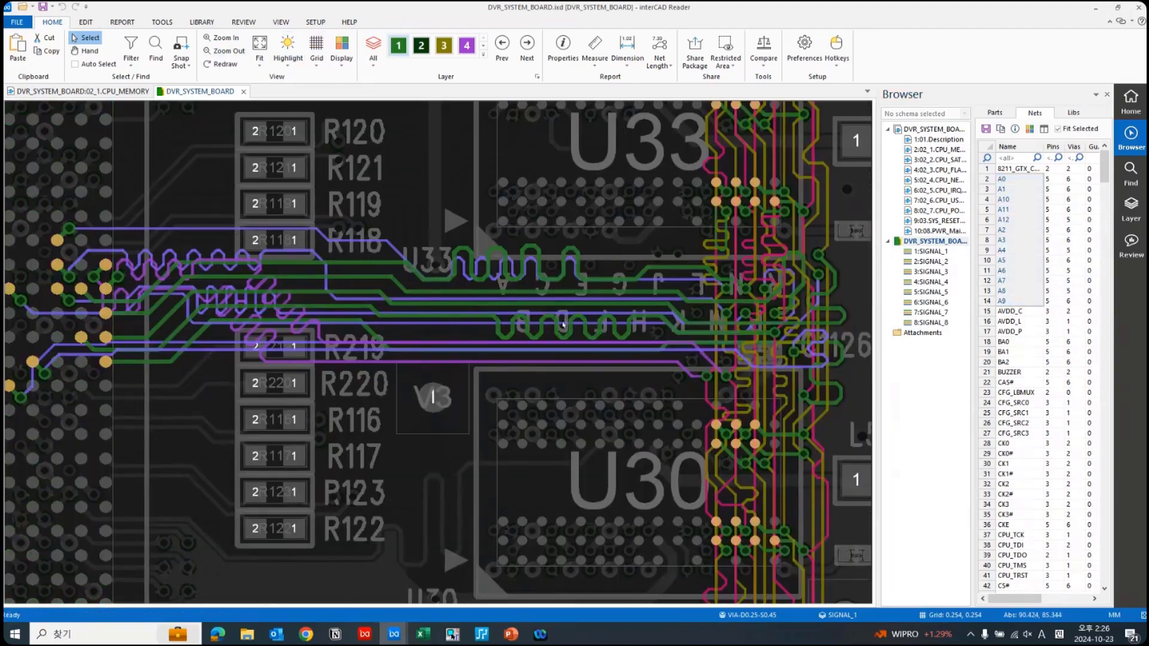
pyautogui.scroll(-2, 617, 311)
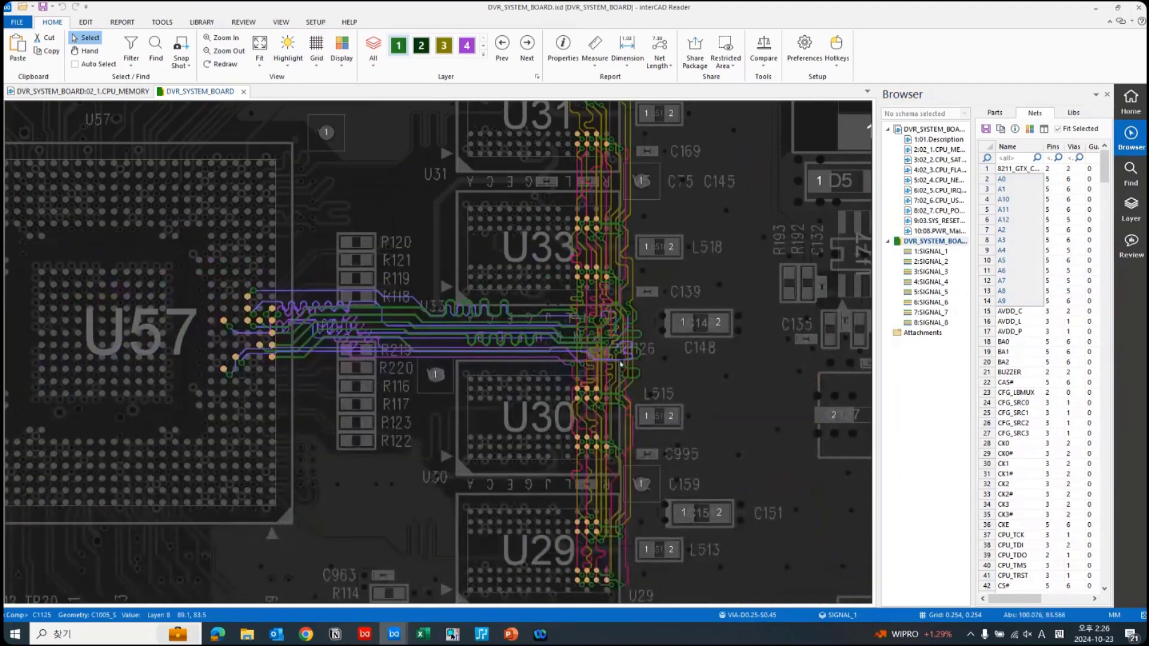
# - Fit the whole board in view and unhighlight all the highlighted nets
pyautogui.press('Home')
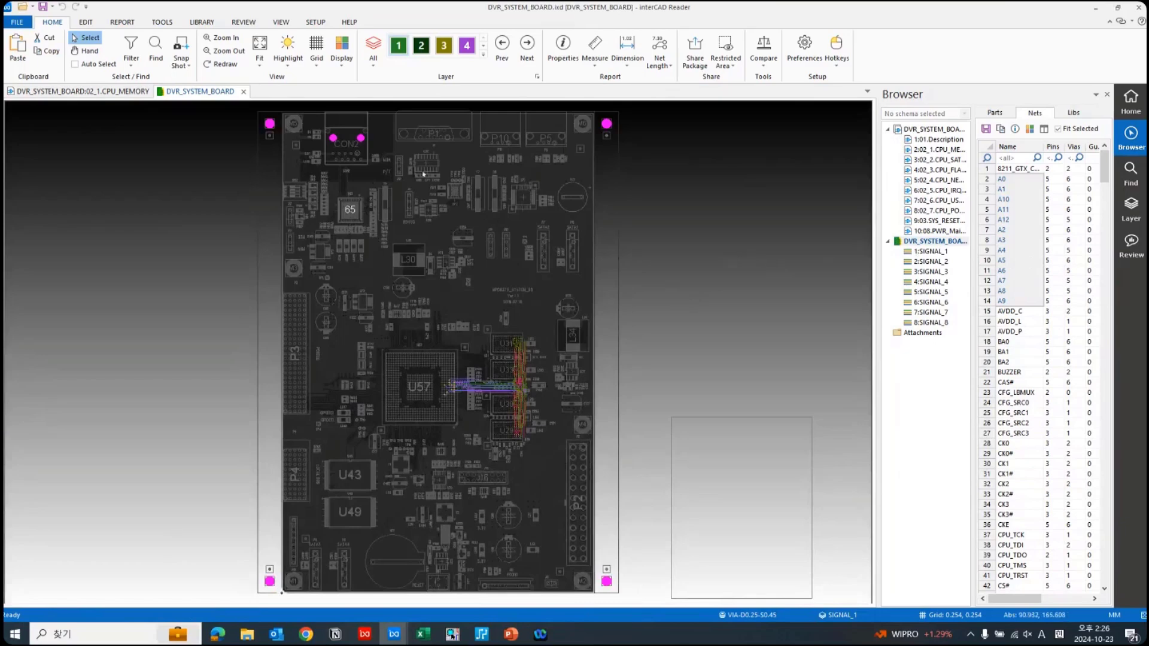
pyautogui.click(296, 70)
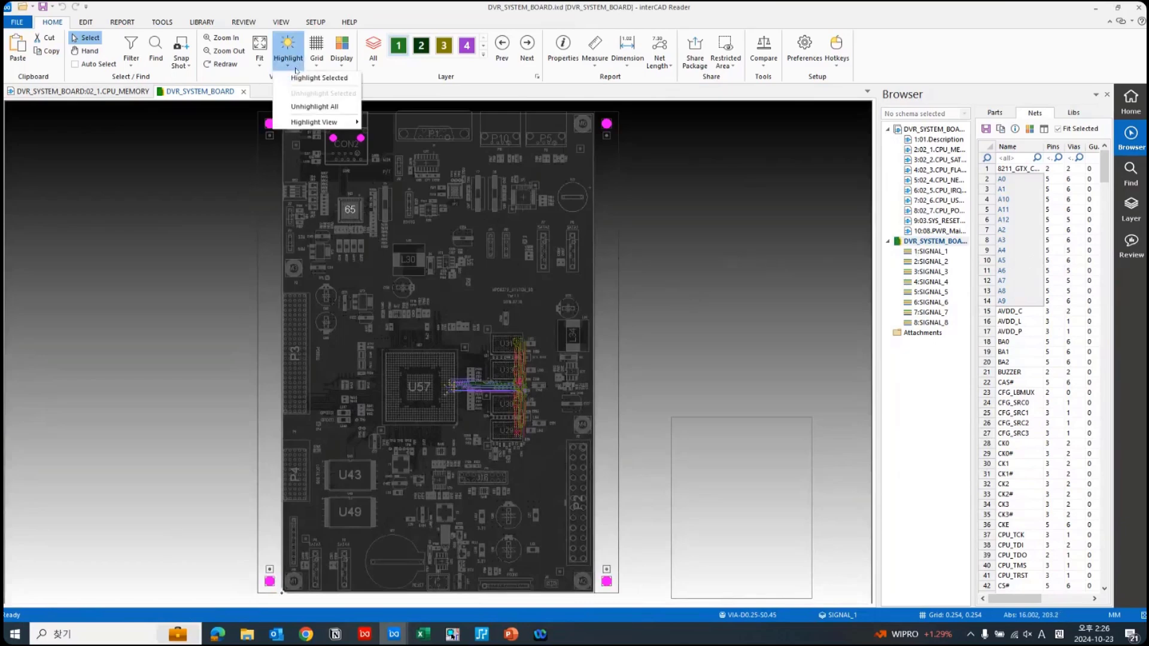
pyautogui.click(340, 108)
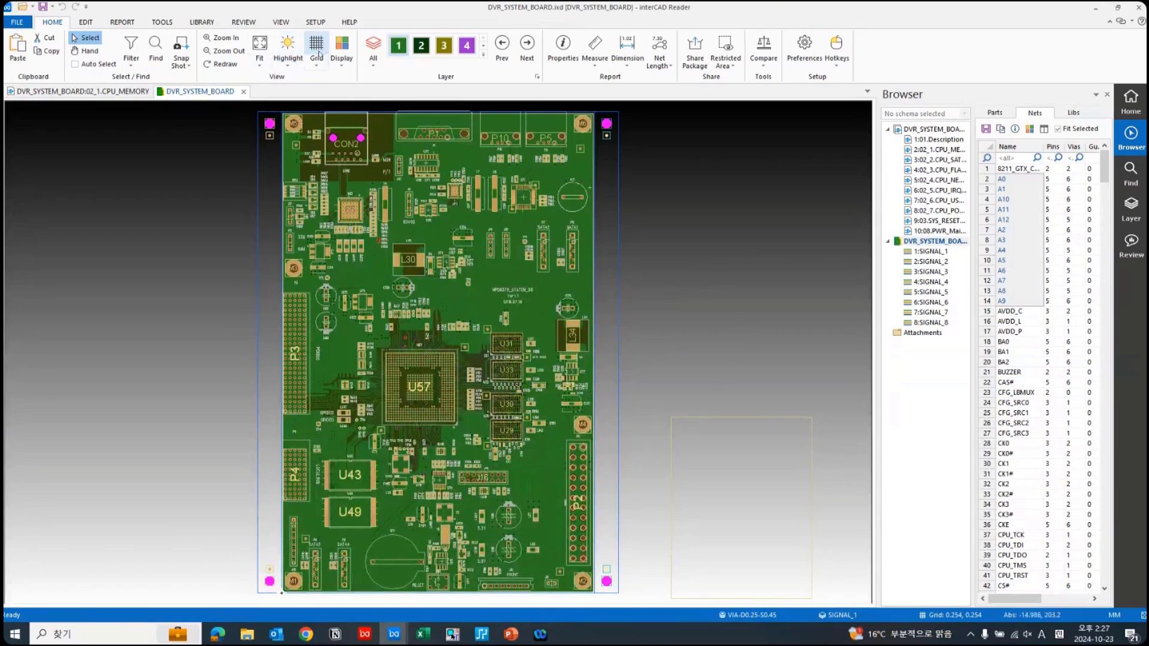
# - Turn on the grid display and set the board's grid to 1 with the setgr key-in command
pyautogui.scroll(5, 429, 195)
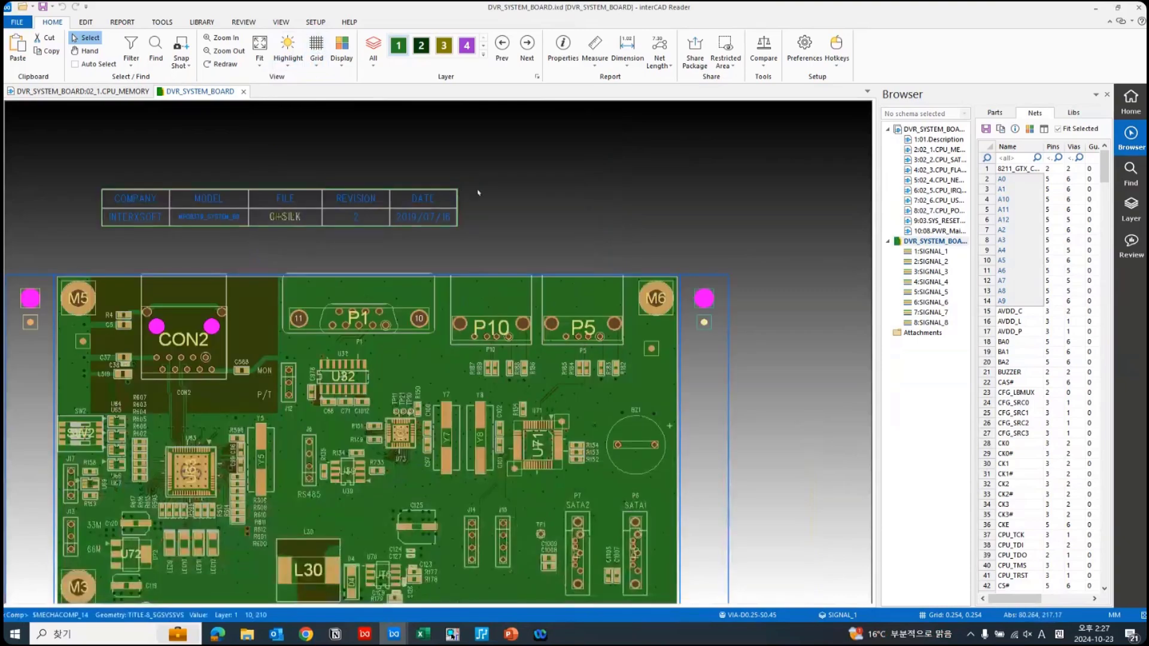
pyautogui.moveTo(425, 374); pyautogui.dragTo(412, 270, button='middle')
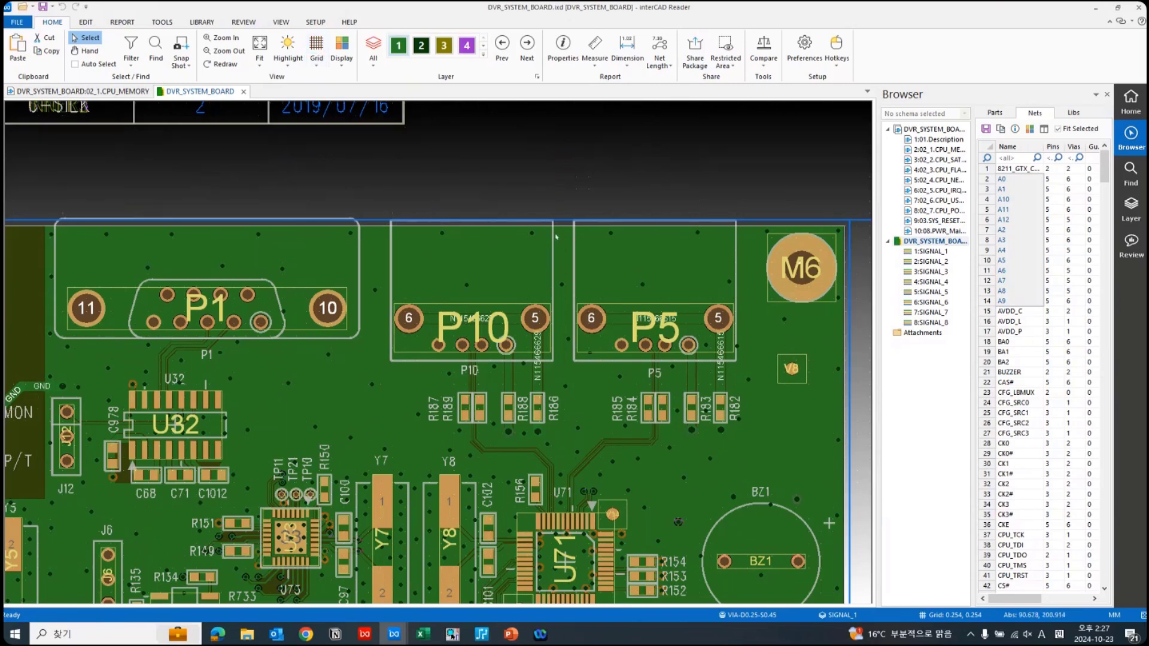
pyautogui.click(317, 47)
pyautogui.write('setgr 1')
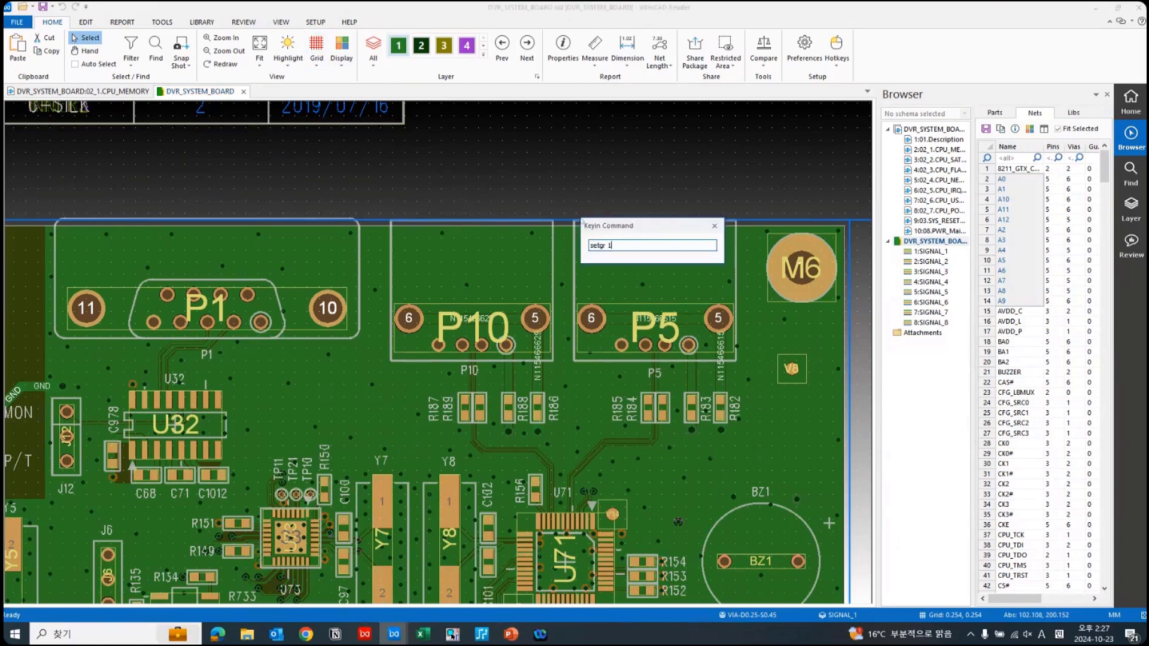
pyautogui.press('Return')
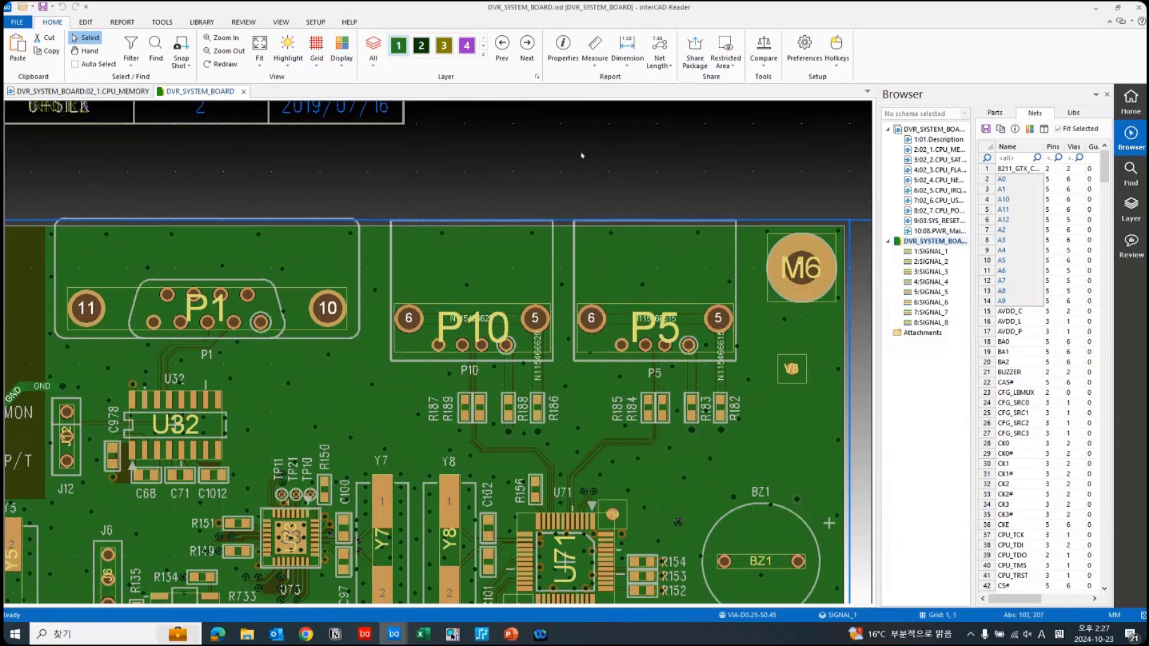
# - Set the grid to 0.127 with the setgr key-in command and check the grid dots above the P10 and P5 connectors
pyautogui.scroll(2, 479, 274)
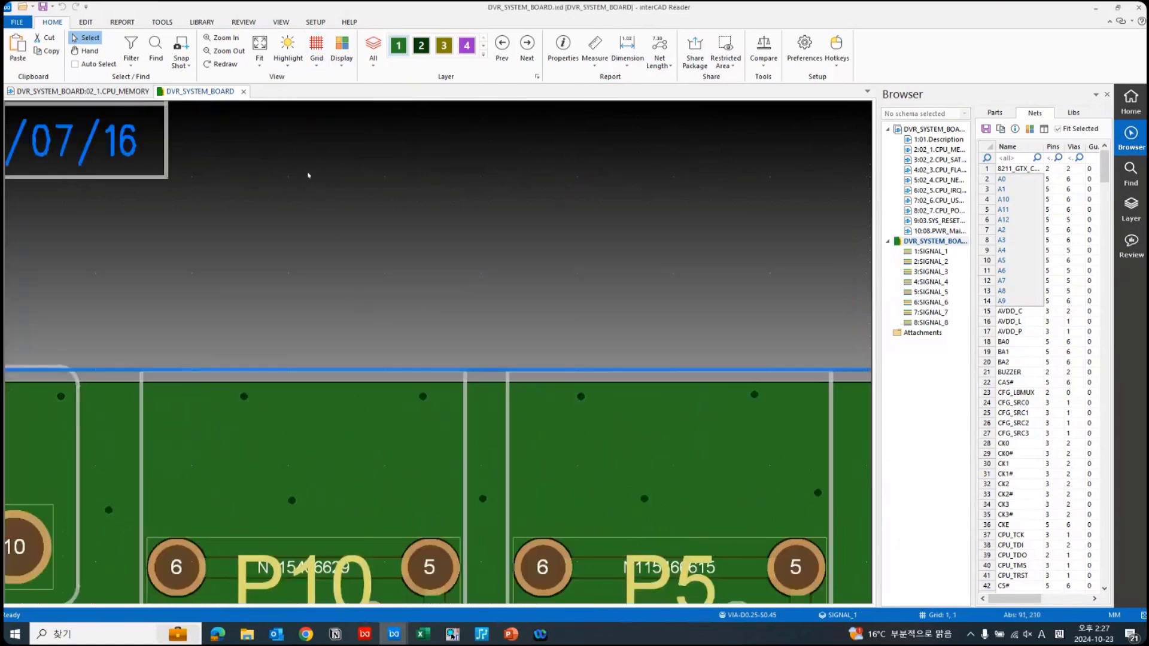
pyautogui.write('setgr')
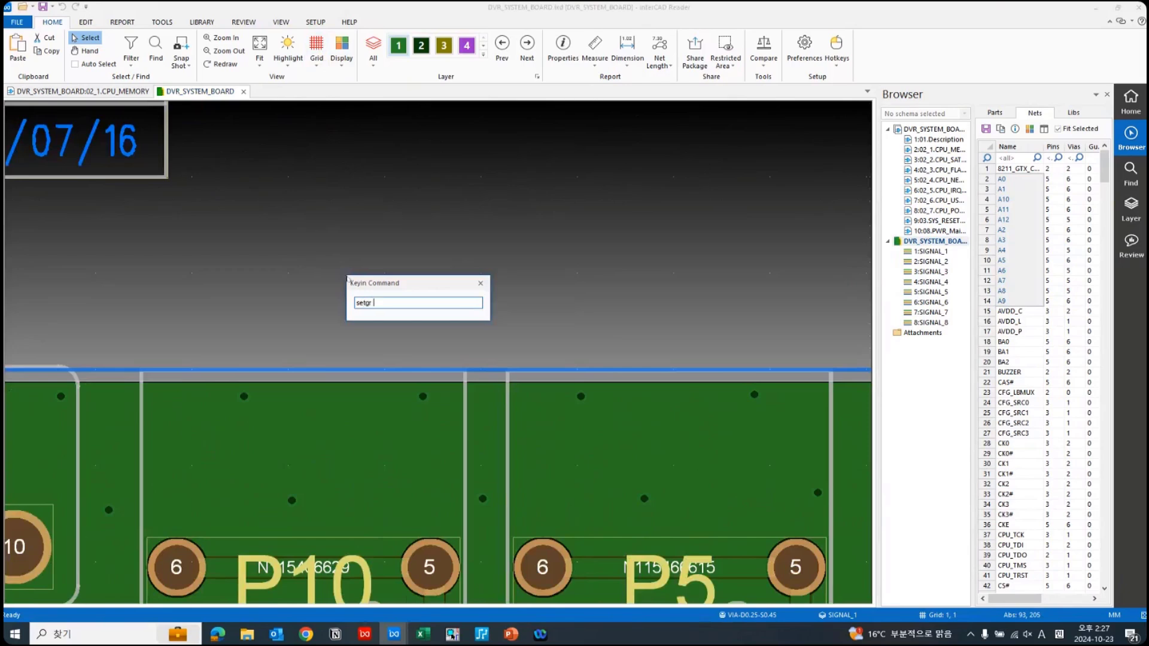
pyautogui.write(' 0.127')
pyautogui.press('Return')
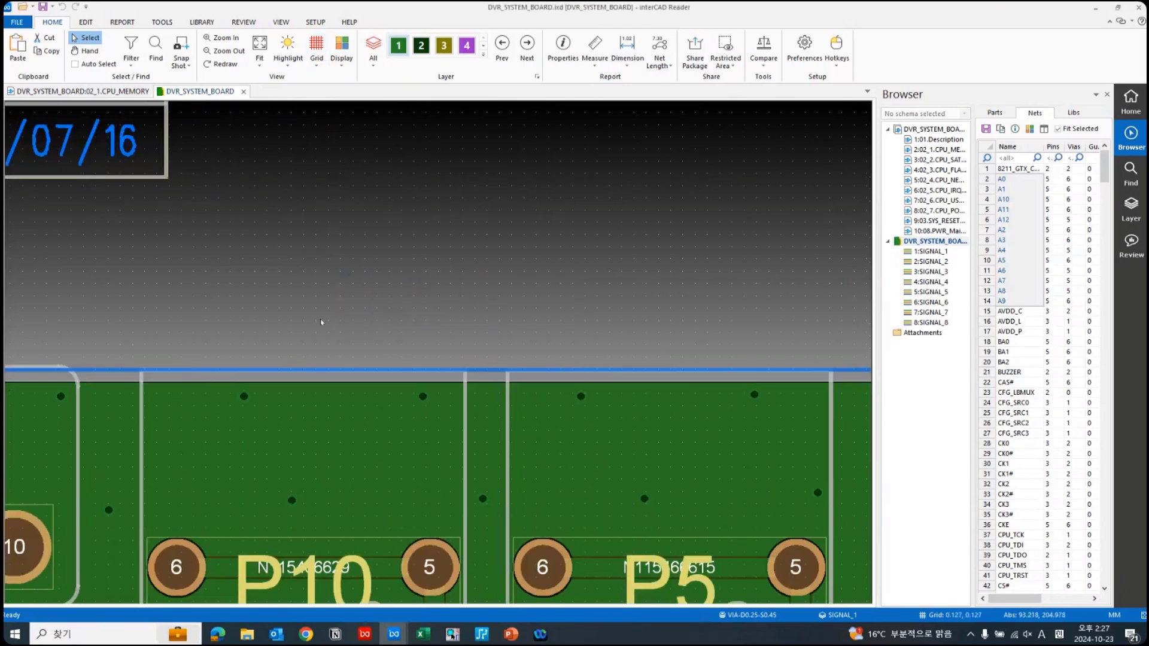
pyautogui.scroll(-4, 438, 356)
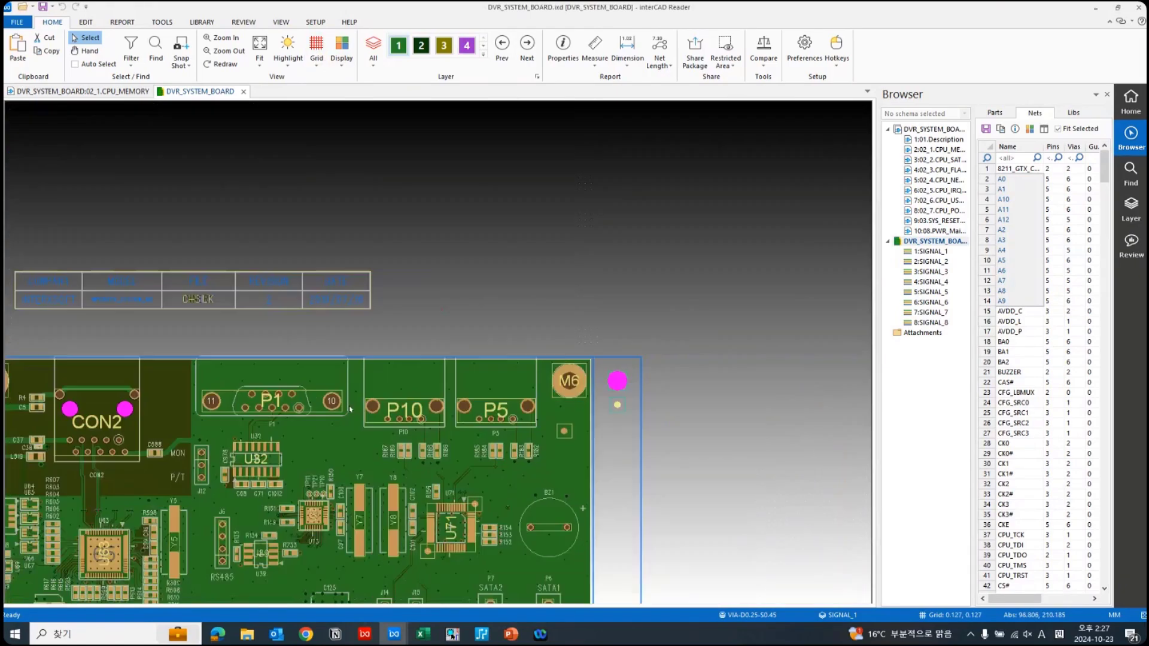
pyautogui.scroll(2, 350, 408)
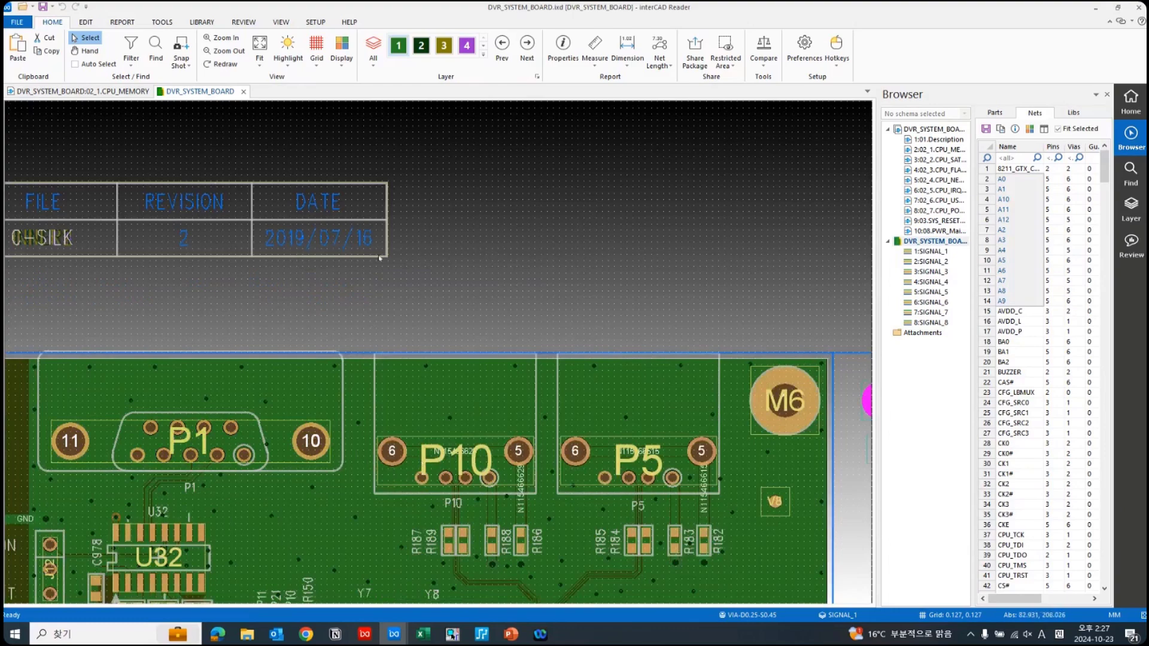
# - Open the grid preferences and look over the available design grid values
pyautogui.click(319, 67)
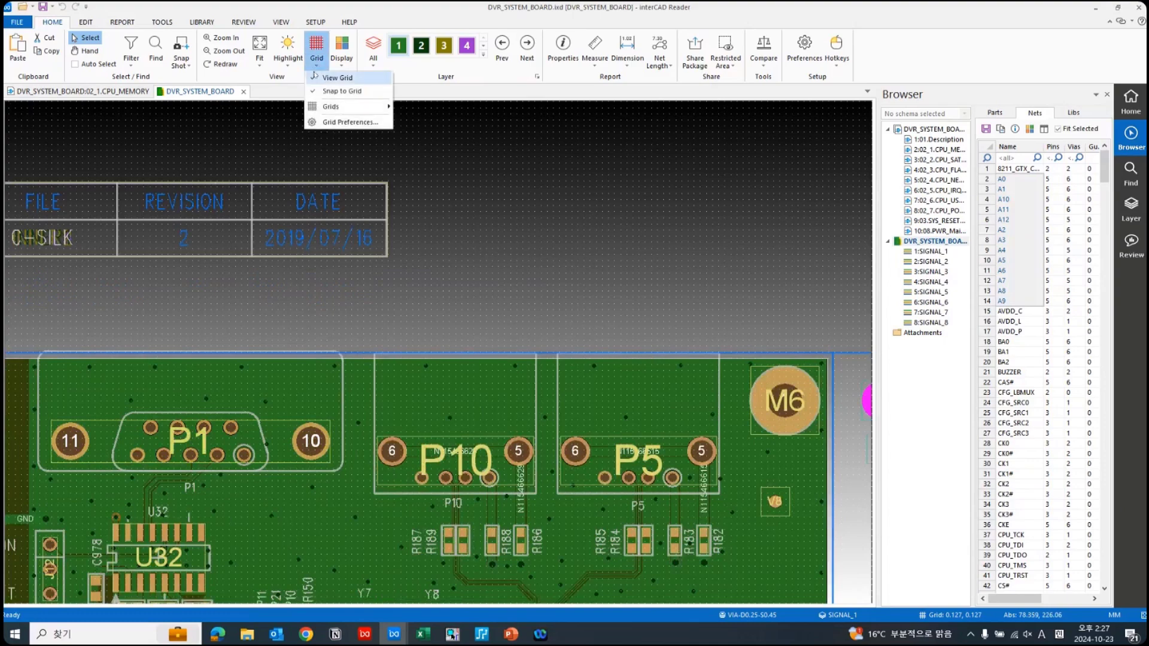
pyautogui.click(346, 122)
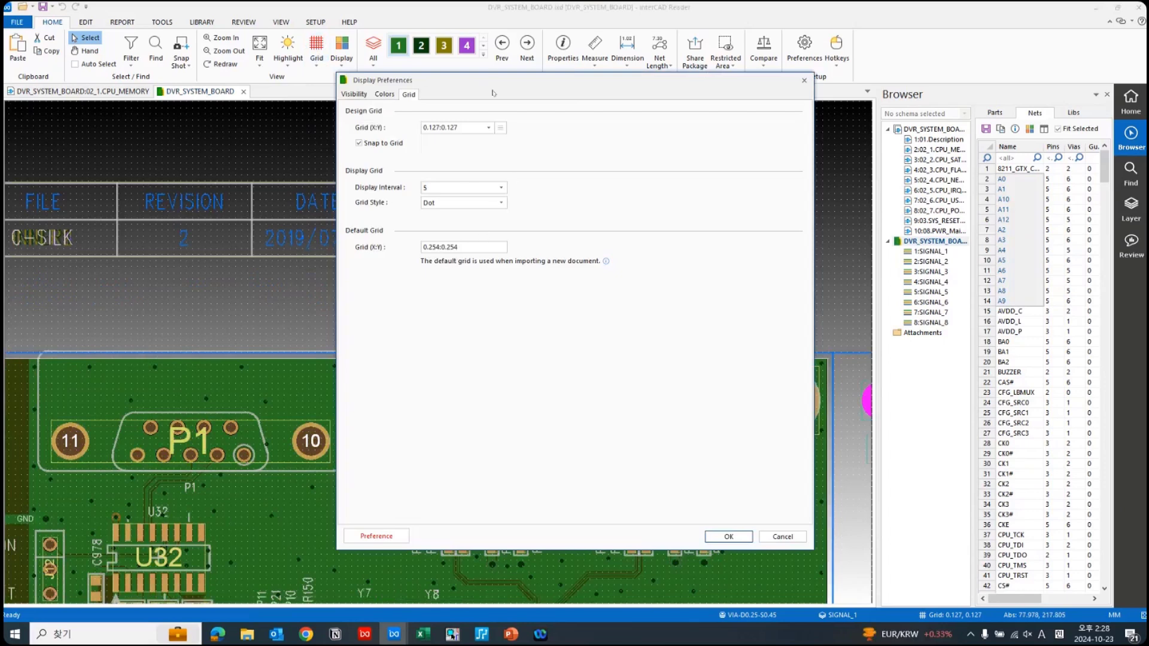
pyautogui.moveTo(592, 94); pyautogui.dragTo(644, 118)
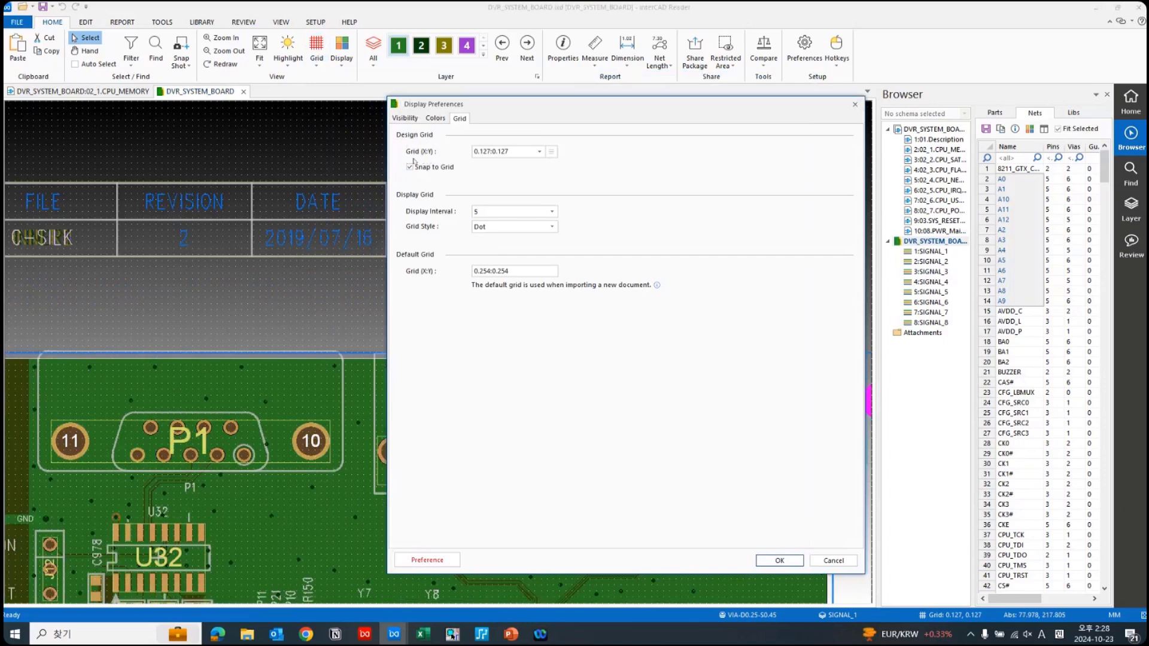
pyautogui.click(540, 152)
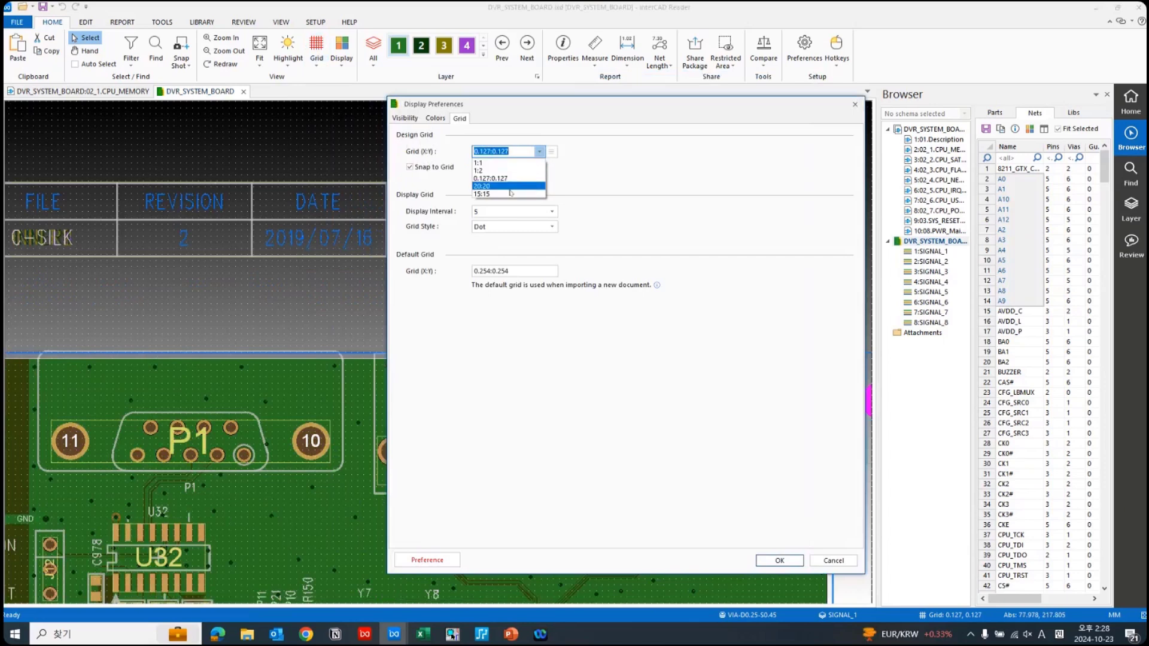
pyautogui.click(587, 179)
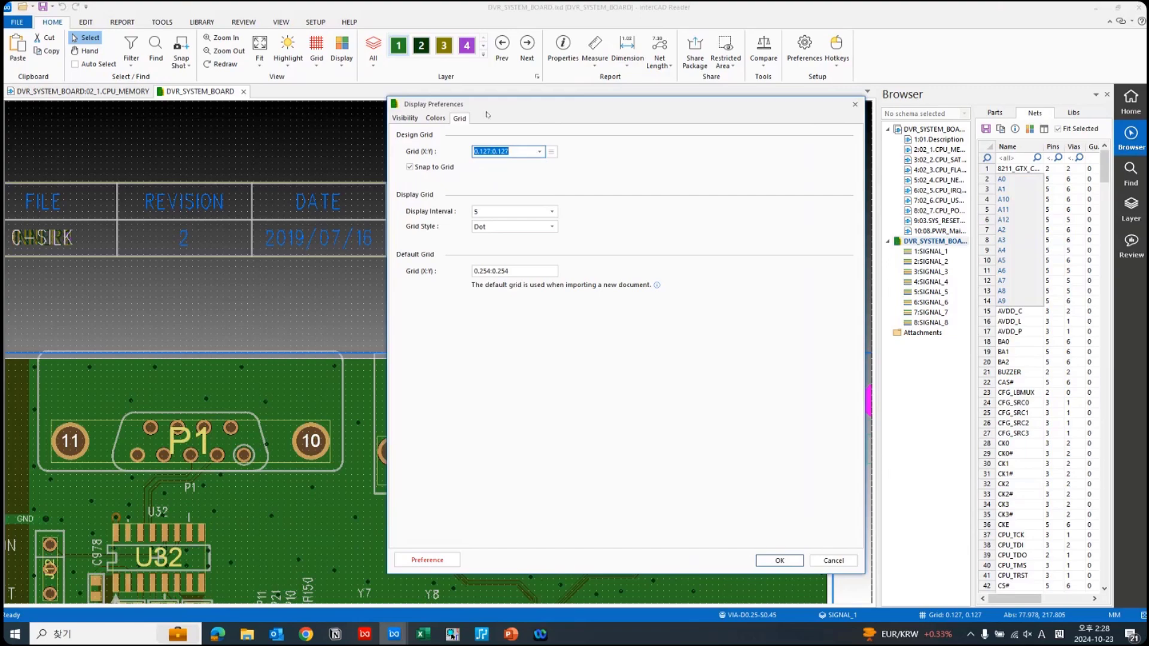
pyautogui.moveTo(589, 109); pyautogui.dragTo(726, 146)
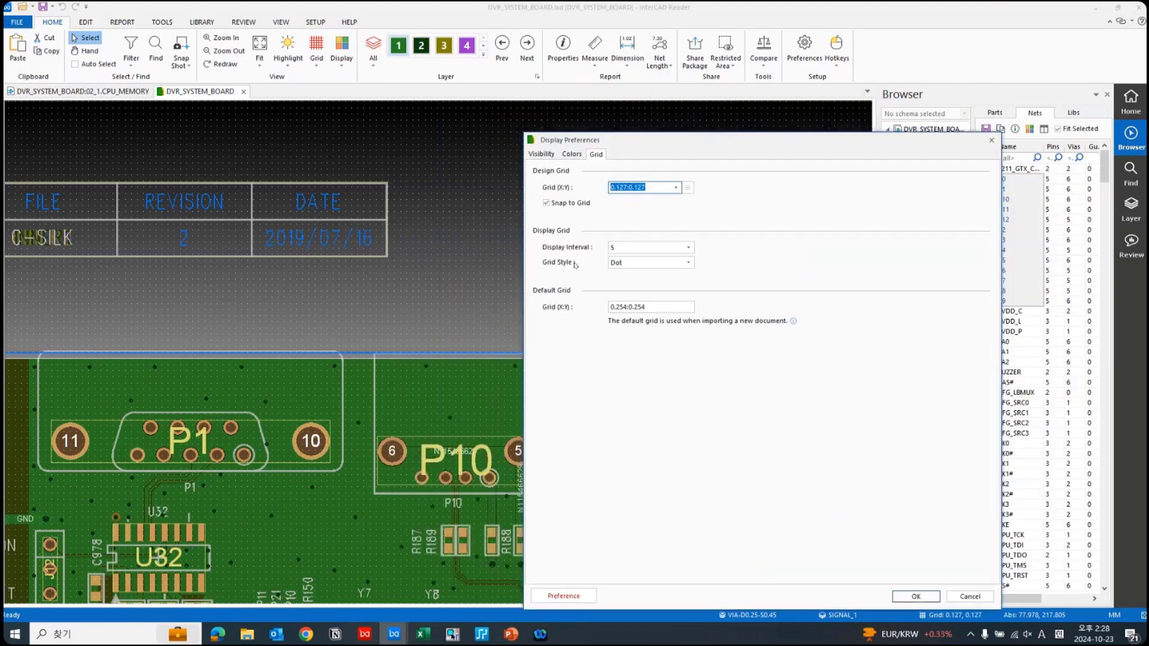
# - Examine the displayed grid dot spacing up close and look over the available display interval values
pyautogui.click(480, 296)
pyautogui.scroll(8, 383, 350)
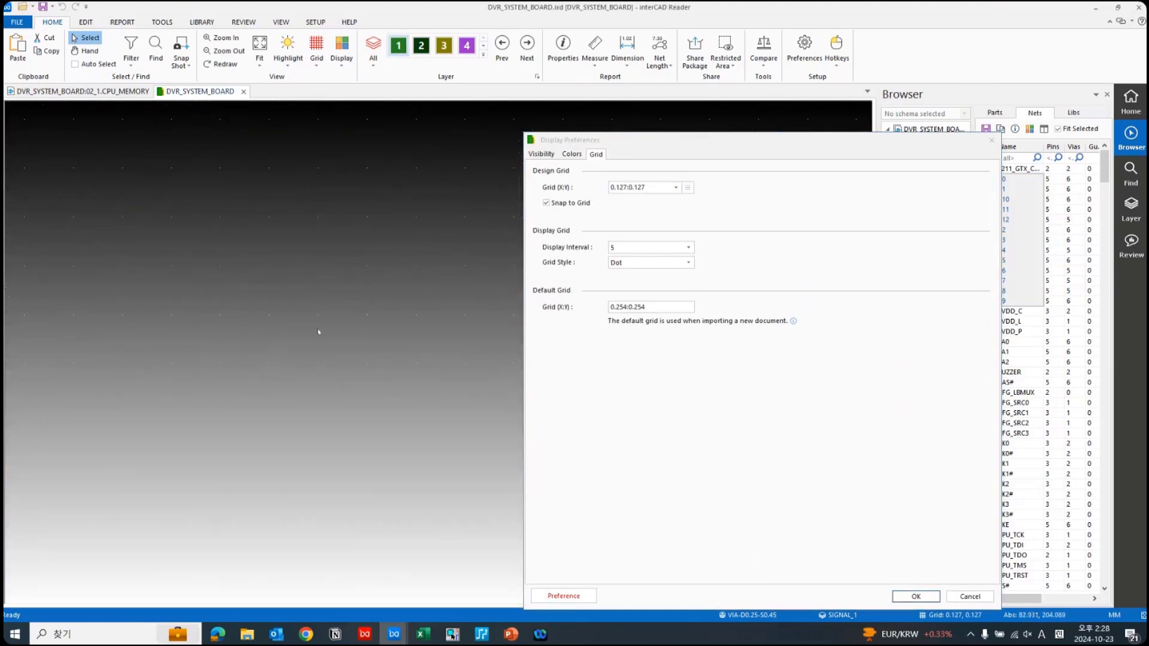
pyautogui.scroll(3, 240, 323)
pyautogui.click(655, 248)
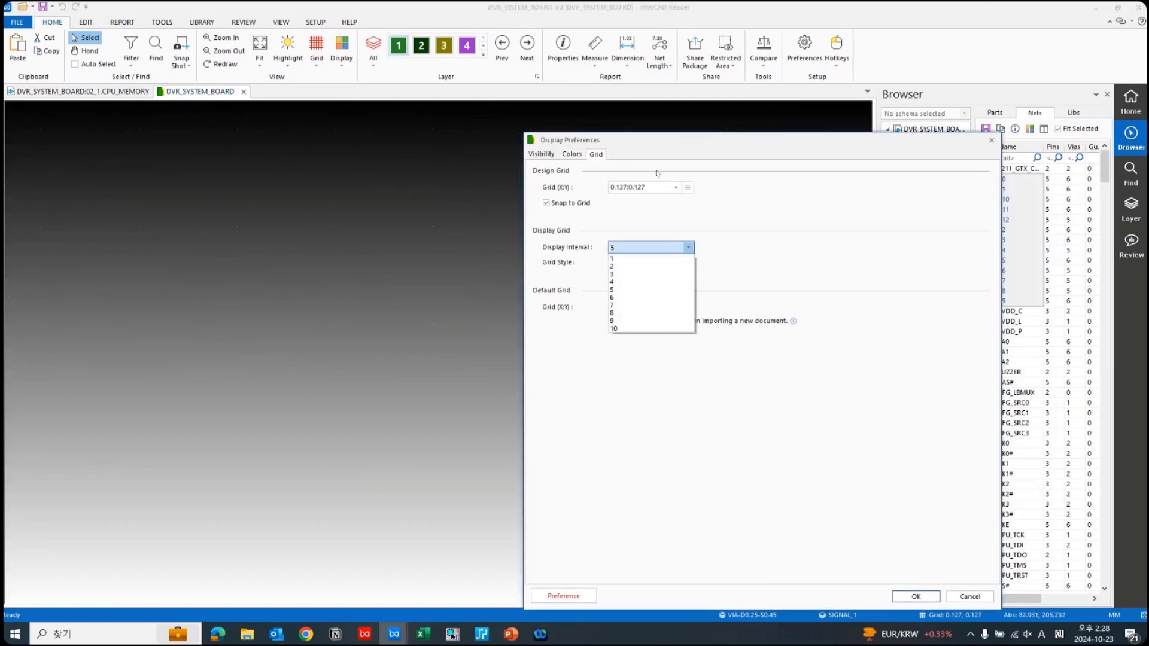
pyautogui.click(661, 144)
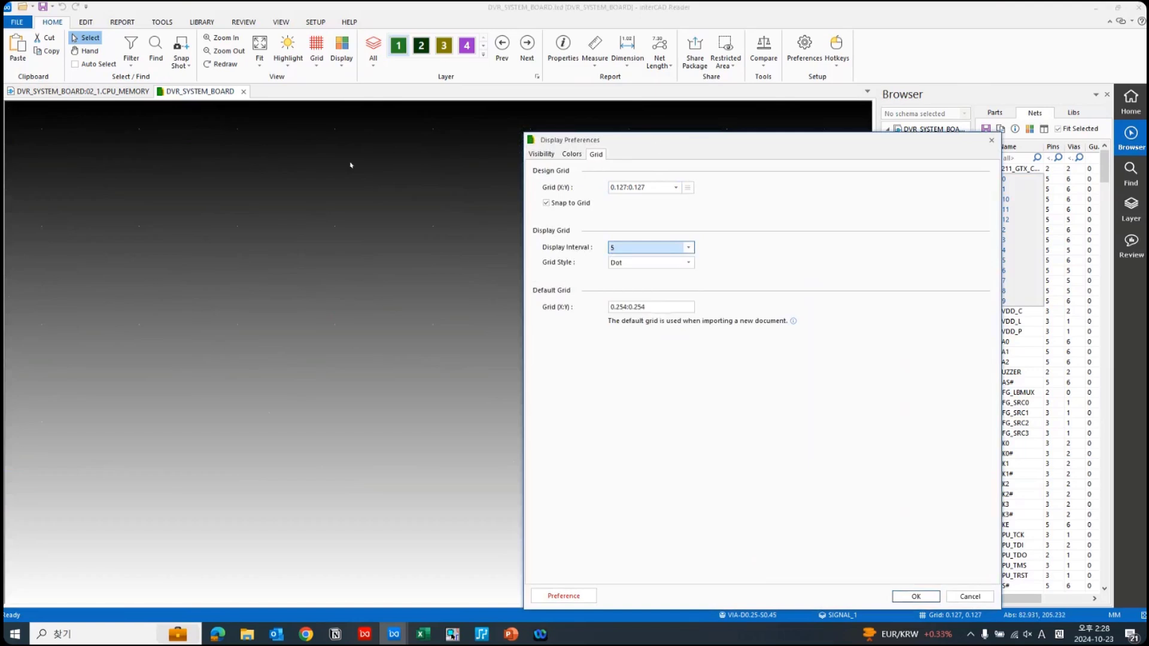
pyautogui.click(238, 135)
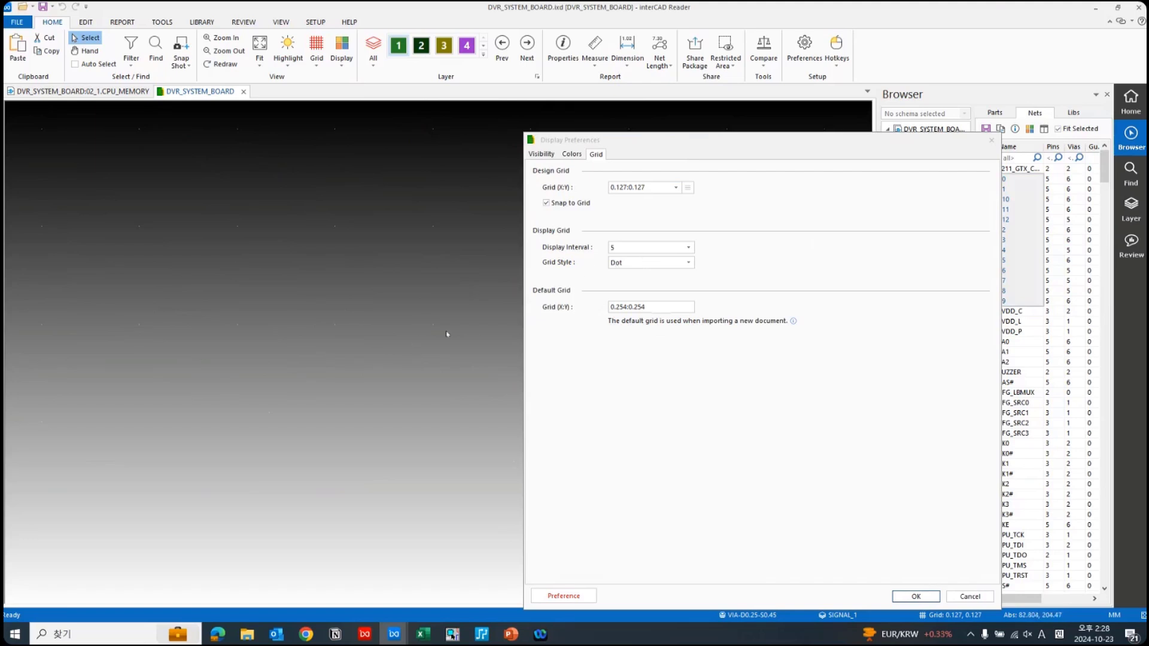
pyautogui.scroll(-5, 409, 374)
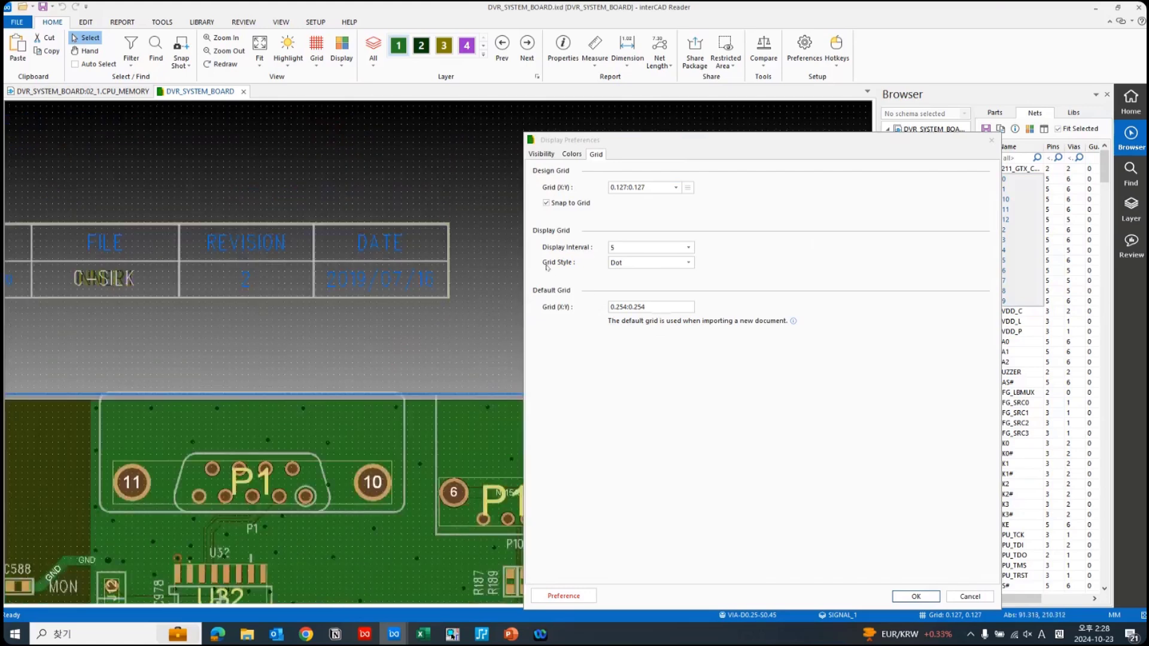
# - Try the Lines grid style, return it to Dot, and close the grid preferences without applying changes
pyautogui.click(628, 263)
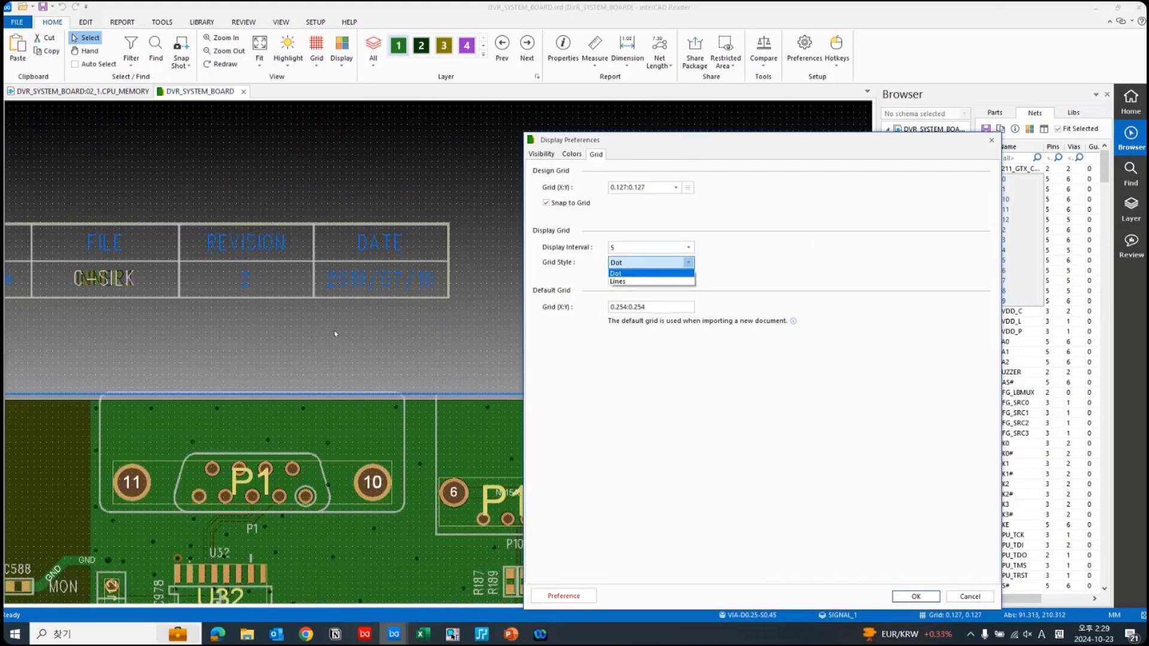
pyautogui.press('Down')
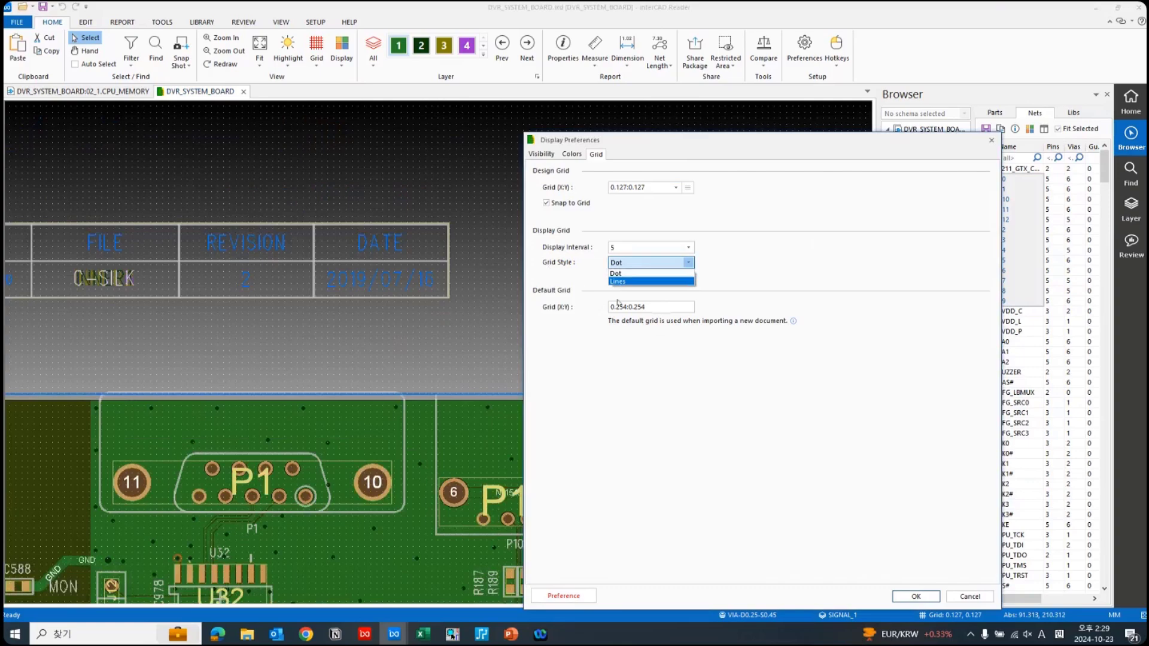
pyautogui.click(625, 282)
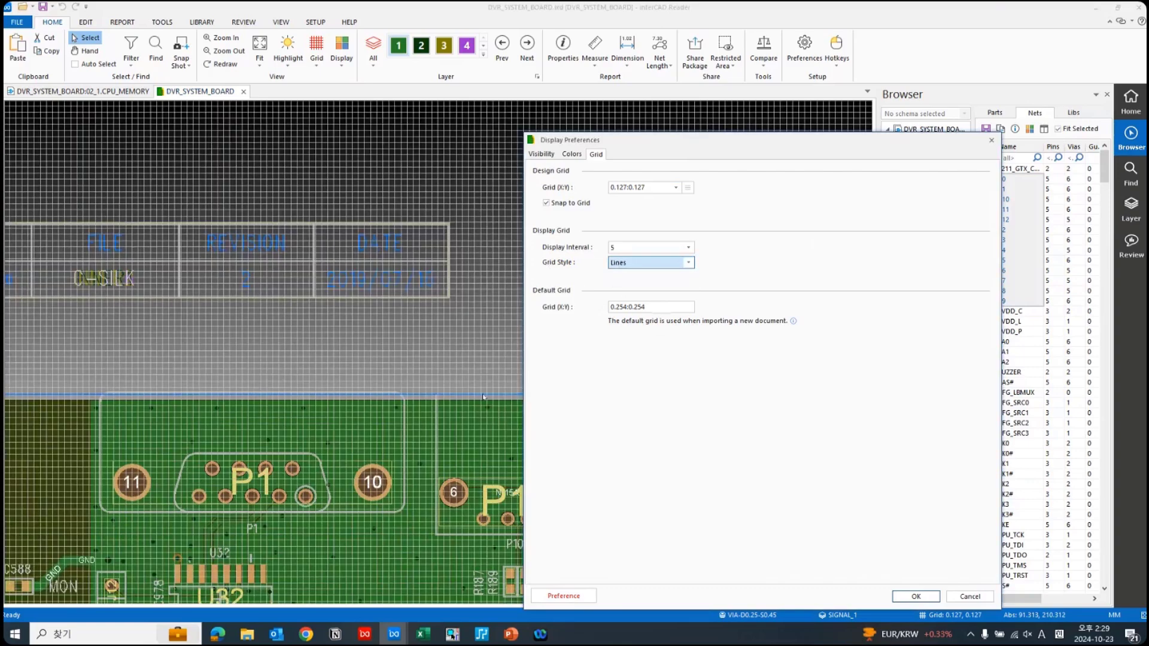
pyautogui.click(629, 266)
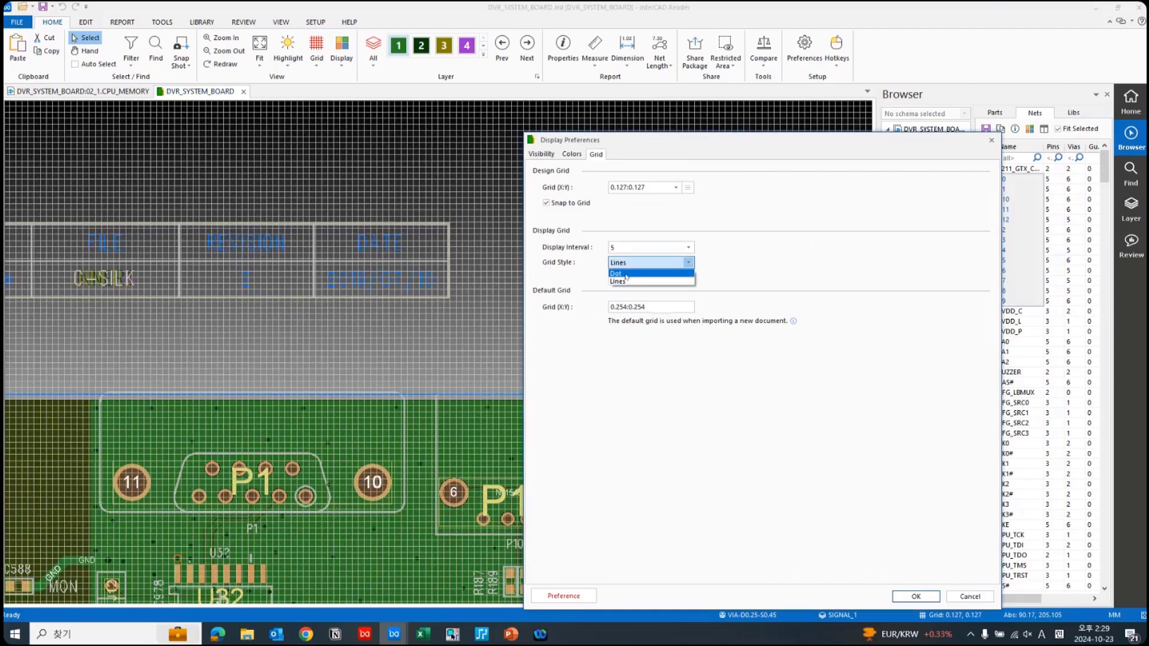
pyautogui.click(617, 273)
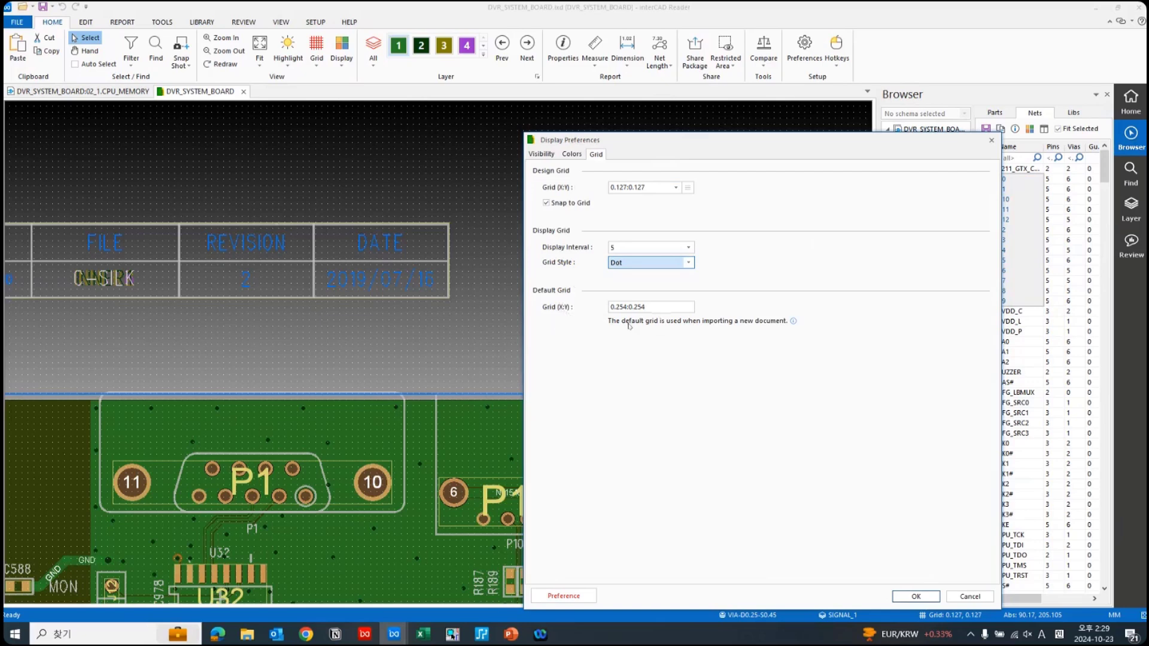
pyautogui.press('Tab')
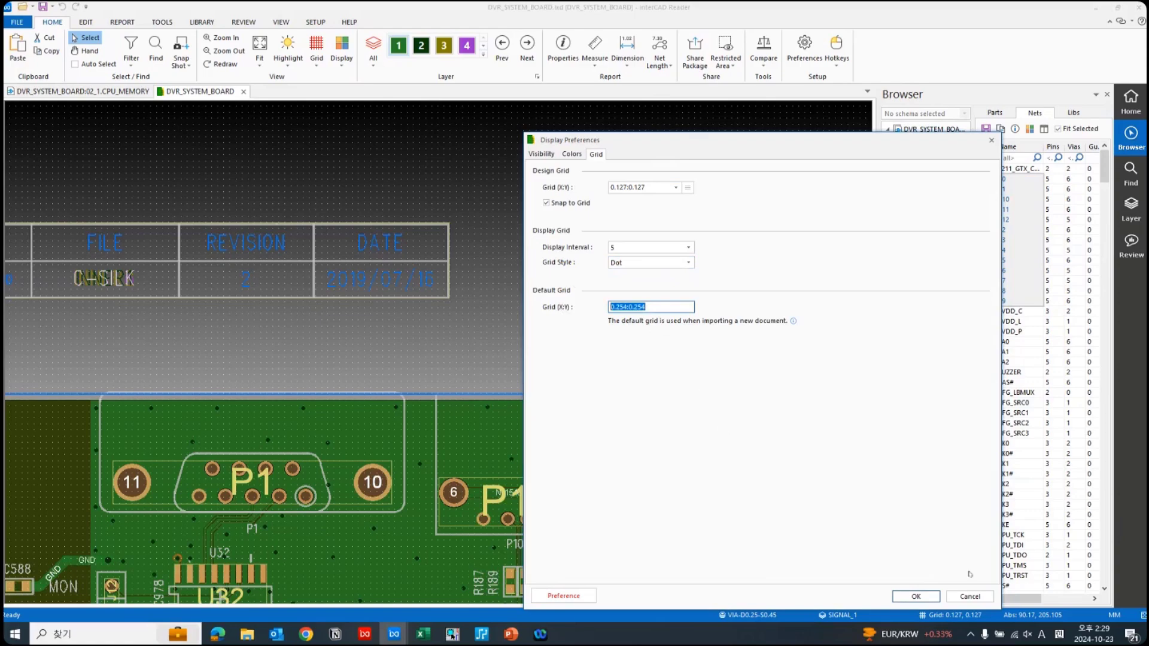
pyautogui.click(970, 597)
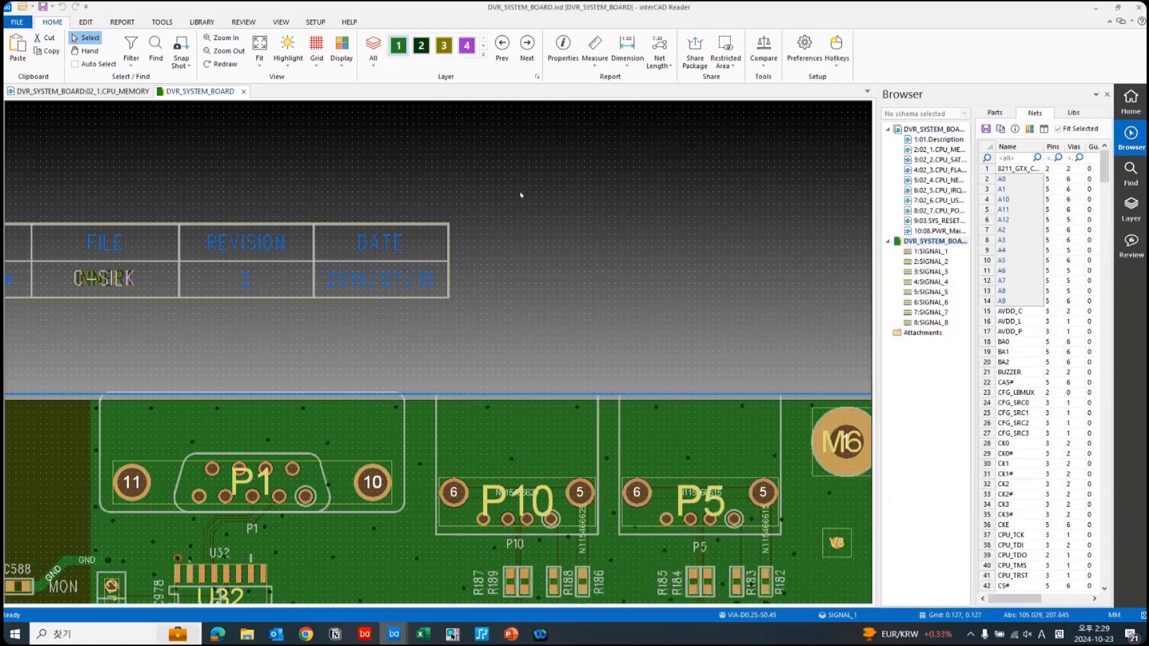
# - Fit the whole board in view and open the display preferences, placing the dialog clear of the board
pyautogui.press('Home')
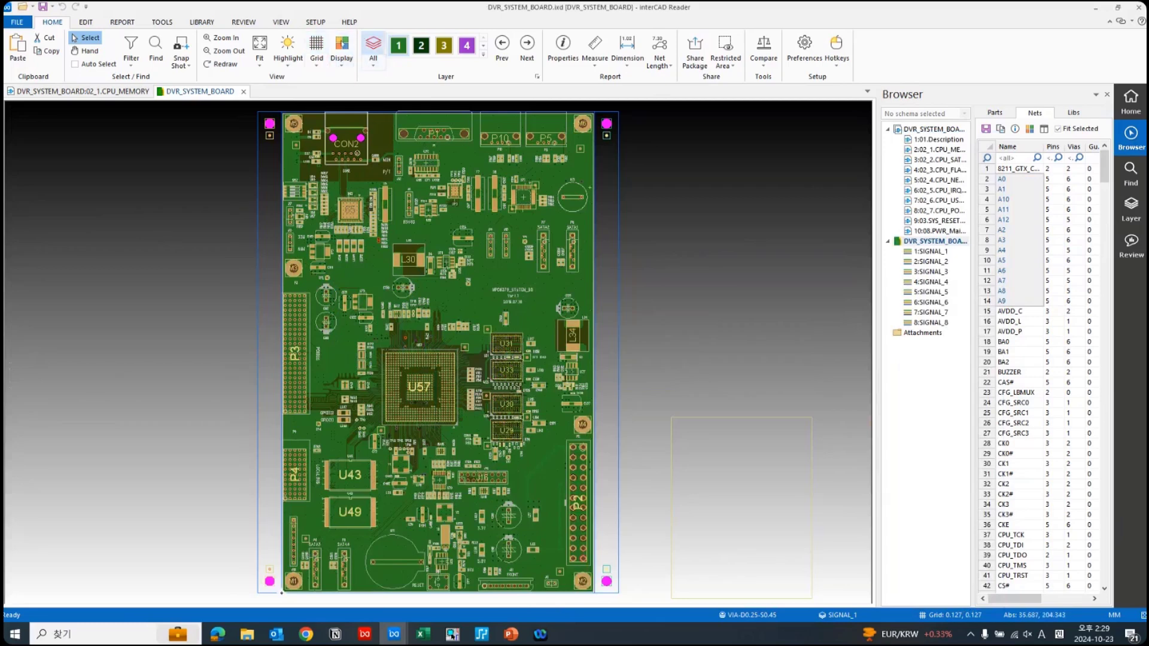
pyautogui.click(341, 51)
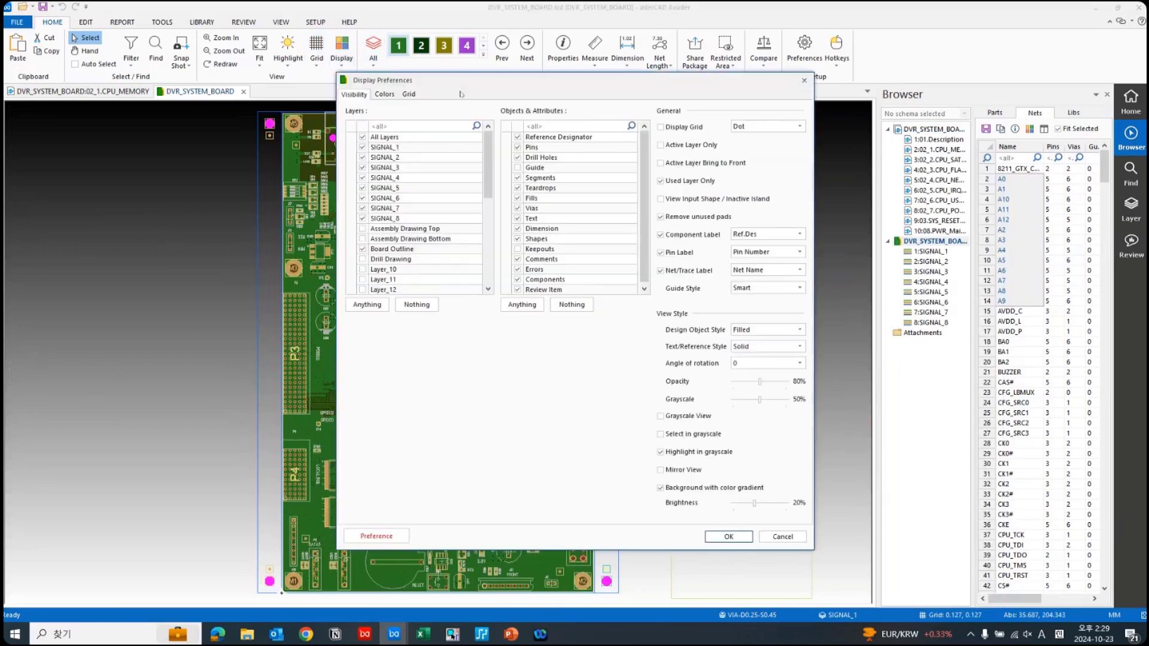
pyautogui.moveTo(512, 89); pyautogui.dragTo(793, 115)
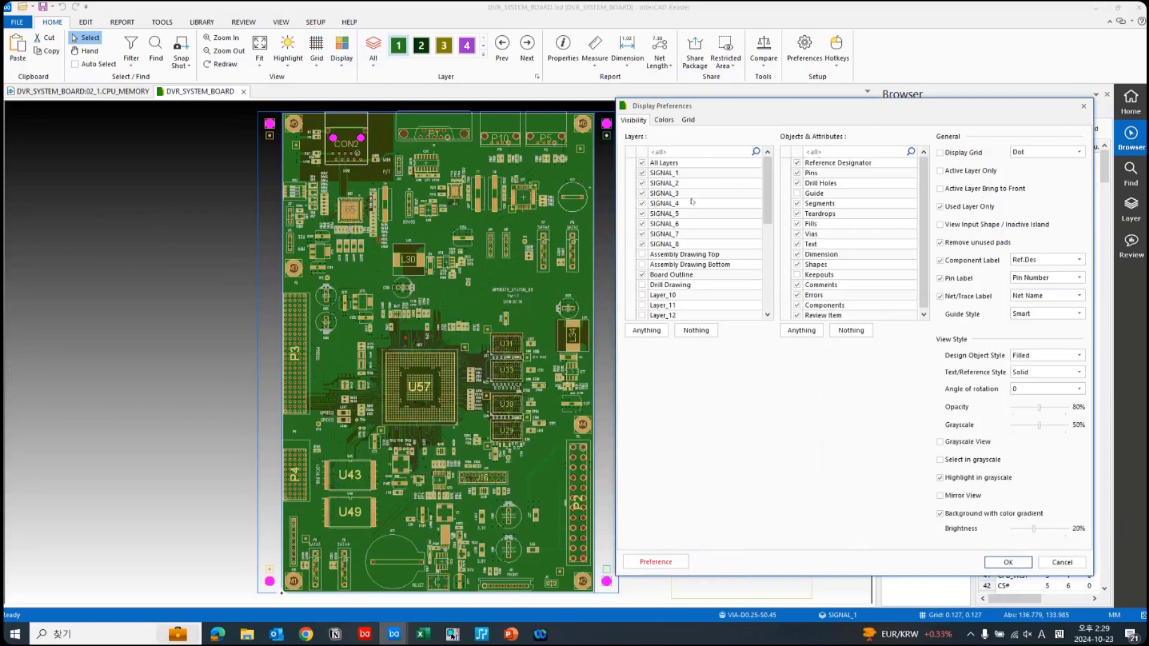
# - Try hiding the SIGNAL_1, SIGNAL_2 and SIGNAL_3 layers and restore their visibility
pyautogui.click(643, 177)
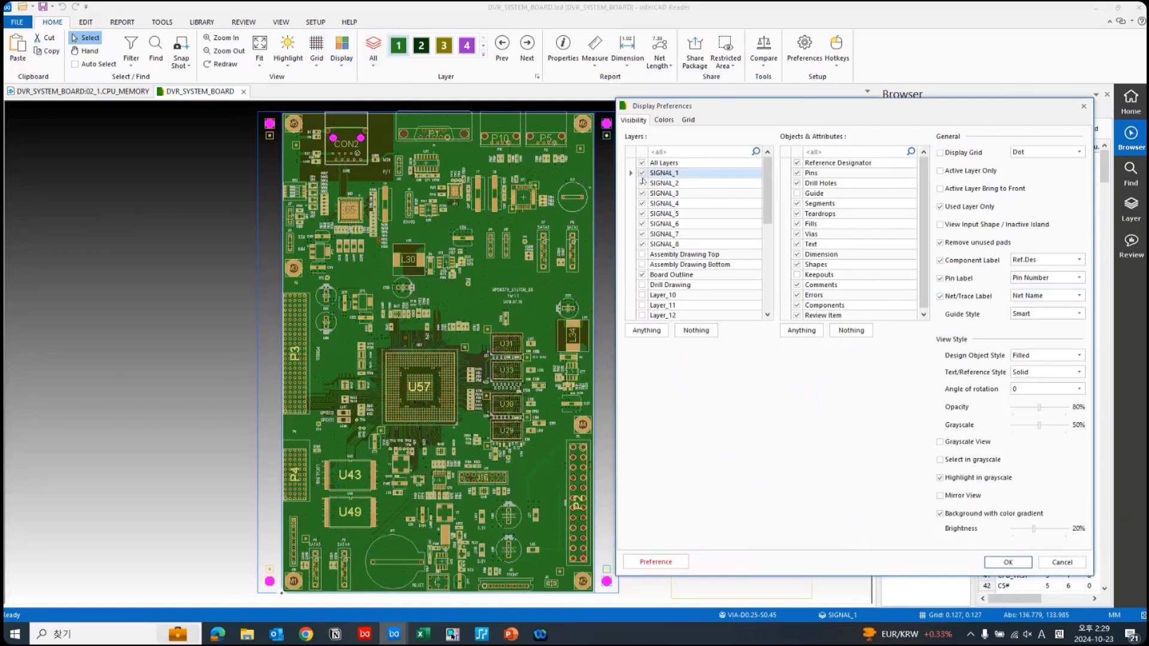
pyautogui.click(643, 194)
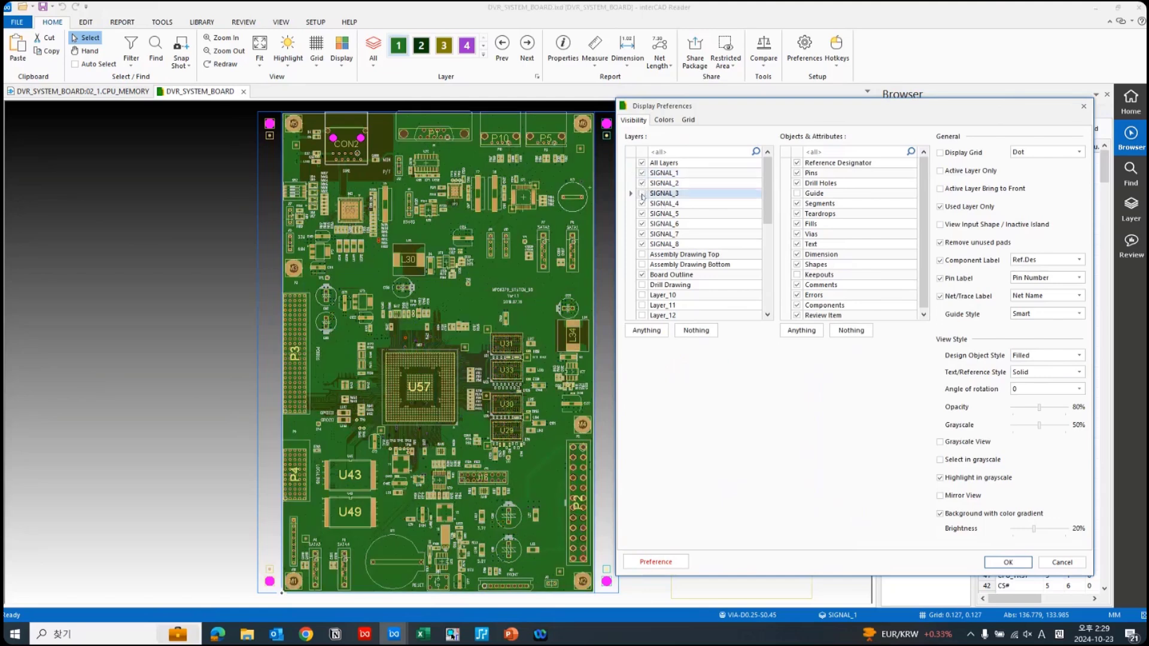
pyautogui.click(642, 185)
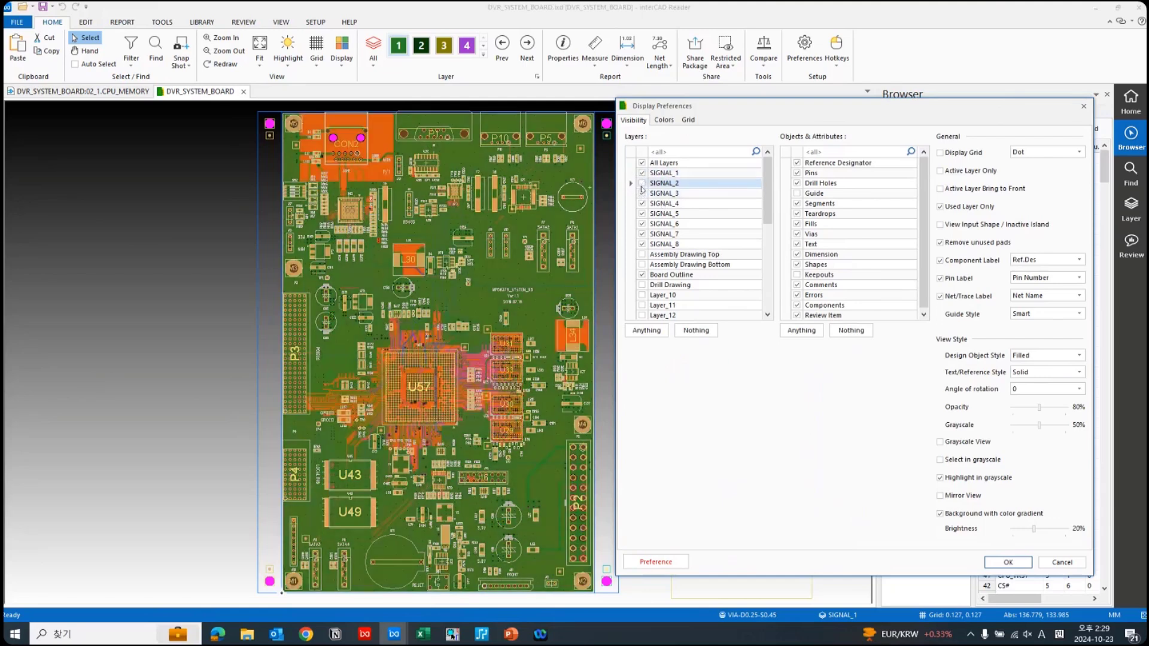
# - Try hiding the Fills objects on the board and show them again
pyautogui.click(506, 221)
pyautogui.scroll(2, 515, 210)
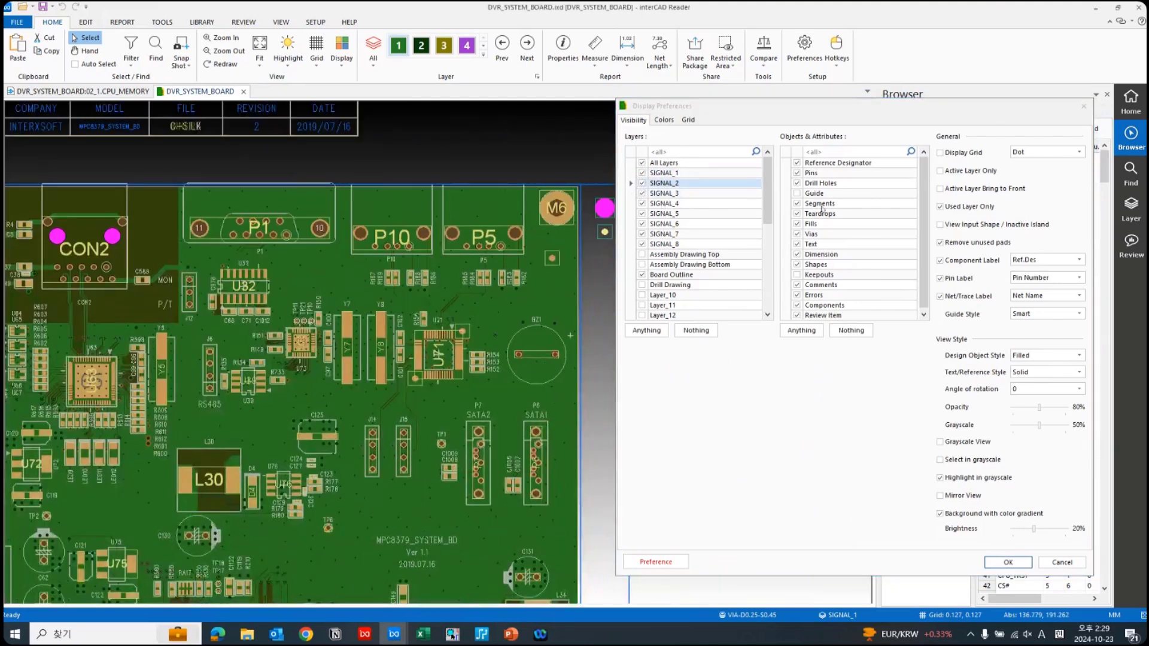
pyautogui.click(796, 224)
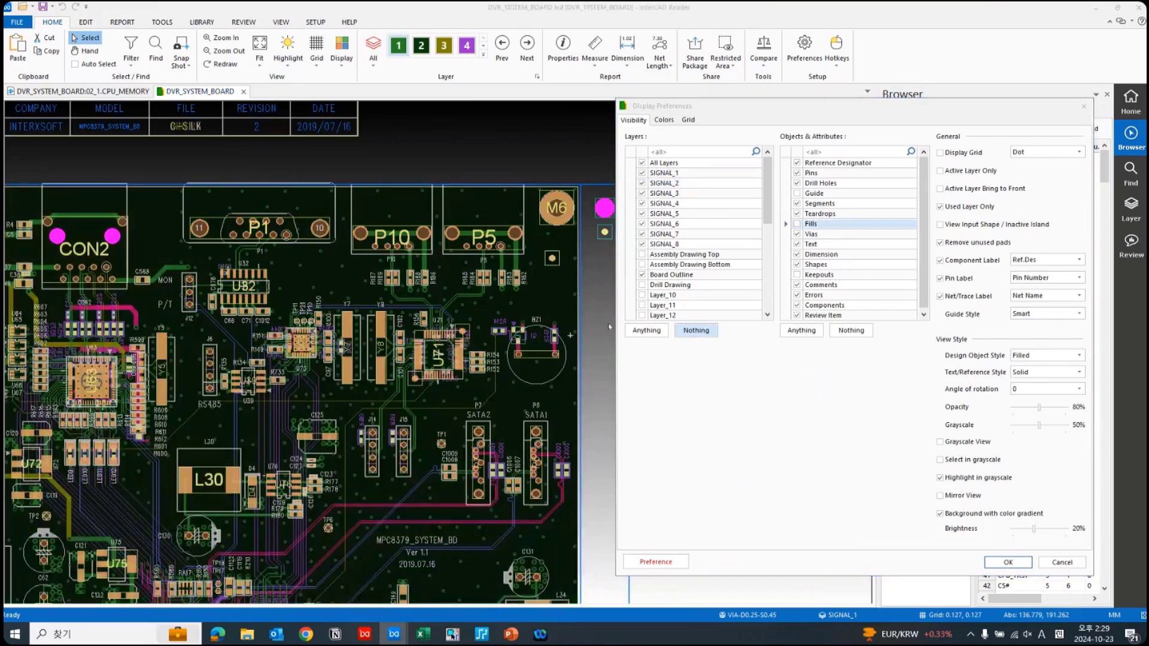
pyautogui.click(796, 225)
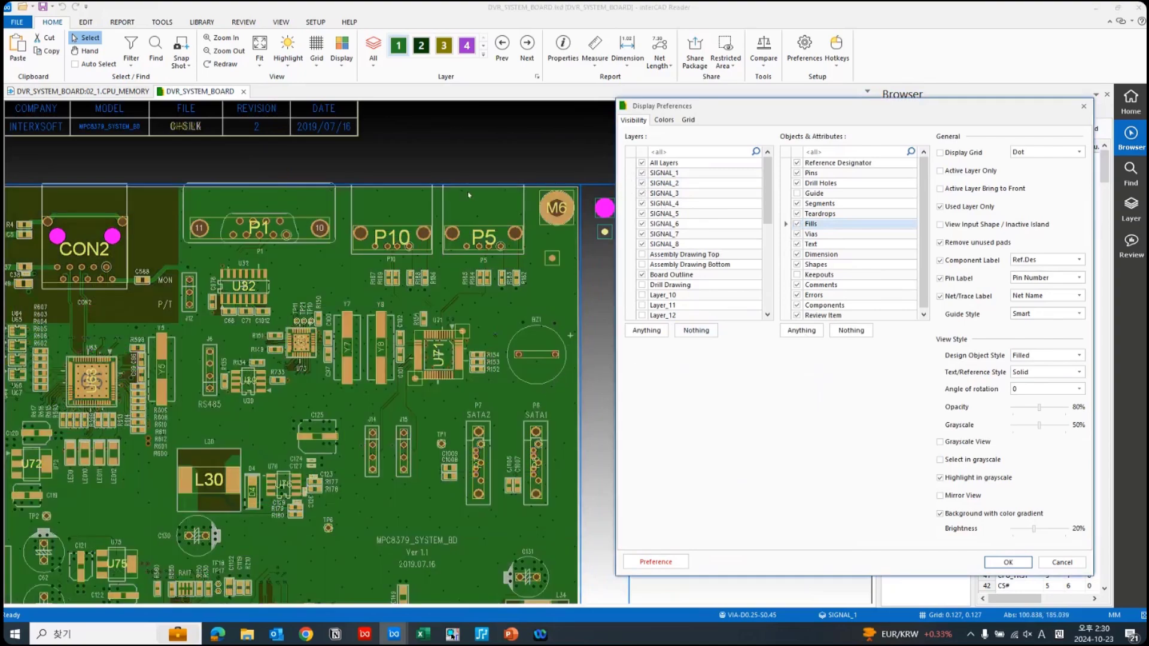
# - Try the Part Number and Geometry component labels around connector P10 and return the label to Ref.Des
pyautogui.click(362, 355)
pyautogui.scroll(5, 394, 250)
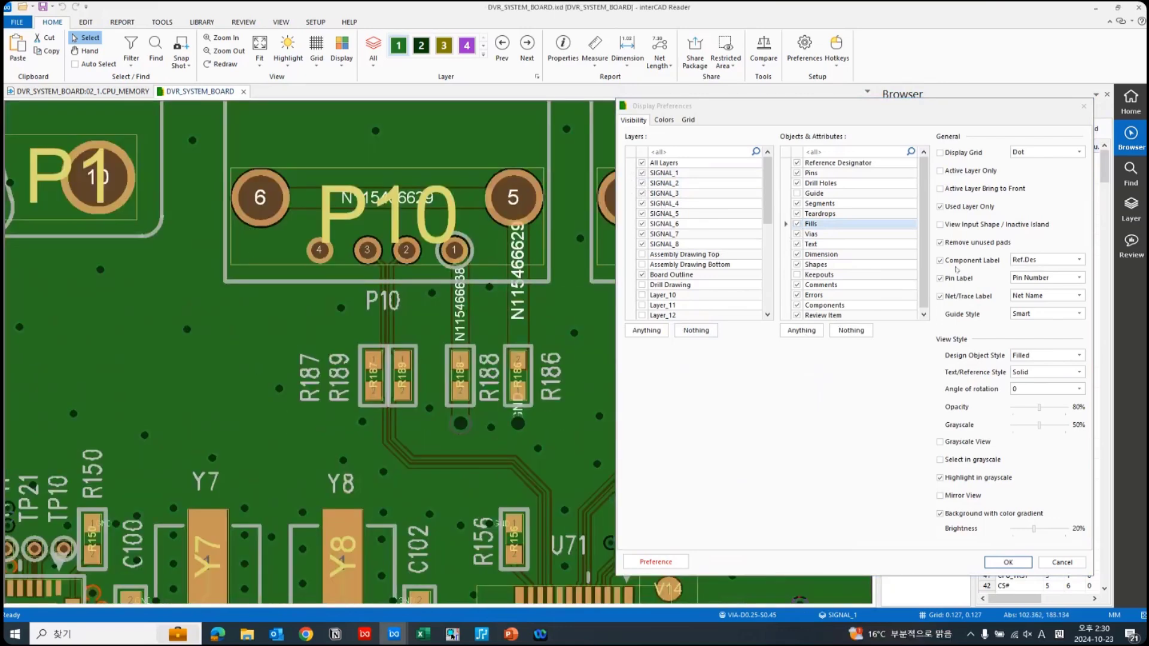
pyautogui.moveTo(915, 112); pyautogui.dragTo(951, 114)
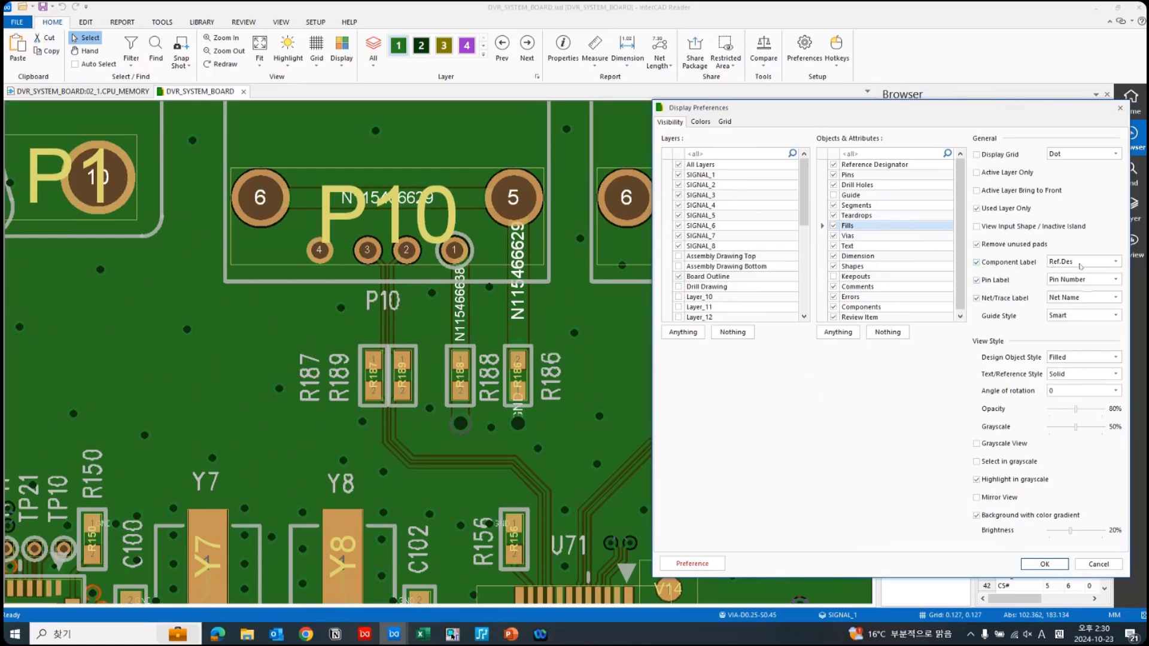
pyautogui.click(1083, 265)
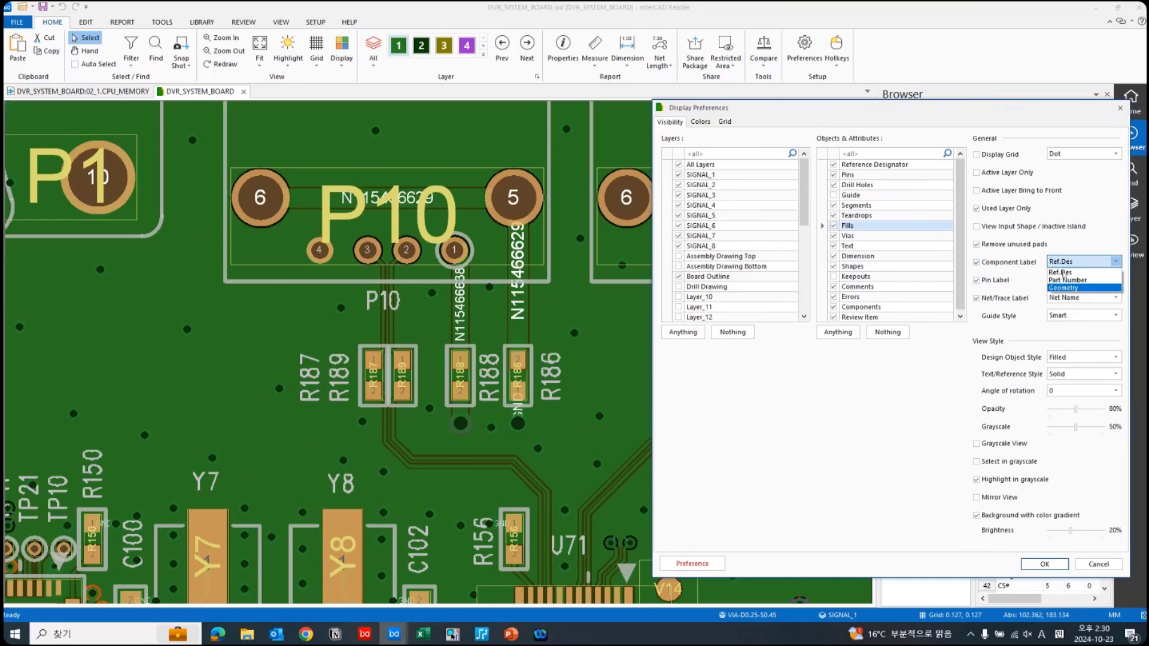
pyautogui.click(1074, 280)
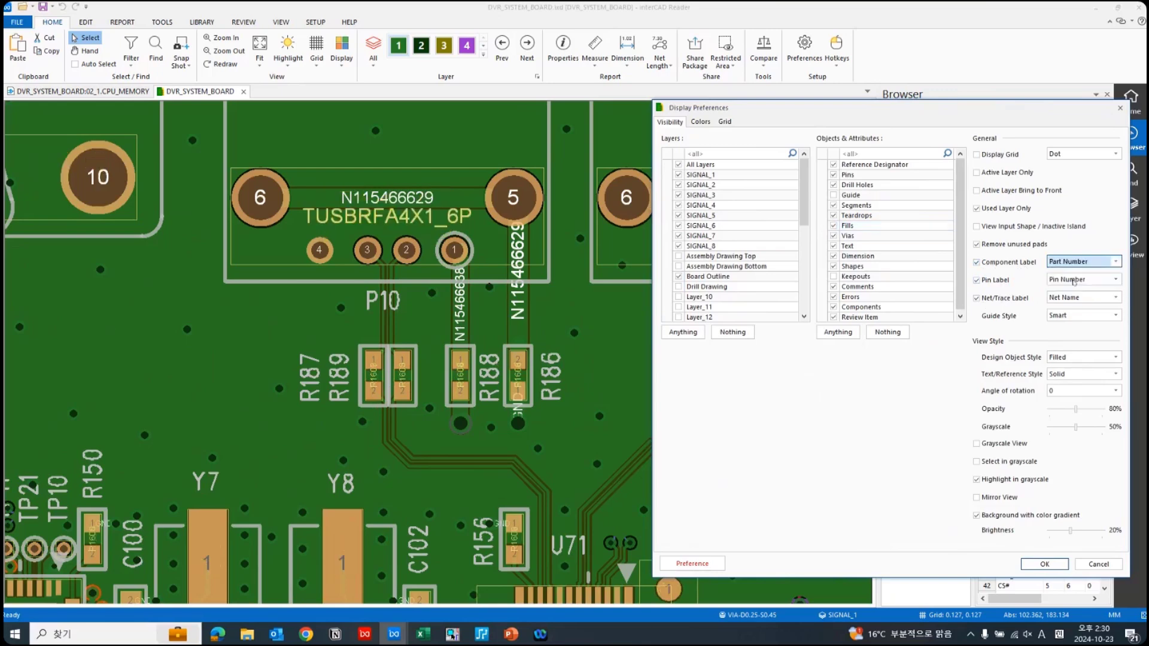
pyautogui.click(1078, 262)
pyautogui.click(1077, 288)
pyautogui.click(1076, 267)
pyautogui.click(1072, 279)
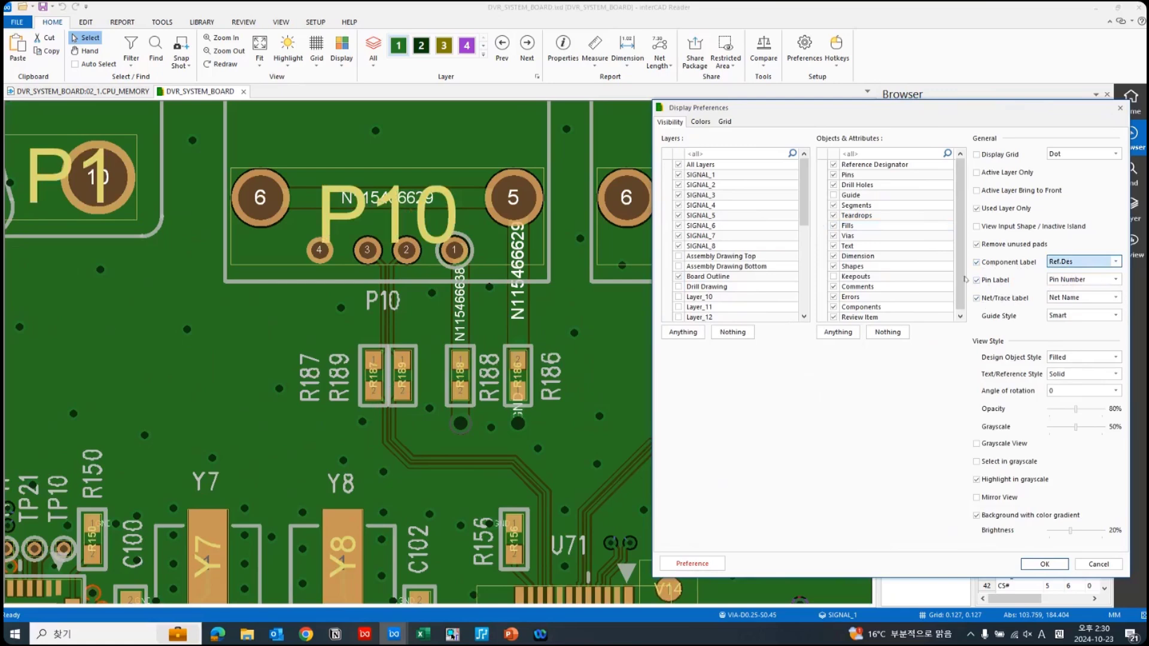
# - Try the Pin Name, Pin Point and Net Name pin labels on connector P10 and return the label to Pin Number
pyautogui.click(1074, 280)
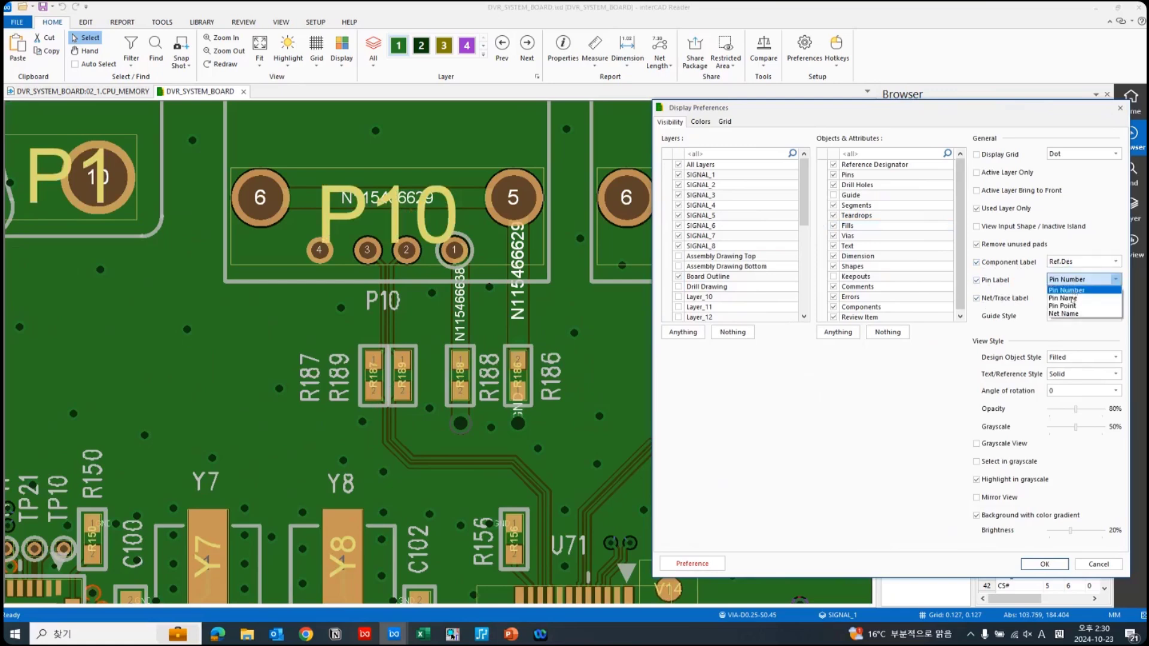
pyautogui.click(1069, 298)
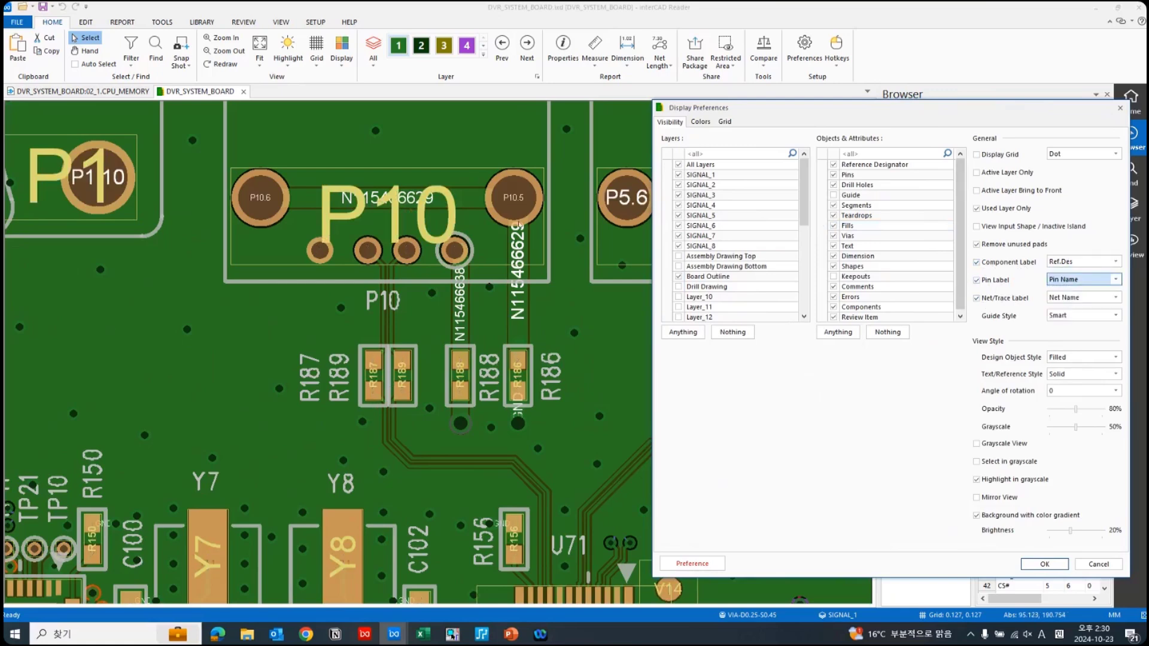
pyautogui.click(1071, 279)
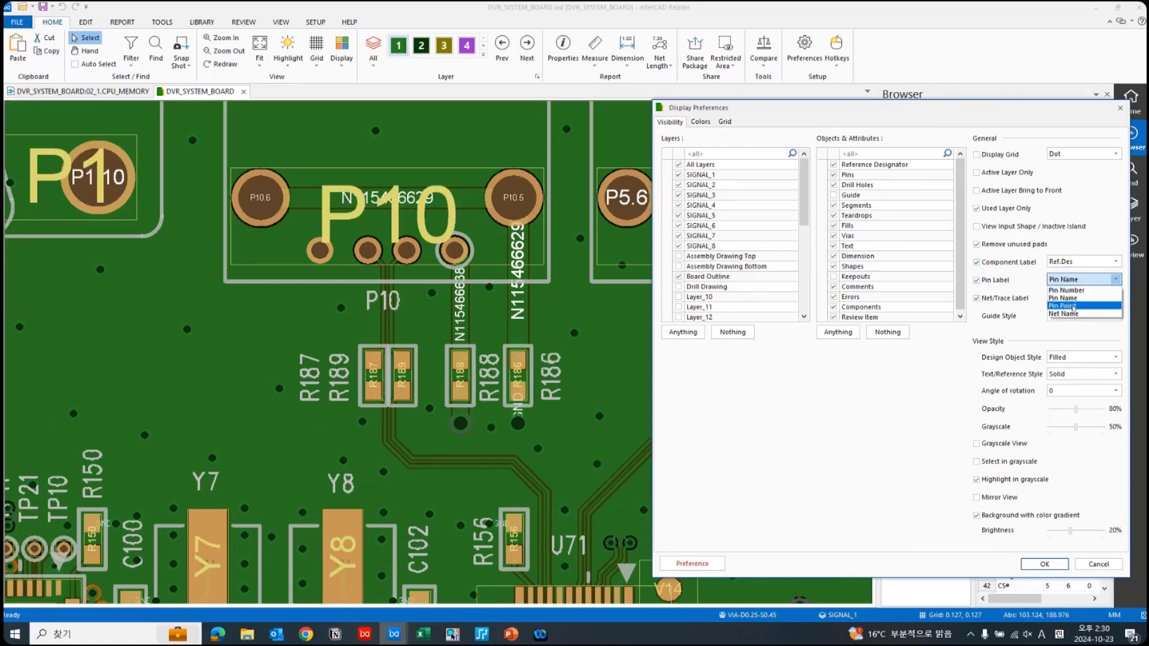
pyautogui.click(1073, 305)
pyautogui.click(1073, 279)
pyautogui.click(1071, 314)
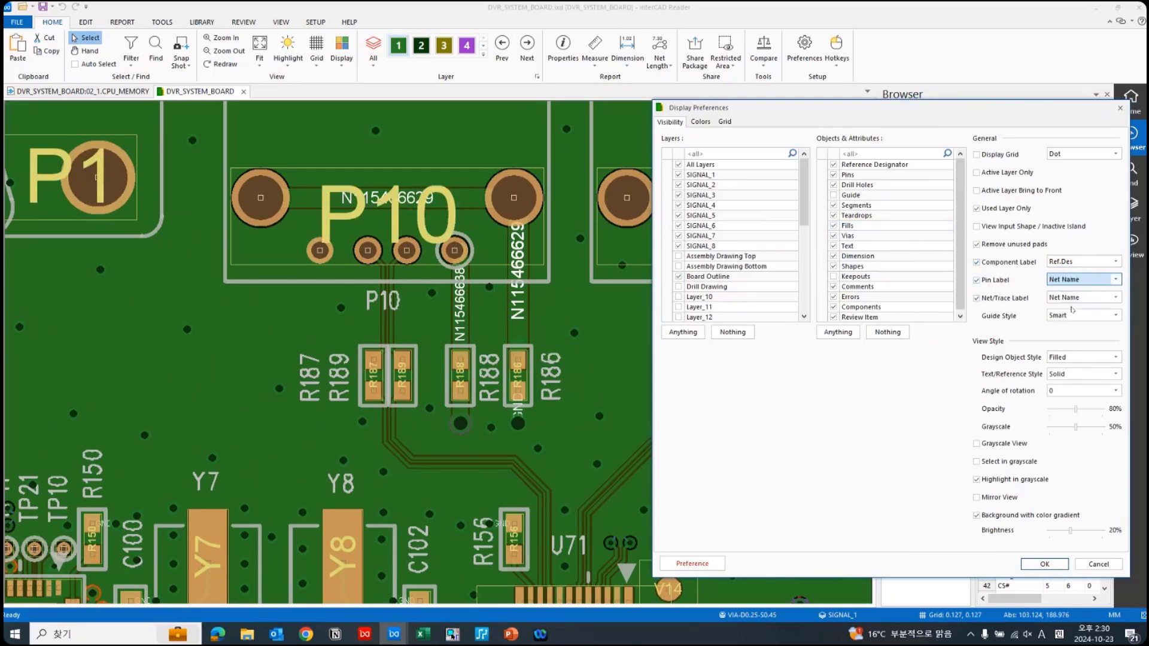
pyautogui.click(1077, 279)
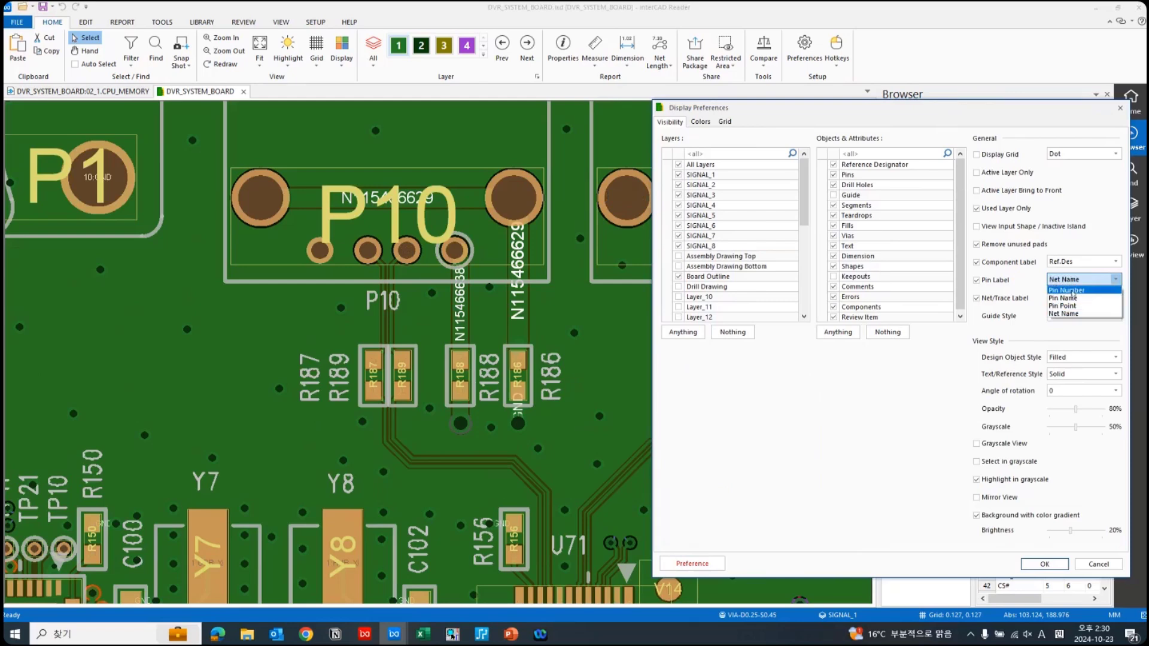
pyautogui.click(1073, 289)
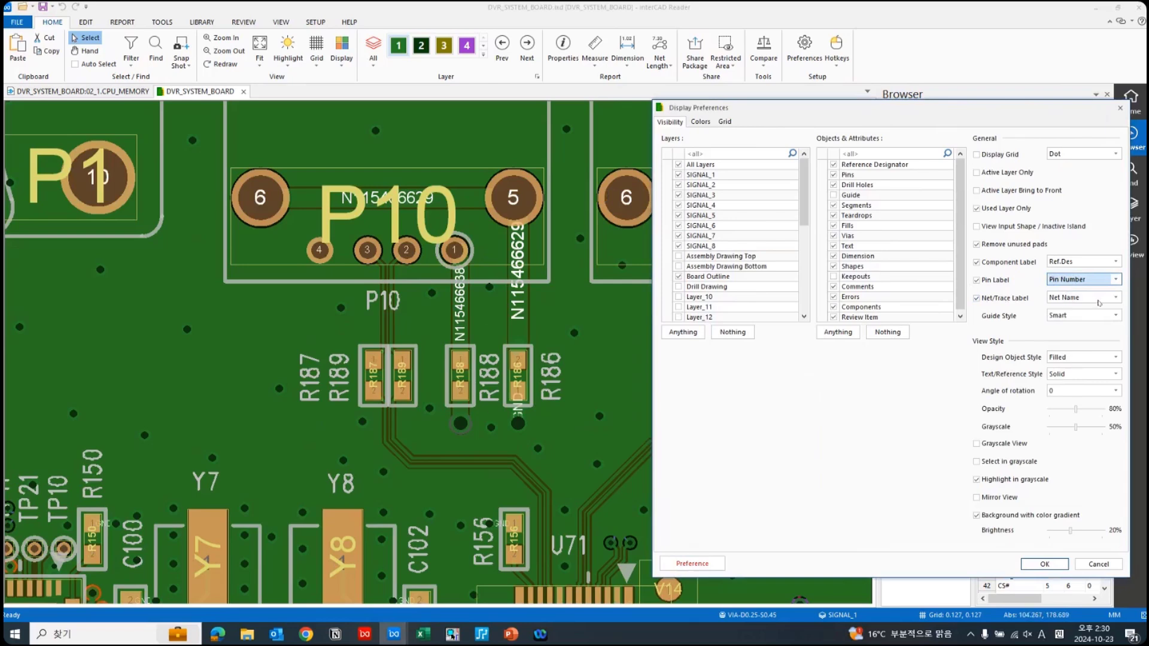
# - Turn the Net/Trace Label off and back on while viewing the USB_DM2 and USB_DP2 traces up close
pyautogui.click(414, 396)
pyautogui.scroll(2, 414, 397)
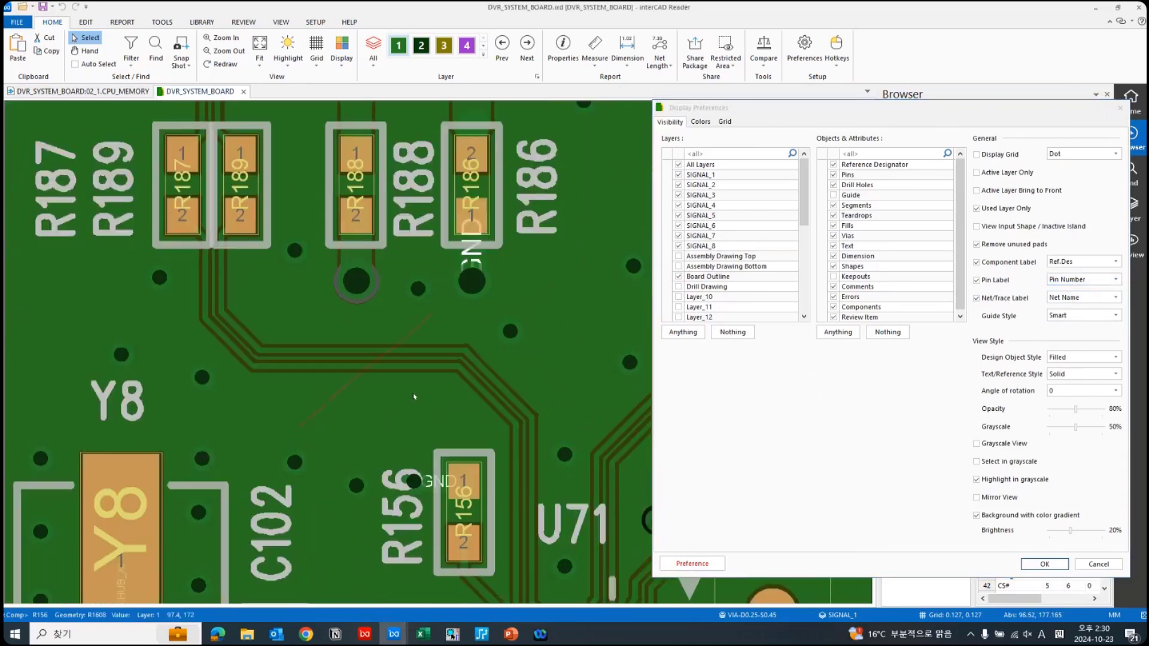
pyautogui.scroll(2, 414, 397)
pyautogui.scroll(2, 533, 282)
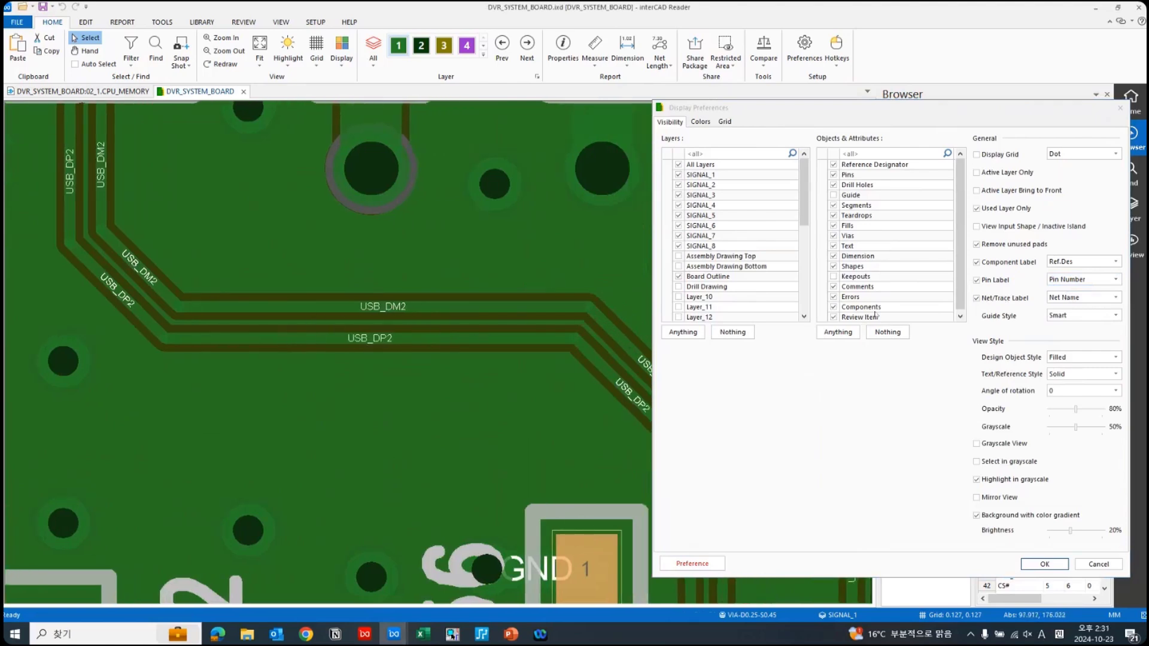
pyautogui.click(1111, 298)
pyautogui.click(988, 303)
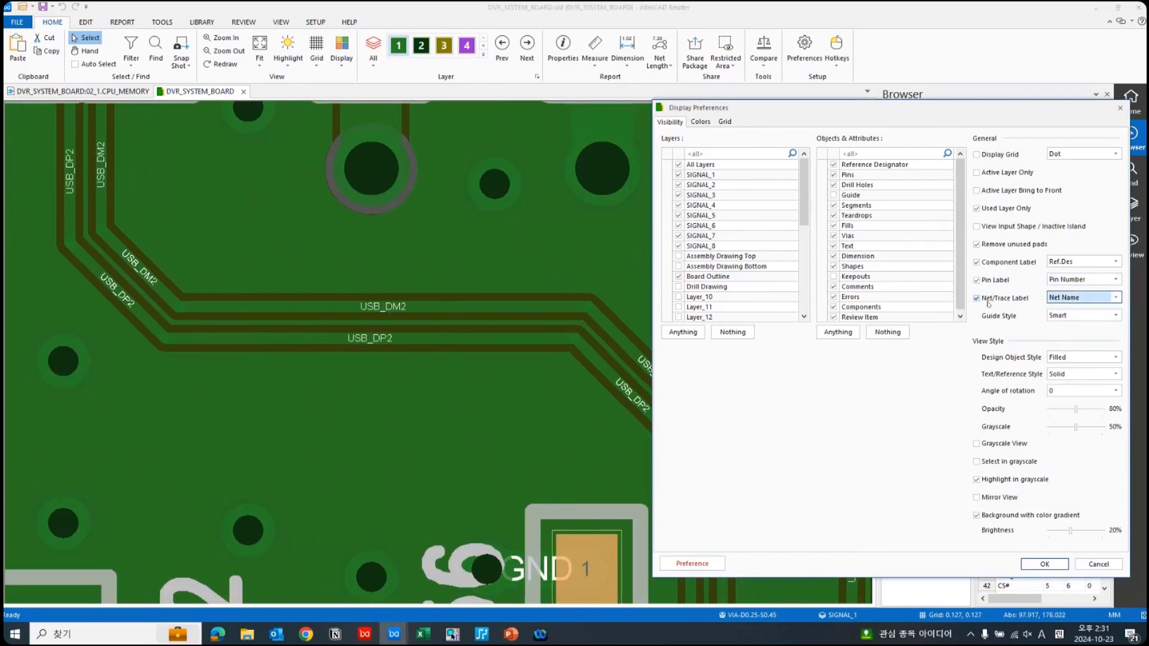
pyautogui.click(988, 301)
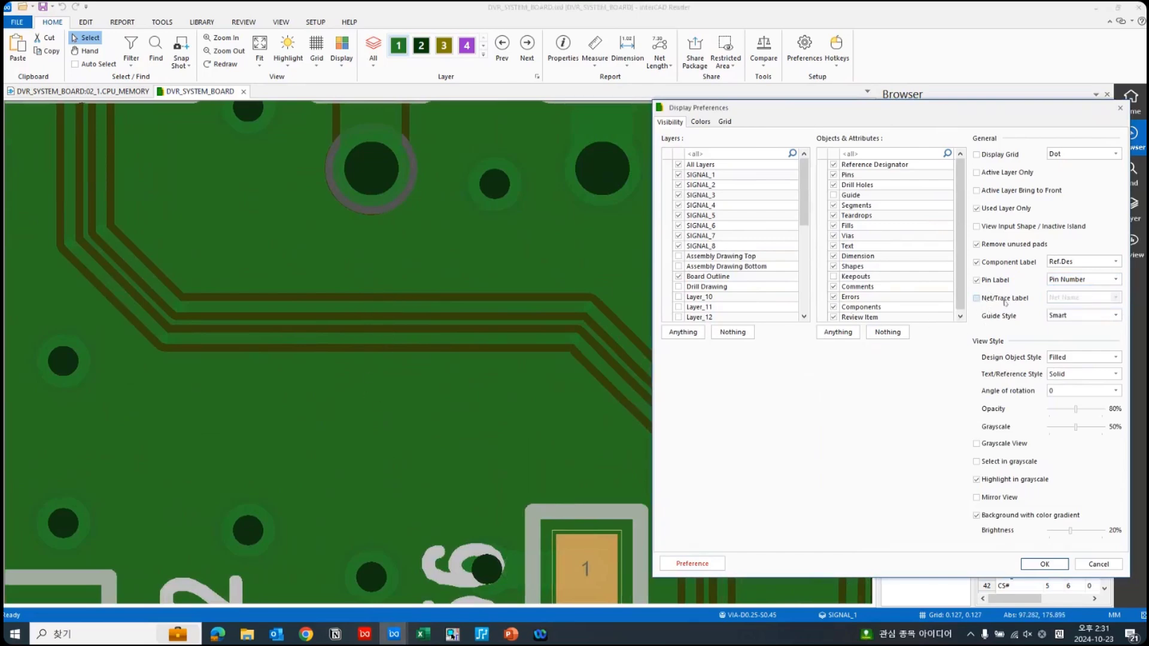
pyautogui.click(1003, 302)
# - Try the Outline and Centerline design object styles on the R186 to R189 area and return the style to Filled
pyautogui.scroll(-3, 490, 113)
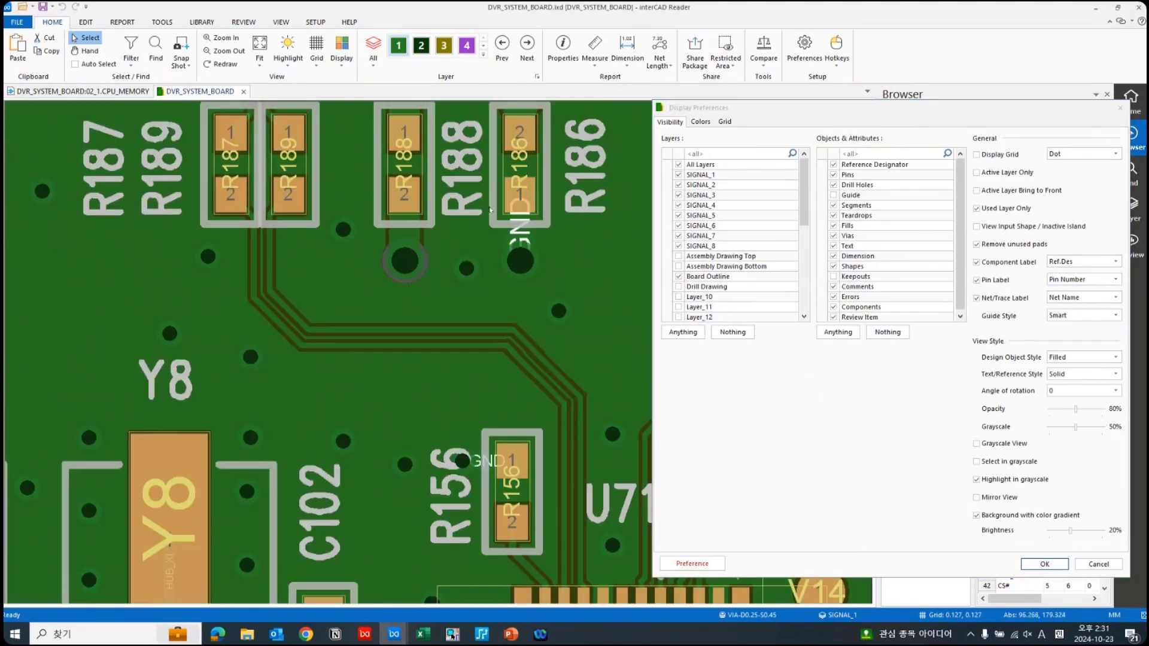
pyautogui.moveTo(490, 114); pyautogui.dragTo(489, 319, button='middle')
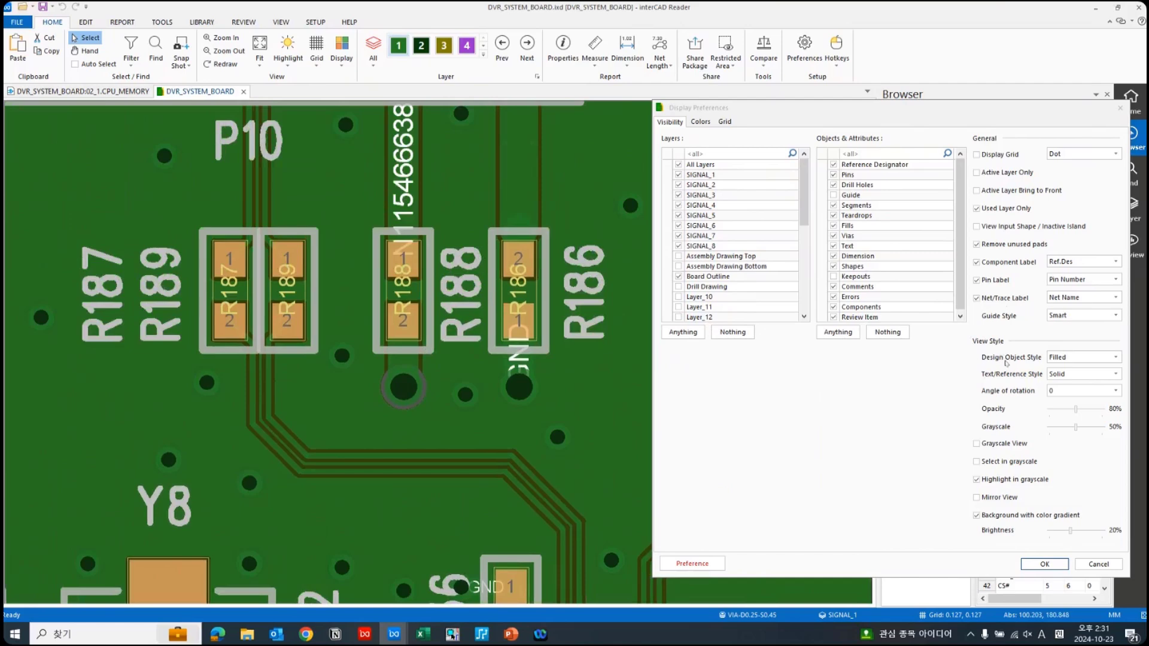
pyautogui.click(1069, 358)
pyautogui.click(1071, 368)
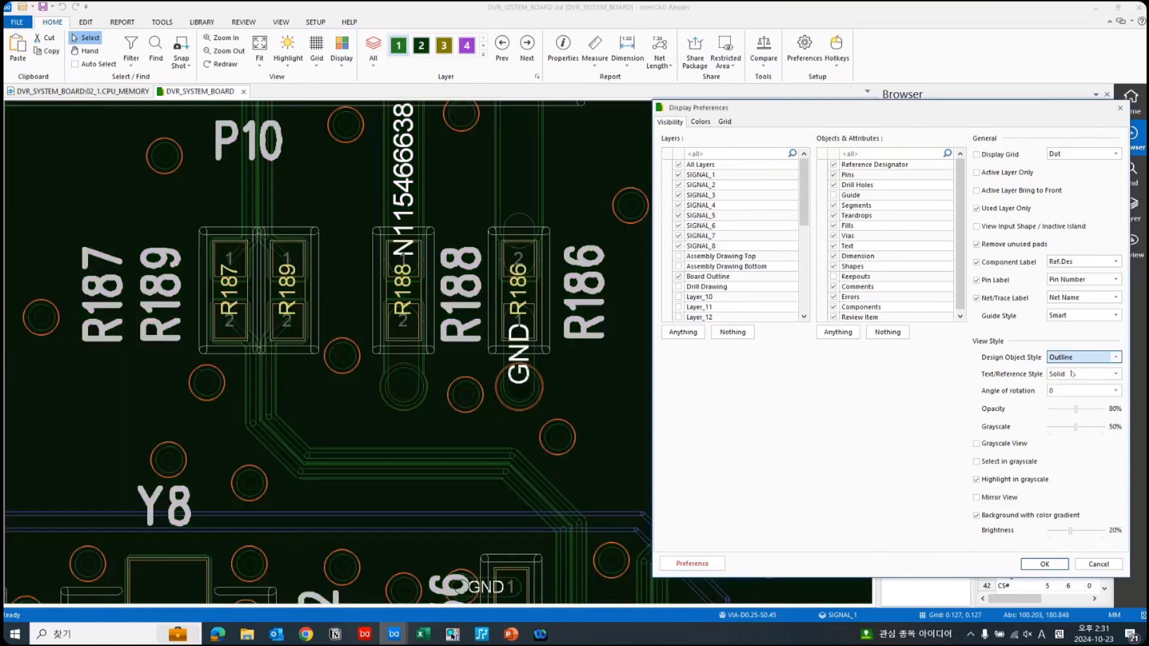
pyautogui.click(1074, 359)
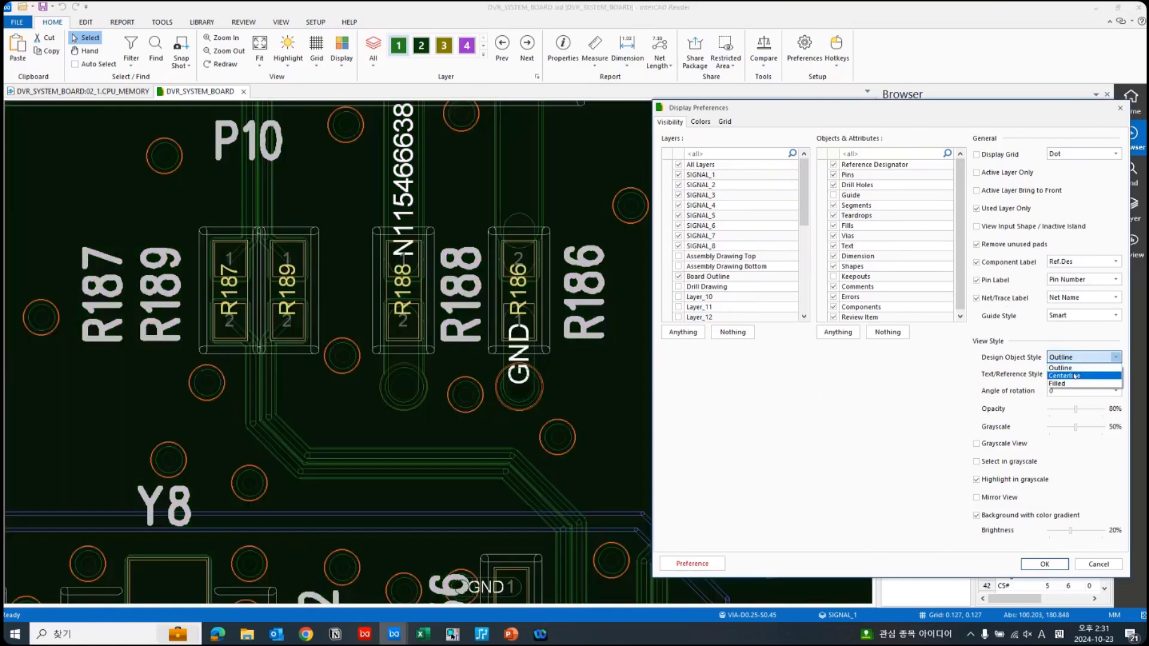
pyautogui.click(1075, 375)
pyautogui.click(1077, 359)
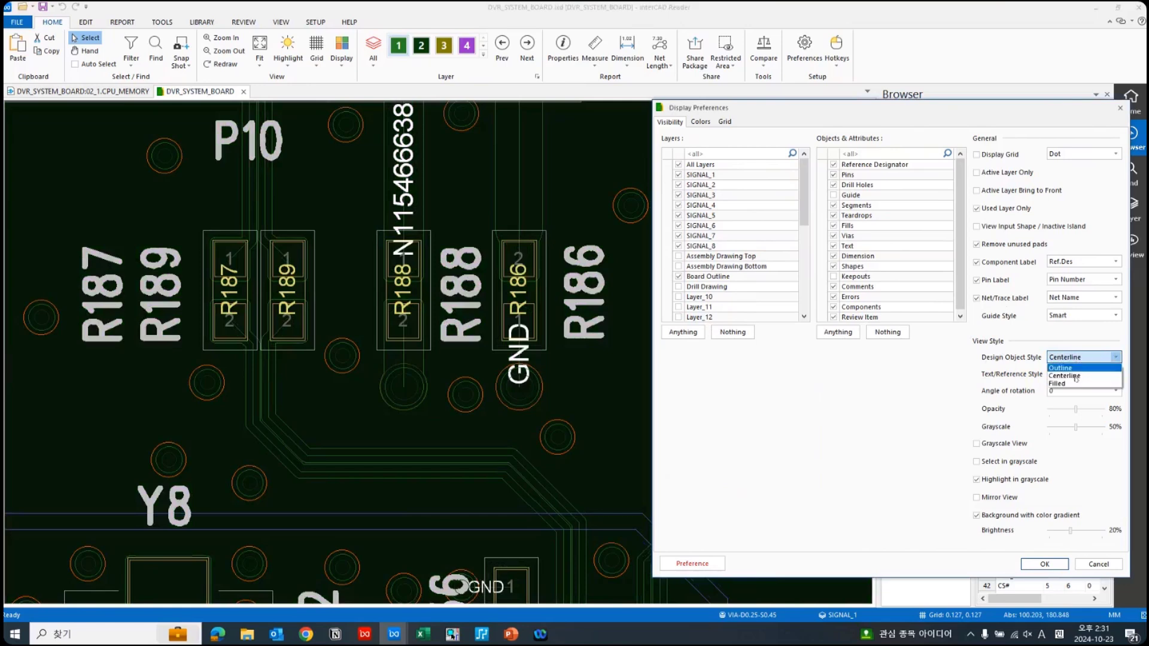
pyautogui.click(1074, 383)
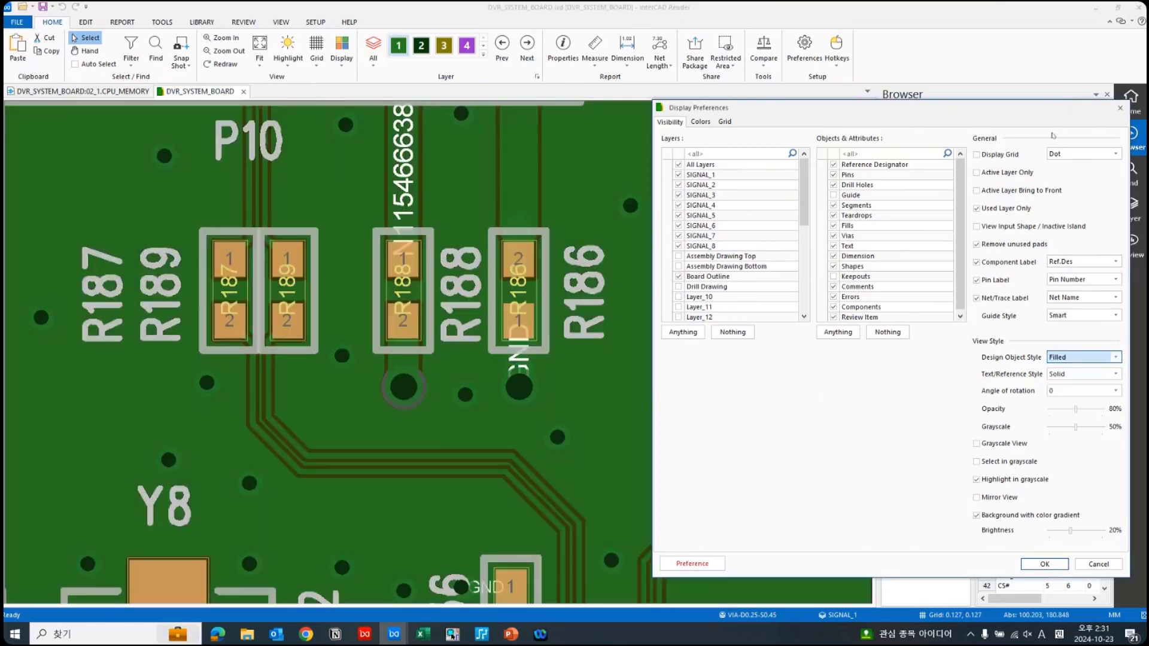
# - Try the Outline and Centerline text/reference styles on the component names and return the style to Solid
pyautogui.click(1072, 376)
pyautogui.click(1073, 386)
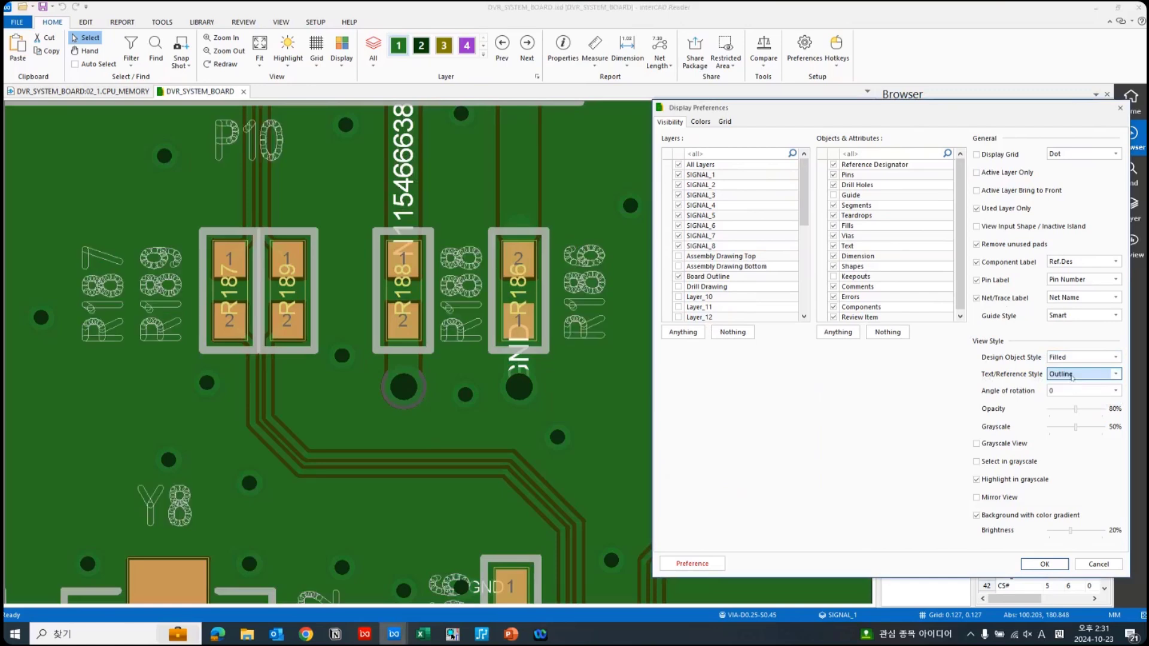
pyautogui.click(1073, 376)
pyautogui.click(1073, 386)
pyautogui.click(1072, 376)
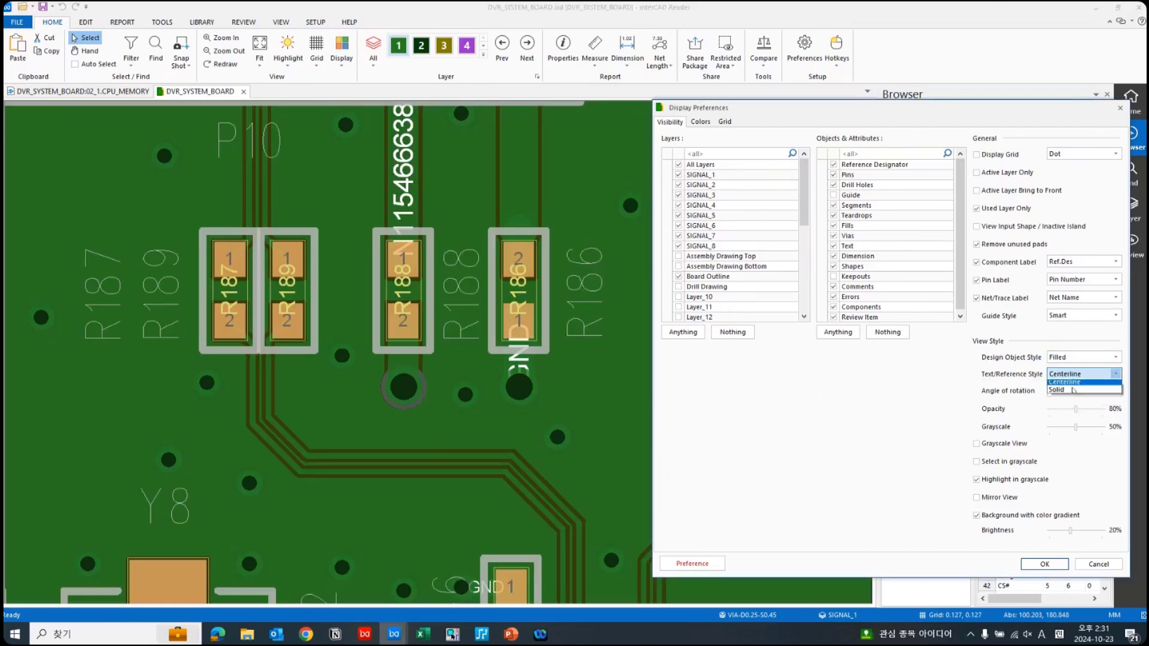
pyautogui.click(1072, 390)
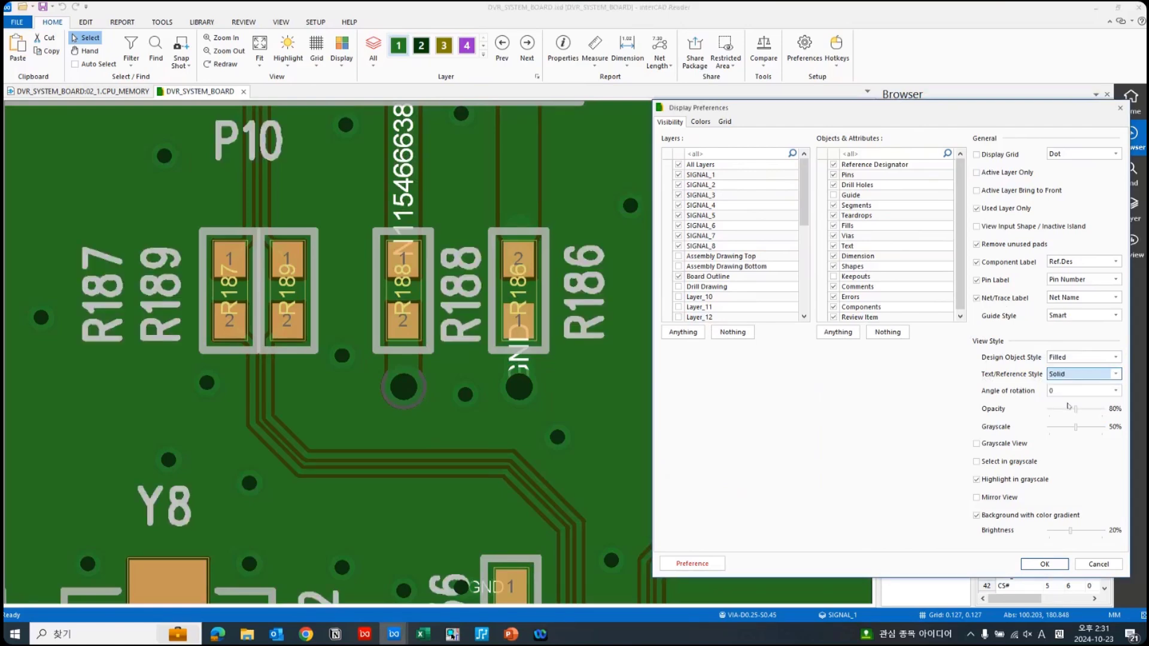
pyautogui.click(549, 387)
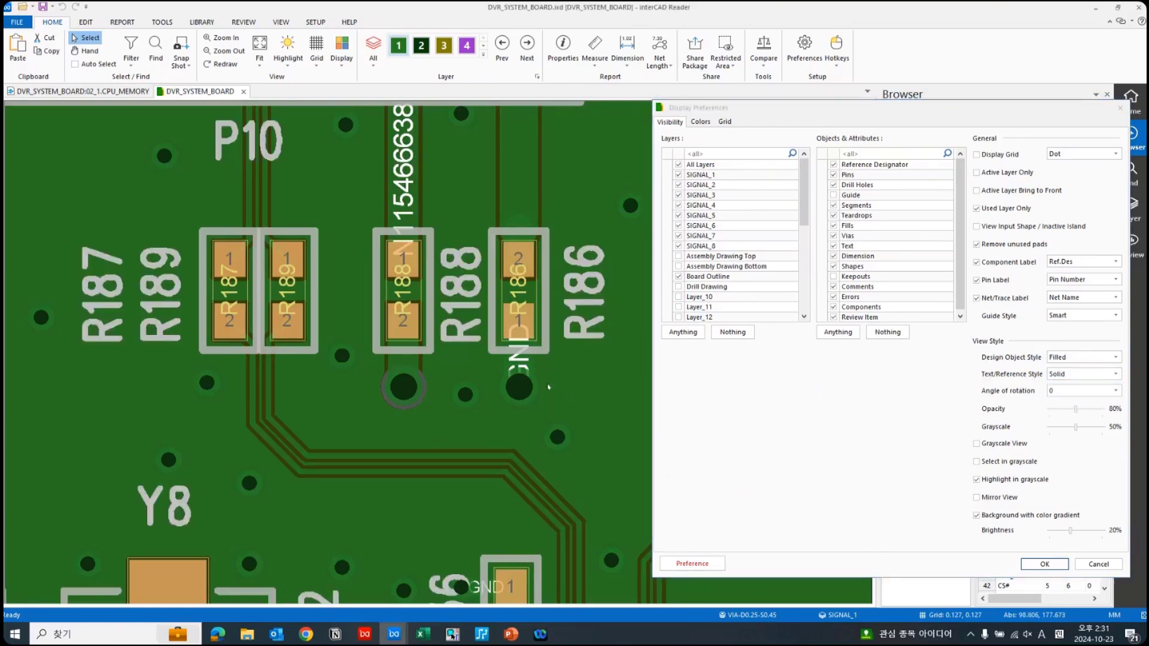
# - Cycle the full board view's rotation angle through 90, 180 and 270 back to 0, and switch Mirror View on and off
pyautogui.press('Home')
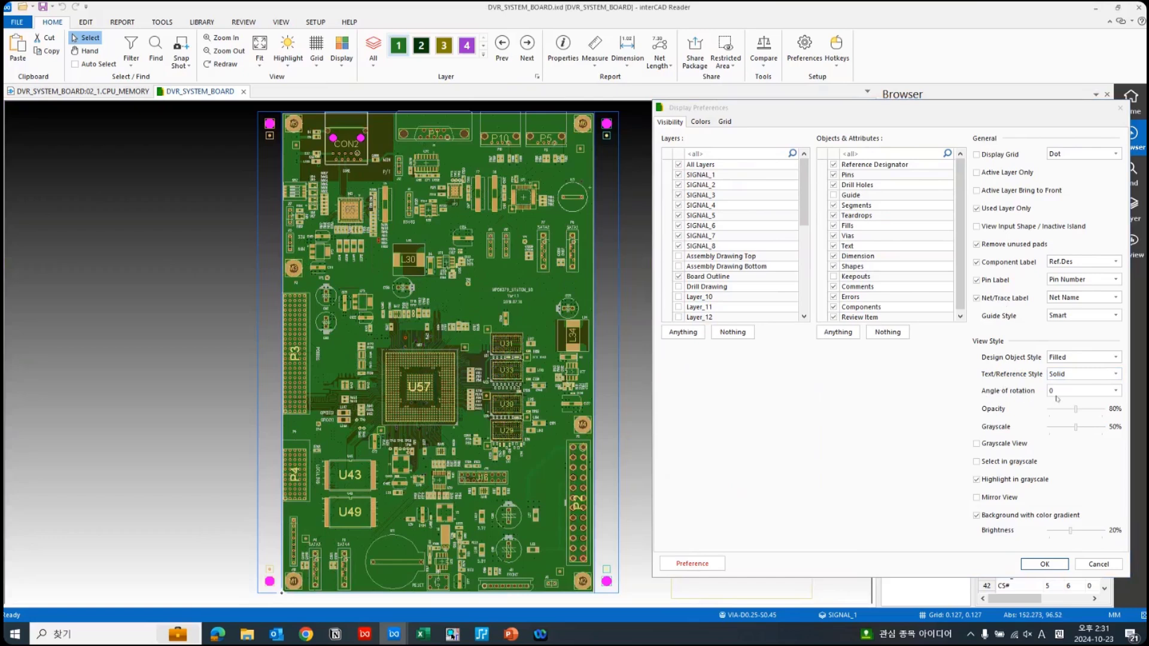
pyautogui.click(1075, 395)
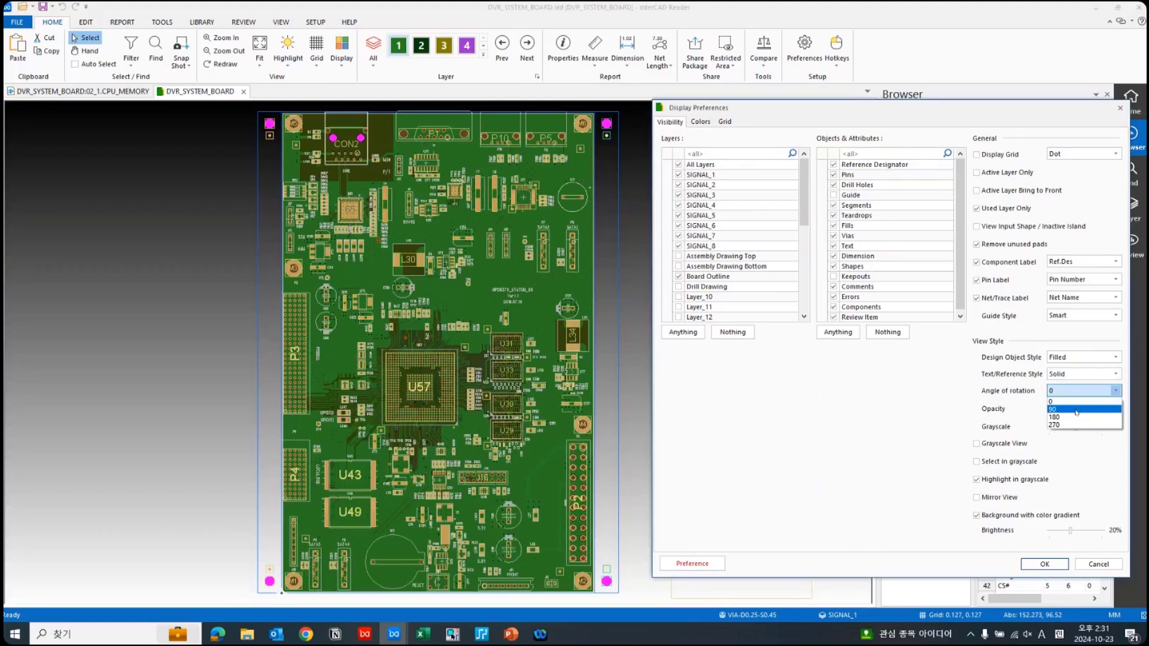
pyautogui.click(1076, 411)
pyautogui.click(1074, 395)
pyautogui.click(1072, 418)
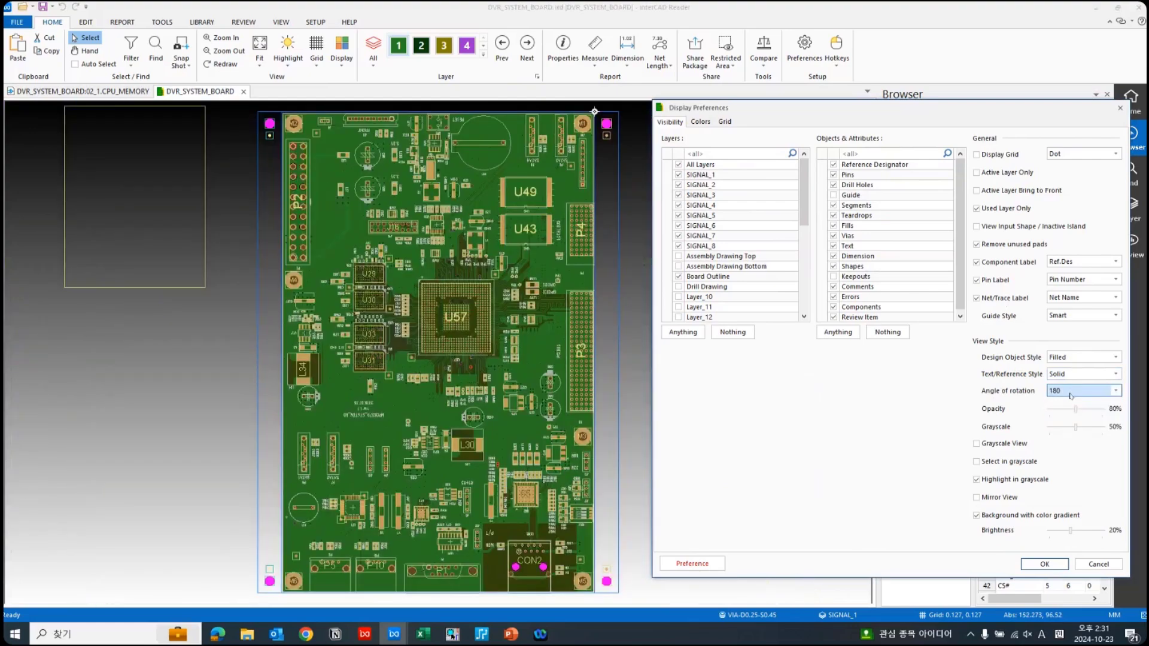
pyautogui.click(1072, 394)
pyautogui.click(1070, 425)
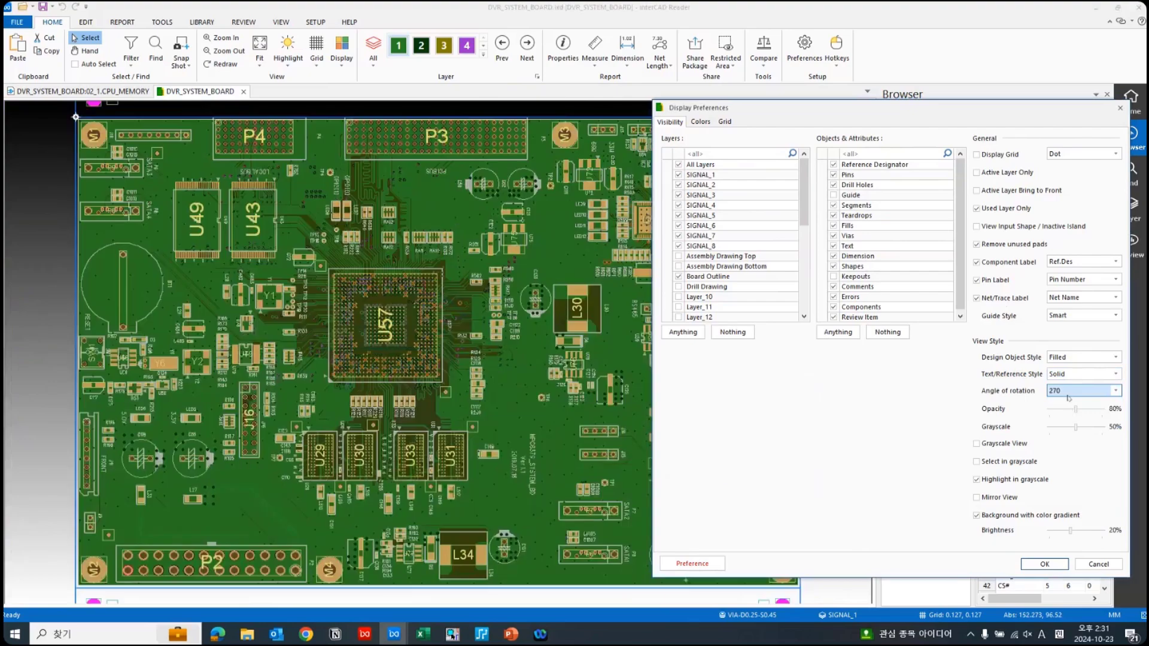
pyautogui.click(1071, 392)
pyautogui.click(1063, 403)
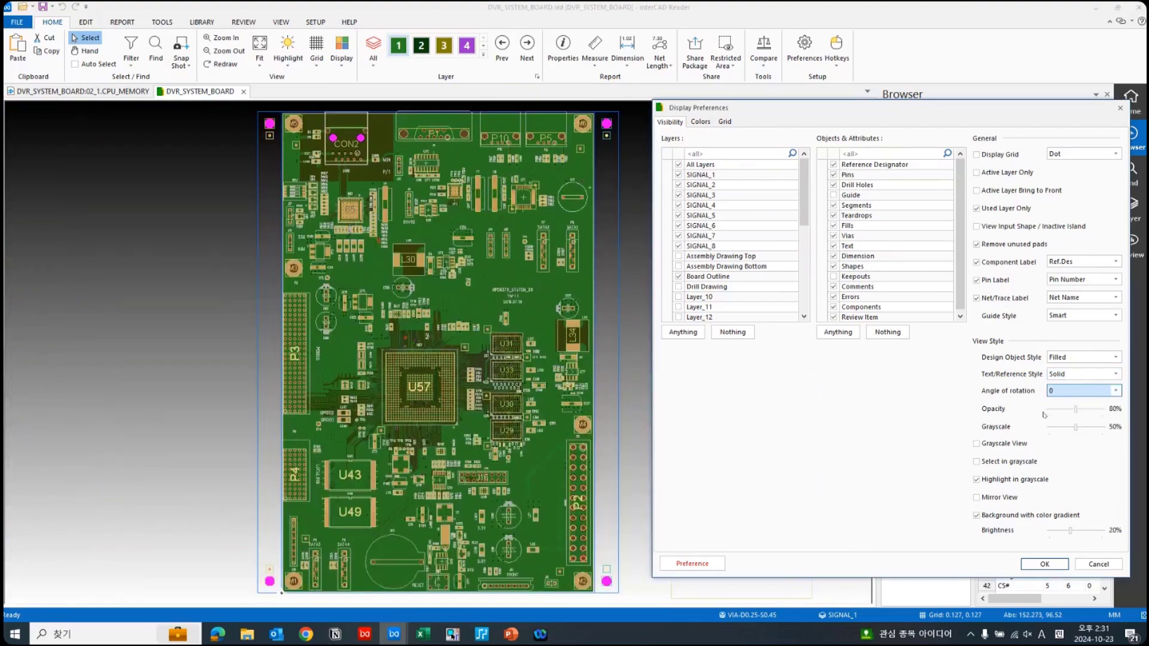
pyautogui.click(996, 502)
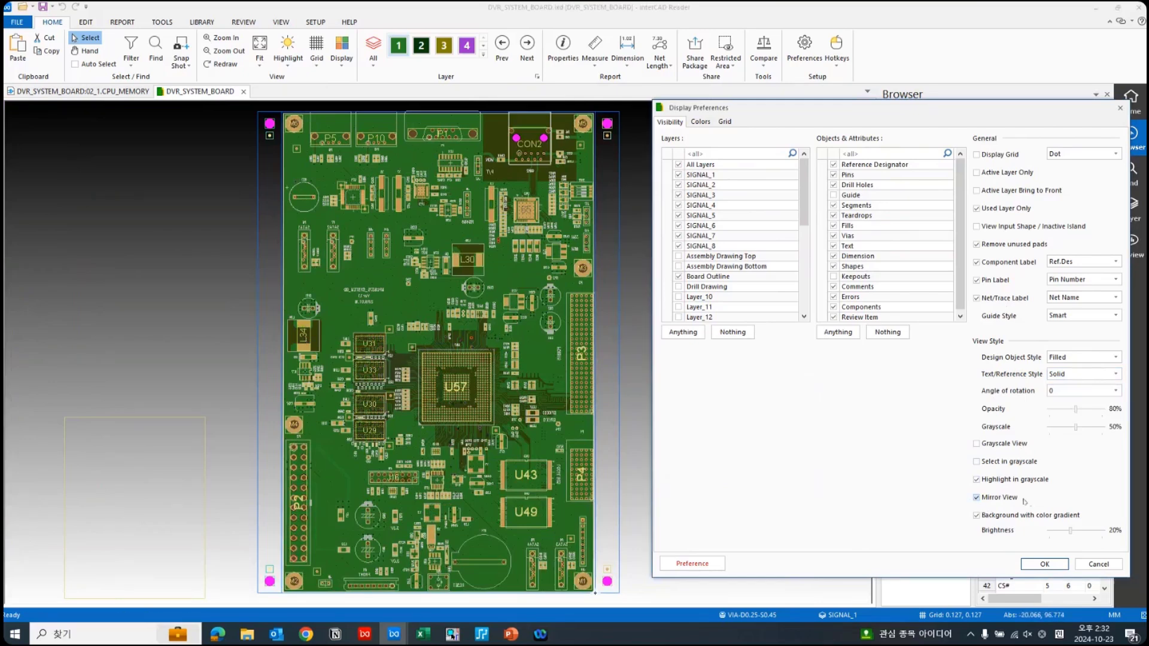
pyautogui.click(977, 498)
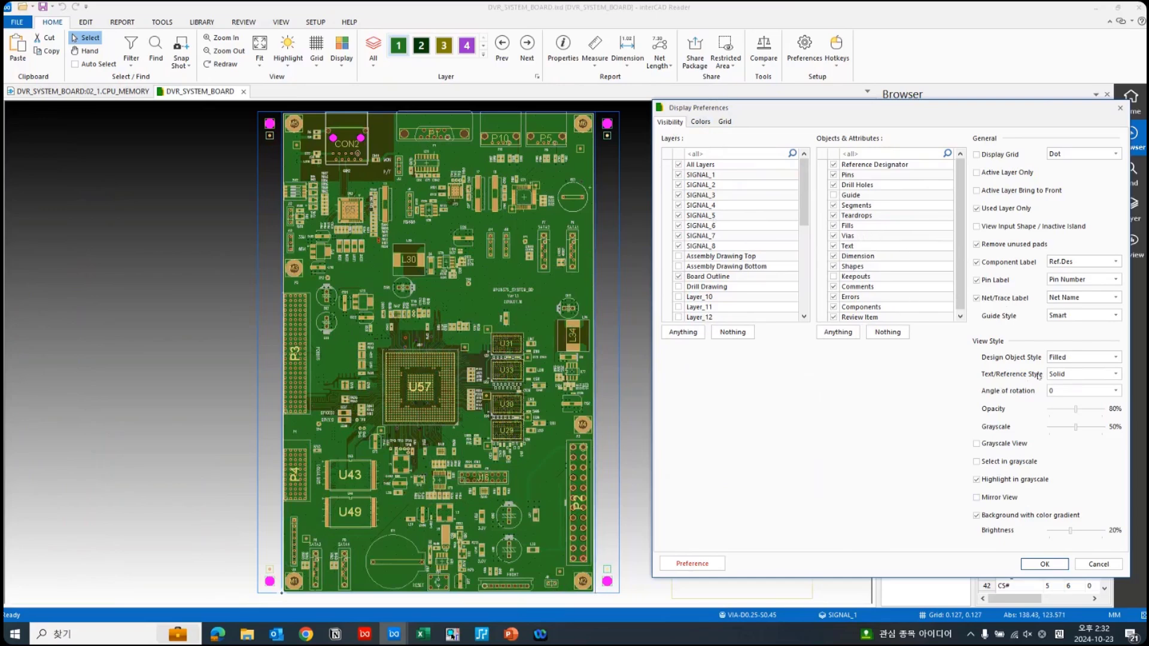
# - Try recoloring the layers with blue for SIGNAL_1, magenta for SIGNAL_3 and red for SIGNAL_2
pyautogui.click(701, 124)
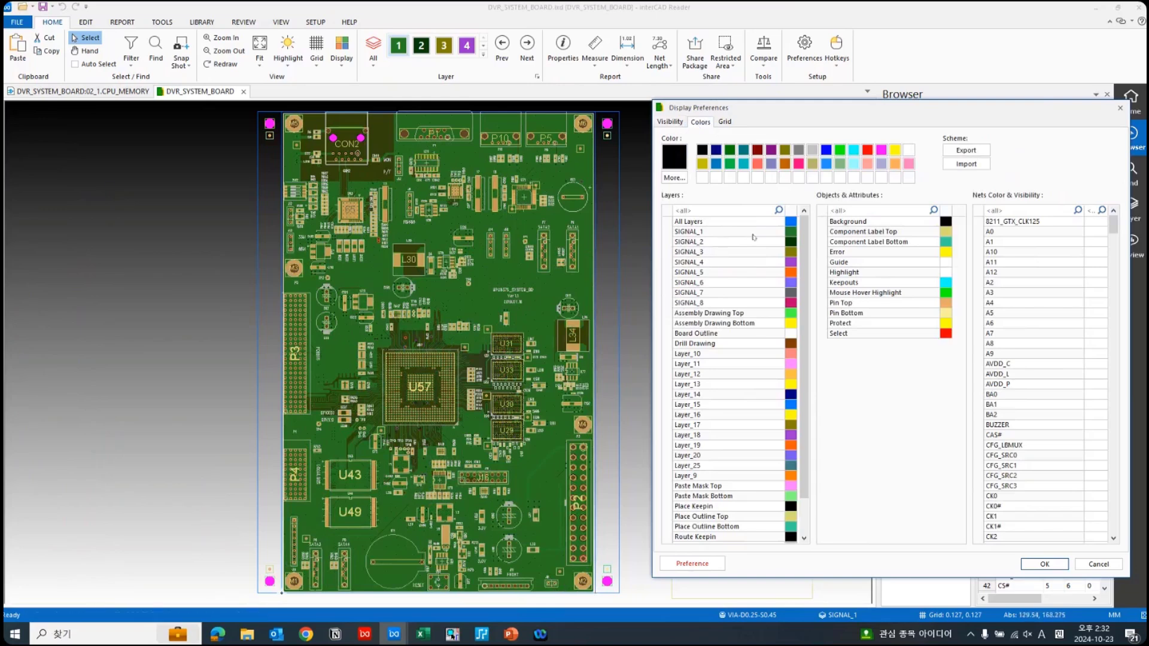
pyautogui.click(704, 232)
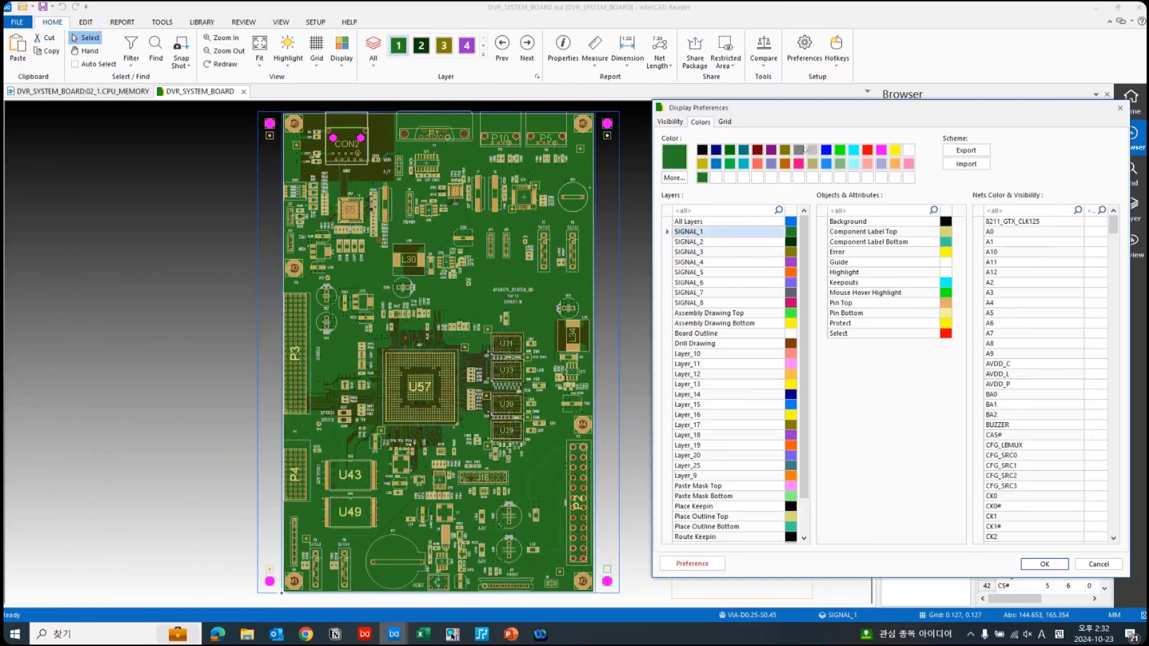
pyautogui.click(825, 151)
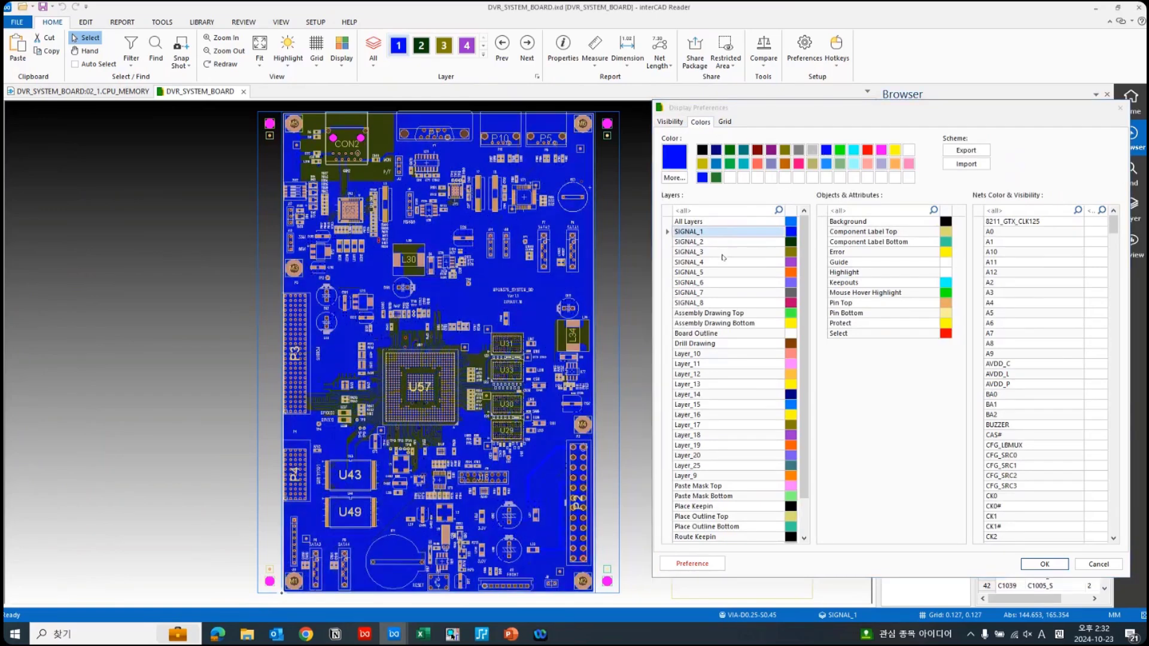
pyautogui.click(722, 252)
pyautogui.click(882, 151)
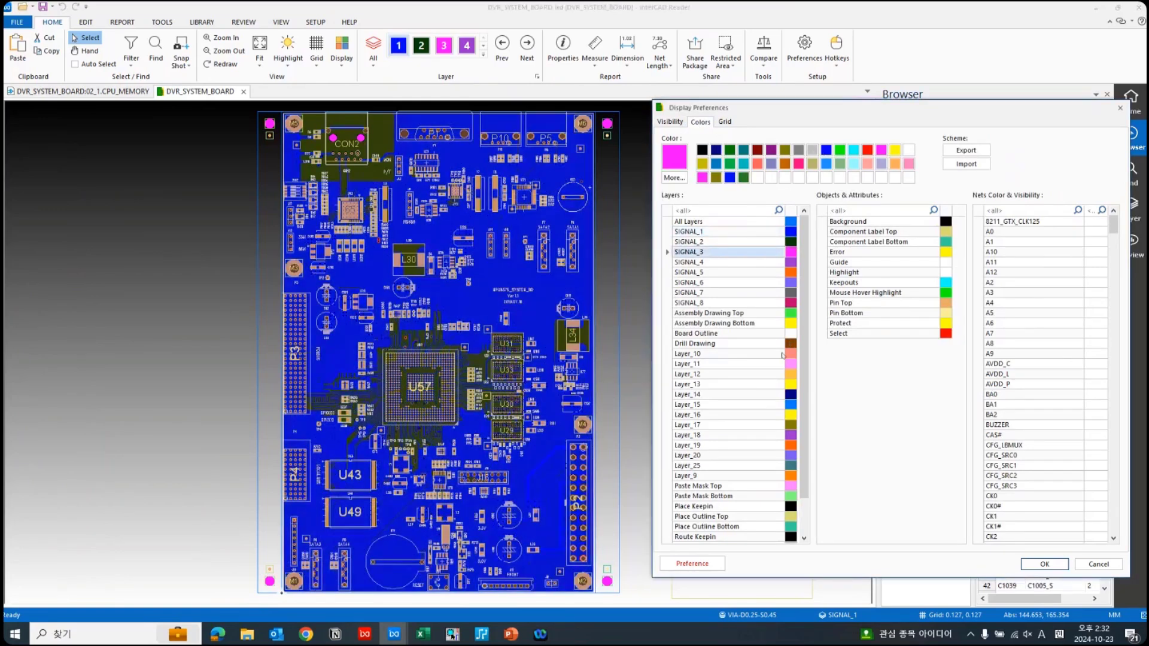
pyautogui.click(742, 273)
pyautogui.click(738, 242)
pyautogui.click(867, 150)
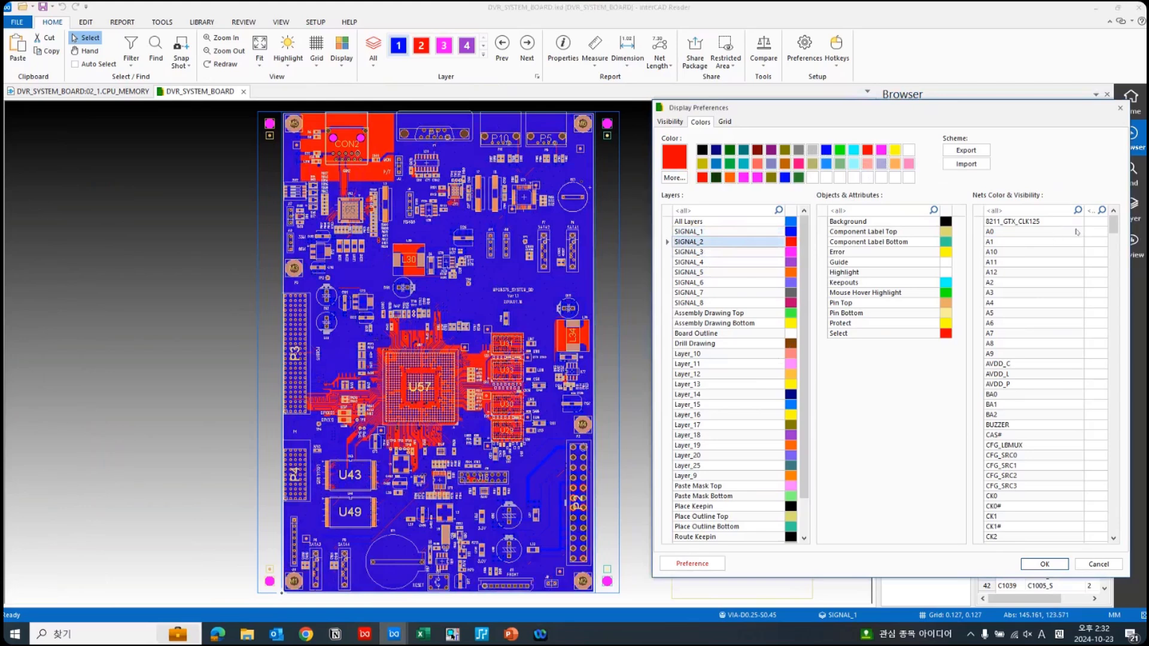
# - Select net A0 in the net color list and discard all the display preference changes
pyautogui.moveTo(1111, 229); pyautogui.dragTo(1047, 239)
pyautogui.click(1045, 235)
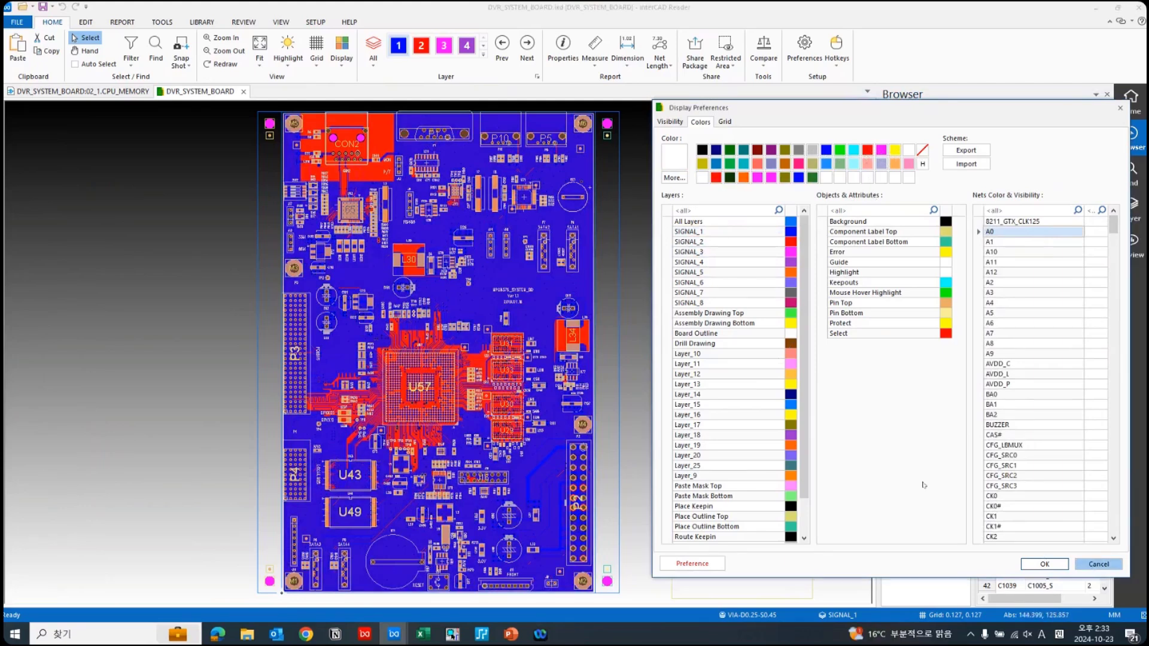
pyautogui.press('Escape')
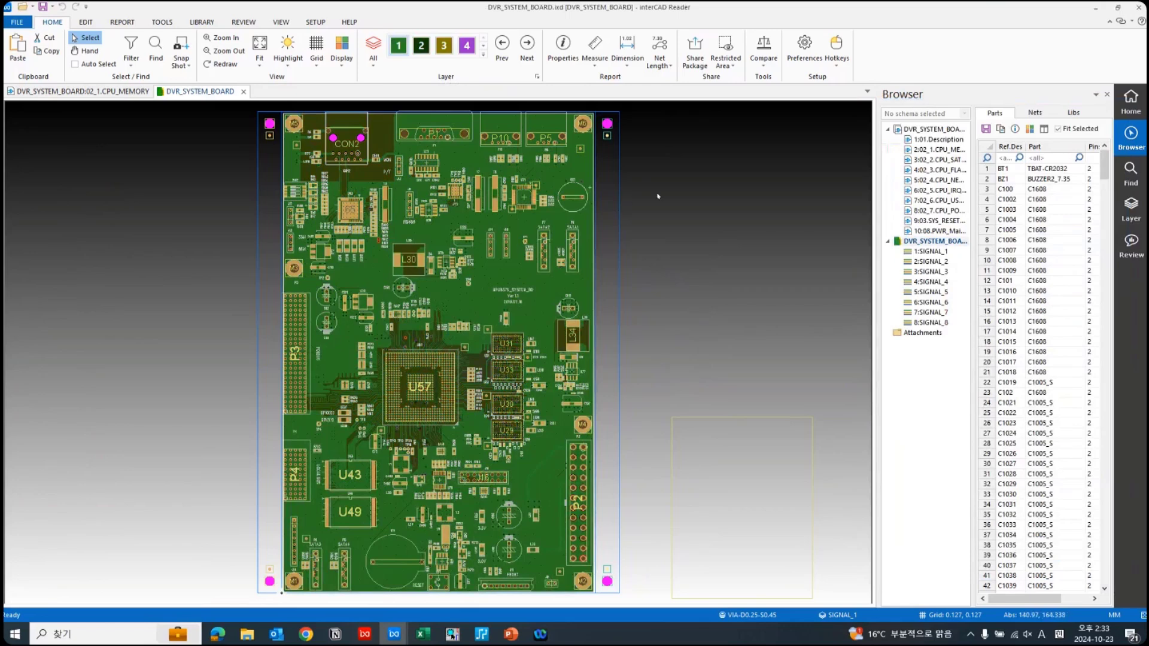
# - Preview individual signal layers over the full board, including layers 2, 4 and 8
pyautogui.click(484, 54)
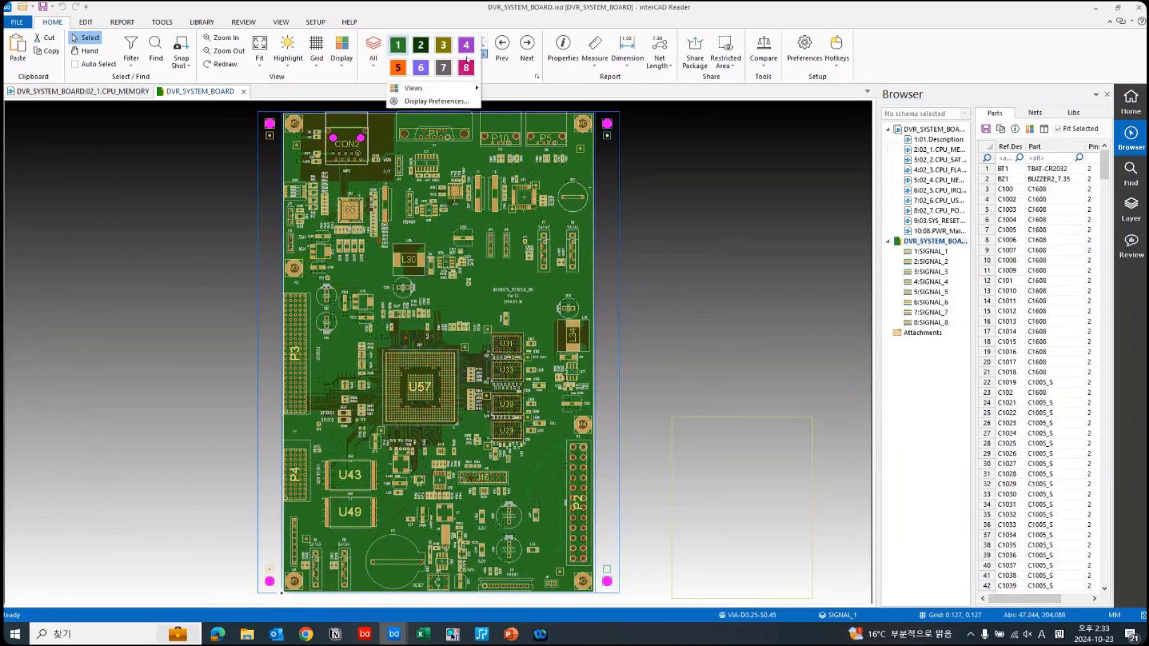
pyautogui.click(466, 53)
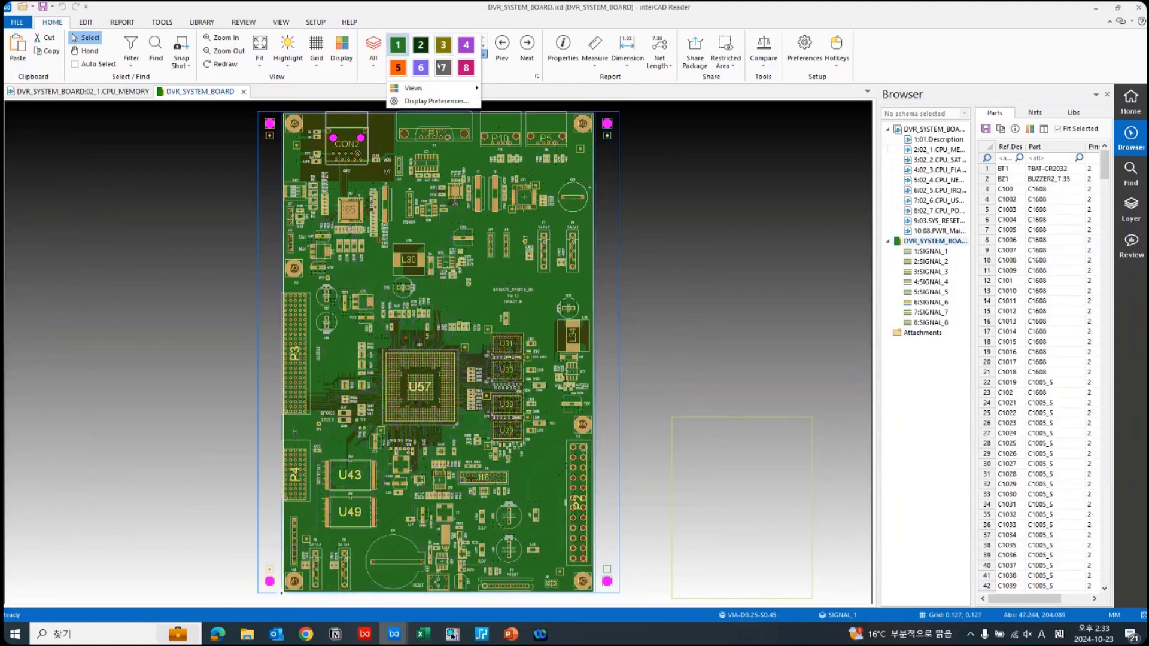
pyautogui.click(419, 48)
pyautogui.click(466, 67)
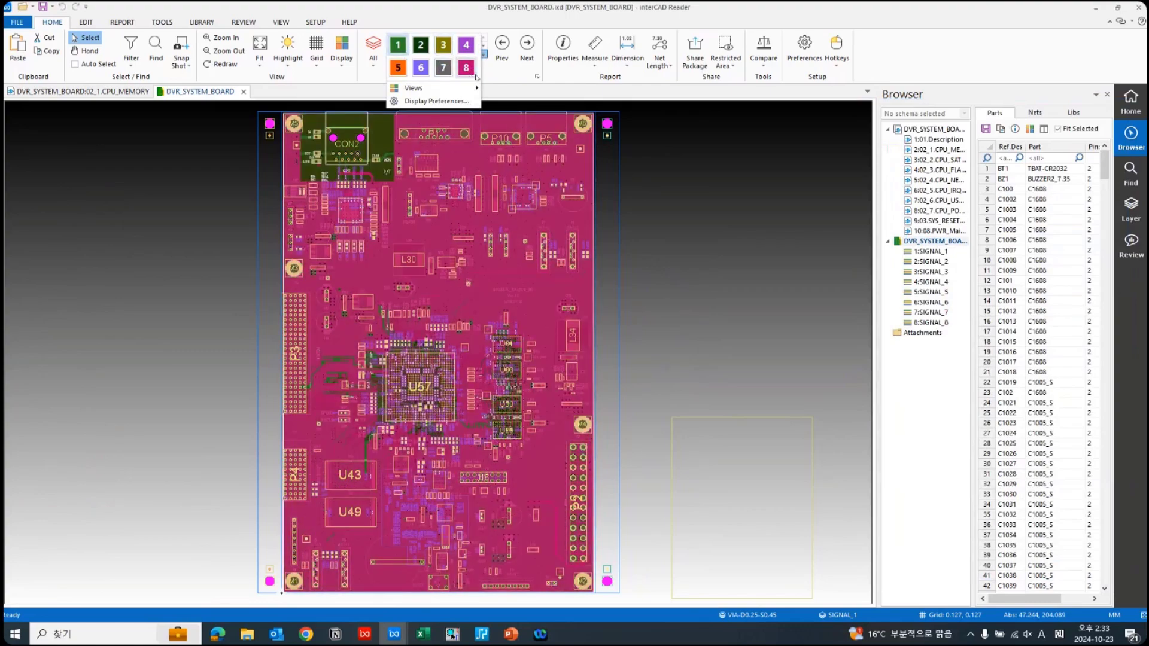
pyautogui.click(466, 69)
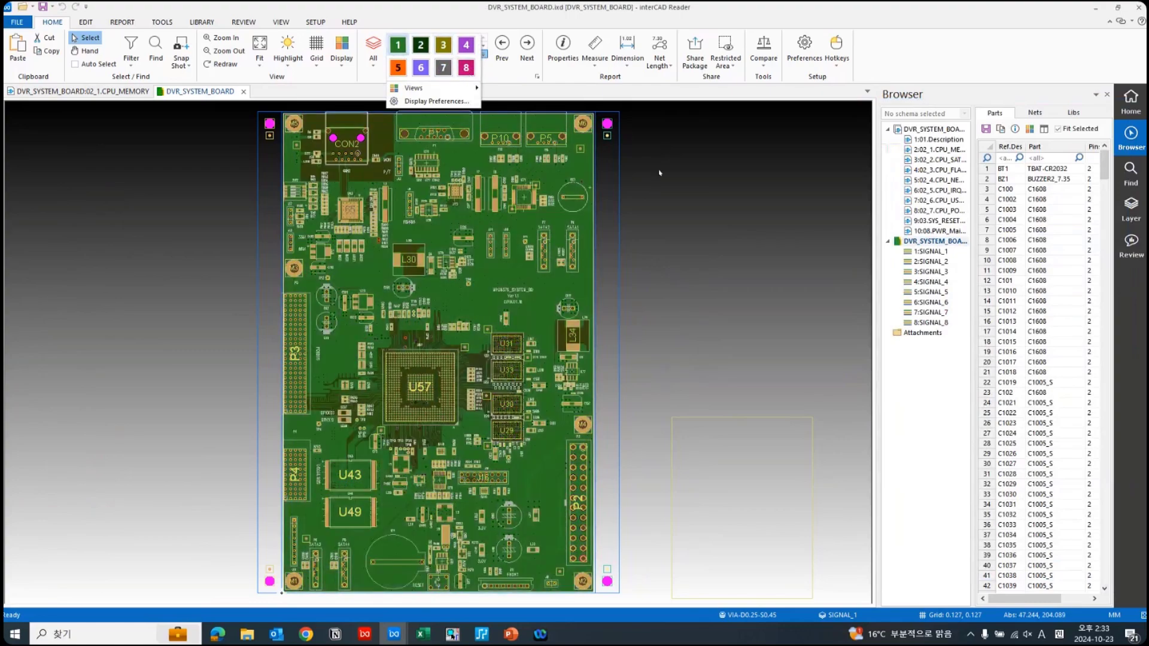
pyautogui.click(550, 130)
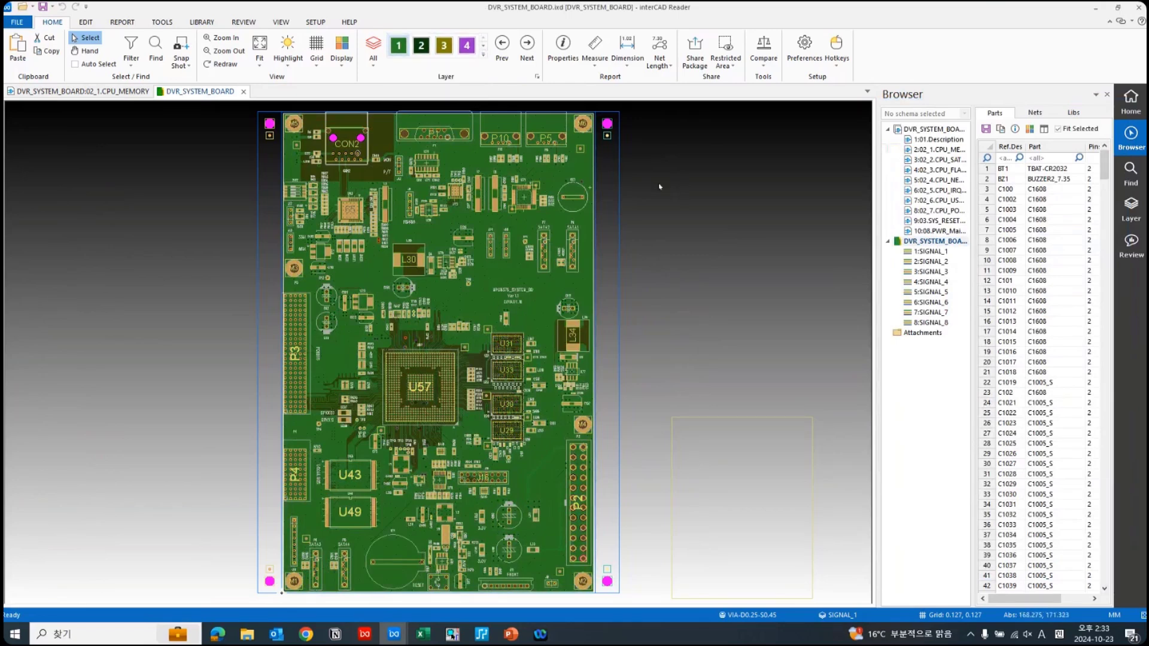
pyautogui.click(482, 56)
pyautogui.click(471, 66)
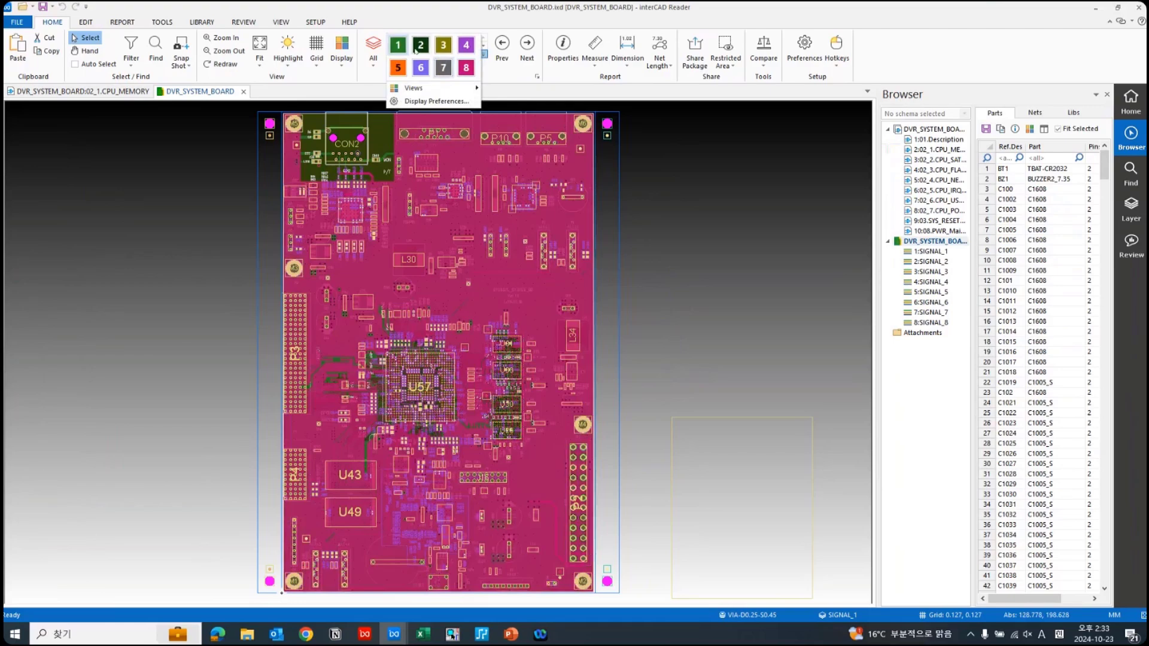
pyautogui.click(416, 51)
pyautogui.click(679, 159)
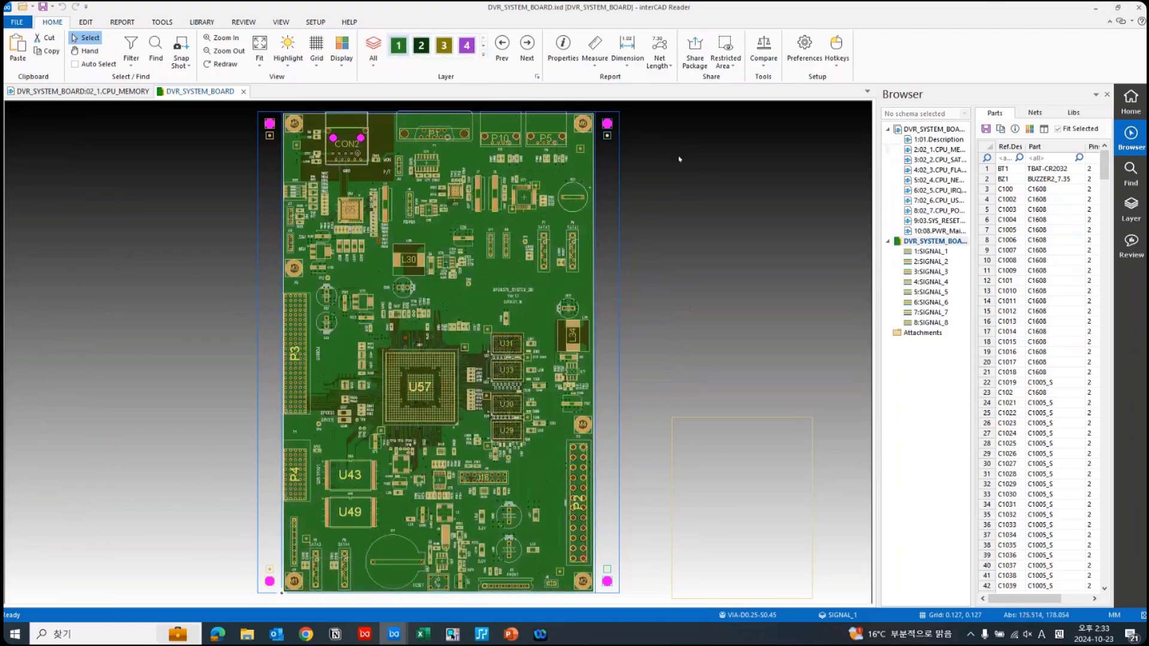
# - Switch the board display from all layers to the active layer only and preview another layer from the layer gallery
pyautogui.click(374, 51)
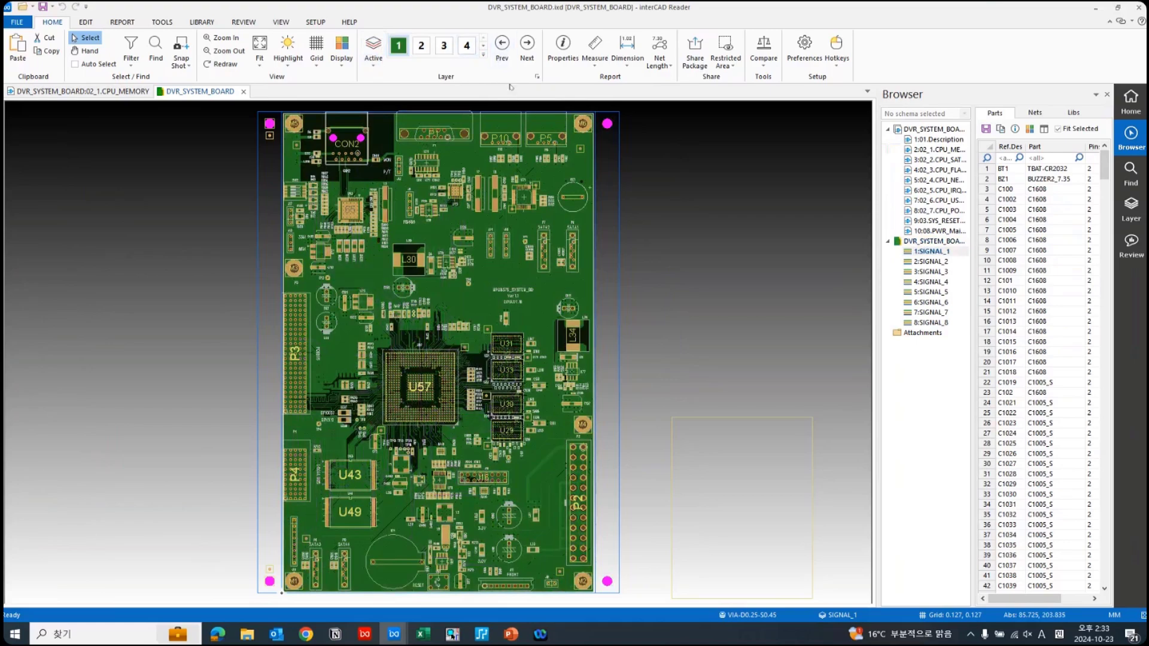
pyautogui.click(484, 55)
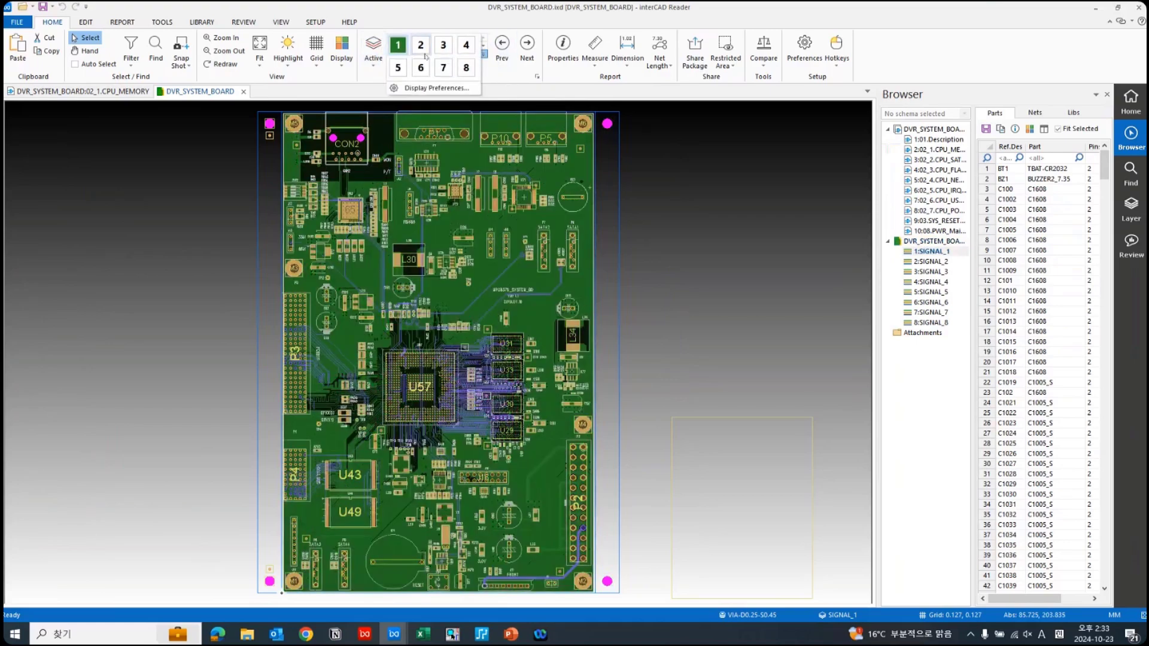
pyautogui.click(508, 87)
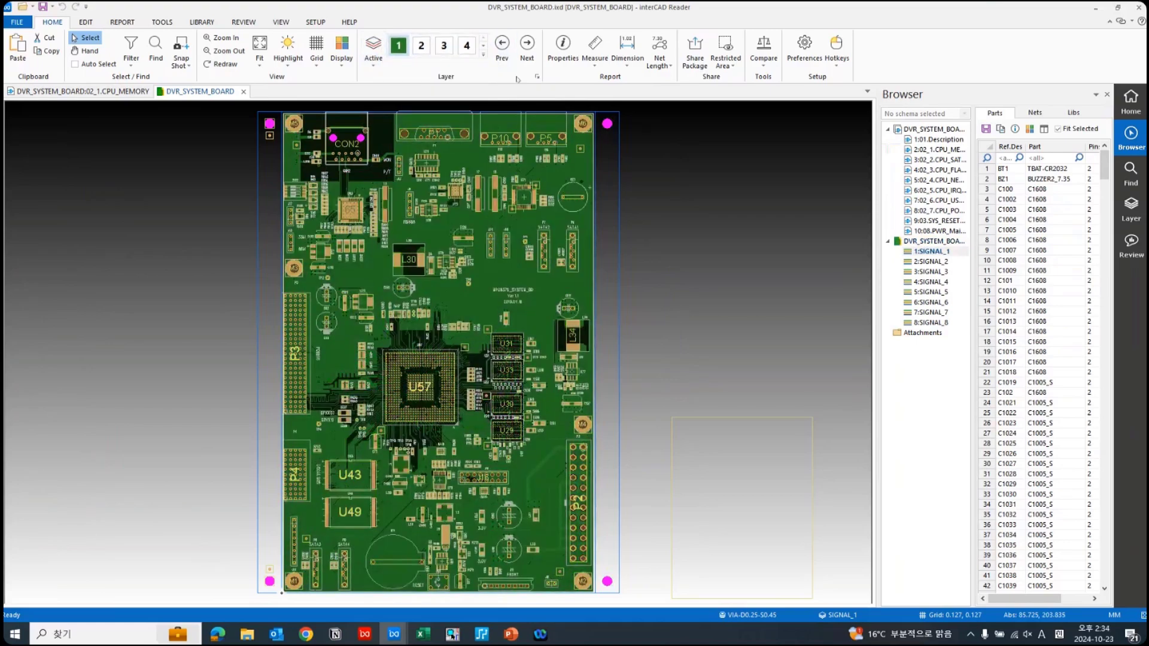
# - Step forward through the layers from SIGNAL_1 to SIGNAL_3 and back to SIGNAL_1
pyautogui.click(528, 48)
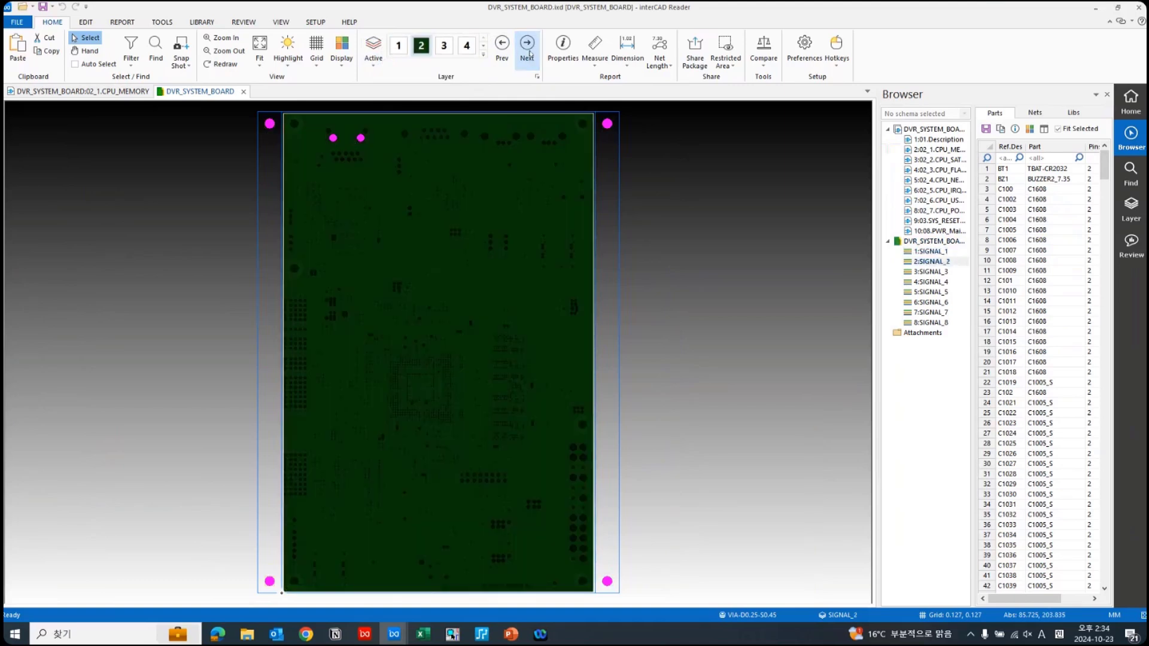
pyautogui.click(529, 54)
pyautogui.click(498, 55)
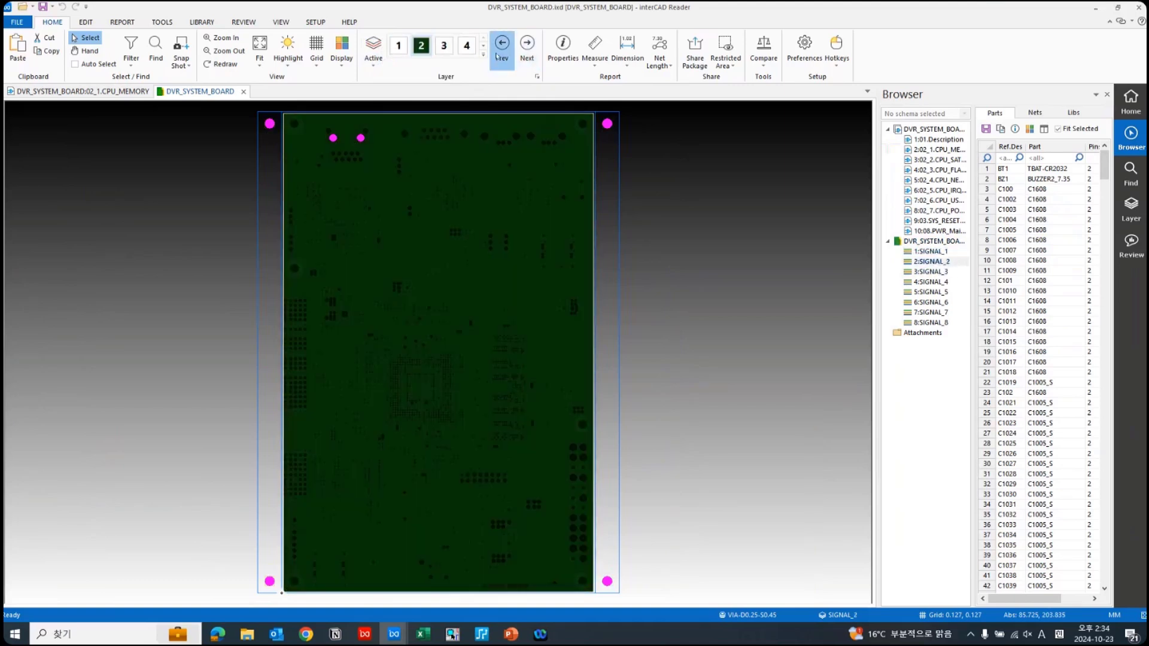
pyautogui.click(499, 55)
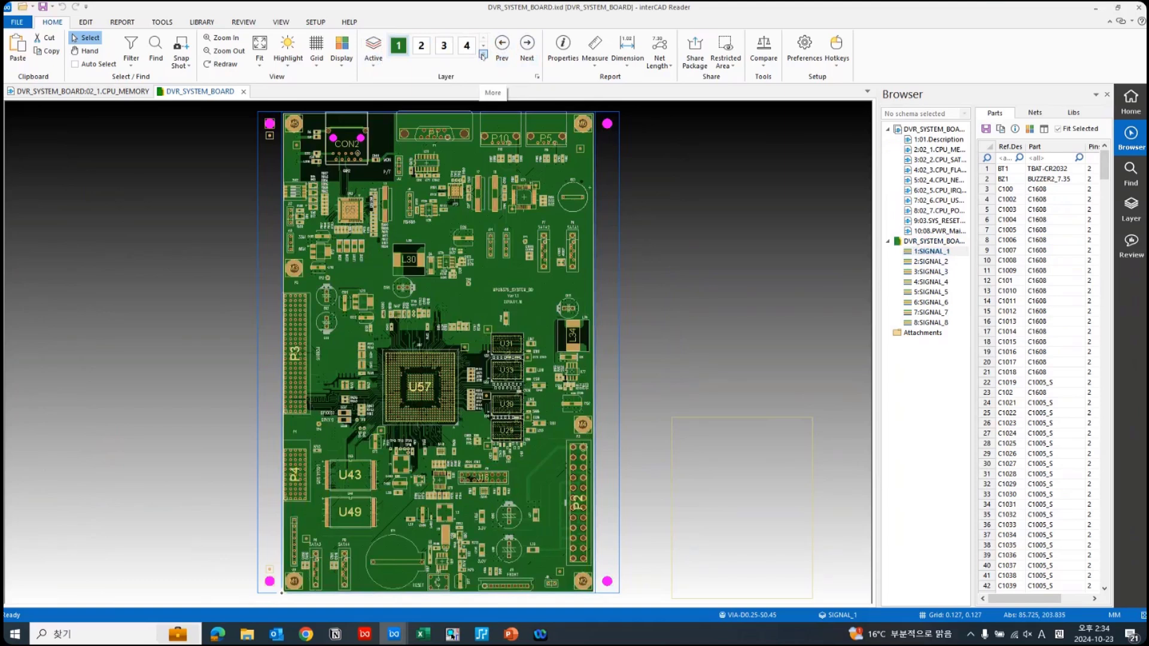
# - Display SIGNAL_7 and SIGNAL_6 one at a time as the active layer, and return to SIGNAL_1
pyautogui.click(483, 55)
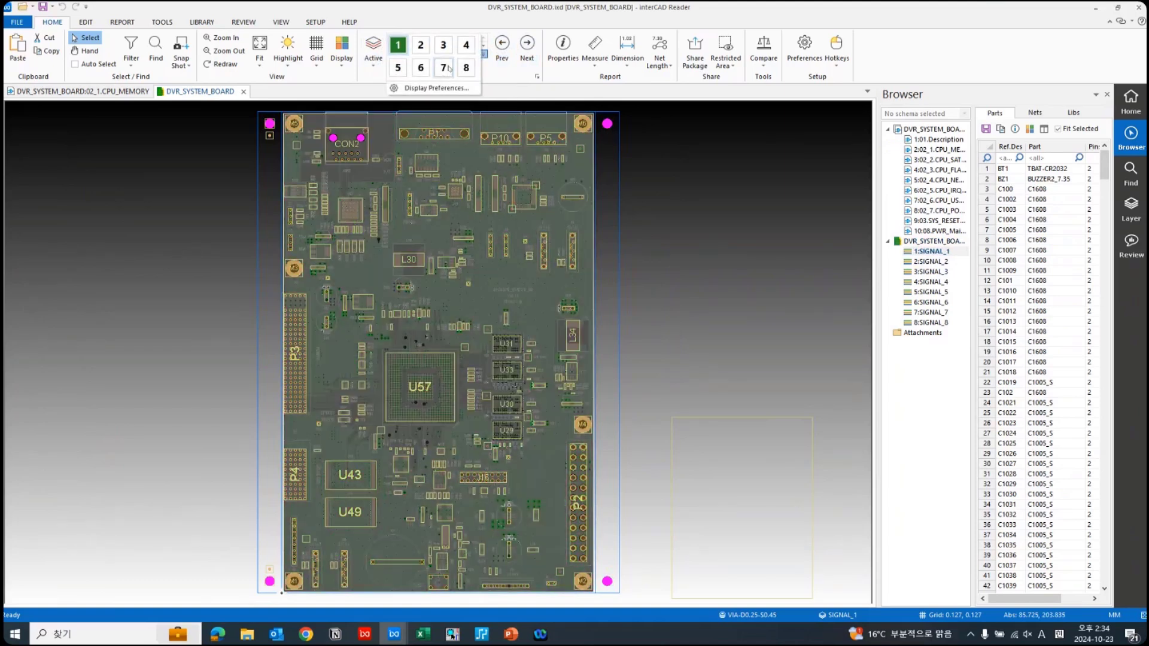
pyautogui.click(446, 67)
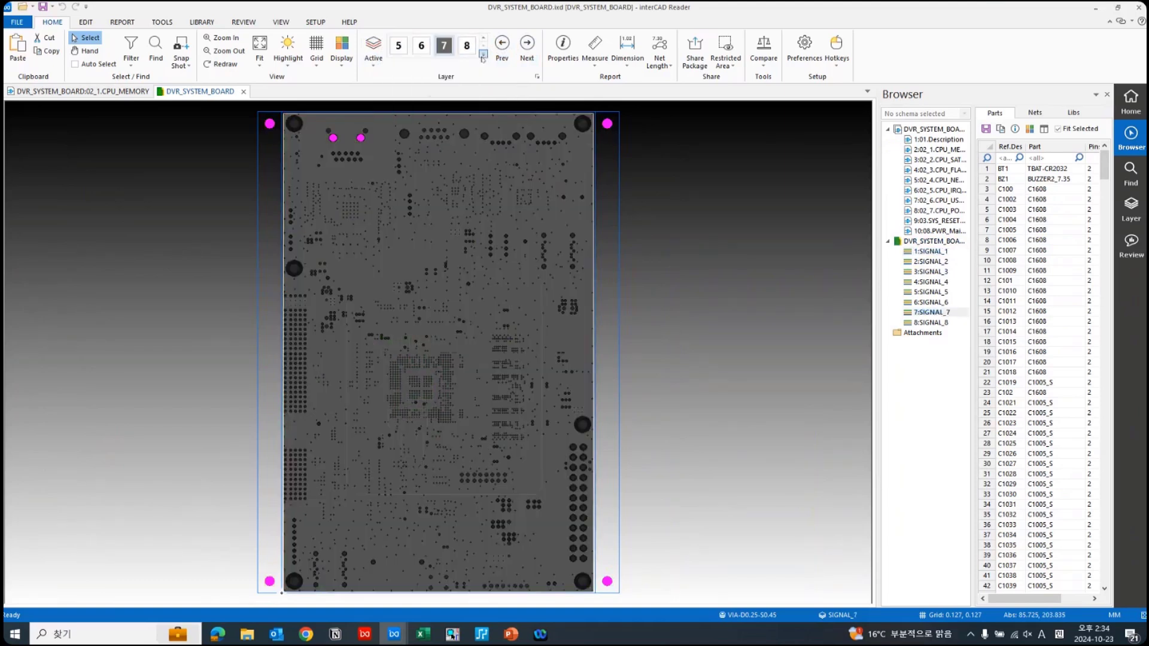
pyautogui.click(421, 68)
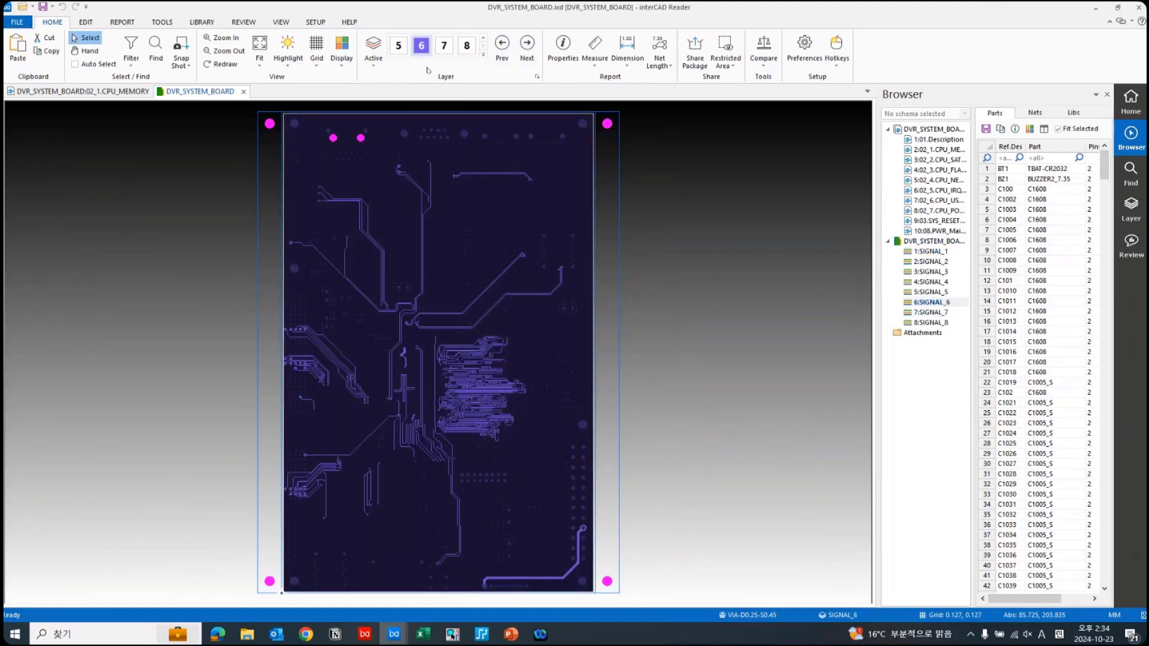
pyautogui.click(484, 55)
pyautogui.click(398, 45)
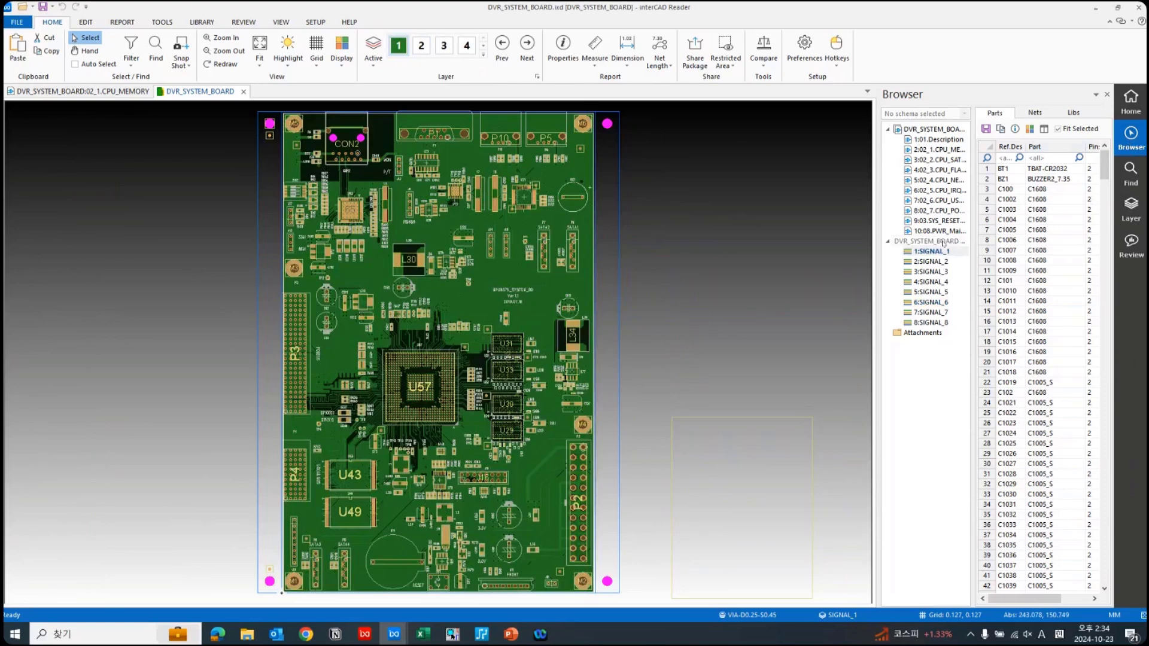
# - Show the whole board from the design tree, and view SIGNAL_2, SIGNAL_3, SIGNAL_4, SIGNAL_6, SIGNAL_7, SIGNAL_5 and SIGNAL_4 individually
pyautogui.click(944, 242)
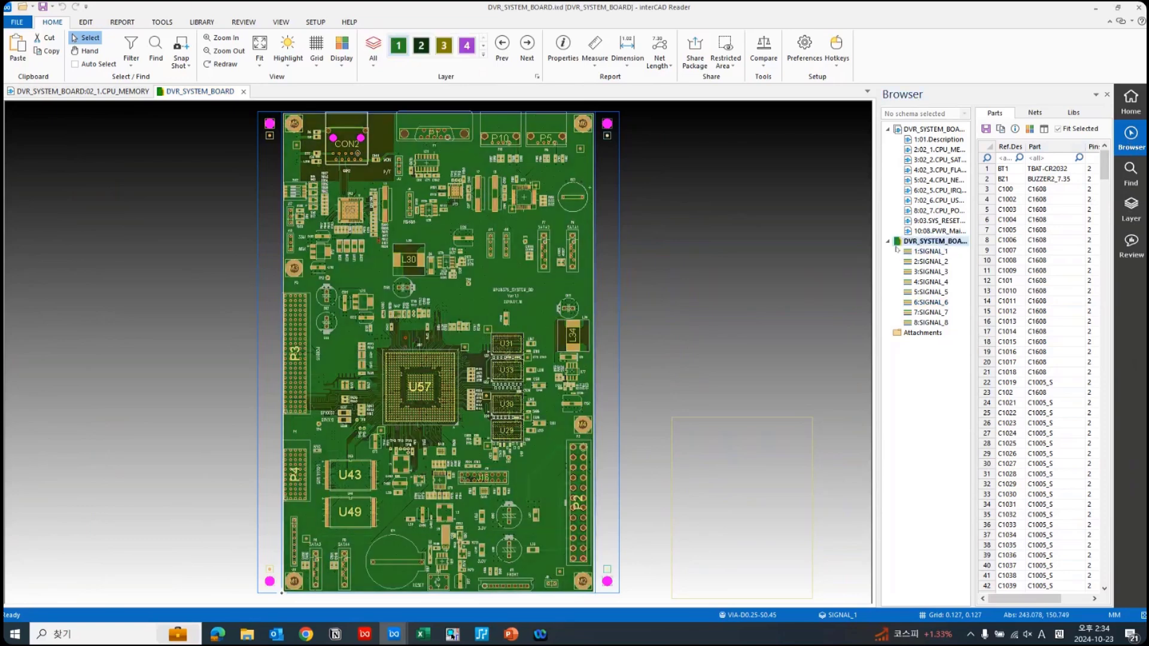
pyautogui.click(378, 37)
pyautogui.doubleClick(931, 262)
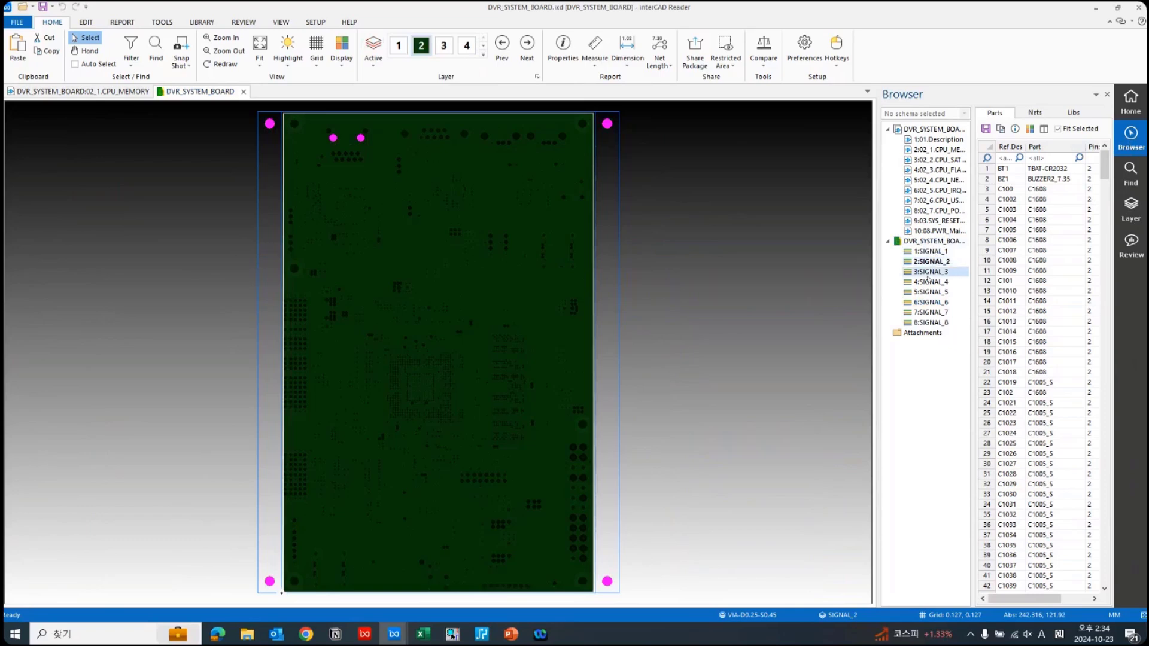
pyautogui.doubleClick(927, 275)
pyautogui.doubleClick(927, 282)
pyautogui.doubleClick(923, 302)
pyautogui.doubleClick(921, 312)
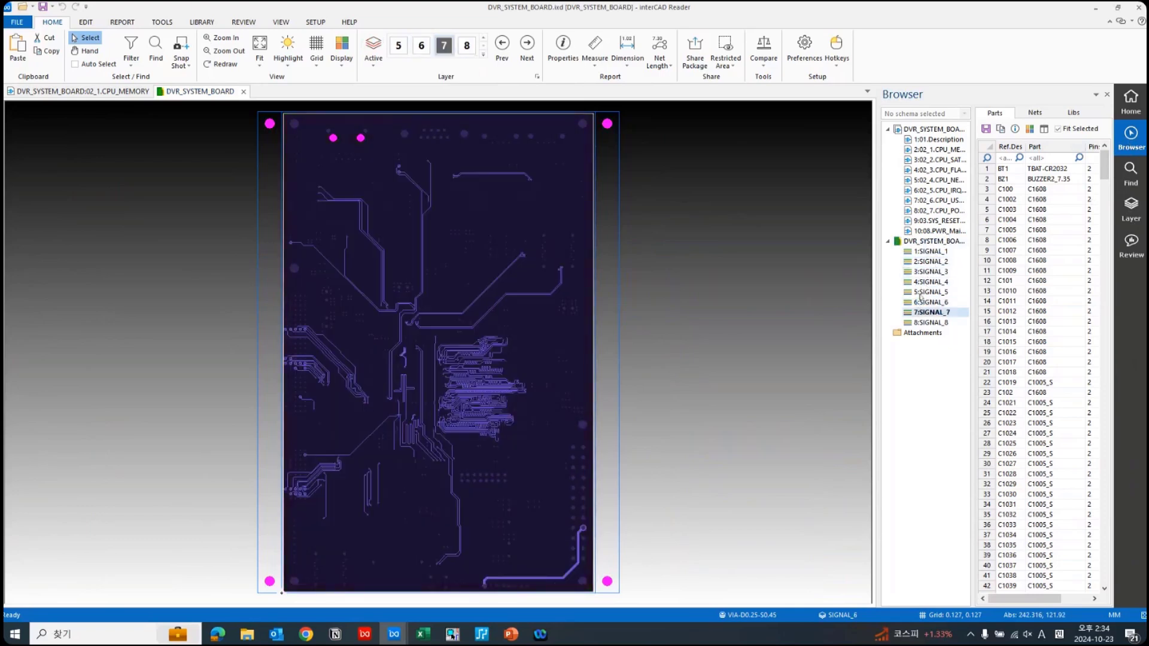
pyautogui.doubleClick(921, 292)
pyautogui.doubleClick(923, 282)
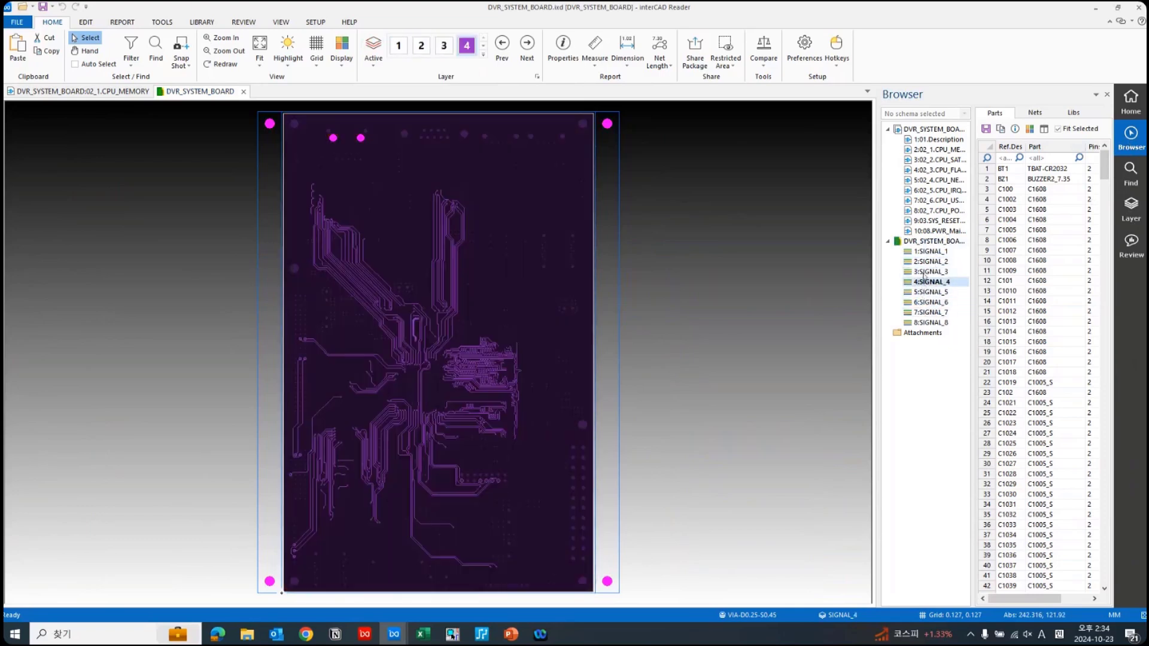
# - View SIGNAL_3 alone, and inspect the traces with SIGNAL_3 and SIGNAL_4 overlaid on SIGNAL_2
pyautogui.doubleClick(927, 271)
pyautogui.doubleClick(925, 262)
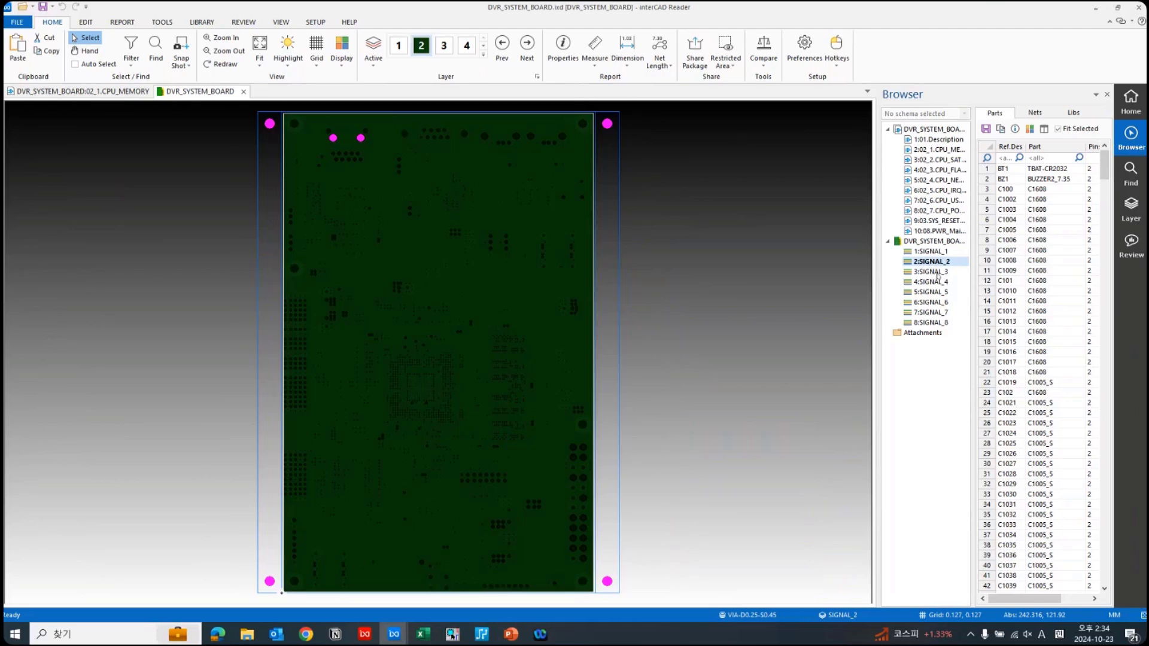
pyautogui.keyDown('ctrl'); pyautogui.click(937, 273); pyautogui.keyUp('ctrl')
pyautogui.keyDown('ctrl'); pyautogui.click(936, 282); pyautogui.keyUp('ctrl')
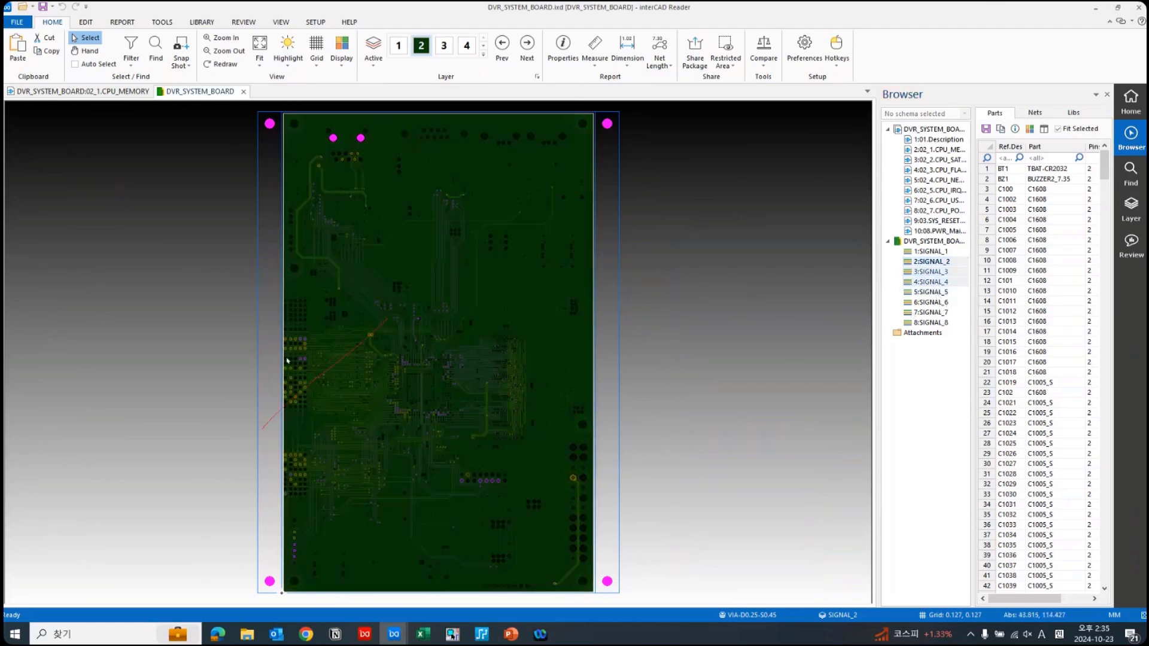
pyautogui.scroll(2, 314, 307)
pyautogui.scroll(5, 487, 274)
pyautogui.middleClick(487, 267)
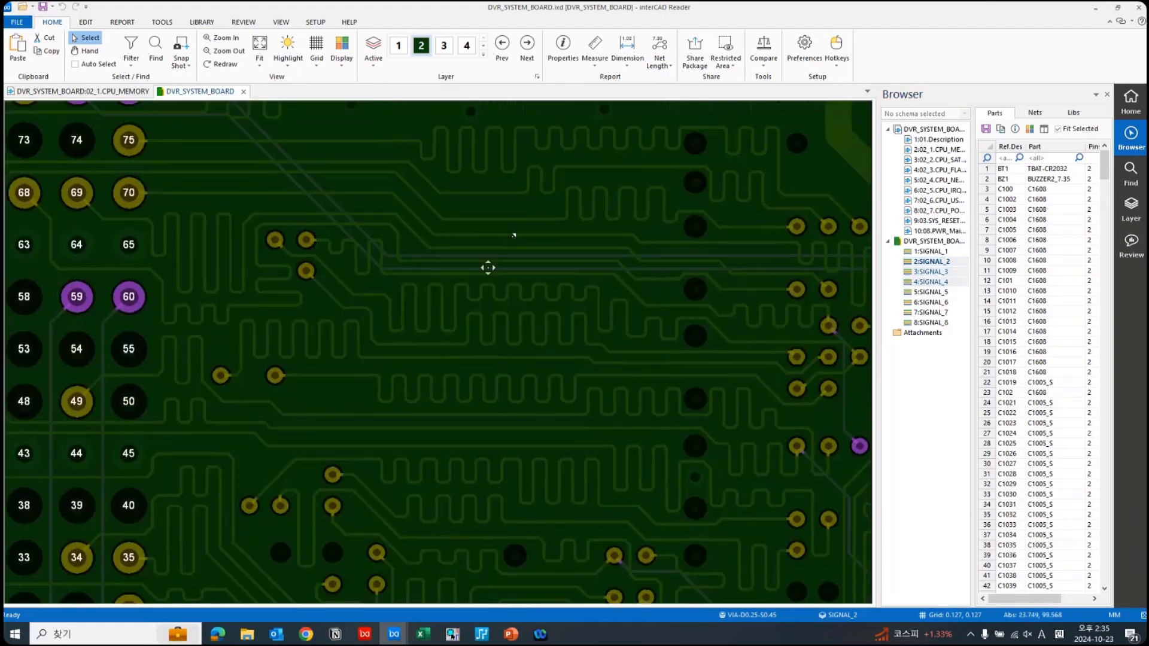
pyautogui.moveTo(513, 235); pyautogui.dragTo(515, 230, button='middle')
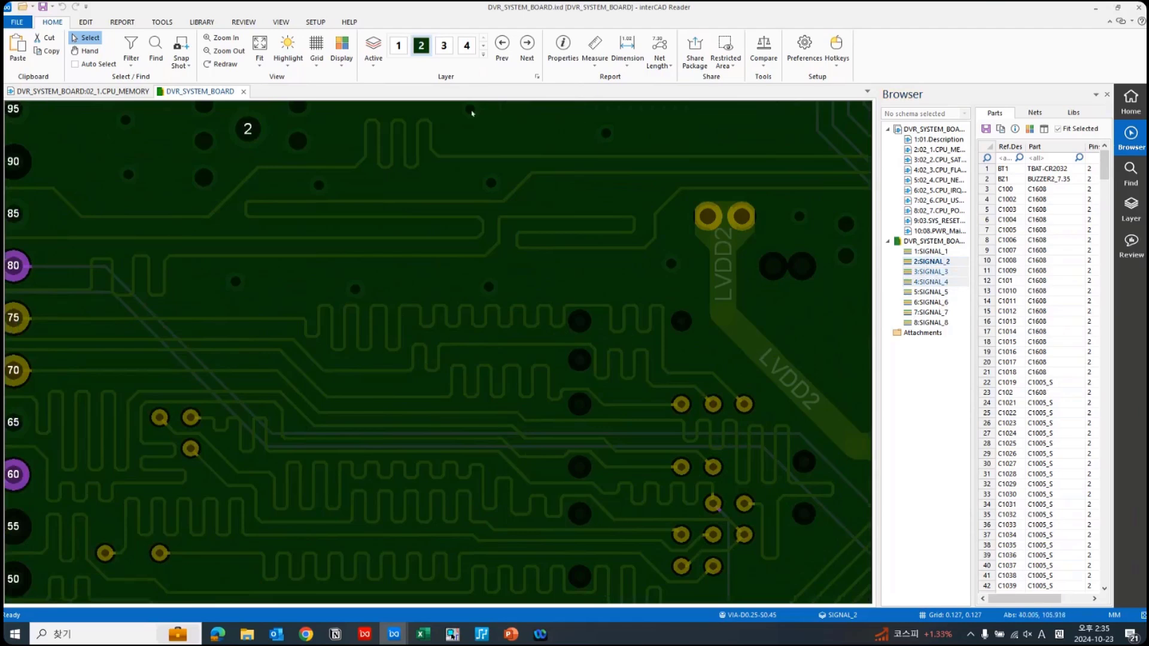
# - Restore the display of all layers and show the whole board
pyautogui.click(374, 53)
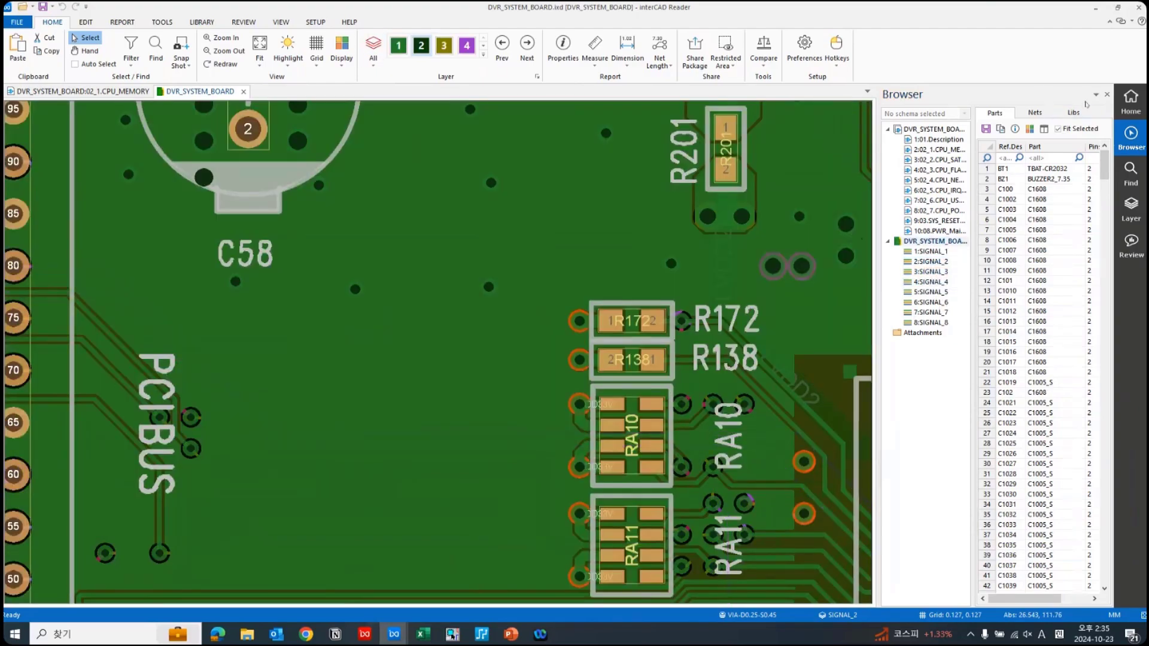
pyautogui.press('Home')
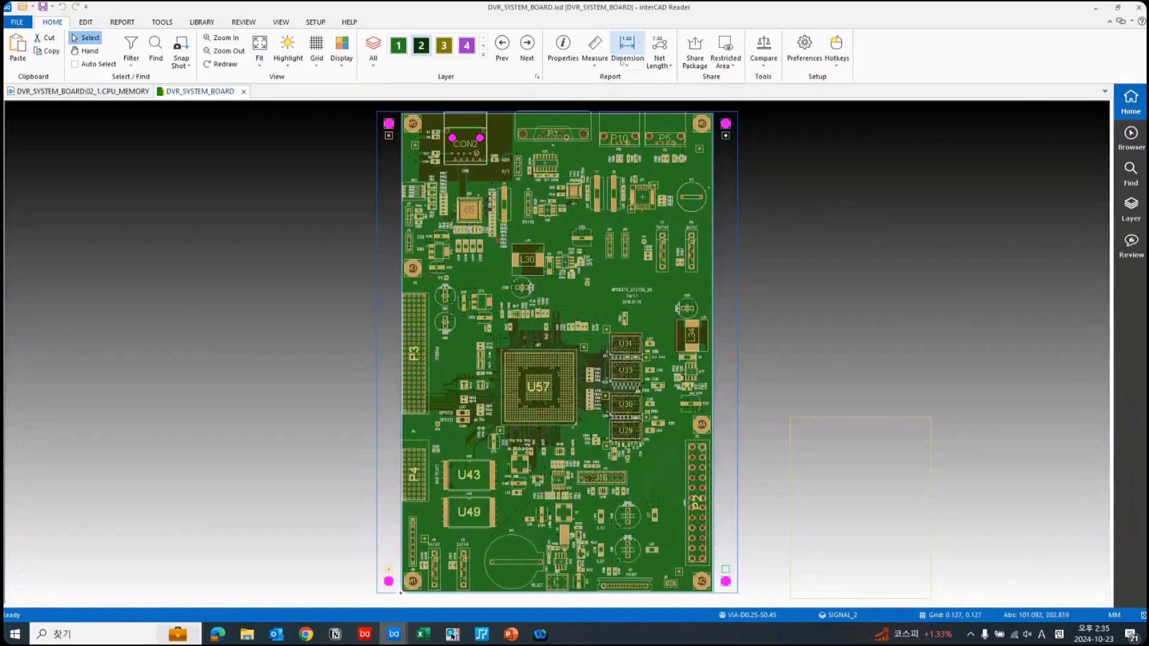
# - Measure the distance between the two vertical sides of connector P10's outline with the Measure tool
pyautogui.scroll(2, 646, 150)
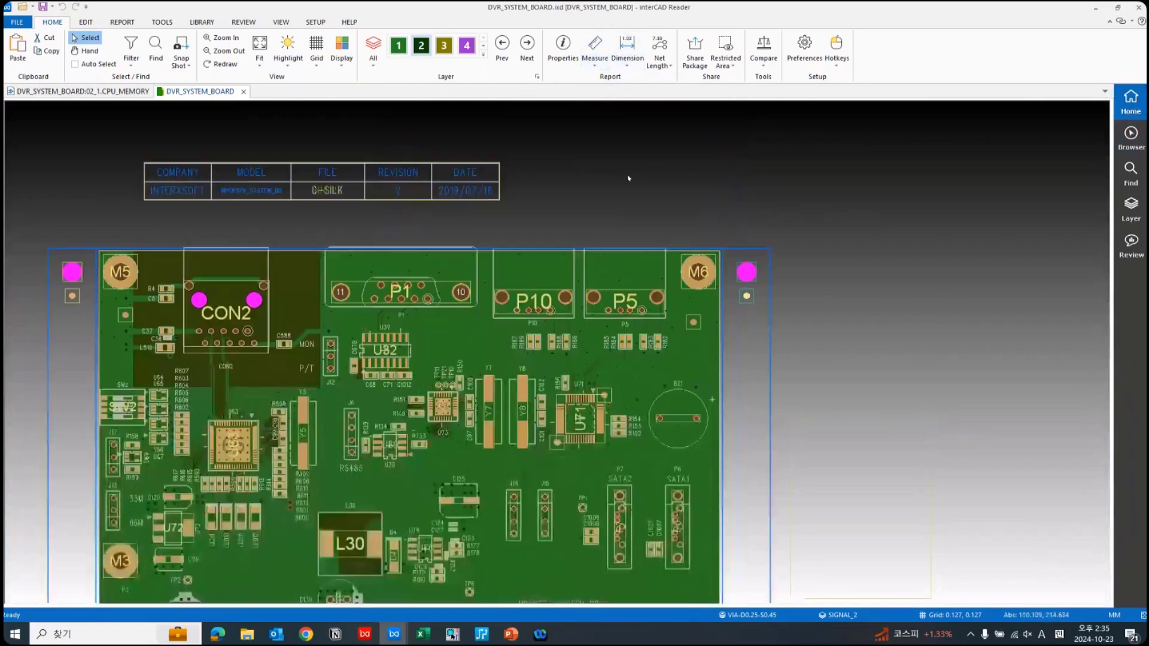
pyautogui.scroll(2, 585, 298)
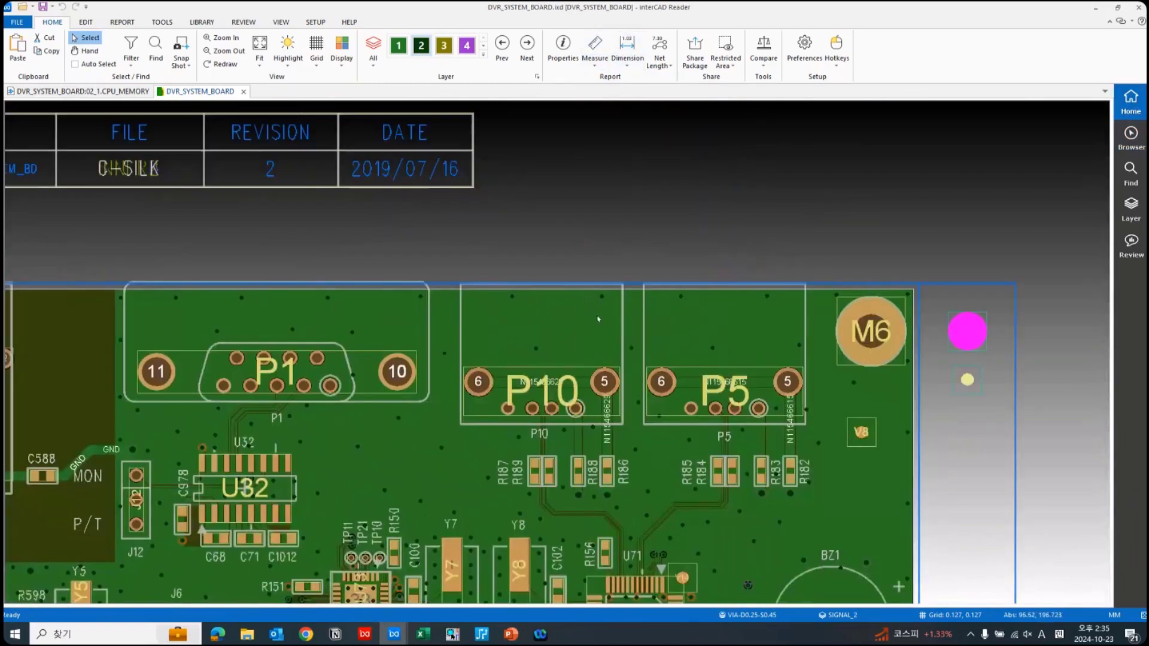
pyautogui.scroll(2, 592, 320)
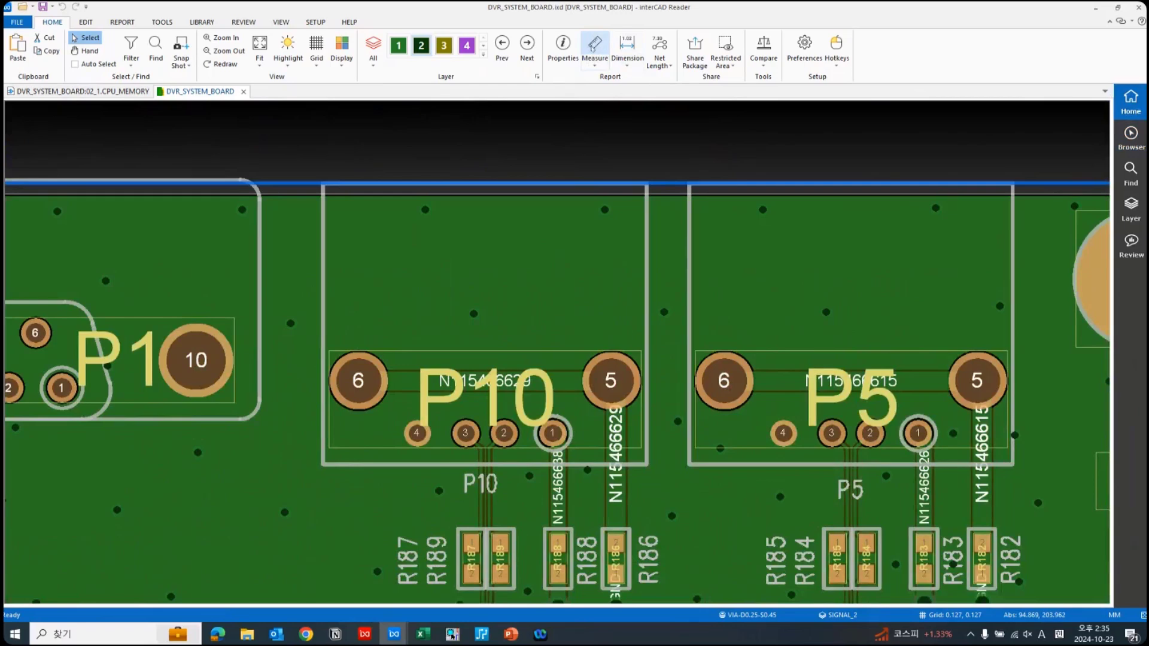
pyautogui.click(595, 46)
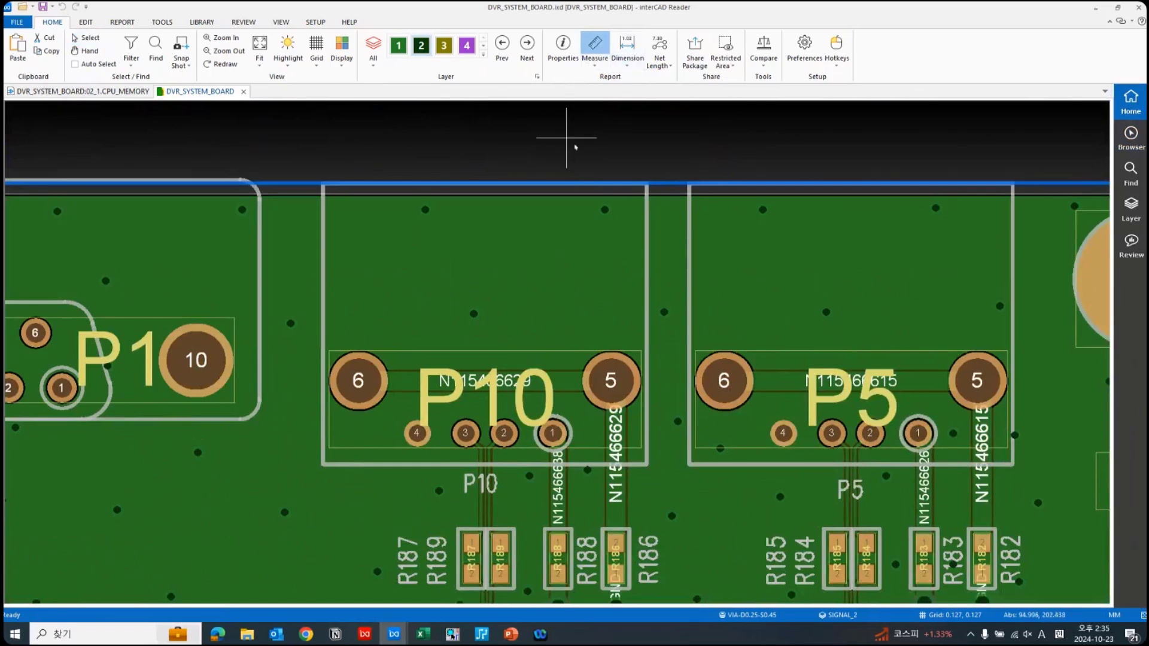
pyautogui.press('Escape')
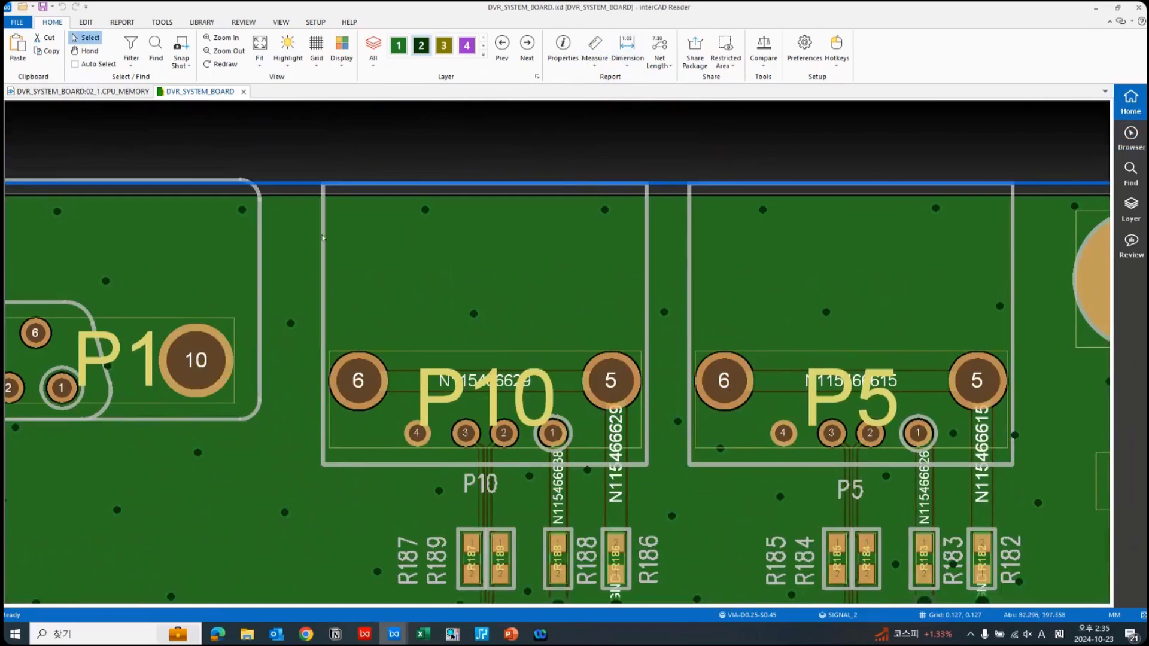
pyautogui.write('q')
pyautogui.press('Return')
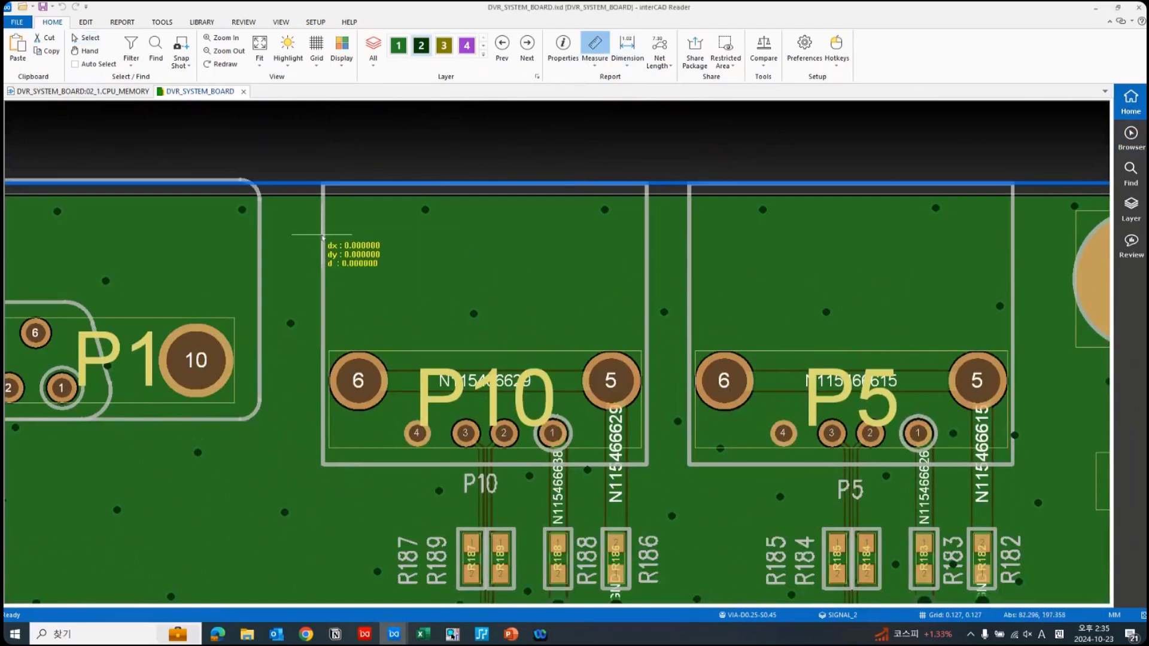
pyautogui.click(323, 237)
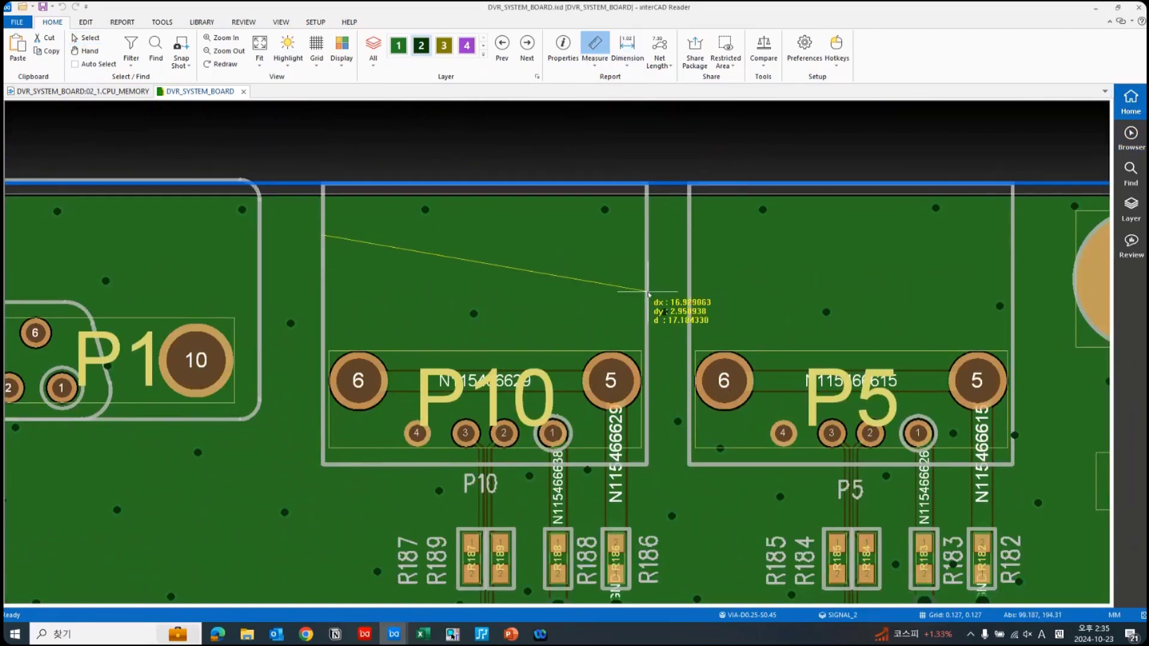
pyautogui.click(648, 293)
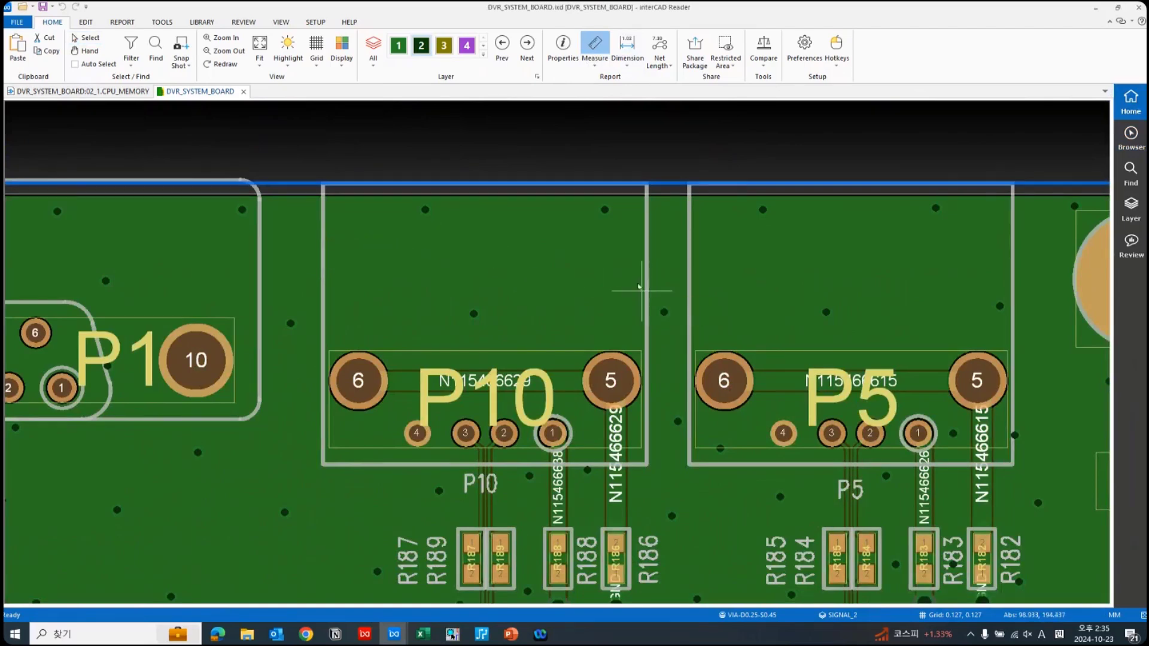
pyautogui.press('Escape')
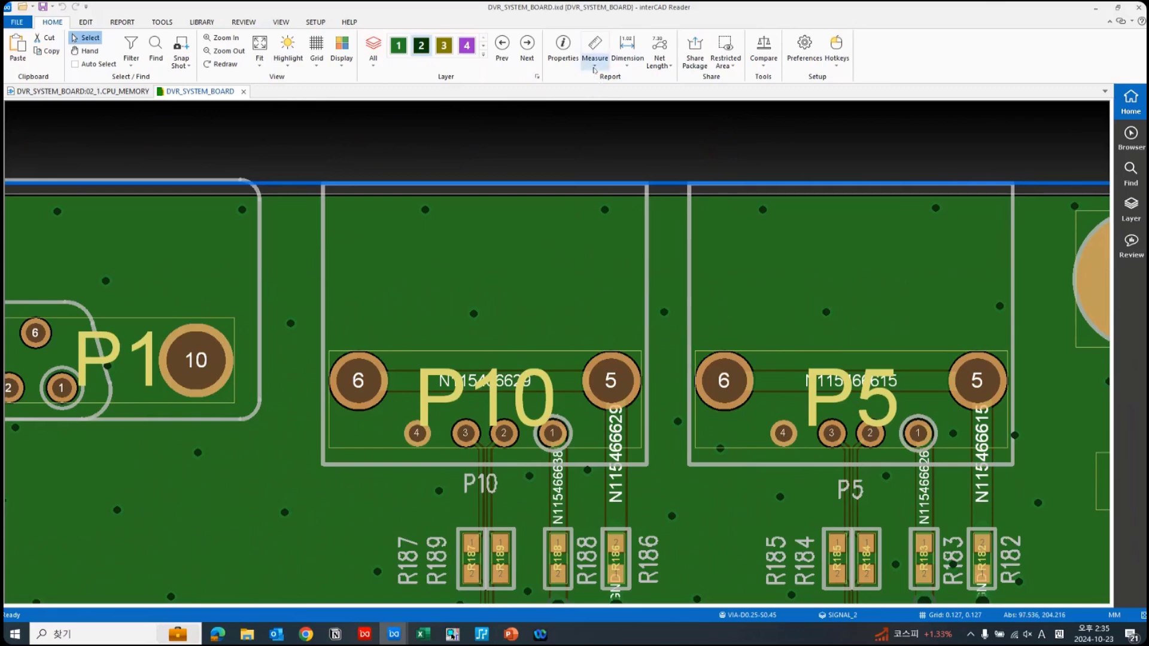
# - Repeat the measurement across connector P10's outline with the No Lock option
pyautogui.click(597, 68)
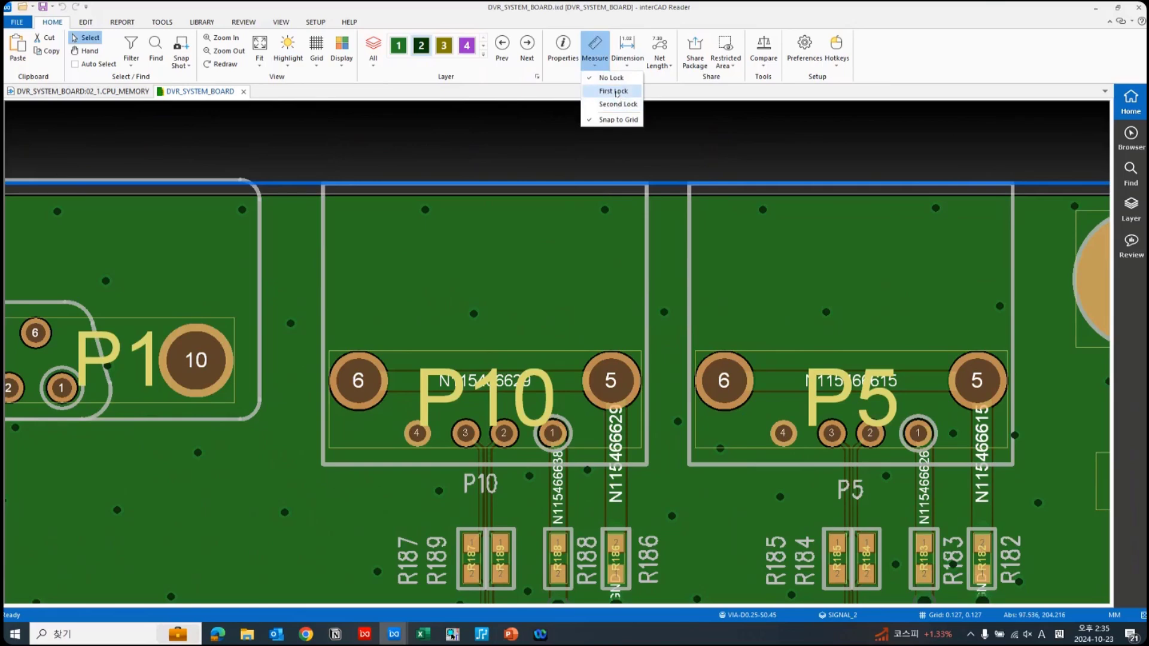
pyautogui.click(519, 171)
pyautogui.click(591, 48)
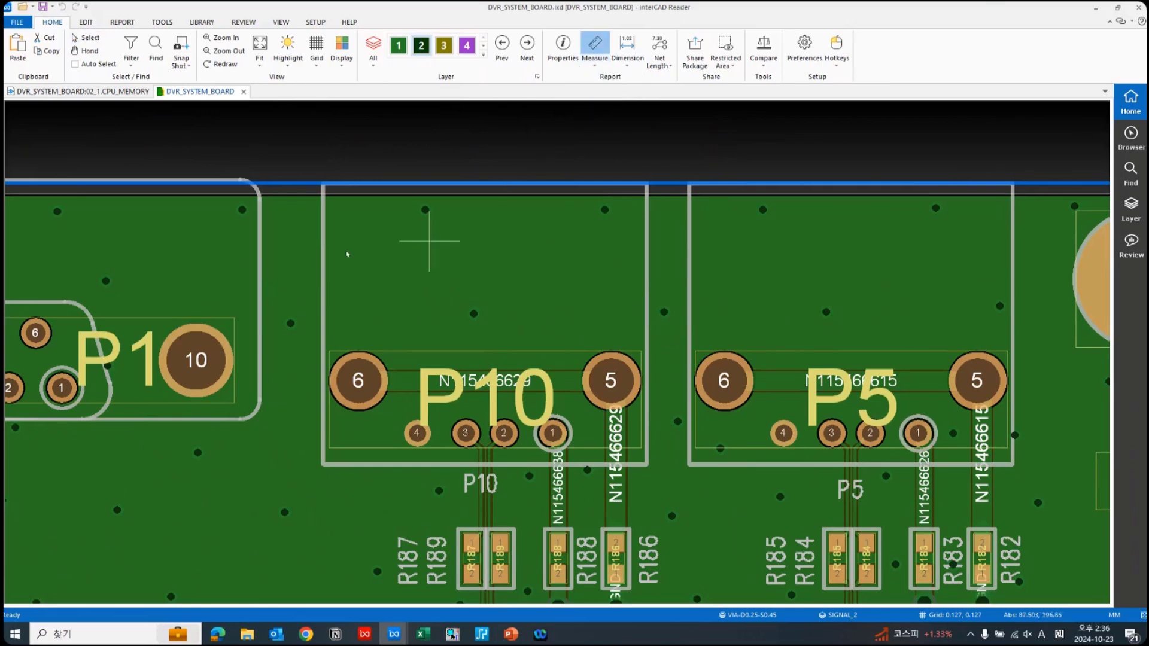
pyautogui.click(323, 229)
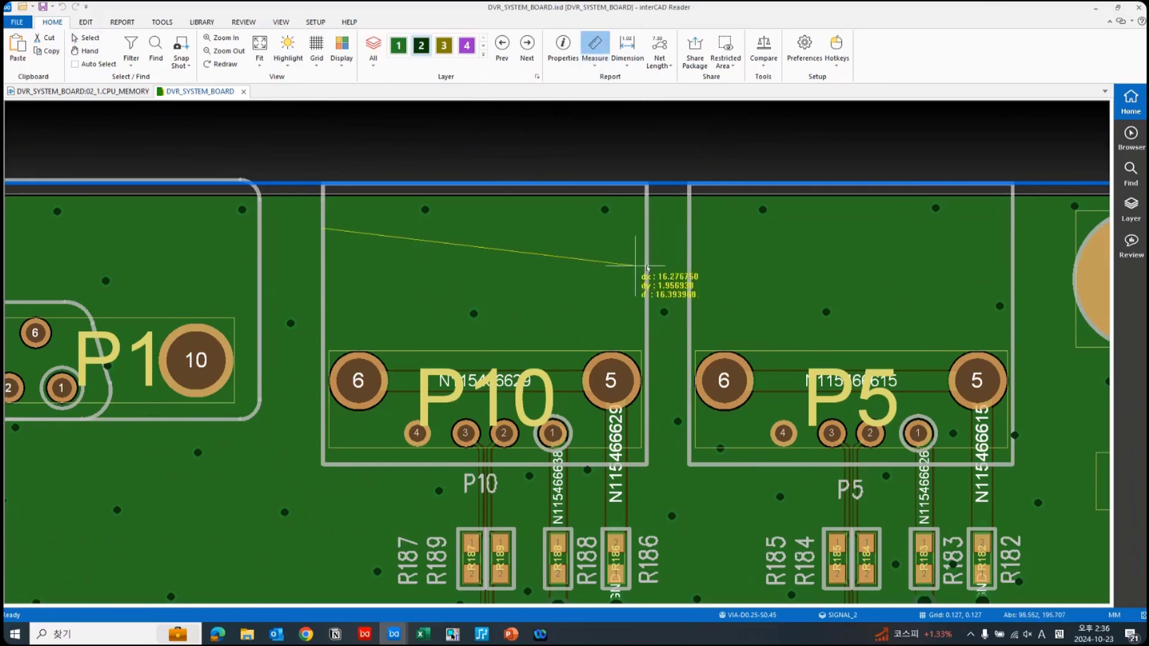
pyautogui.click(647, 266)
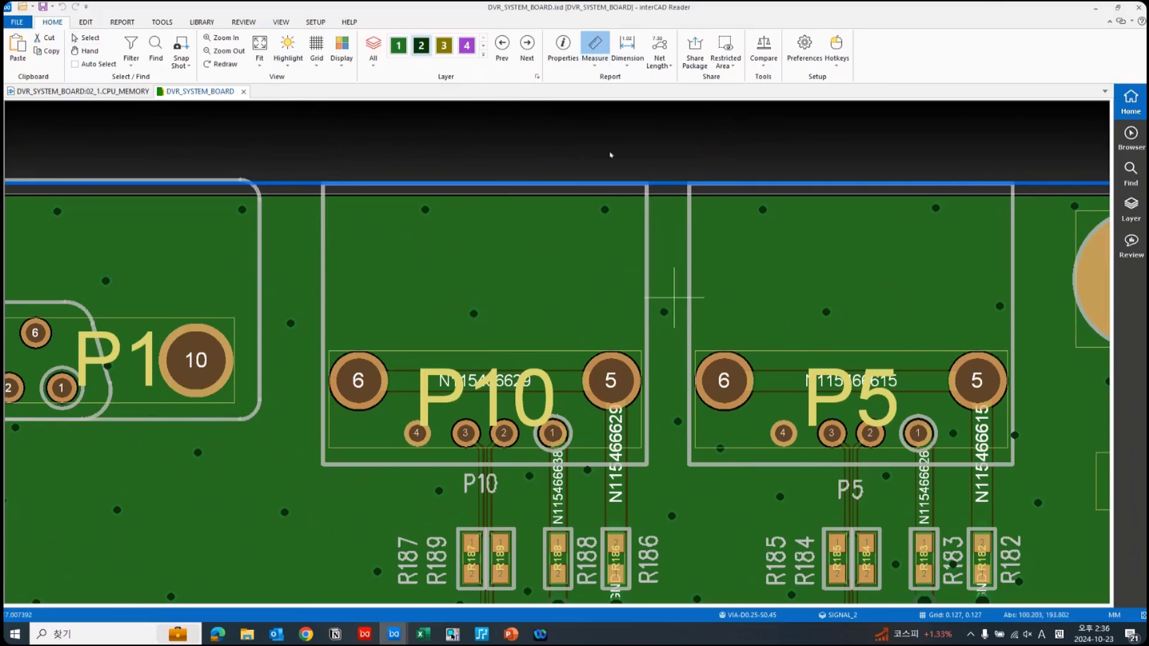
# - Switch measuring to First Lock and measure from the left side of connector P10's outline
pyautogui.click(594, 63)
pyautogui.click(603, 93)
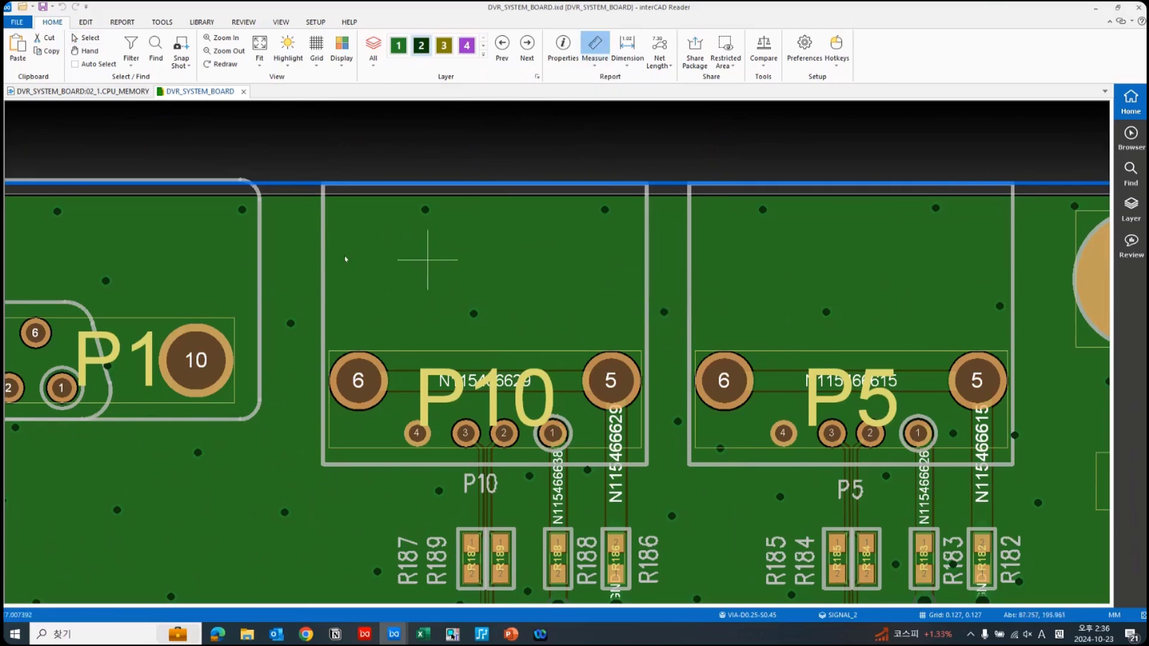
pyautogui.click(323, 228)
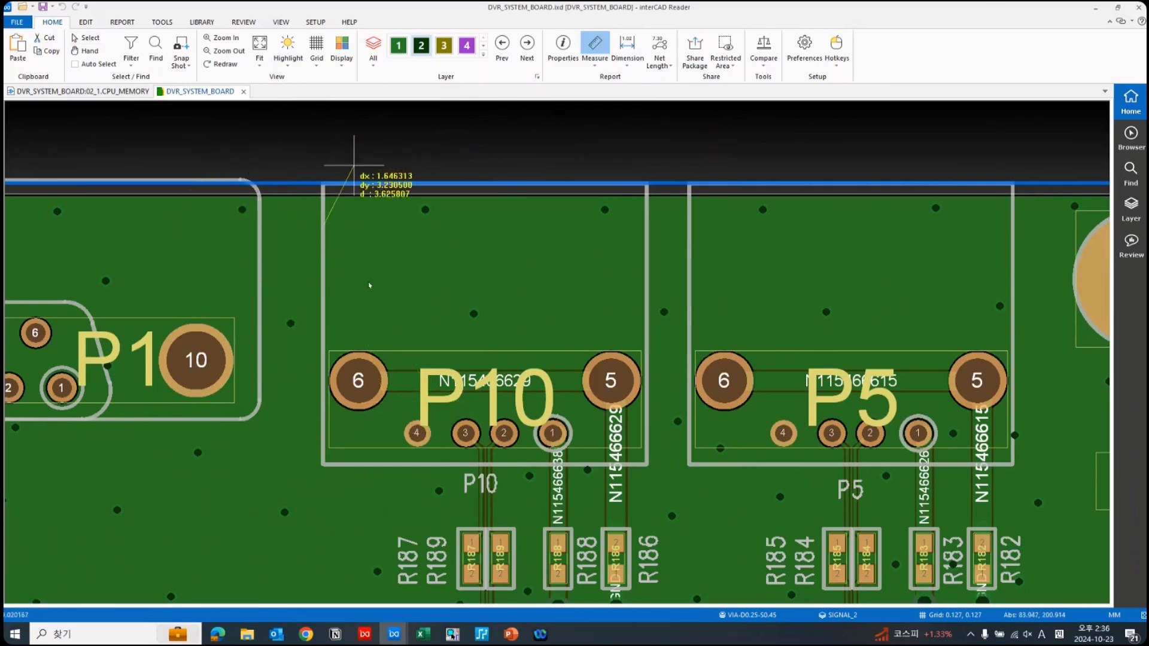
pyautogui.press('Escape')
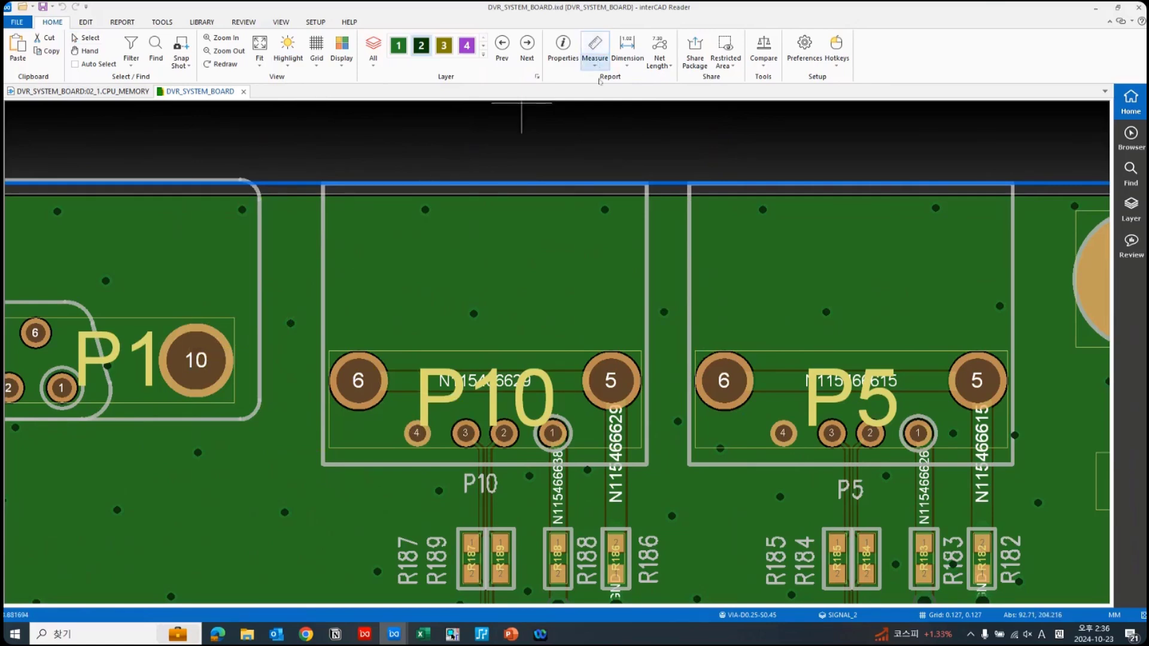
# - Switch measuring to Second Lock and measure between the left and right sides of connector P10's outline
pyautogui.click(595, 65)
pyautogui.click(613, 105)
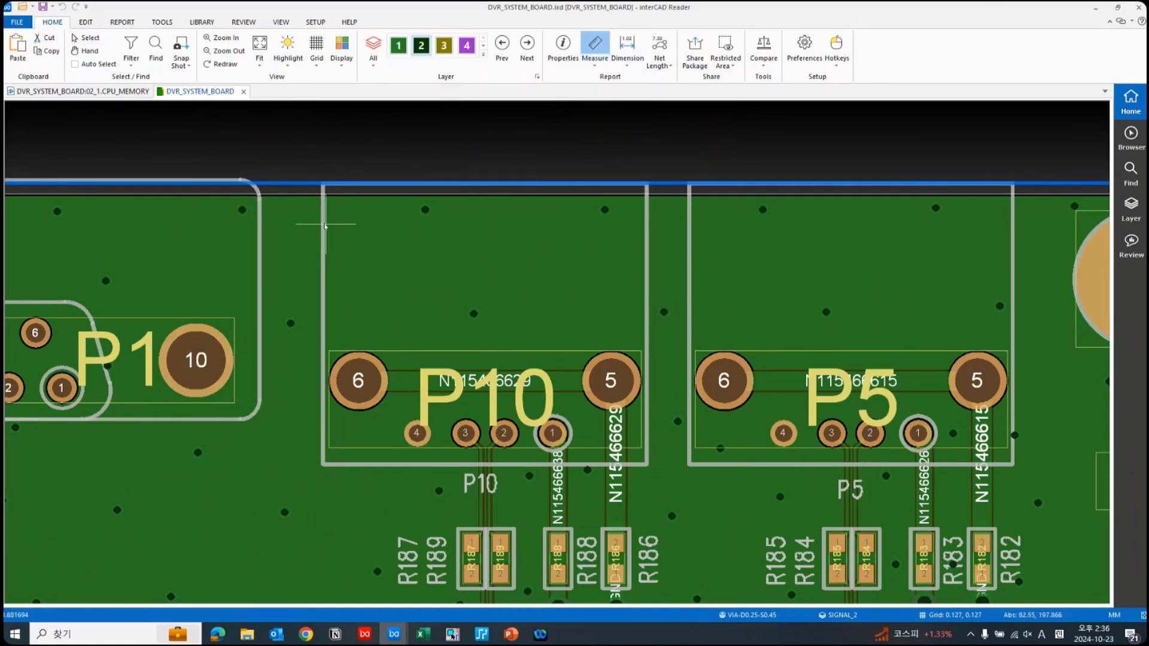
pyautogui.click(323, 224)
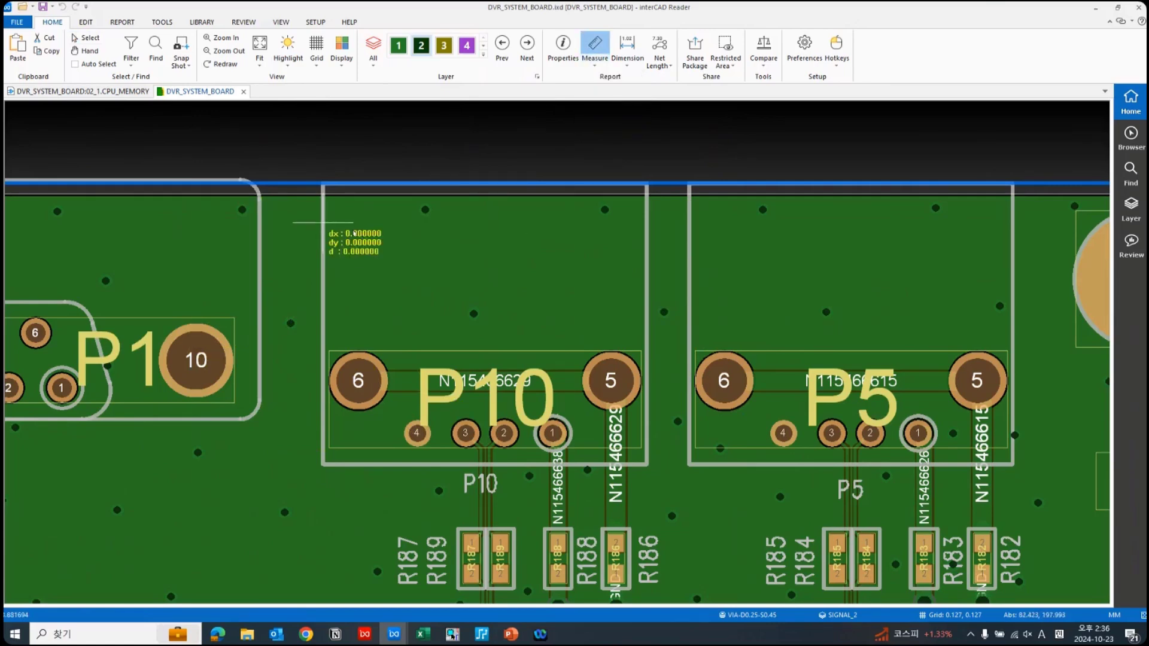
pyautogui.click(646, 258)
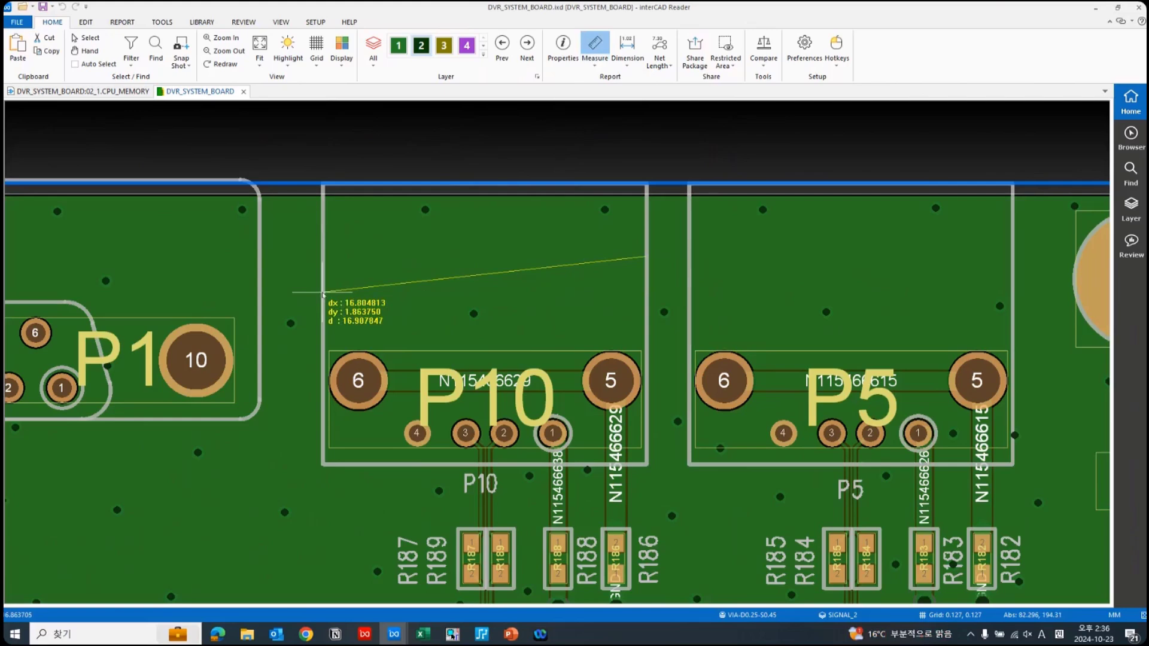
pyautogui.press('Escape')
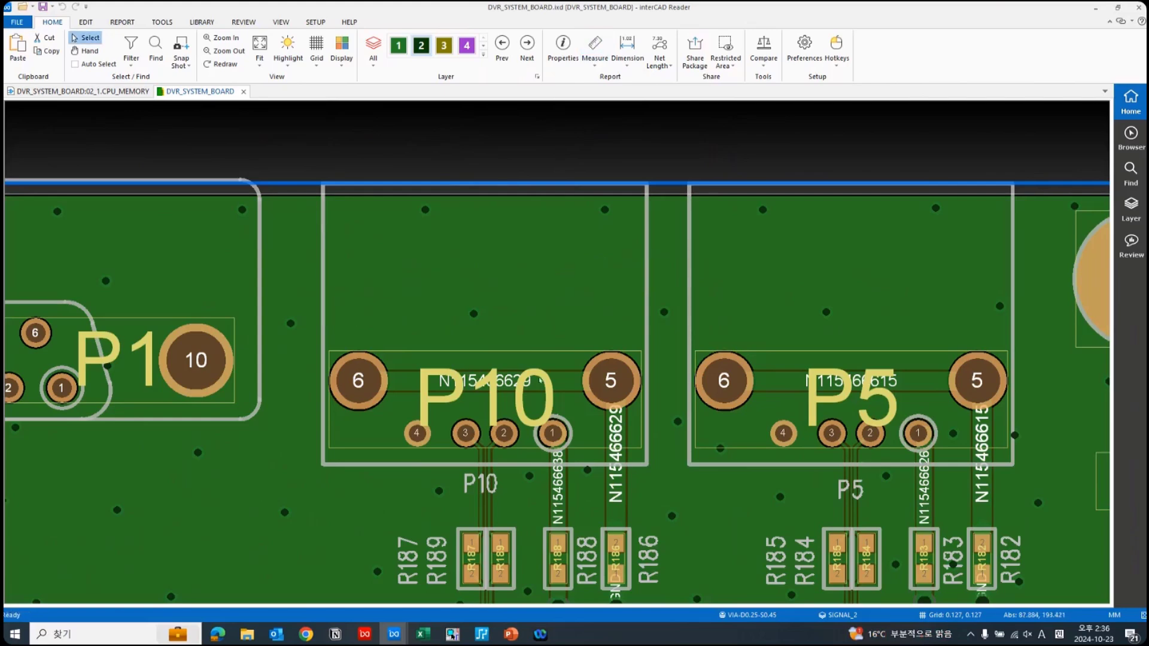
# - Select connector P10, chip U71 and fiducial V14 on the board one after another
pyautogui.click(523, 396)
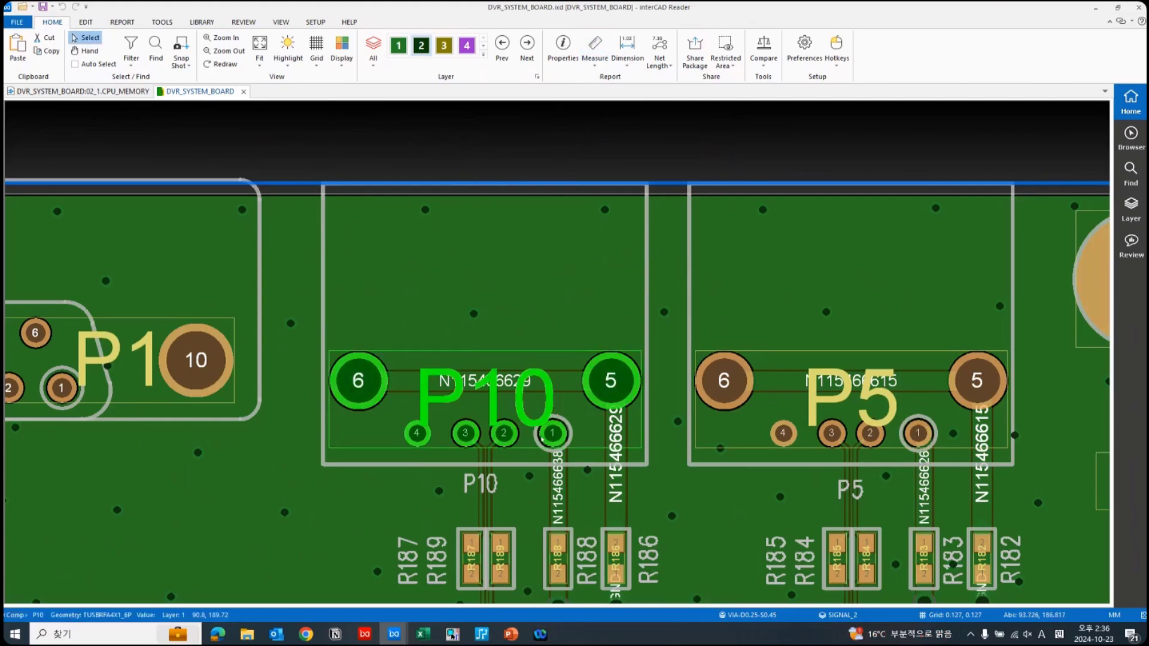
pyautogui.press('Home')
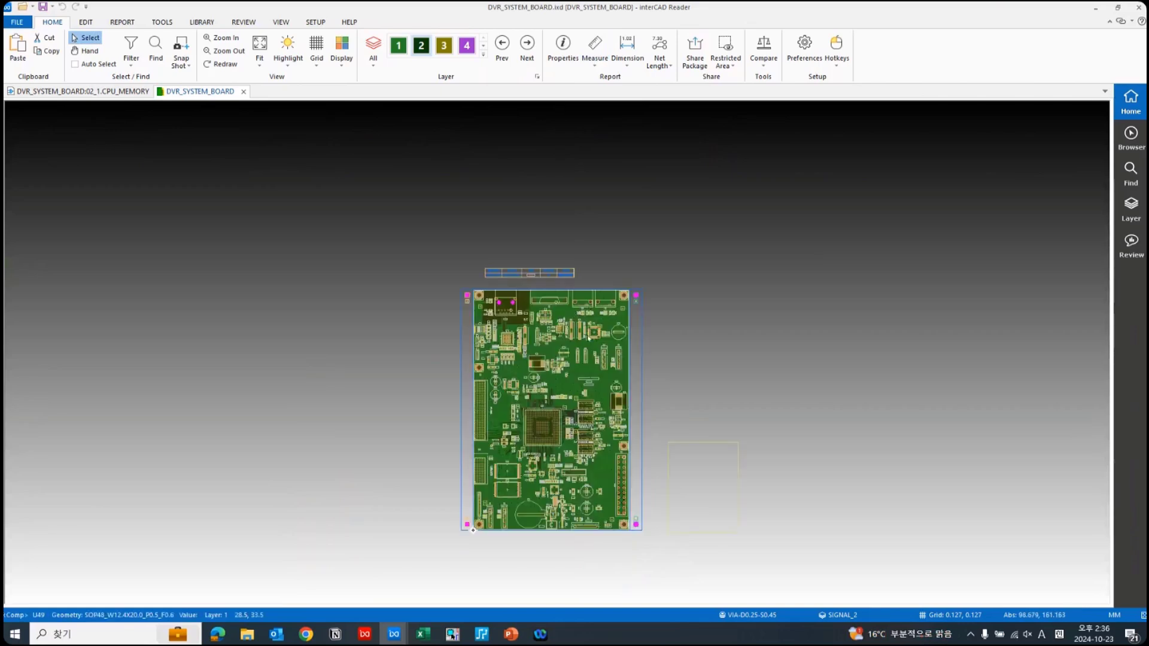
pyautogui.click(594, 331)
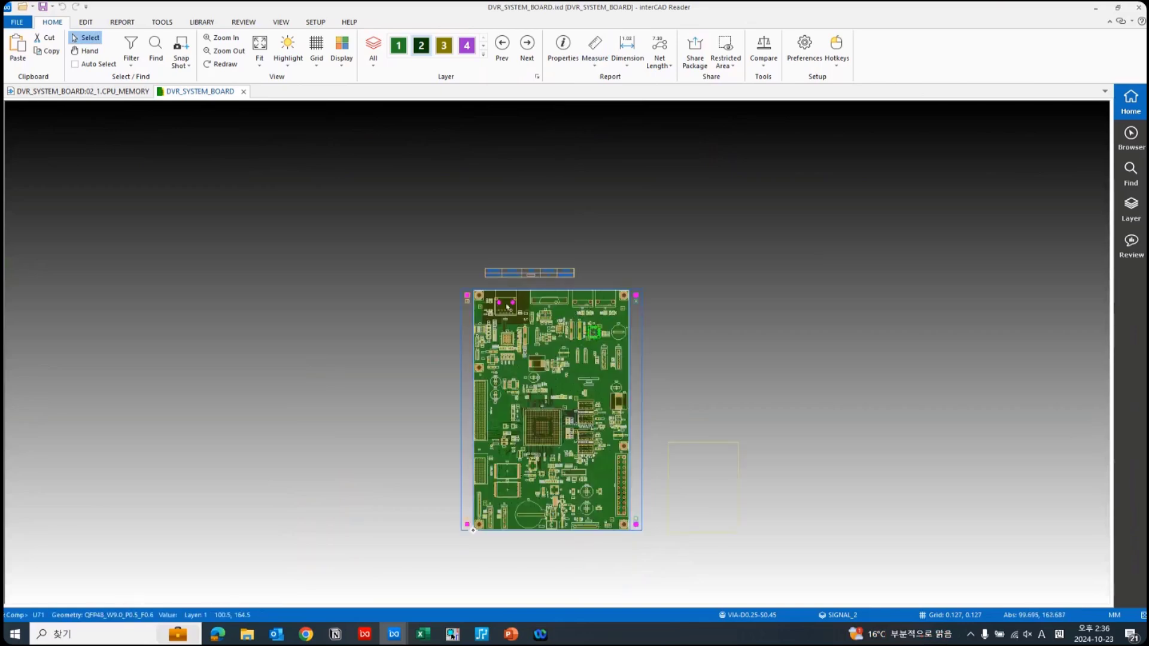
pyautogui.scroll(2, 507, 307)
pyautogui.scroll(5, 656, 211)
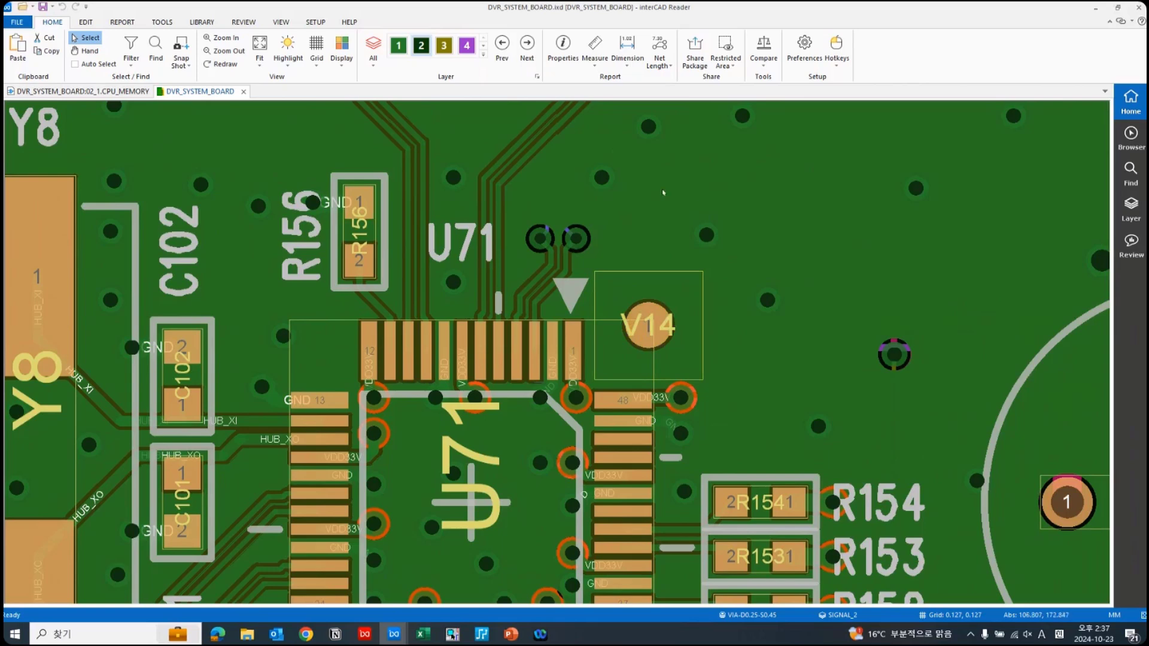
pyautogui.click(648, 326)
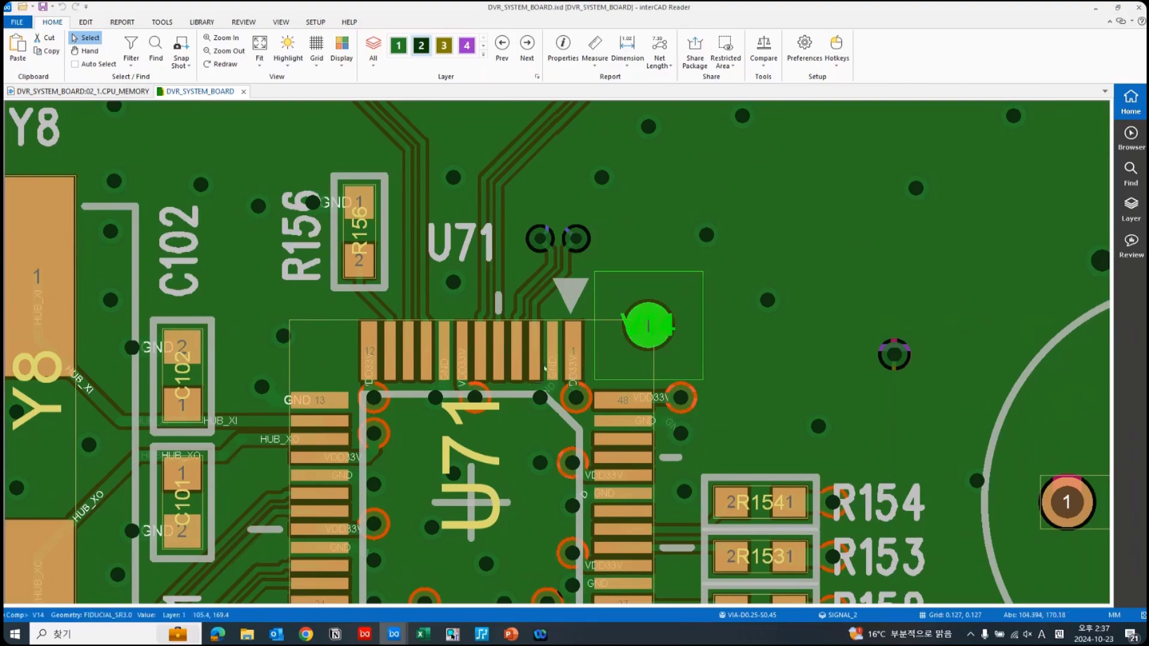
# - Dimension the horizontal spacing between pins 4 and 3 of chip U71, enlarging the dimension text and placing it above the chip
pyautogui.scroll(3, 546, 367)
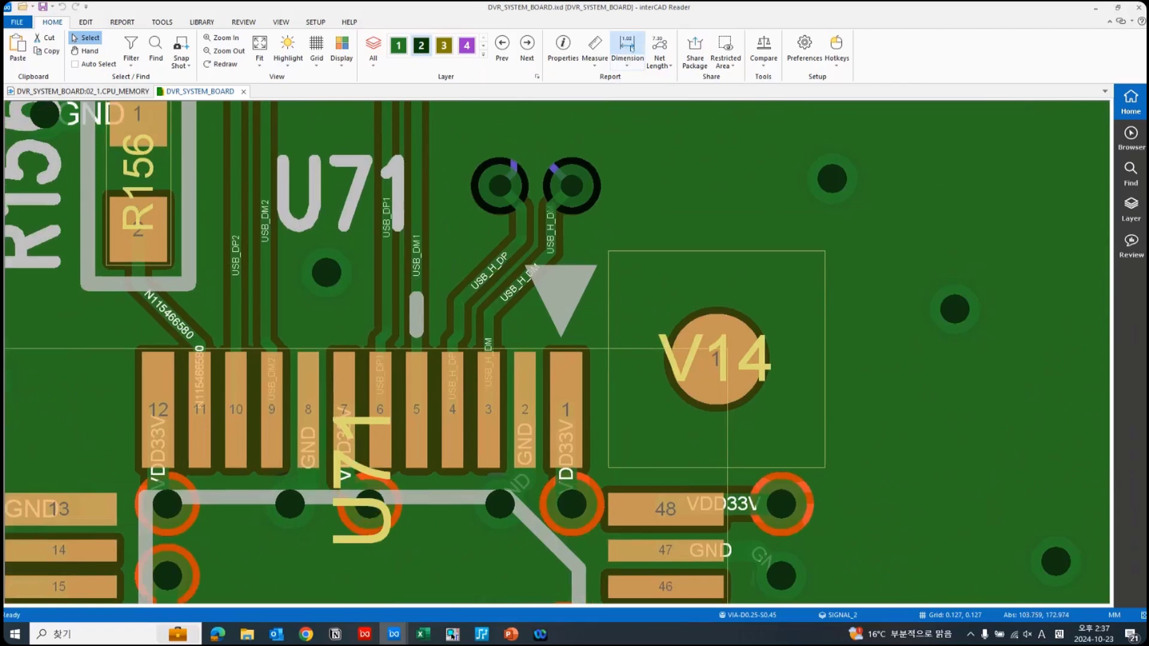
pyautogui.click(628, 48)
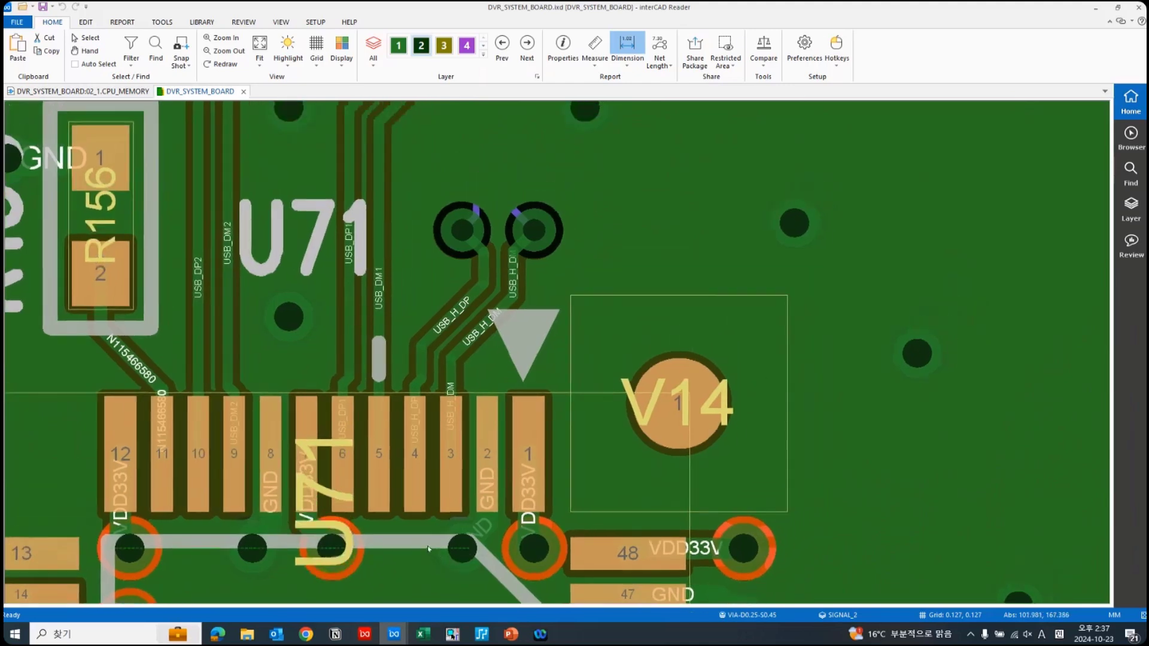
pyautogui.click(418, 494)
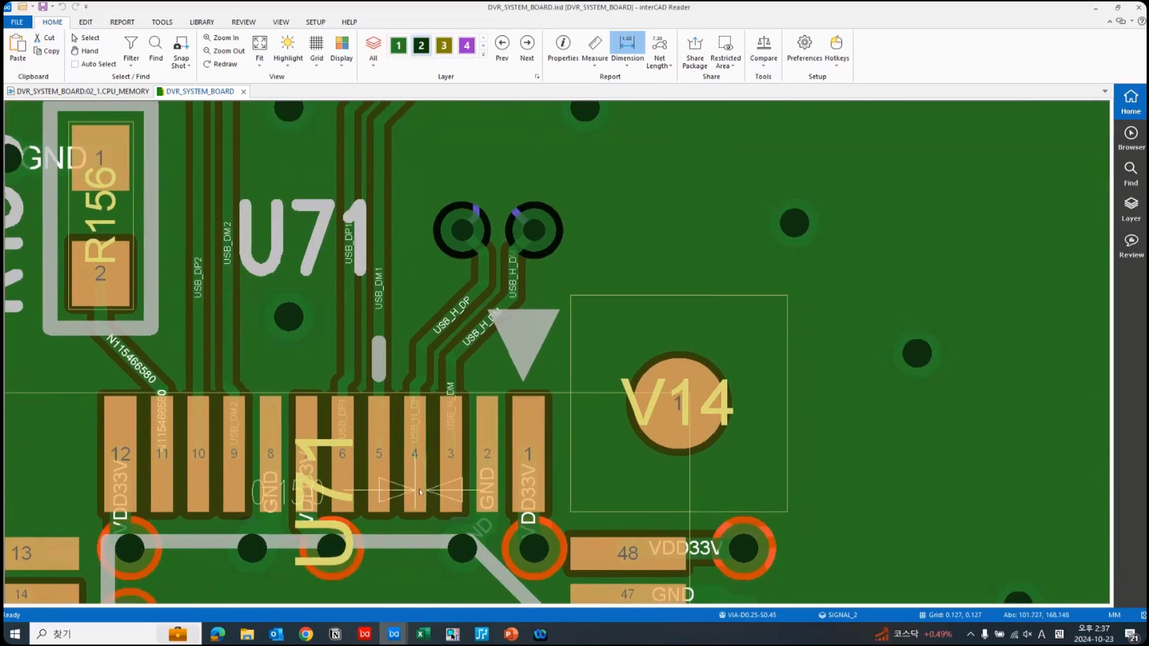
pyautogui.click(453, 489)
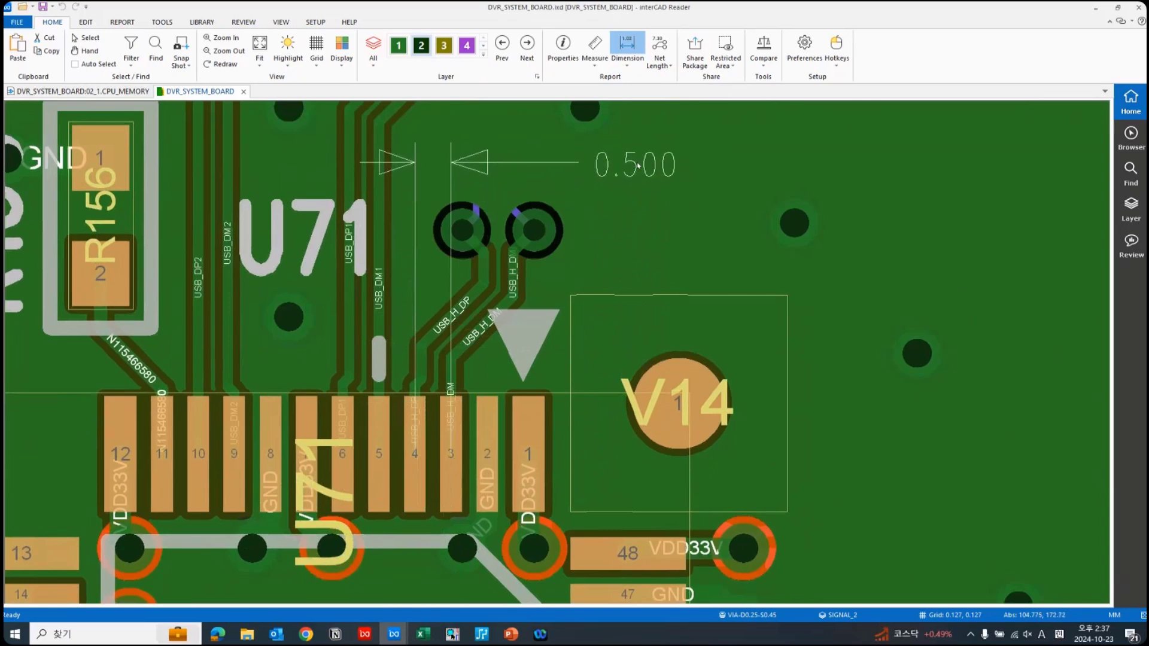
pyautogui.scroll(5, 638, 166)
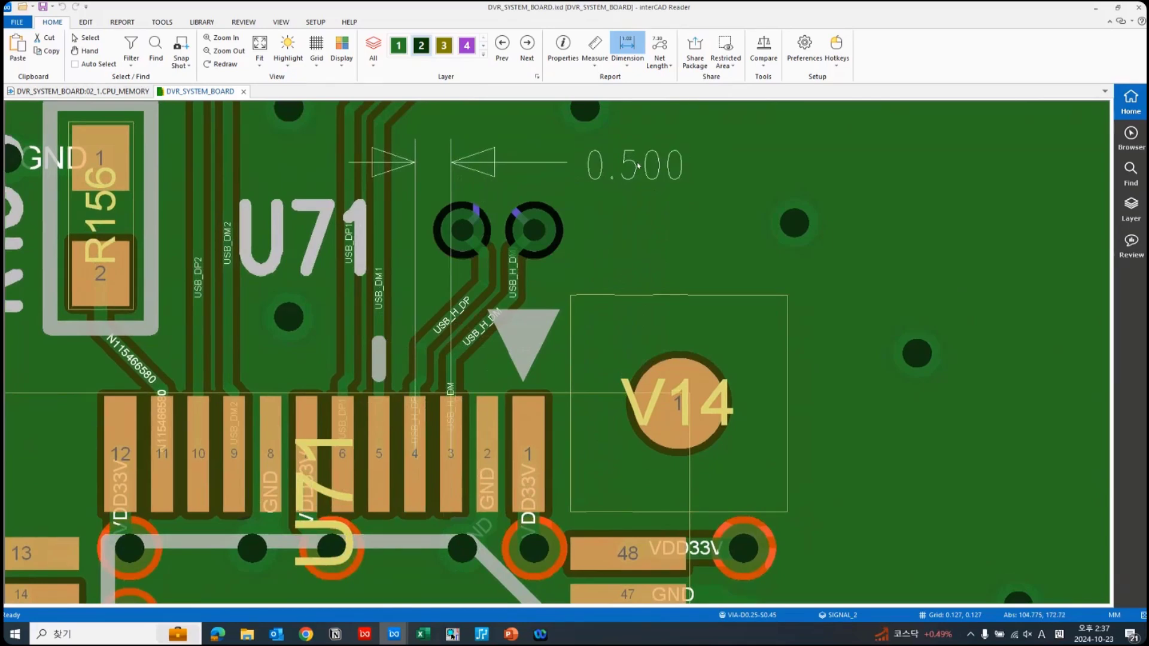
pyautogui.scroll(-5, 638, 165)
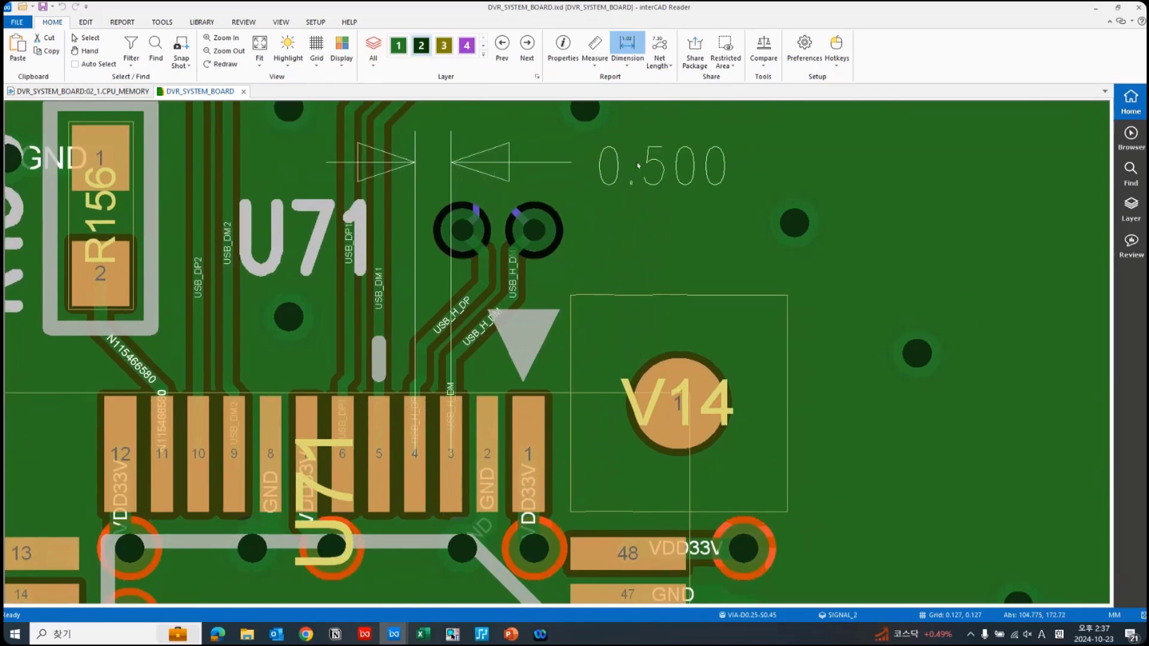
pyautogui.scroll(2, 638, 166)
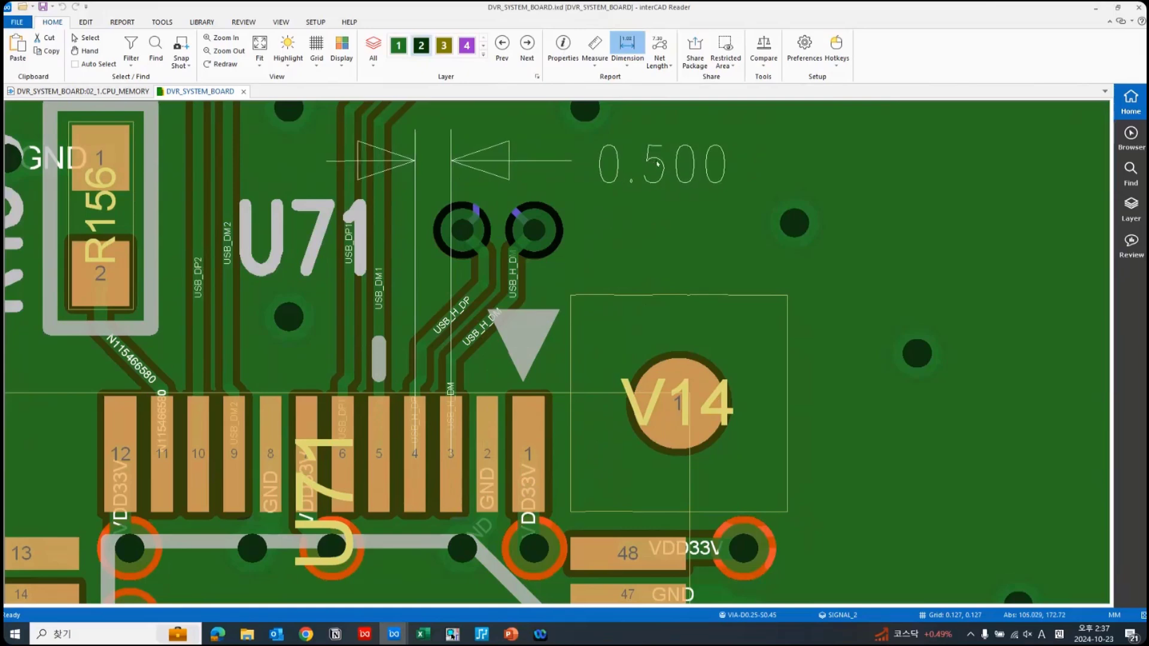
pyautogui.click(658, 162)
# - Set the drafting layer for the dimensions to Board Outline
pyautogui.moveTo(596, 162); pyautogui.dragTo(942, 150)
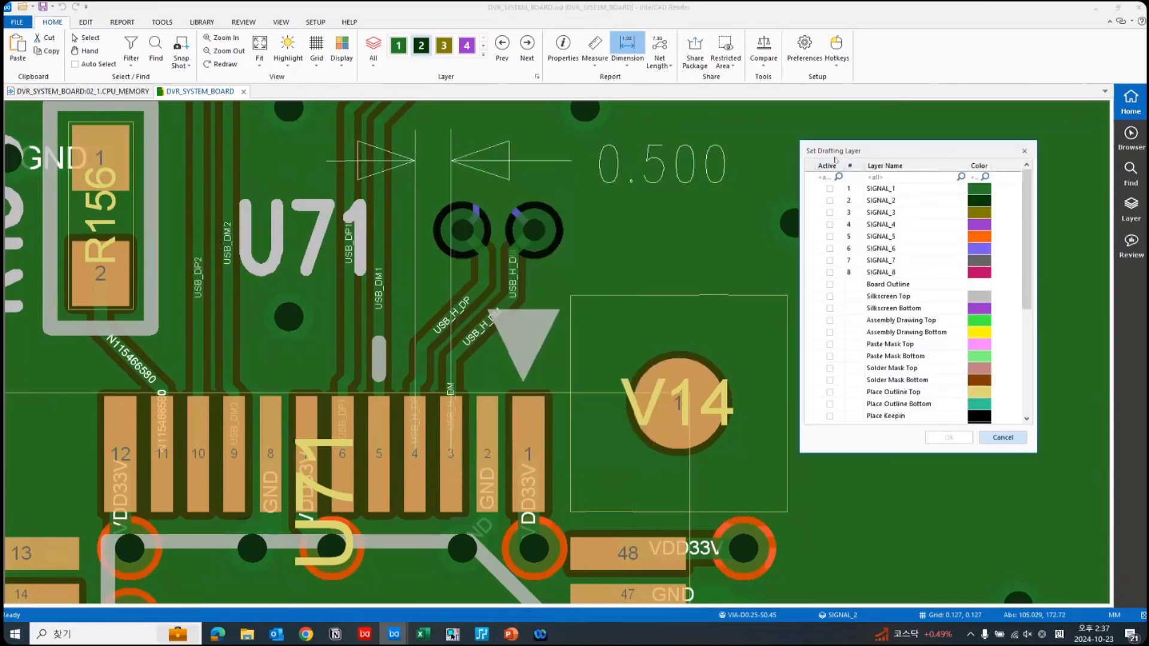
pyautogui.click(829, 285)
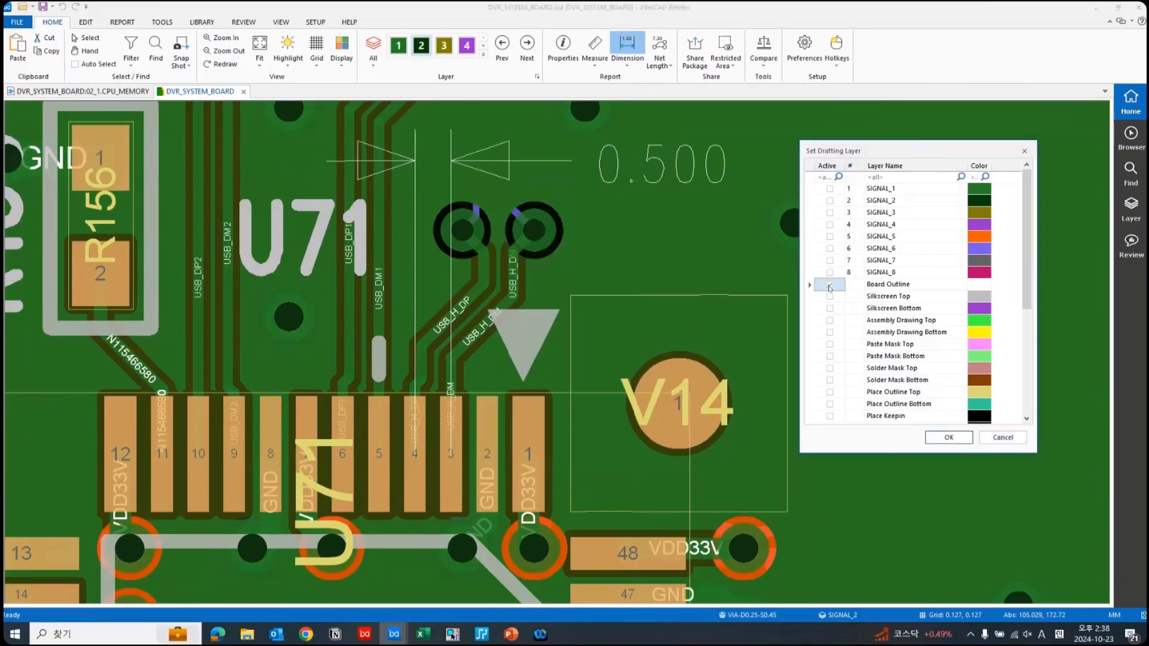
pyautogui.click(949, 437)
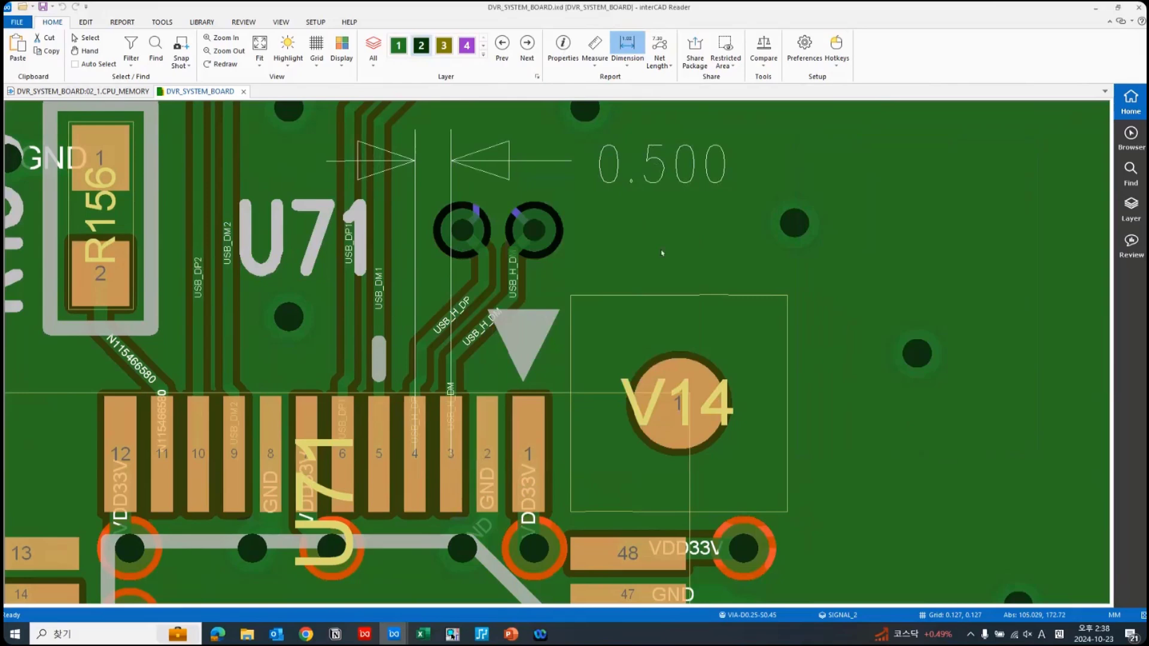
# - Select the placed pin-spacing dimension and view its properties, including its value and layer
pyautogui.click(627, 182)
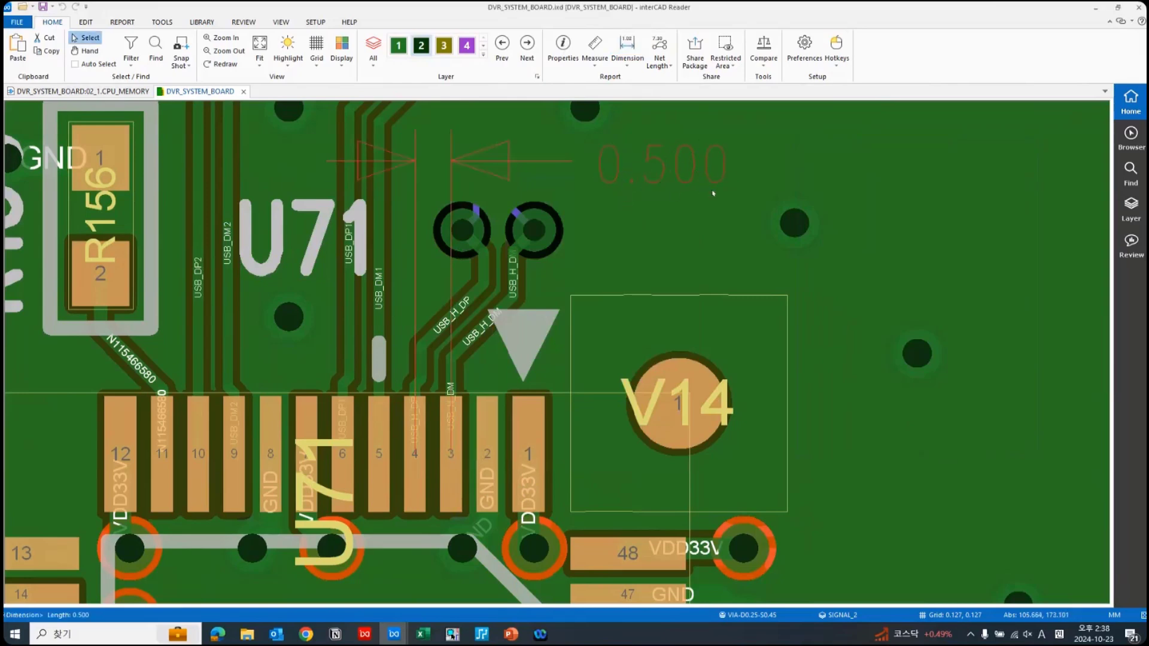
pyautogui.doubleClick(688, 176)
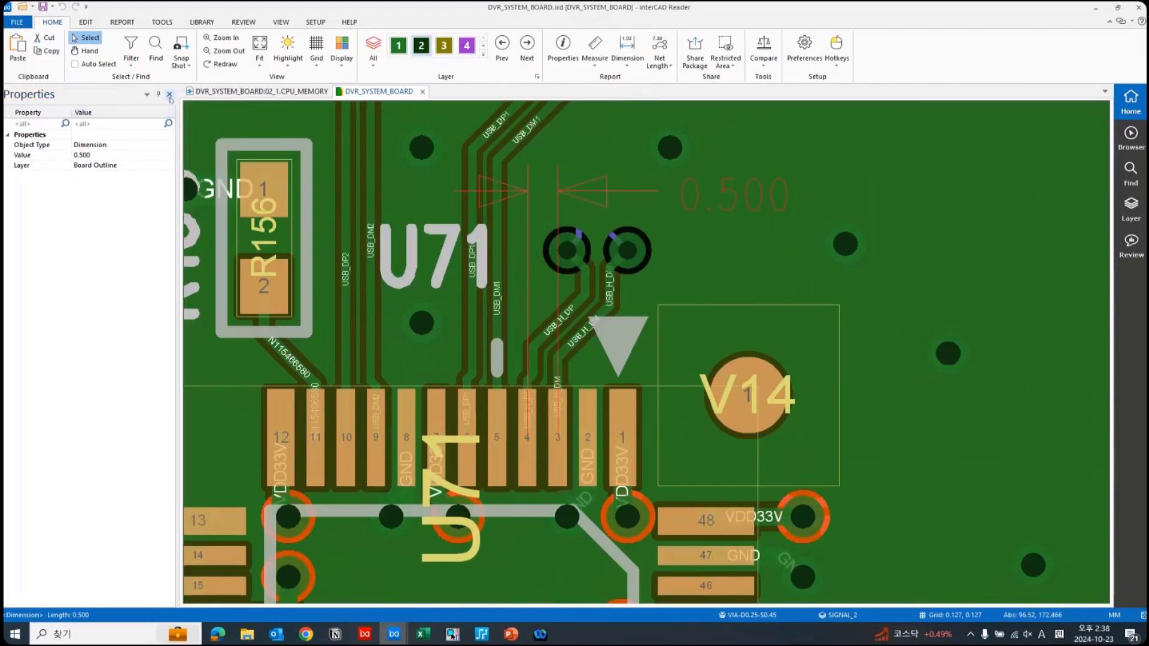
pyautogui.click(169, 94)
# - Dimension the width of resistor R156's silkscreen outline and the vertical spacing across the parallel traces above fiducial V14
pyautogui.scroll(-2, 547, 197)
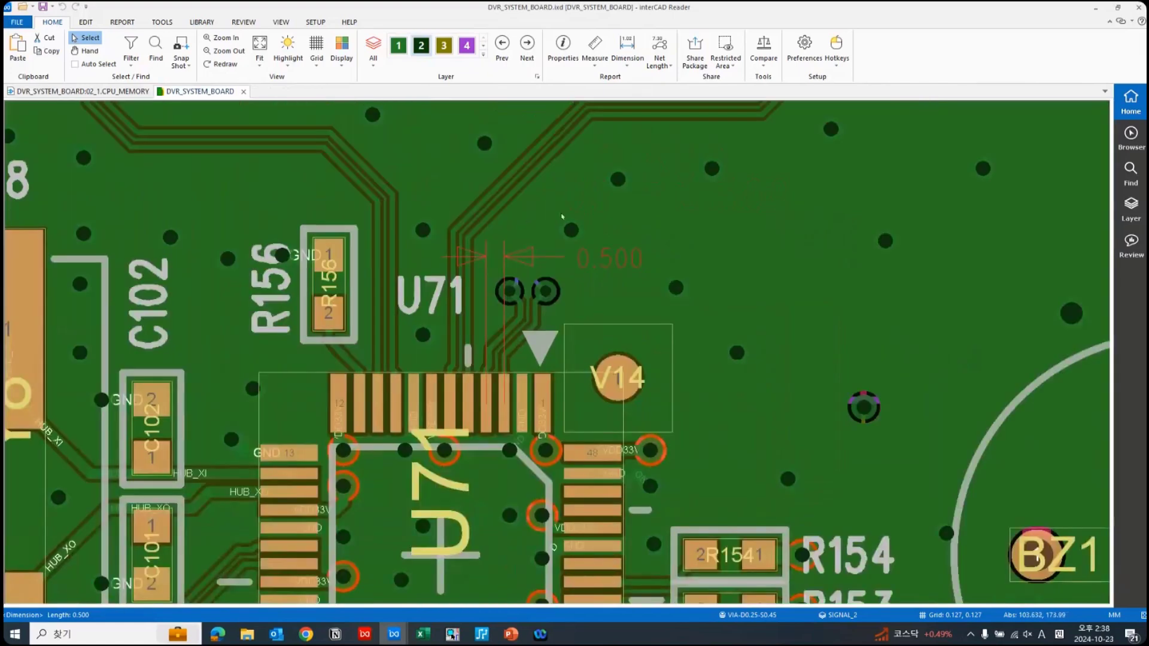
pyautogui.moveTo(550, 208)
pyautogui.mouseDown(button='middle')
pyautogui.moveTo(579, 195)
pyautogui.moveTo(585, 234)
pyautogui.mouseUp(button='middle')
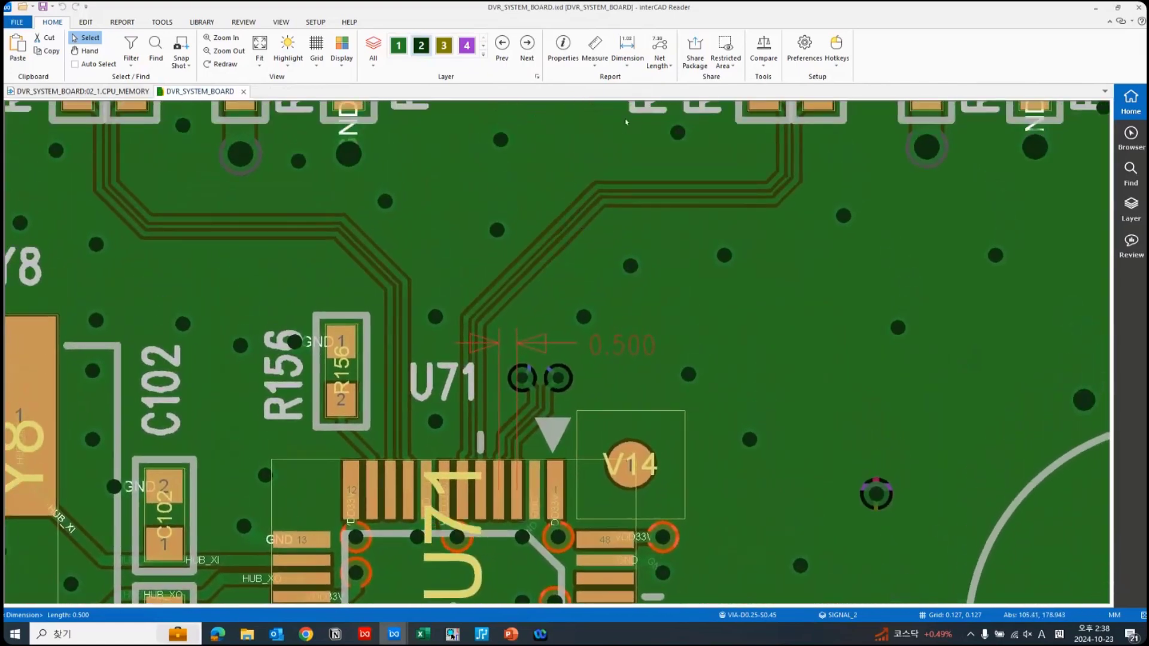
pyautogui.click(627, 48)
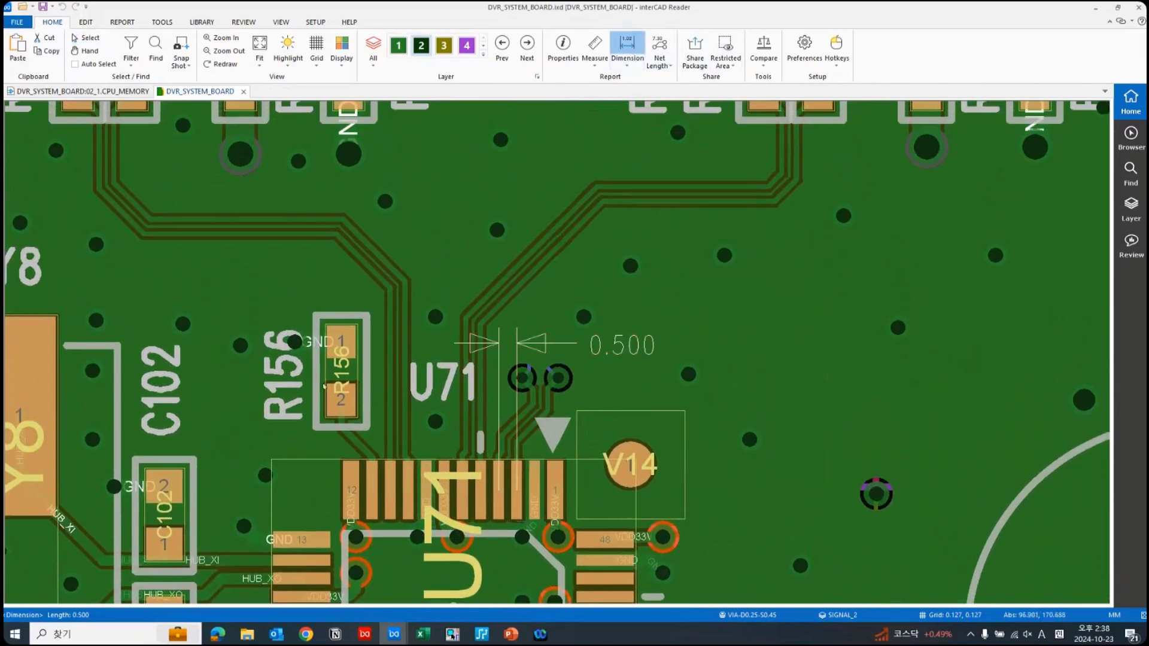
pyautogui.click(317, 333)
pyautogui.click(366, 333)
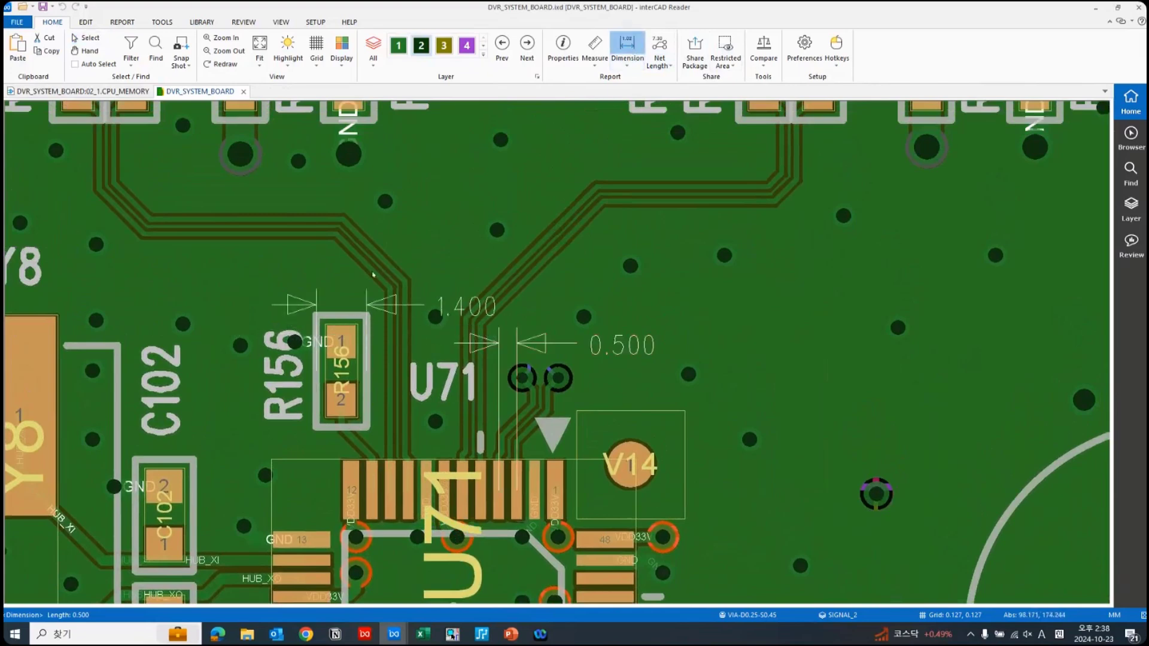
pyautogui.click(377, 260)
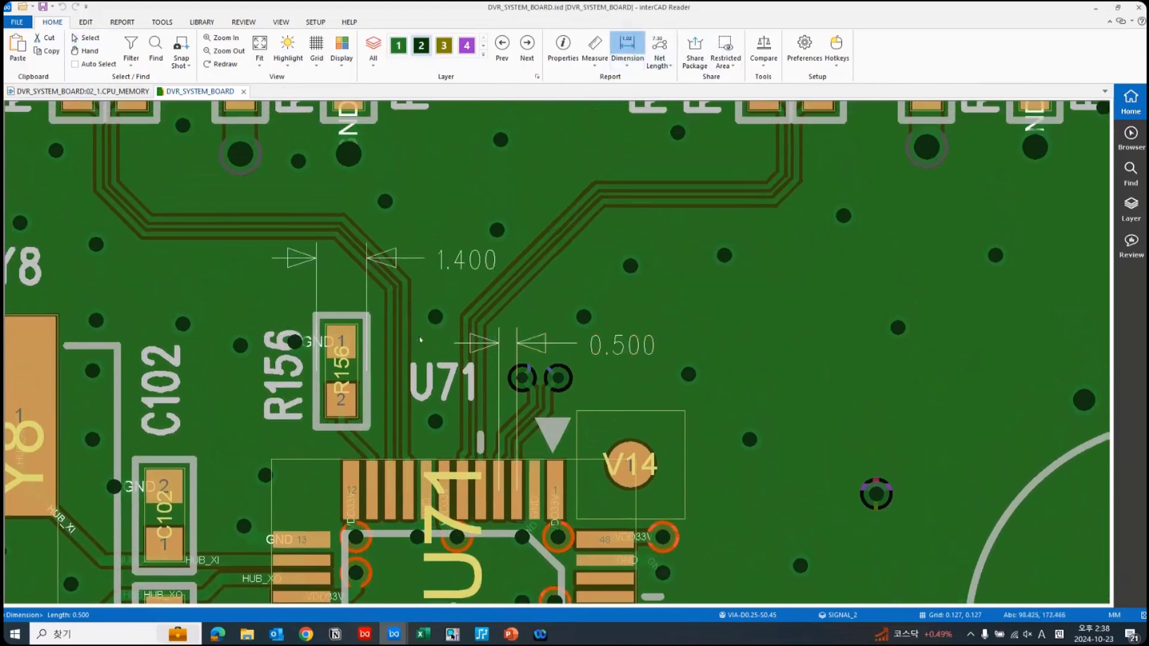
pyautogui.click(674, 190)
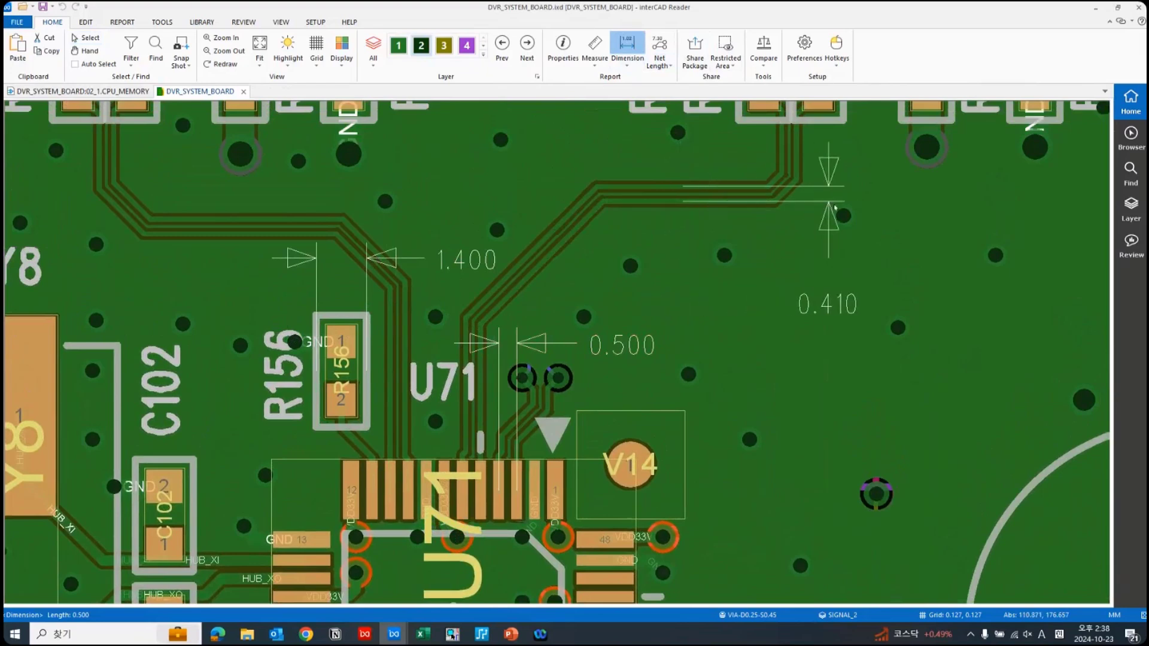
pyautogui.click(855, 209)
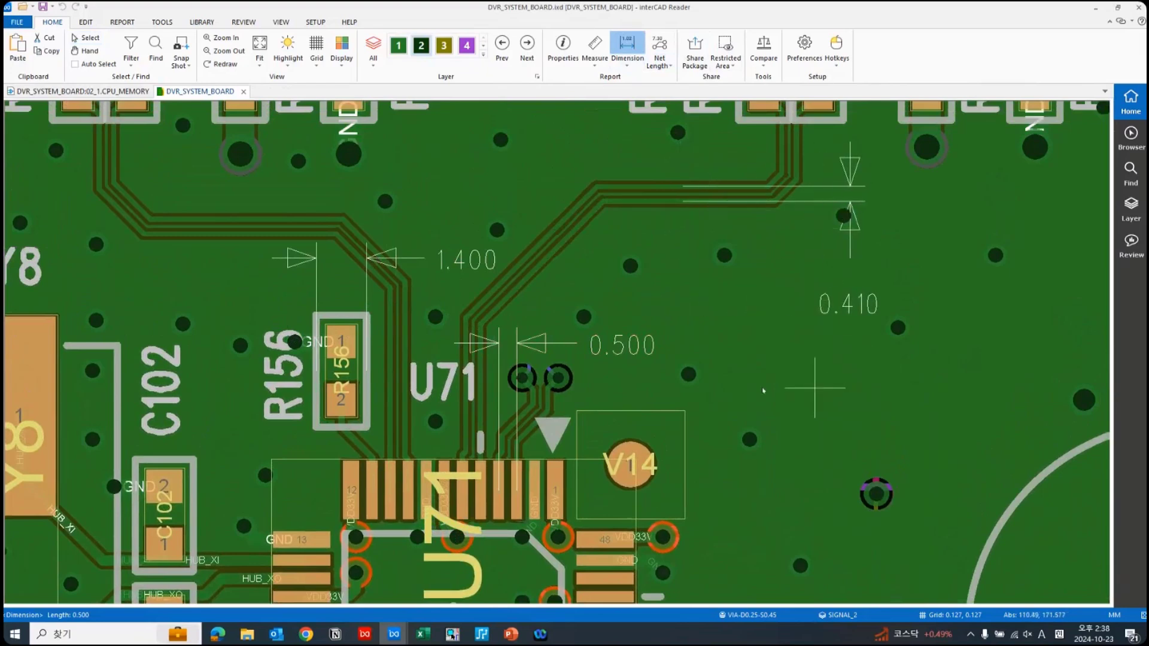
# - Add a diagonal dimension between the centres of the two vias beside fiducial V14 and finish dimensioning
pyautogui.scroll(2, 772, 381)
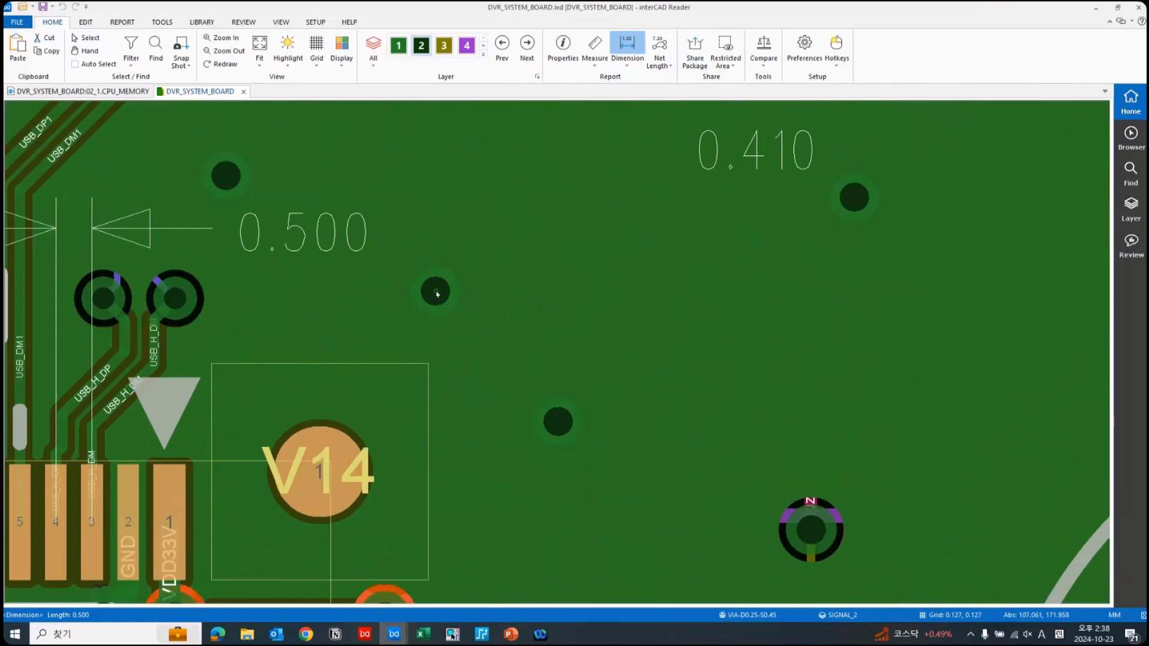
pyautogui.click(435, 292)
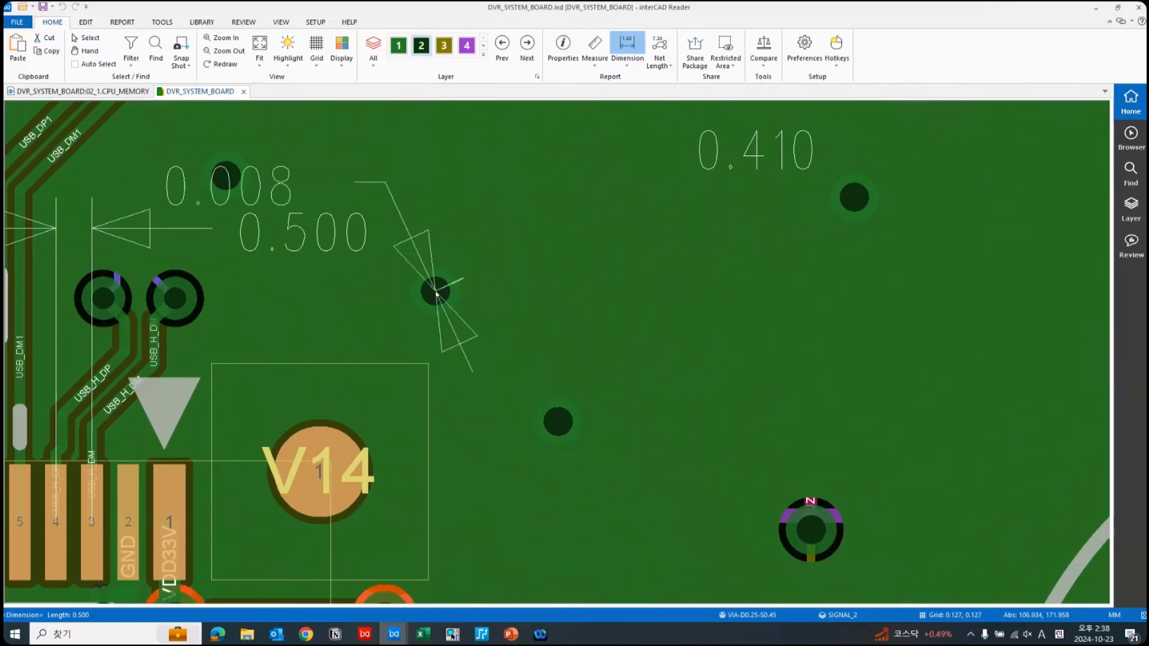
pyautogui.click(558, 423)
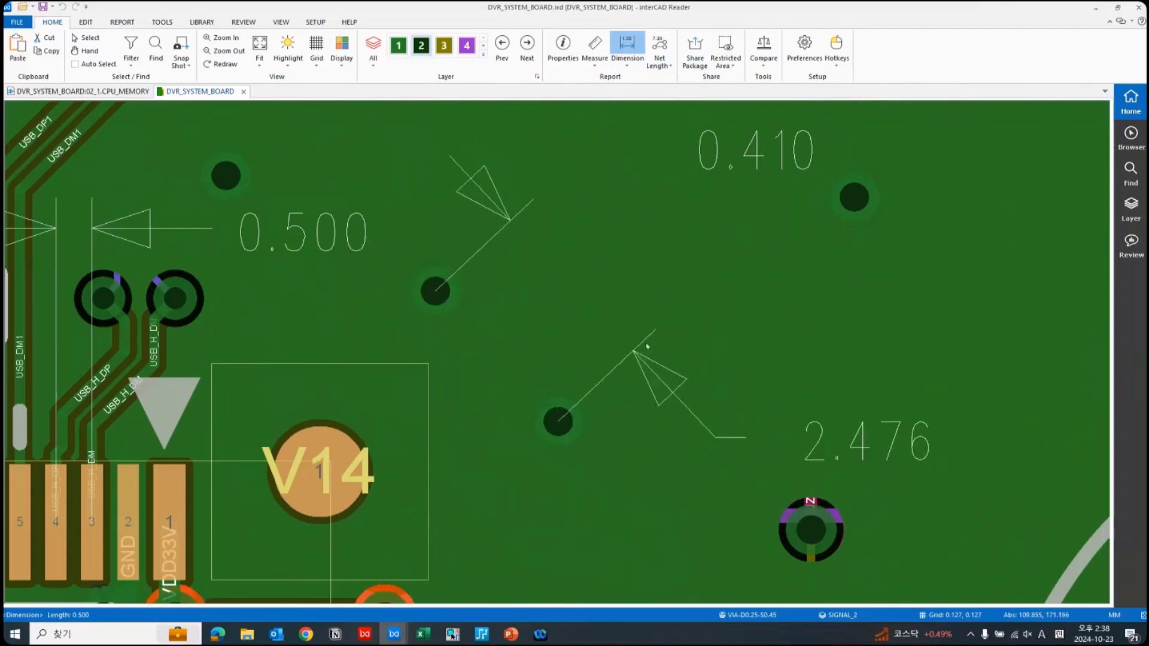
pyautogui.click(679, 327)
pyautogui.press('Escape')
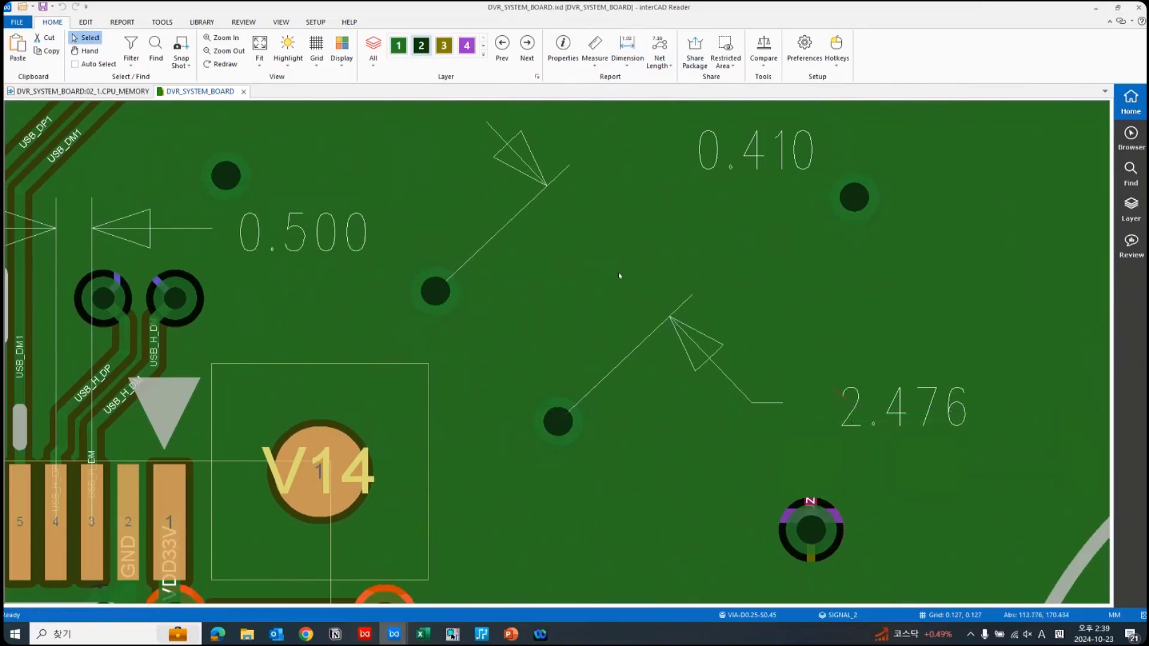
# - Show the whole board, select nets A0 to A12 in the Browser's net list and report their lengths
pyautogui.press('Home')
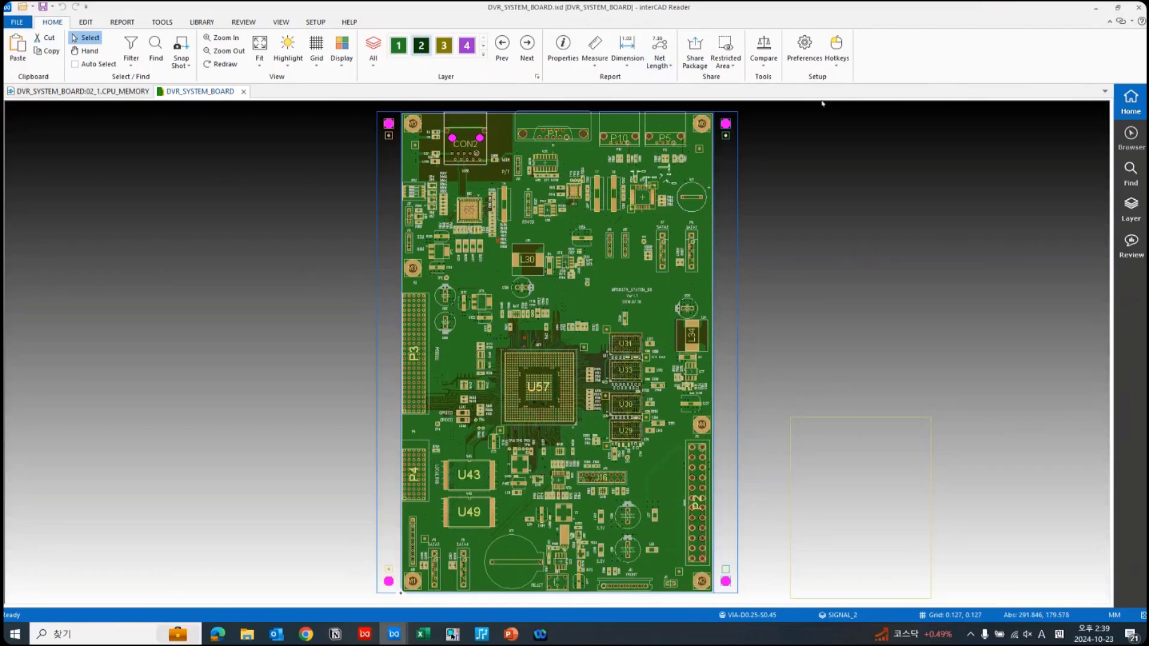
pyautogui.click(1131, 139)
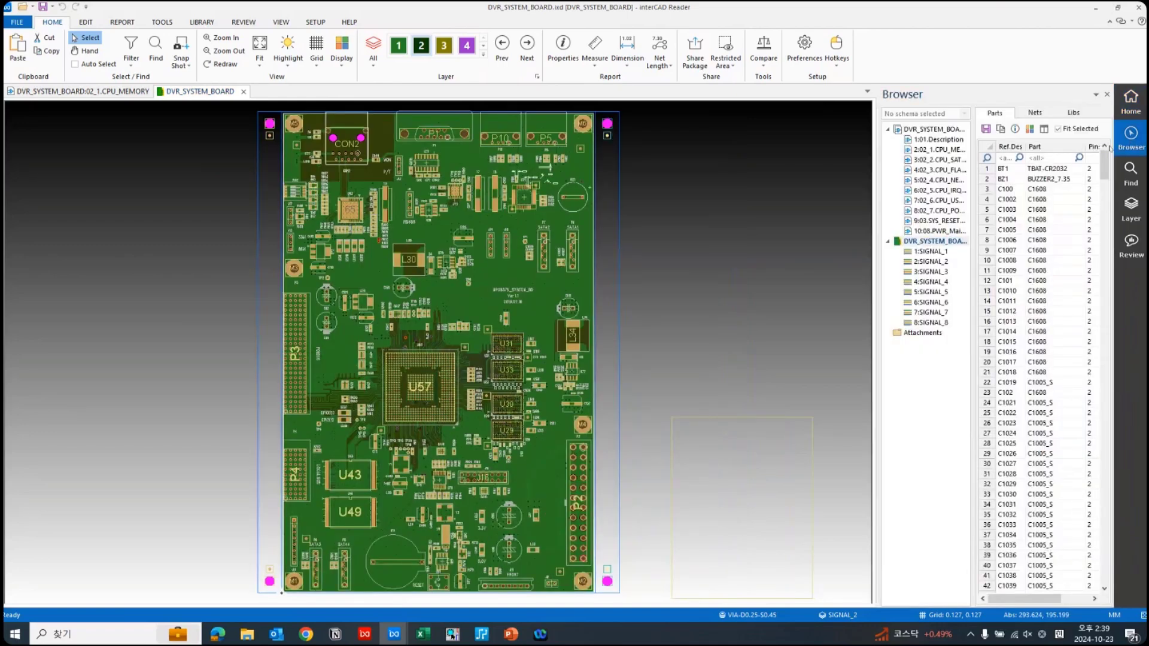
pyautogui.moveTo(1029, 179); pyautogui.dragTo(1020, 302)
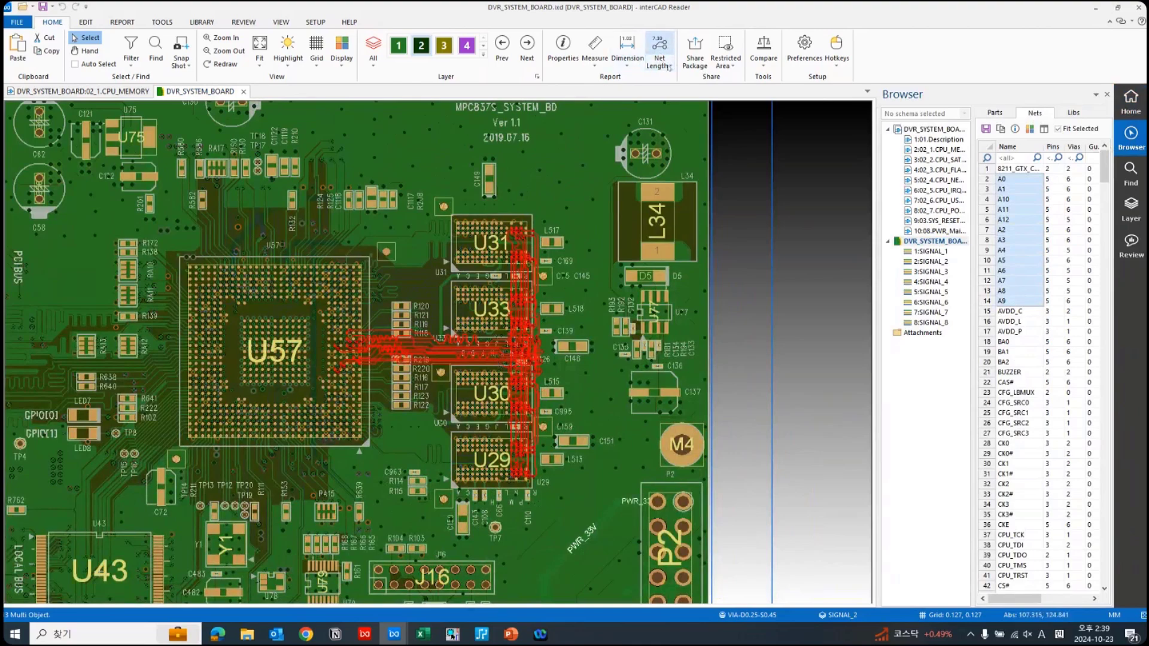
pyautogui.rightClick(1019, 221)
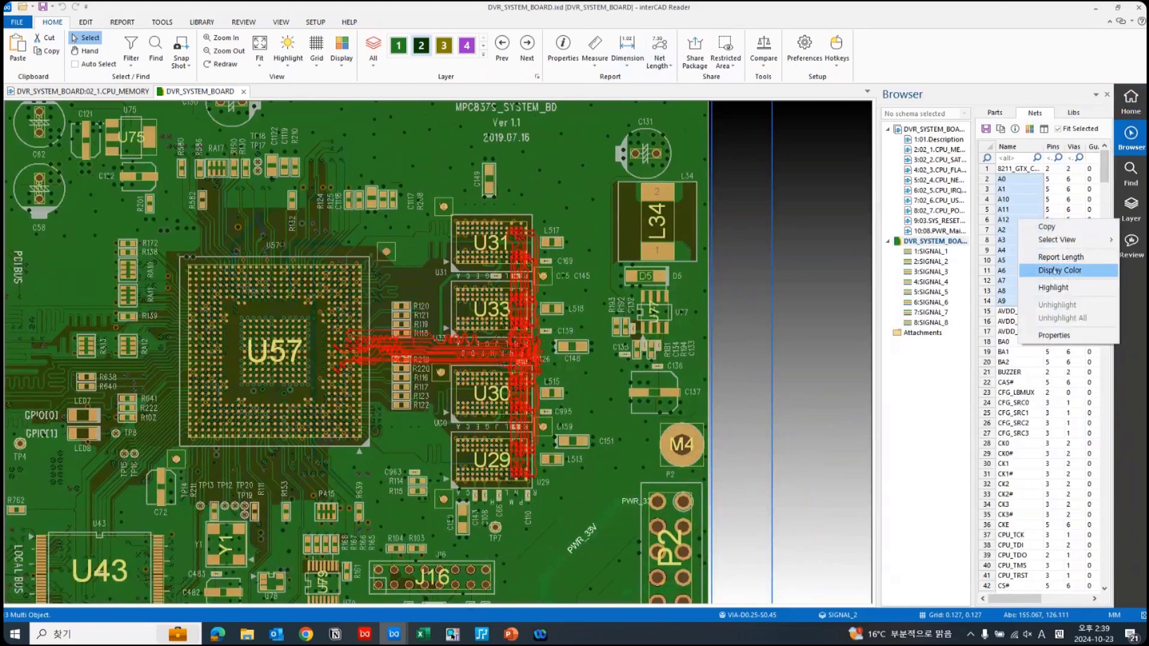
pyautogui.click(1093, 258)
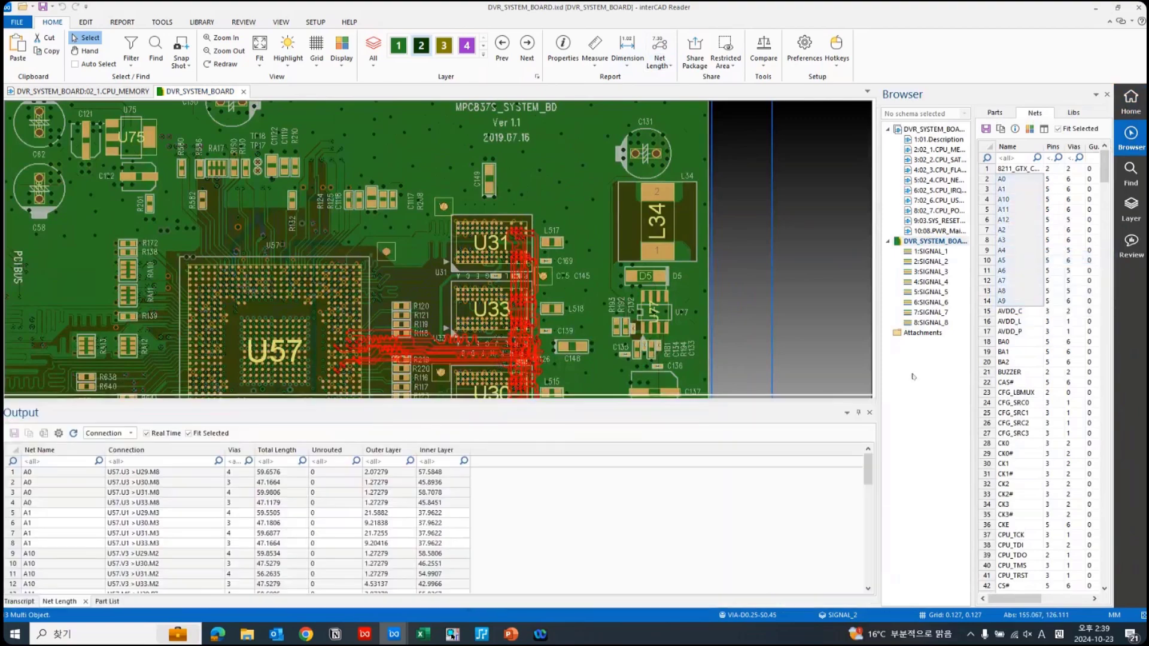
# - Enlarge the net length report and look through the via counts and lengths per connection
pyautogui.moveTo(644, 400); pyautogui.dragTo(643, 362)
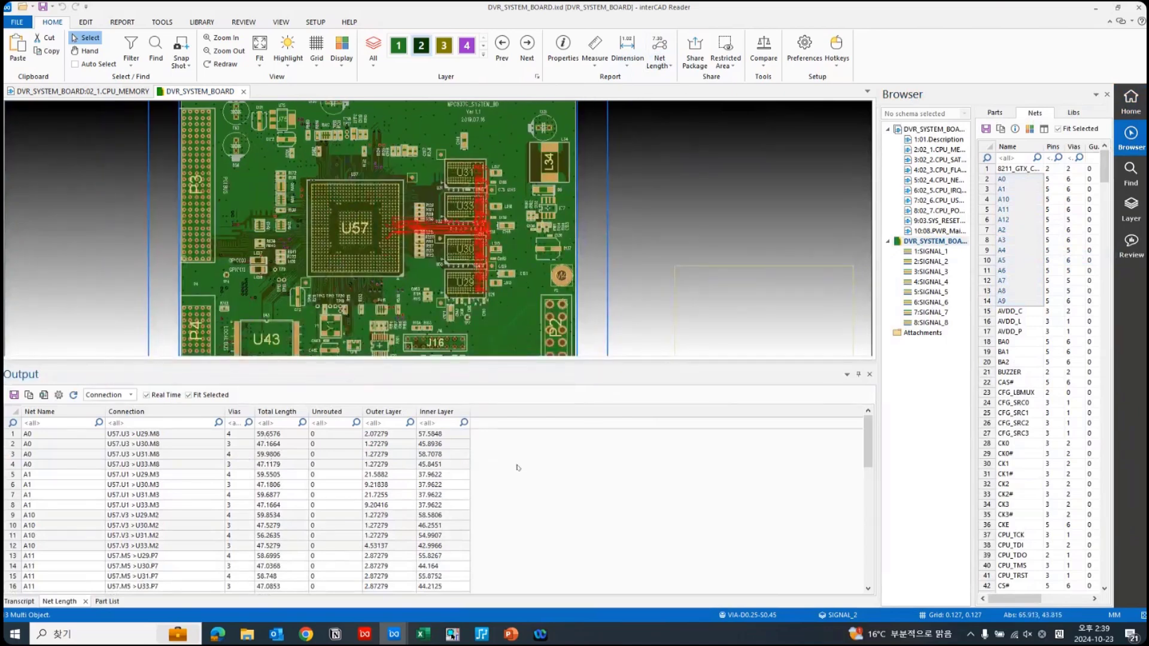
pyautogui.scroll(-2, 517, 467)
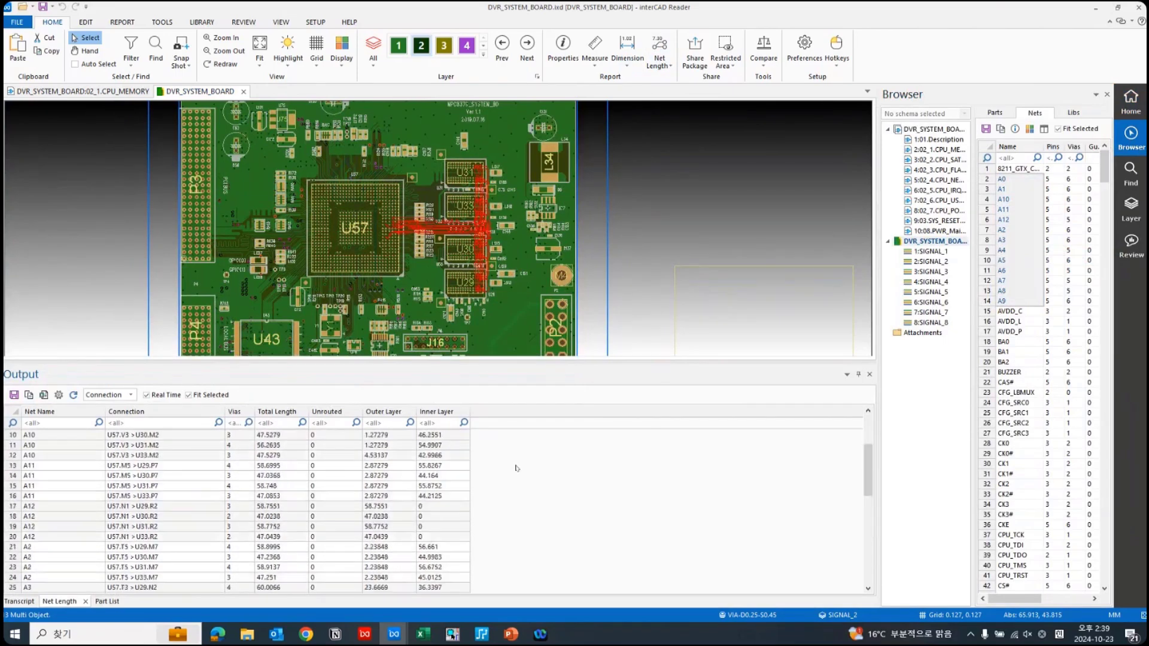
pyautogui.scroll(2, 515, 466)
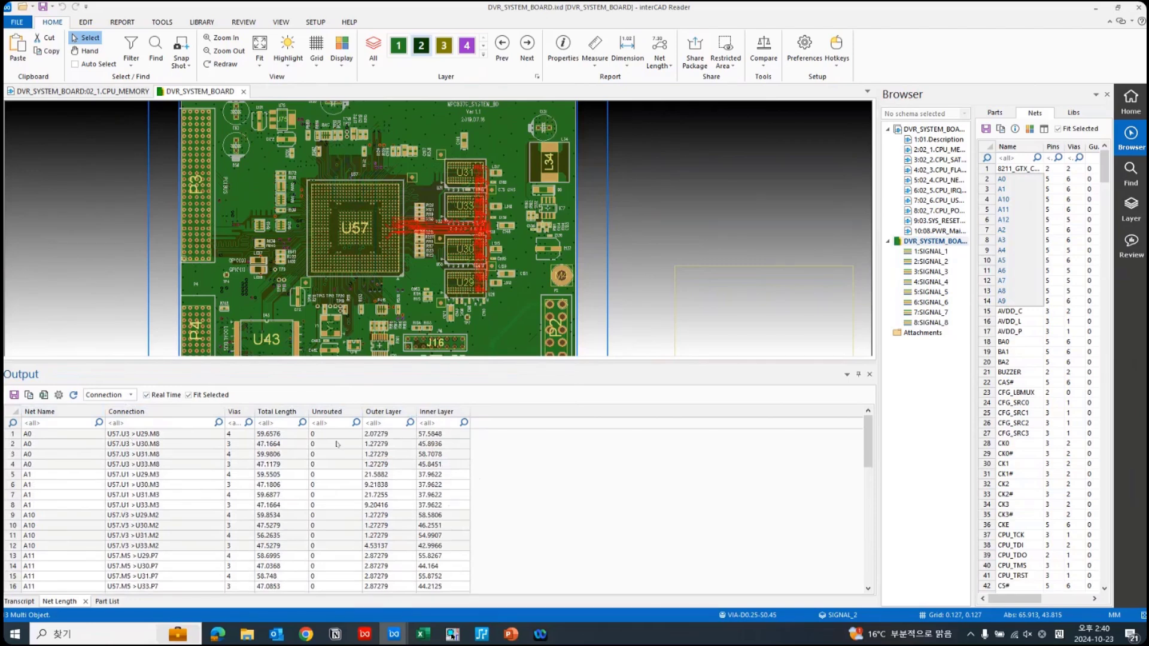
# - Change the net length report type to Segment
pyautogui.click(98, 397)
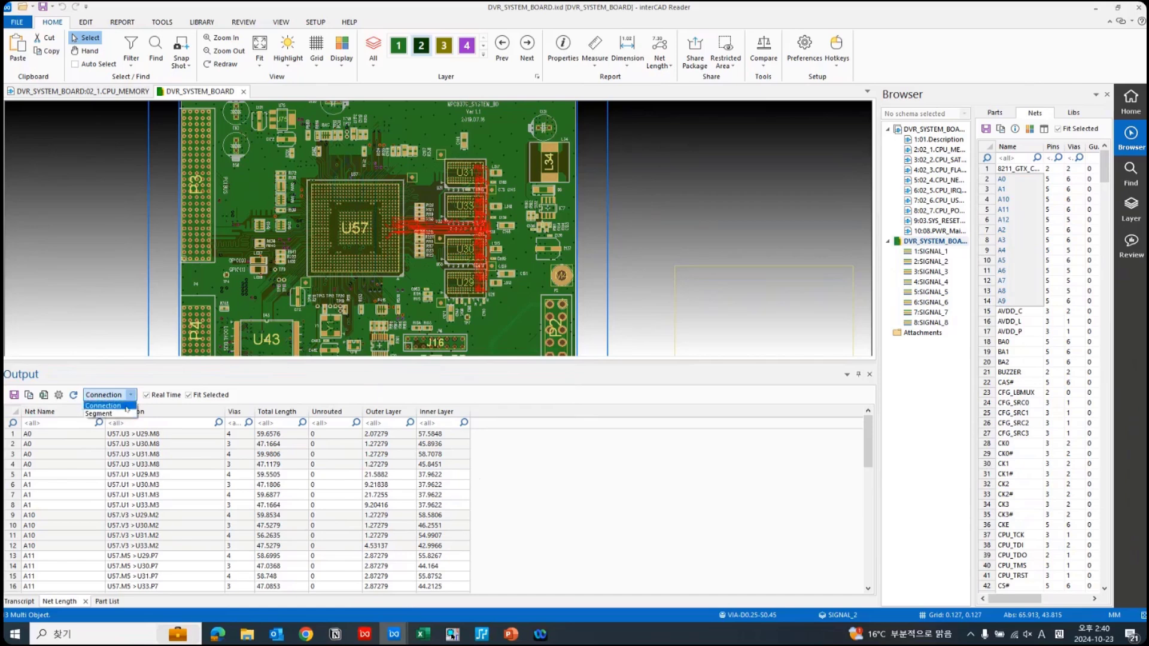
pyautogui.click(125, 407)
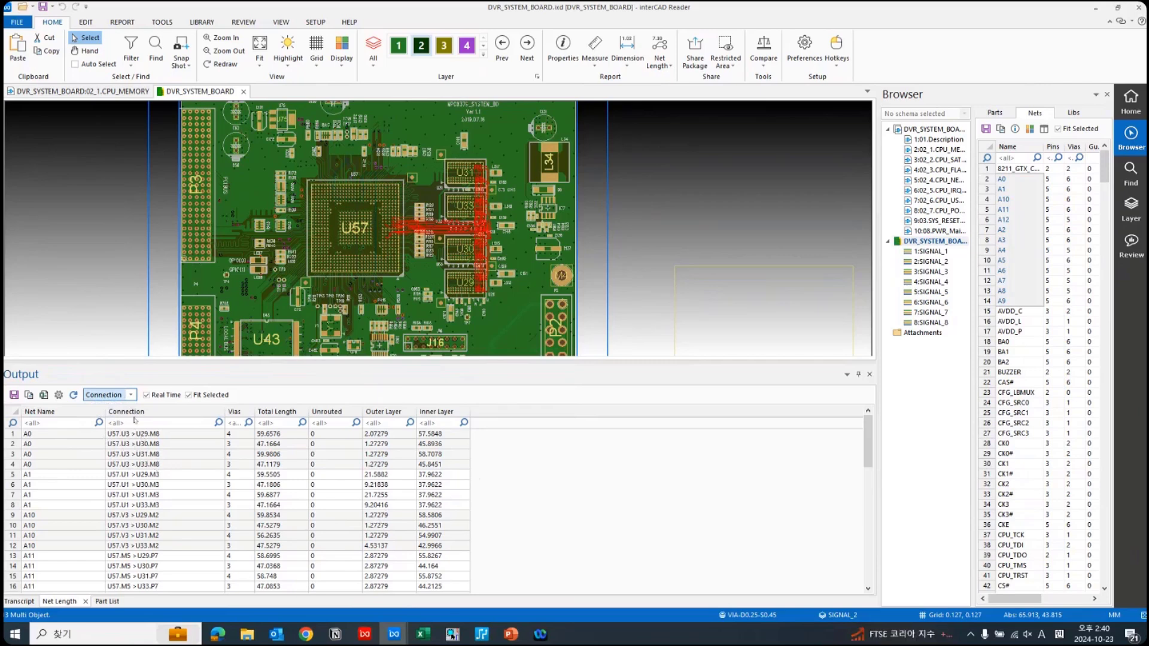
pyautogui.click(129, 398)
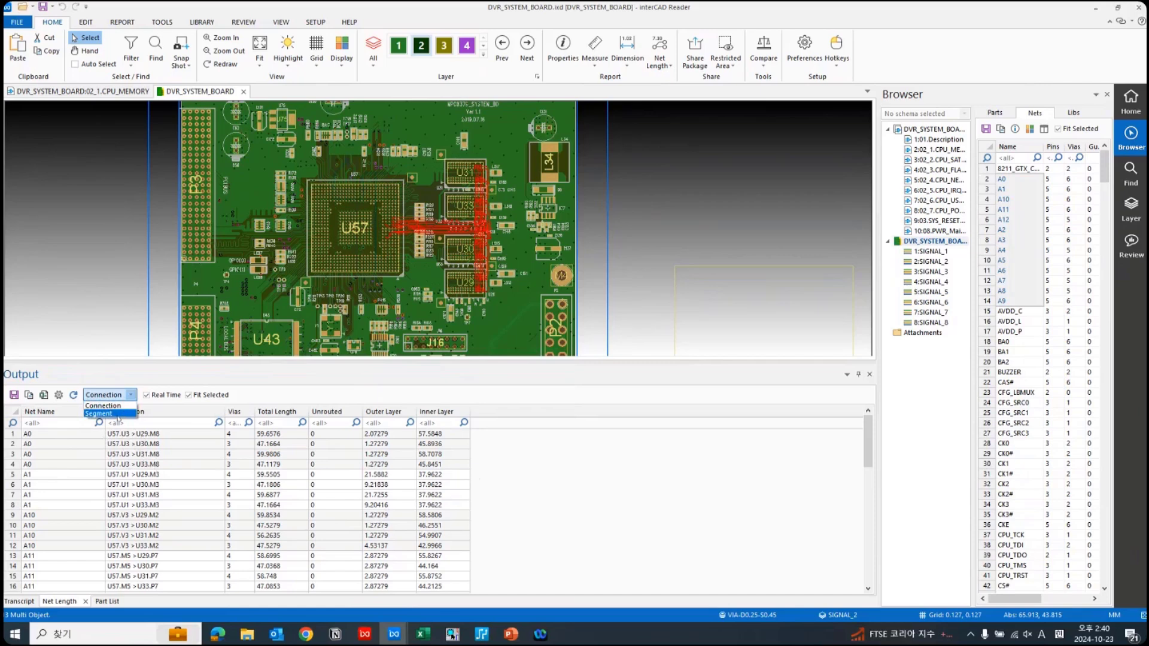
pyautogui.click(117, 414)
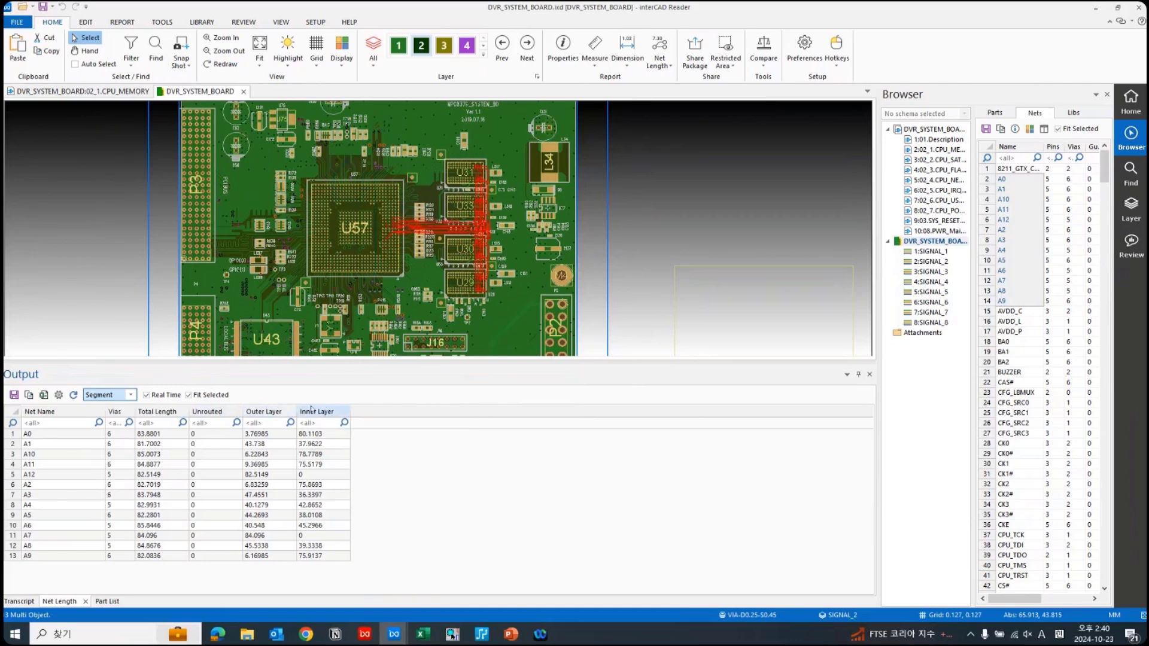
# - Set the net length report preferences to order length by Layer
pyautogui.click(59, 395)
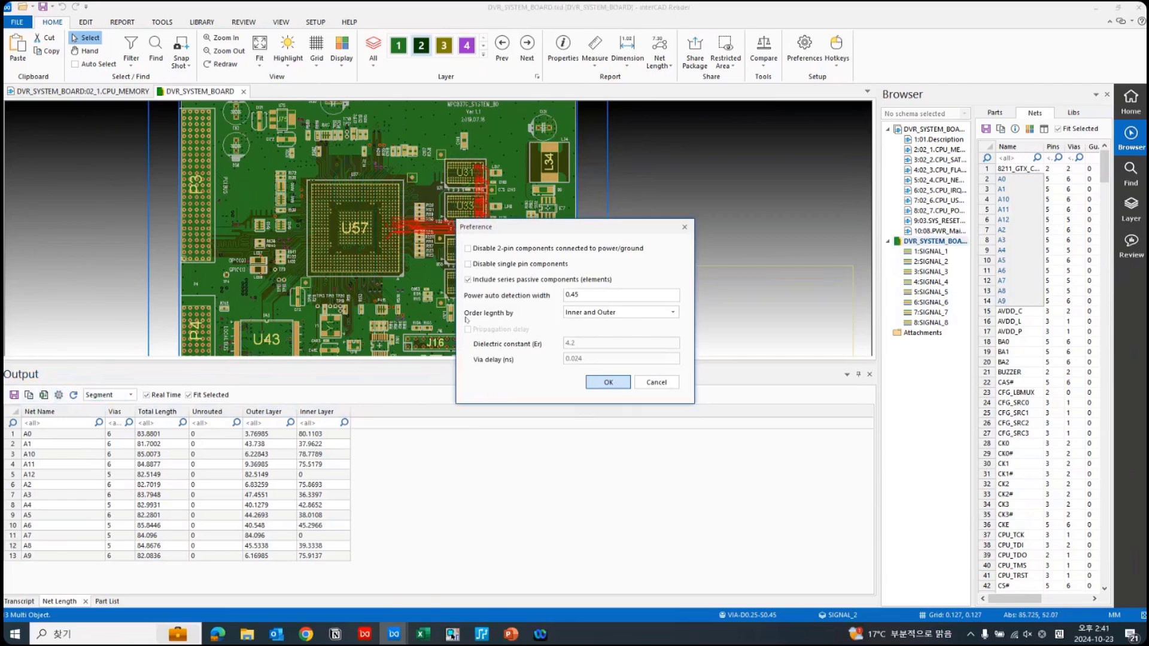
pyautogui.click(595, 313)
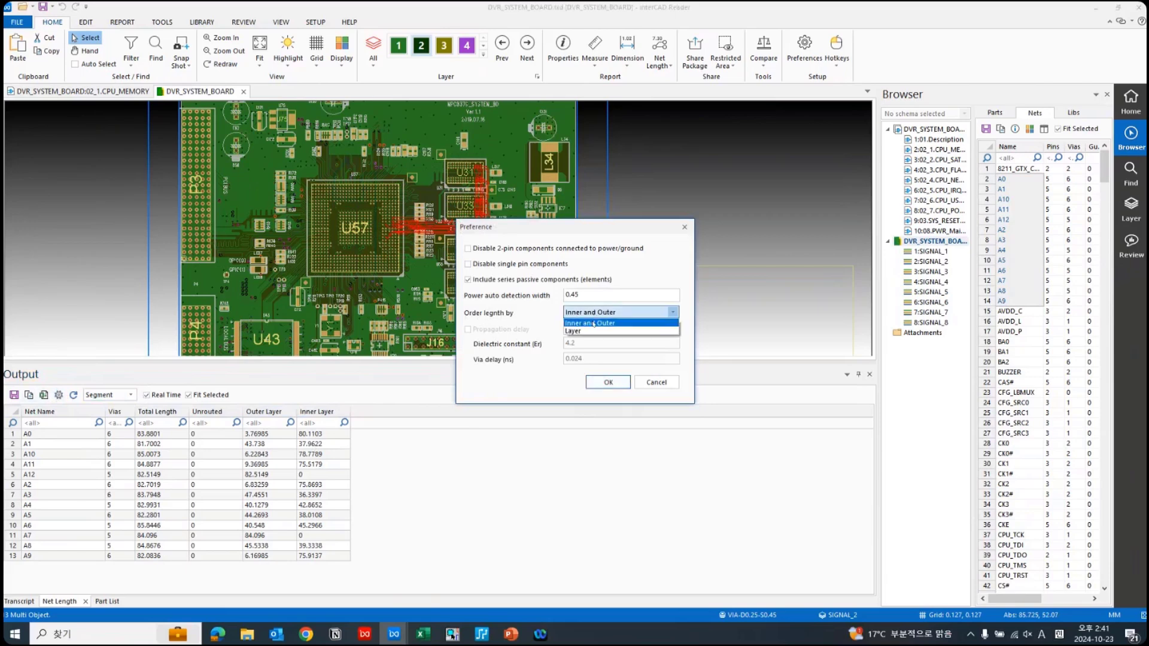
pyautogui.click(592, 330)
pyautogui.click(608, 382)
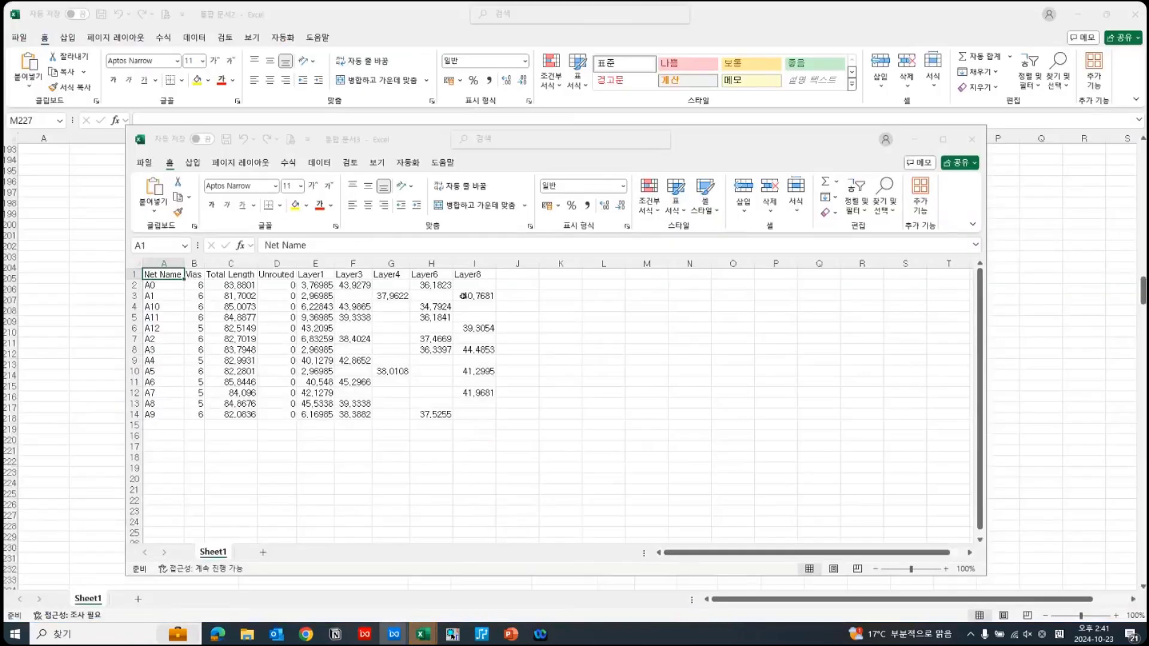
# - Look over the exported net length table with its per-layer lengths in the Excel workbook
pyautogui.moveTo(500, 429); pyautogui.dragTo(163, 275)
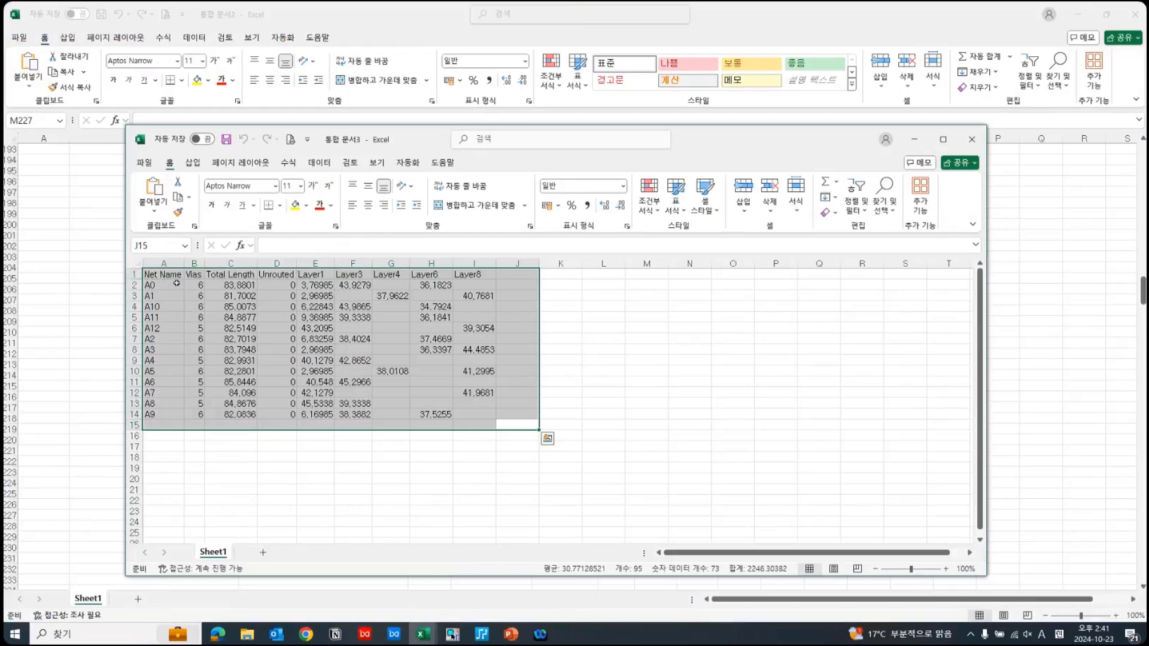
pyautogui.click(171, 279)
pyautogui.click(194, 296)
pyautogui.click(229, 306)
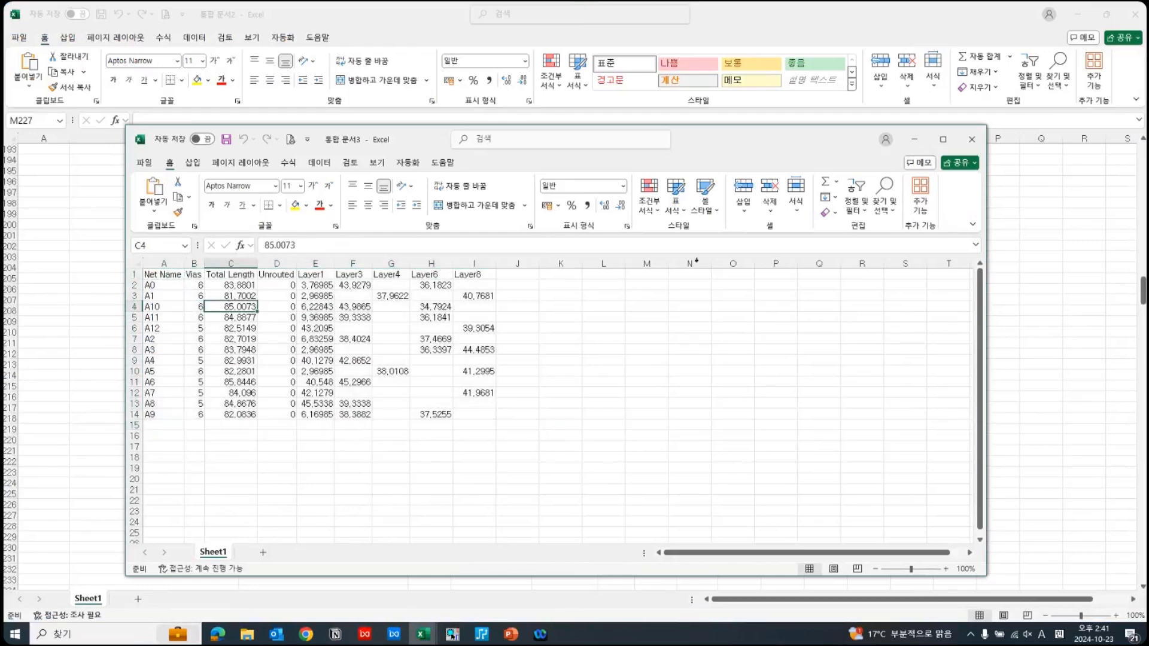
# - Close both open Excel workbooks without saving their changes
pyautogui.click(971, 140)
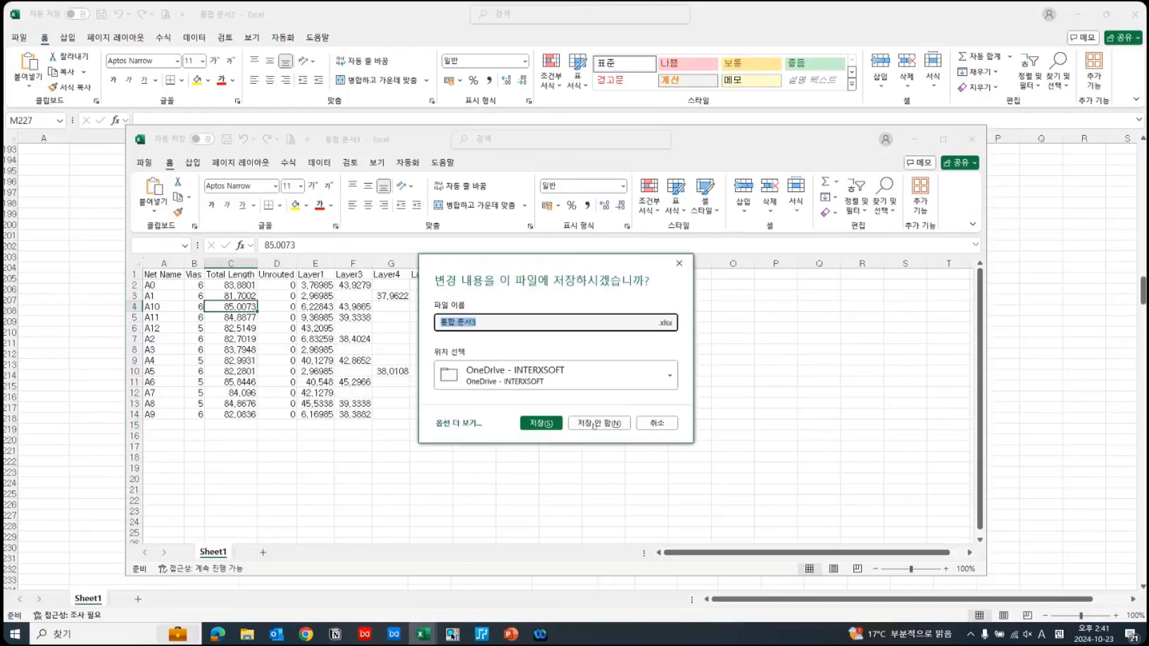
pyautogui.click(599, 424)
pyautogui.click(1133, 15)
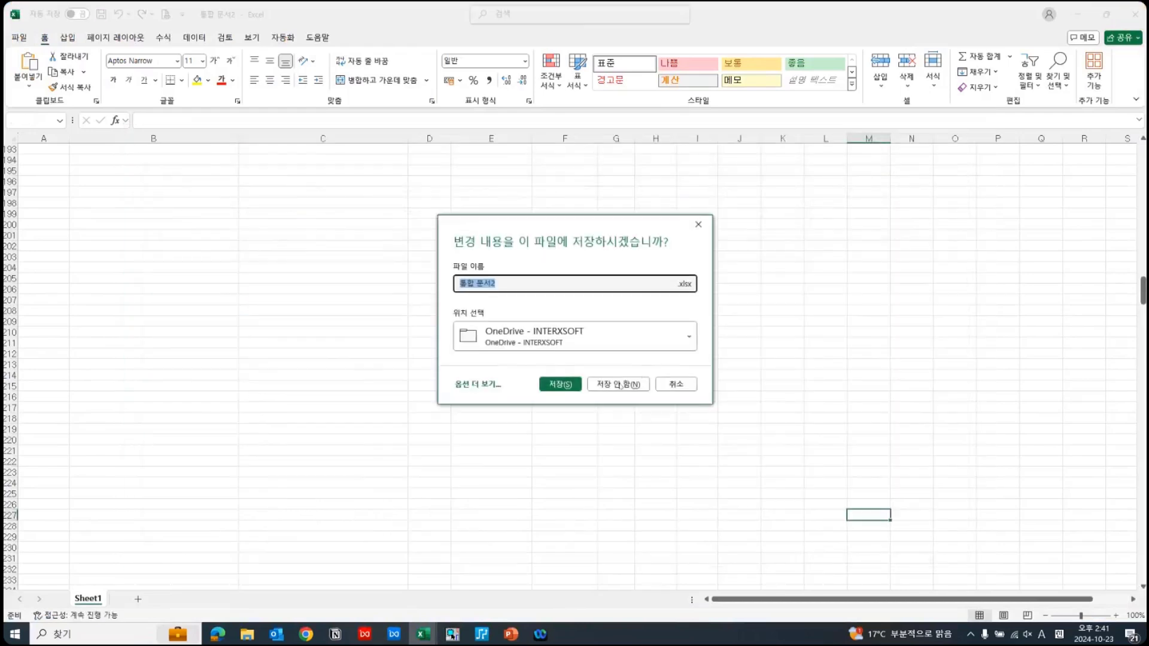
pyautogui.click(618, 384)
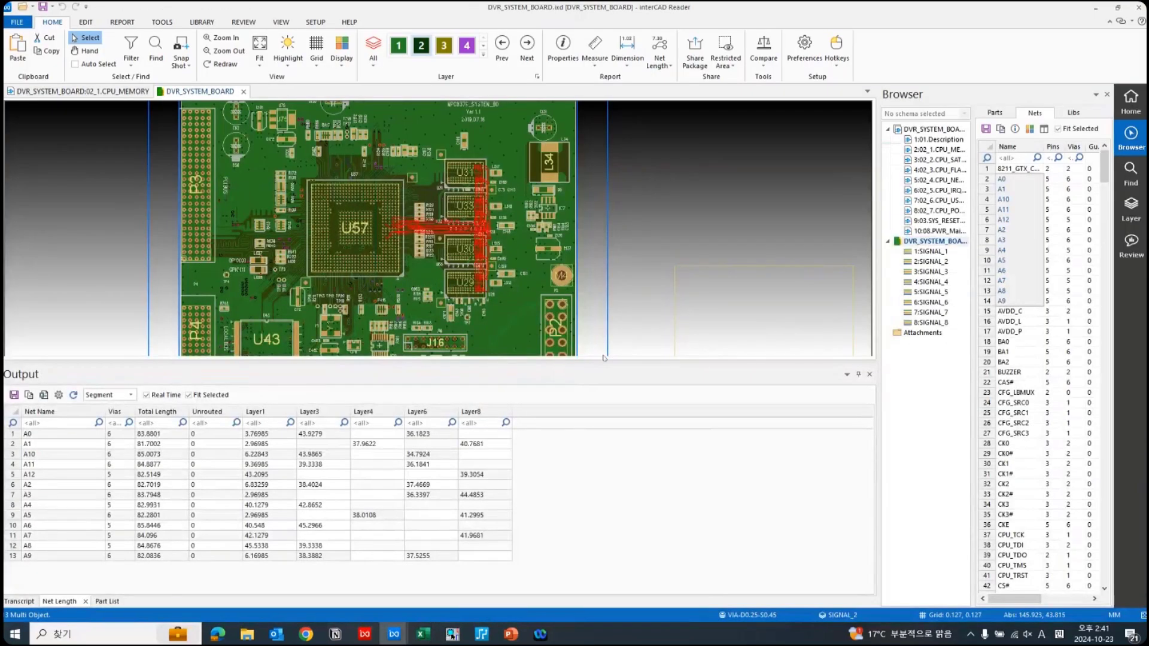
# - Close the net length report and the open DVR_SYSTEM_BOARD documents
pyautogui.click(870, 374)
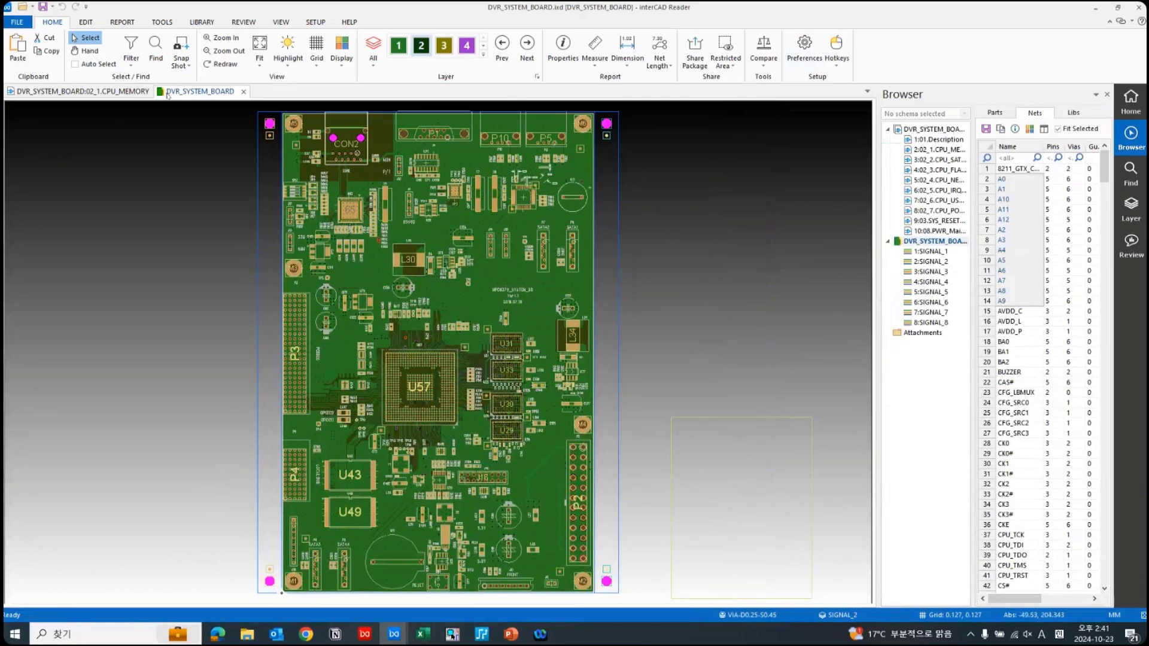
pyautogui.click(111, 91)
pyautogui.middleClick(110, 91)
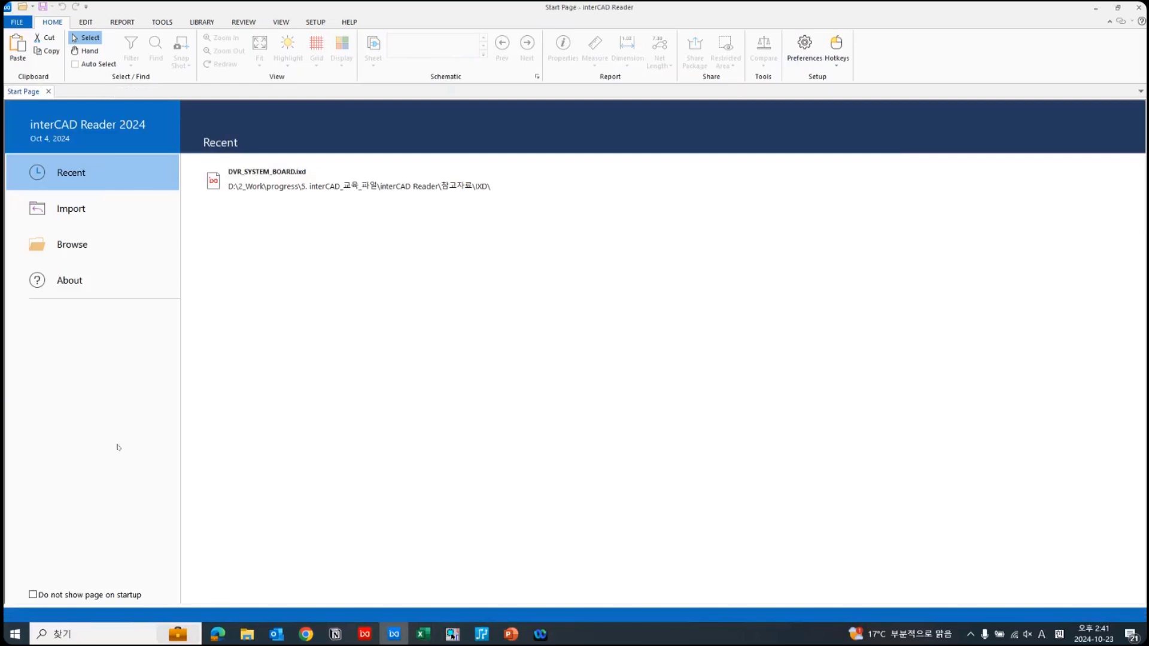
# - Import the Gerber files art001.pho to art004.pho from the 01_gerber_v01 folder in the reference data's Gerber folder
pyautogui.moveTo(247, 634)
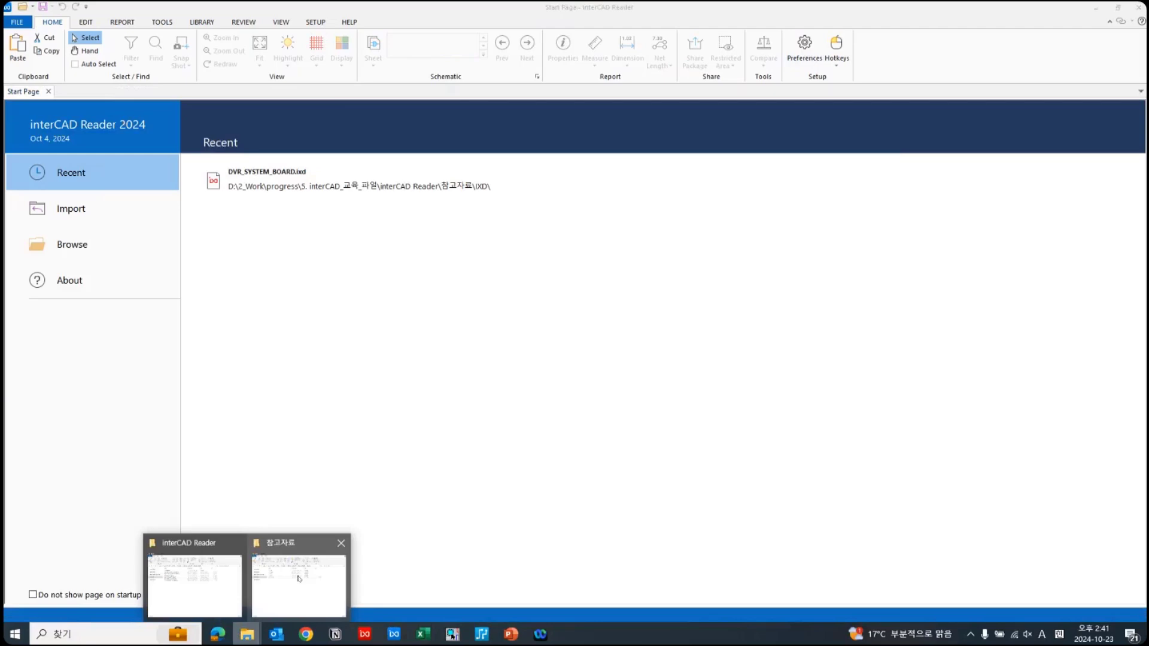
pyautogui.click(299, 579)
pyautogui.press('super+Right')
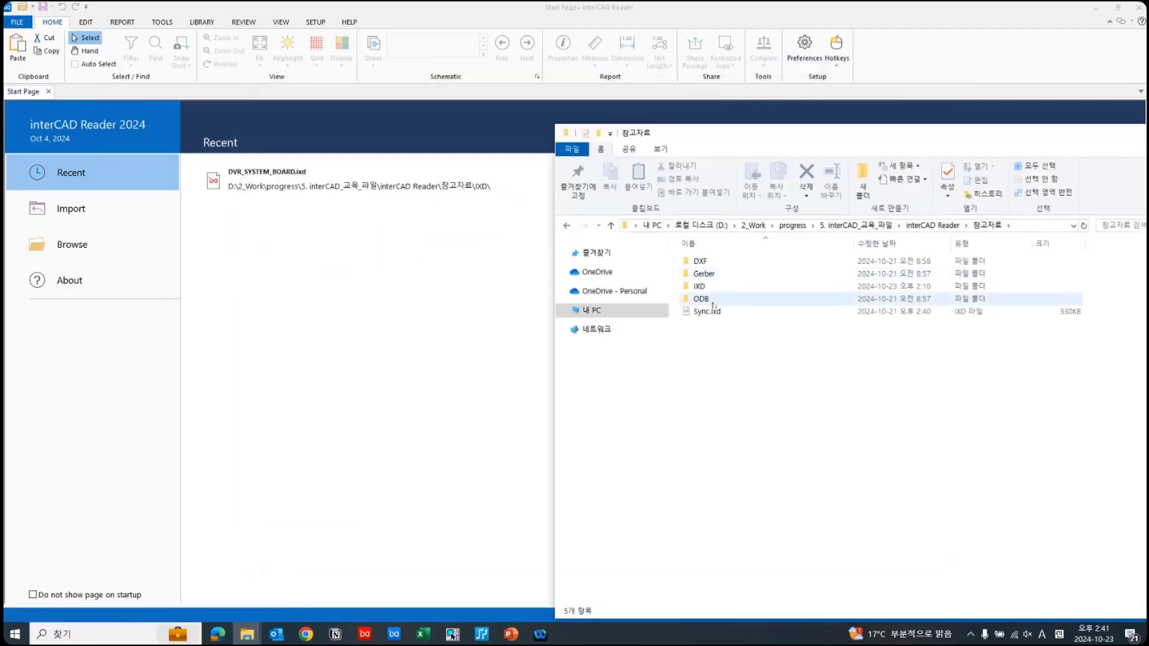
pyautogui.doubleClick(703, 273)
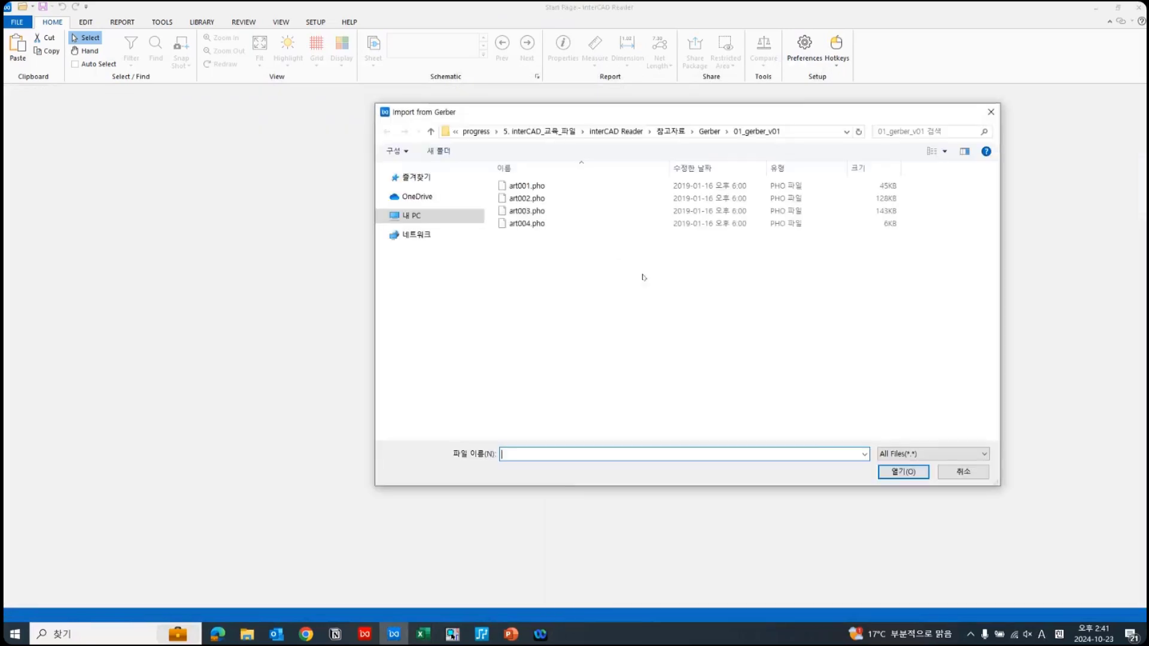
pyautogui.moveTo(643, 277); pyautogui.dragTo(505, 178)
pyautogui.click(903, 472)
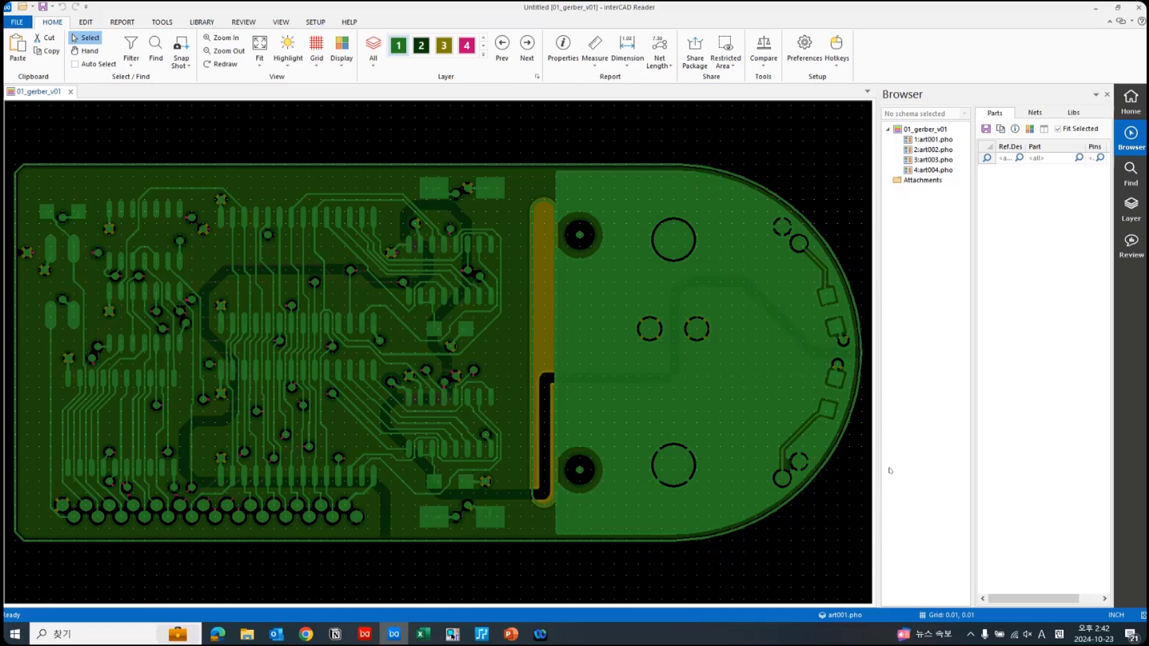
# - Import art001.pho to art004.pho from the 02_gerber_v02 folder and add them to the existing Gerber document
pyautogui.hotkey('alt', 'Tab')
pyautogui.click(742, 274)
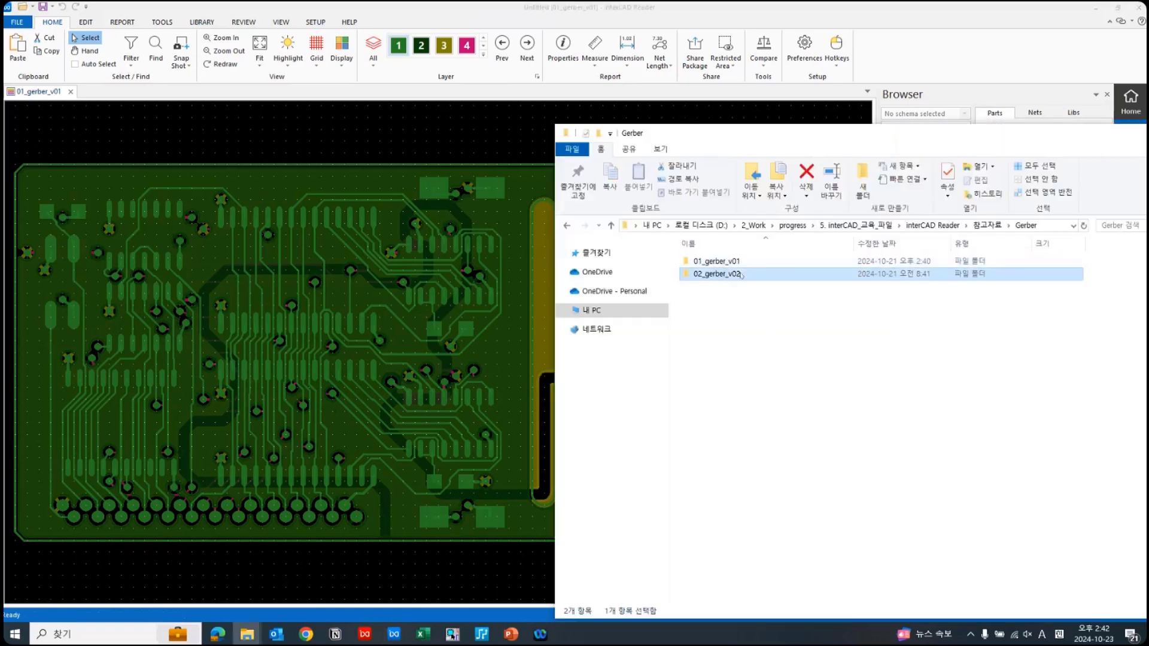
pyautogui.moveTo(742, 274); pyautogui.dragTo(415, 330)
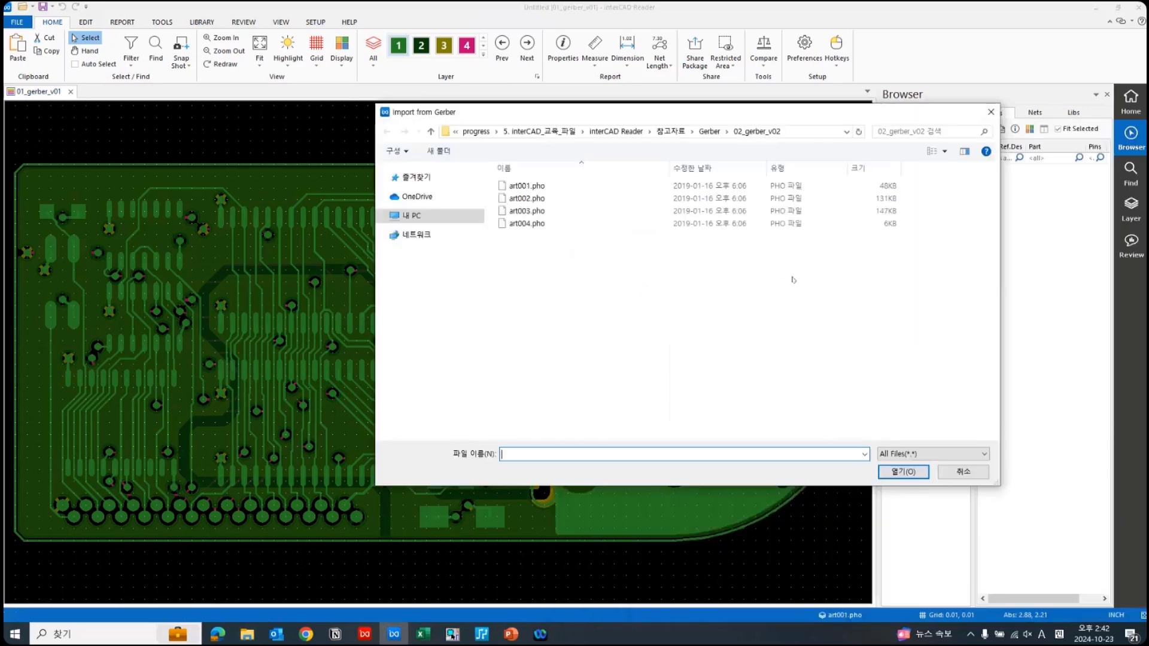
pyautogui.moveTo(829, 282); pyautogui.dragTo(496, 170)
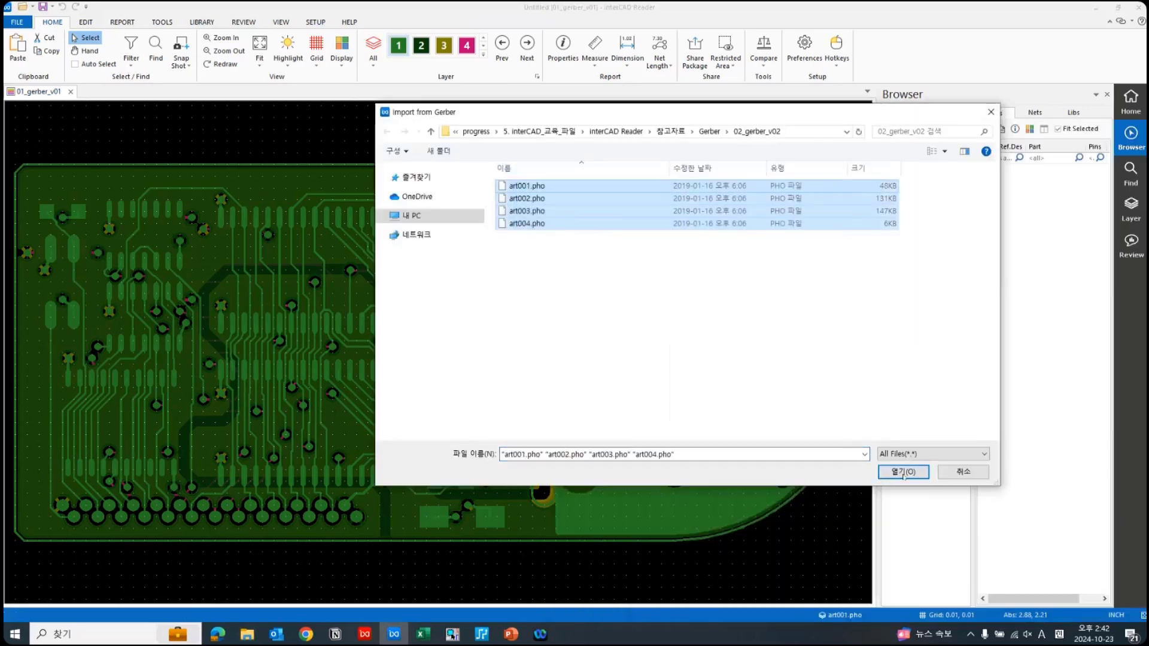
pyautogui.click(904, 472)
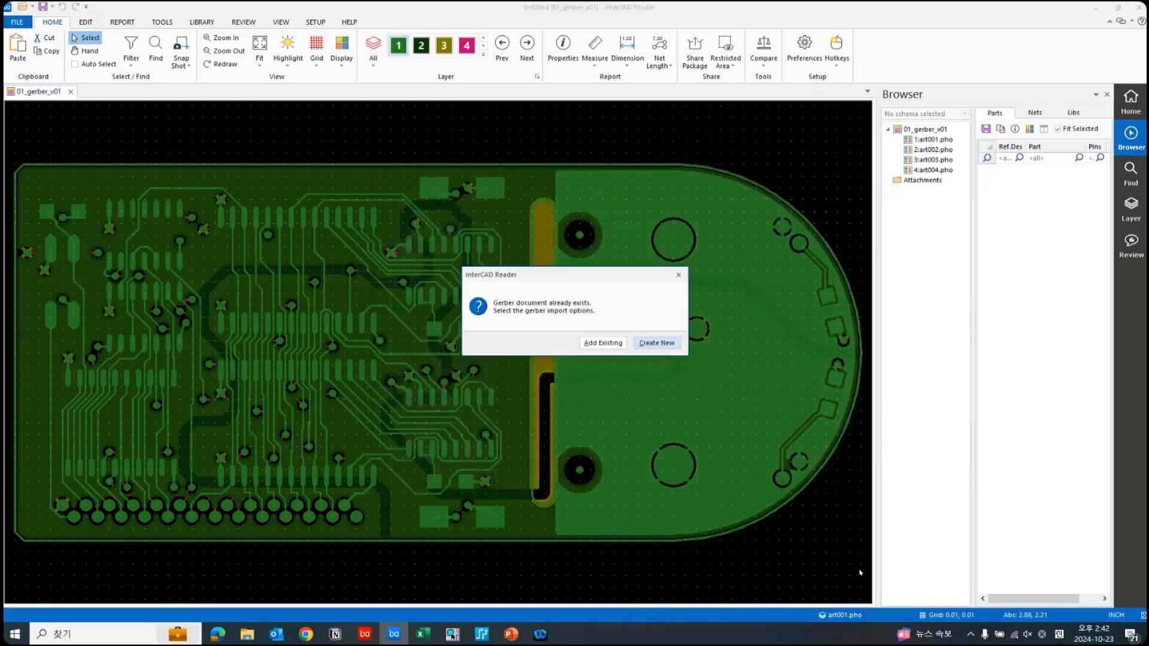
pyautogui.moveTo(588, 275); pyautogui.dragTo(604, 231)
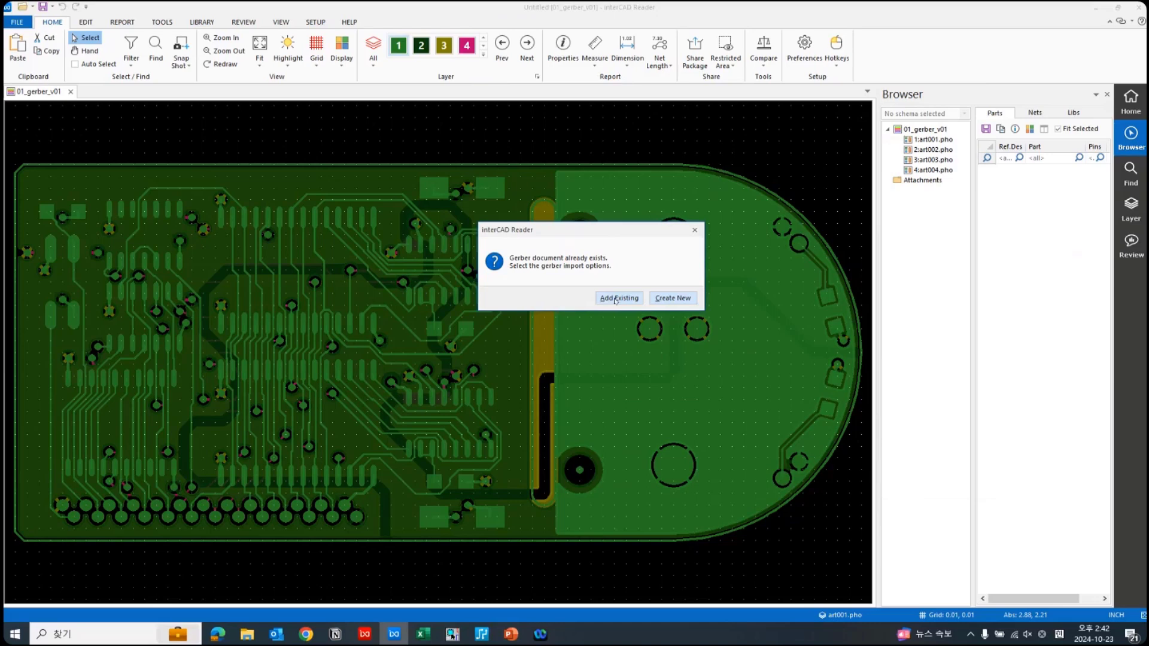
pyautogui.moveTo(622, 235); pyautogui.dragTo(615, 244)
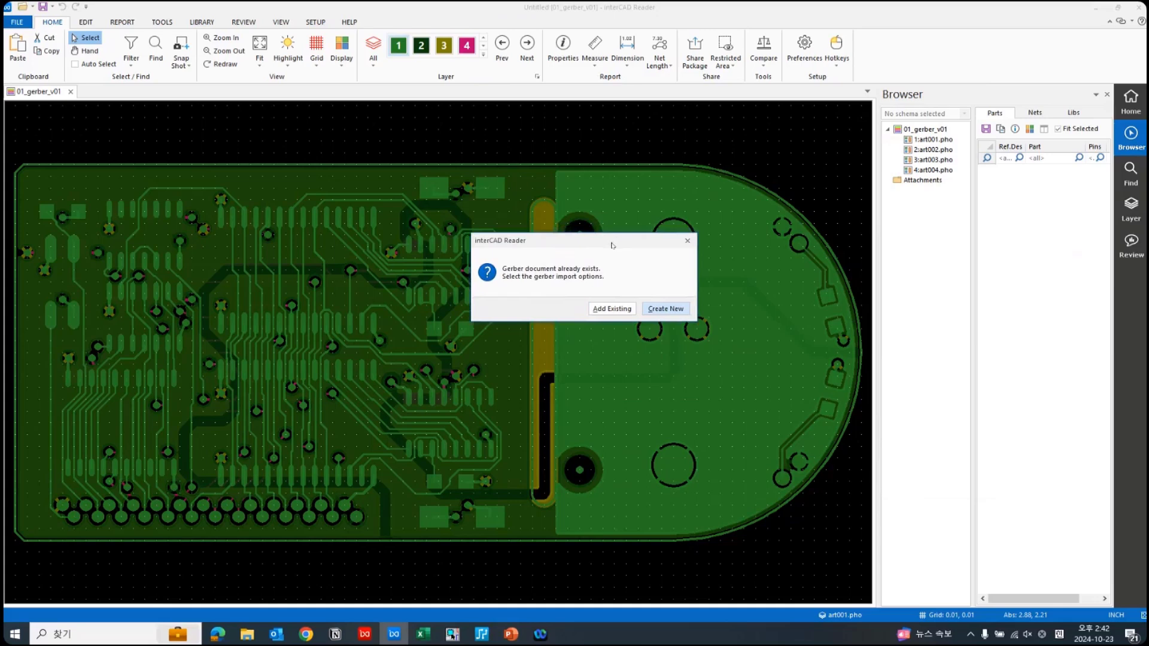
pyautogui.moveTo(613, 247); pyautogui.dragTo(611, 237)
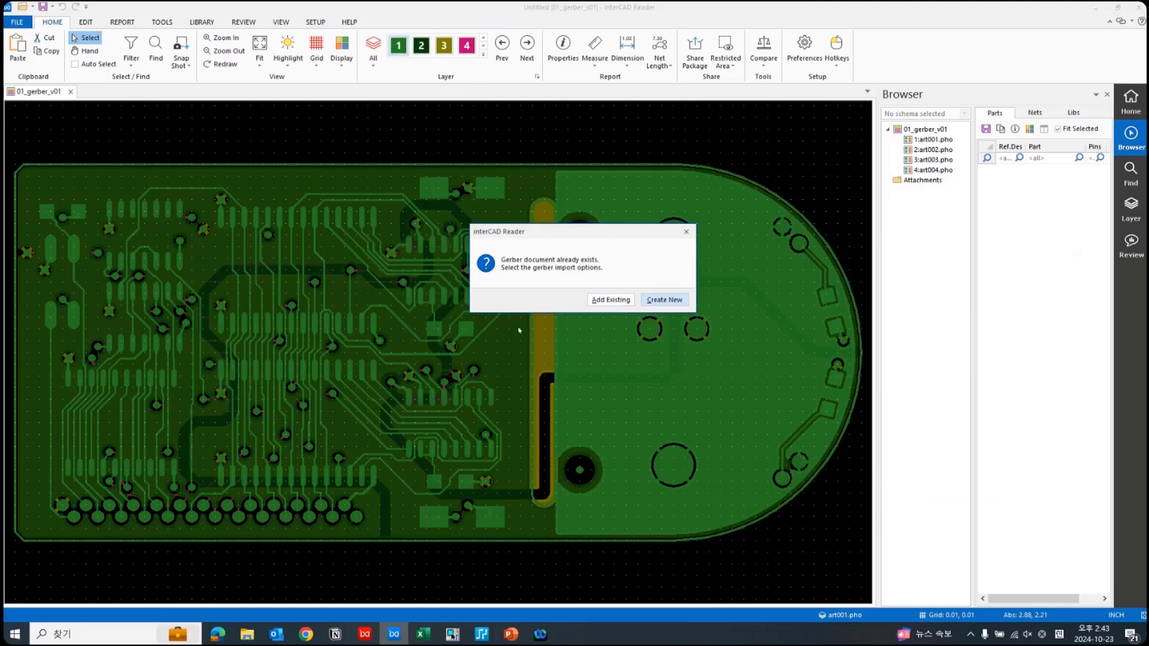
pyautogui.click(609, 301)
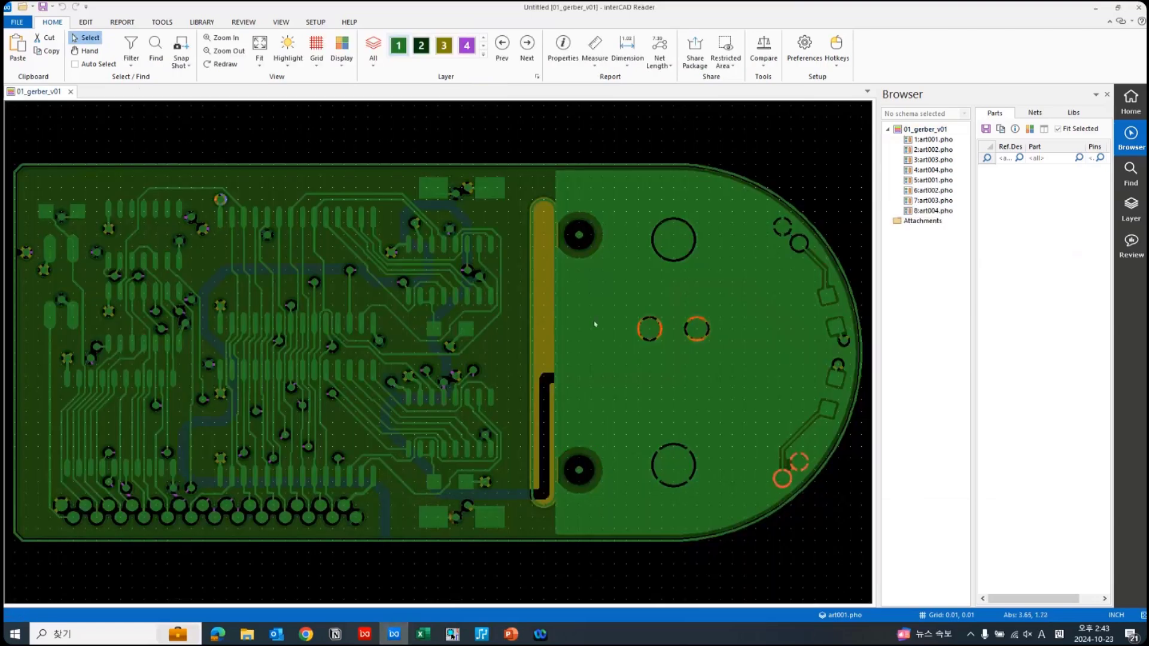
# - Hide the grid, view only layers 5 to 8 of the Gerber document, and show all layers again
pyautogui.click(319, 53)
pyautogui.moveTo(934, 140); pyautogui.dragTo(941, 212)
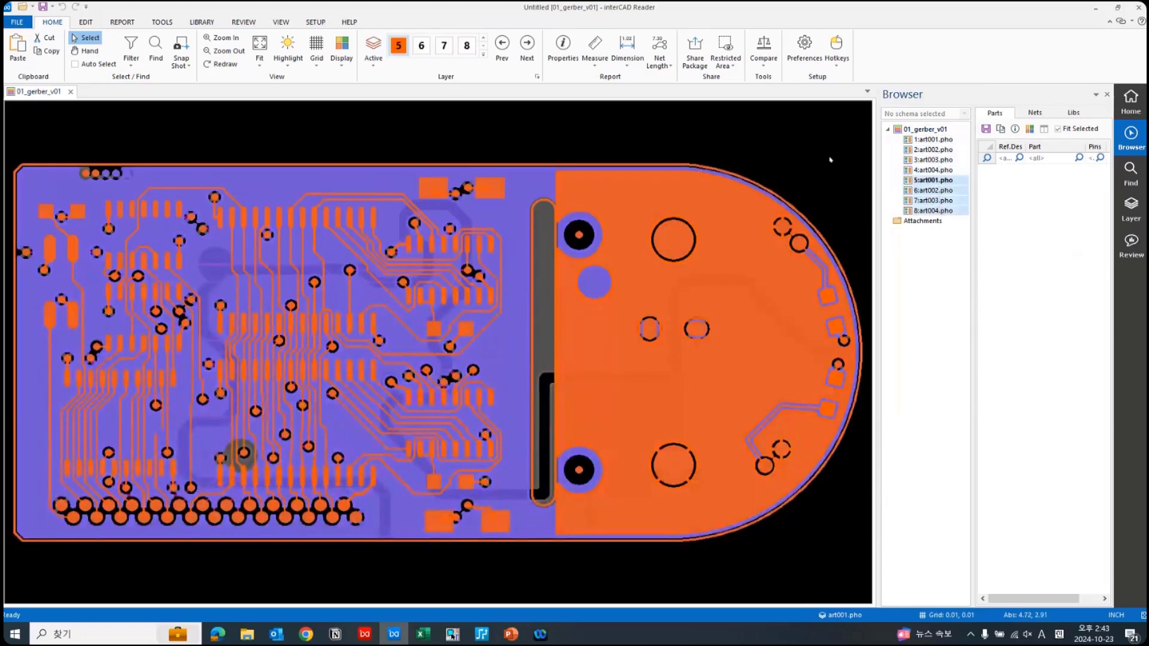
pyautogui.click(922, 130)
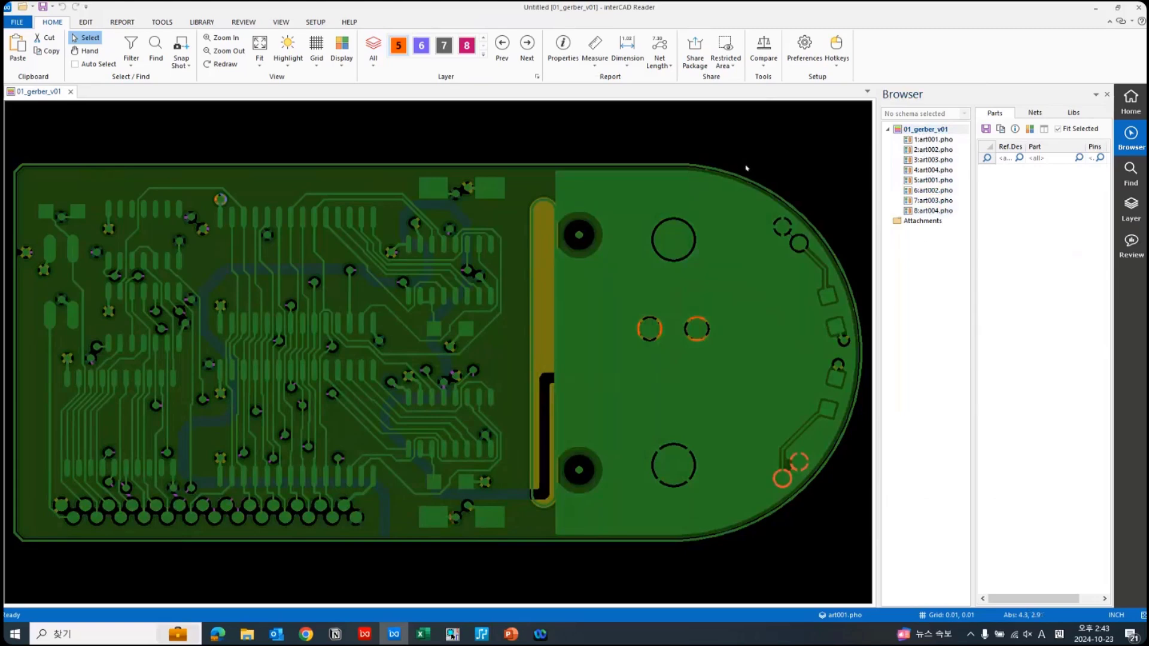
pyautogui.click(775, 67)
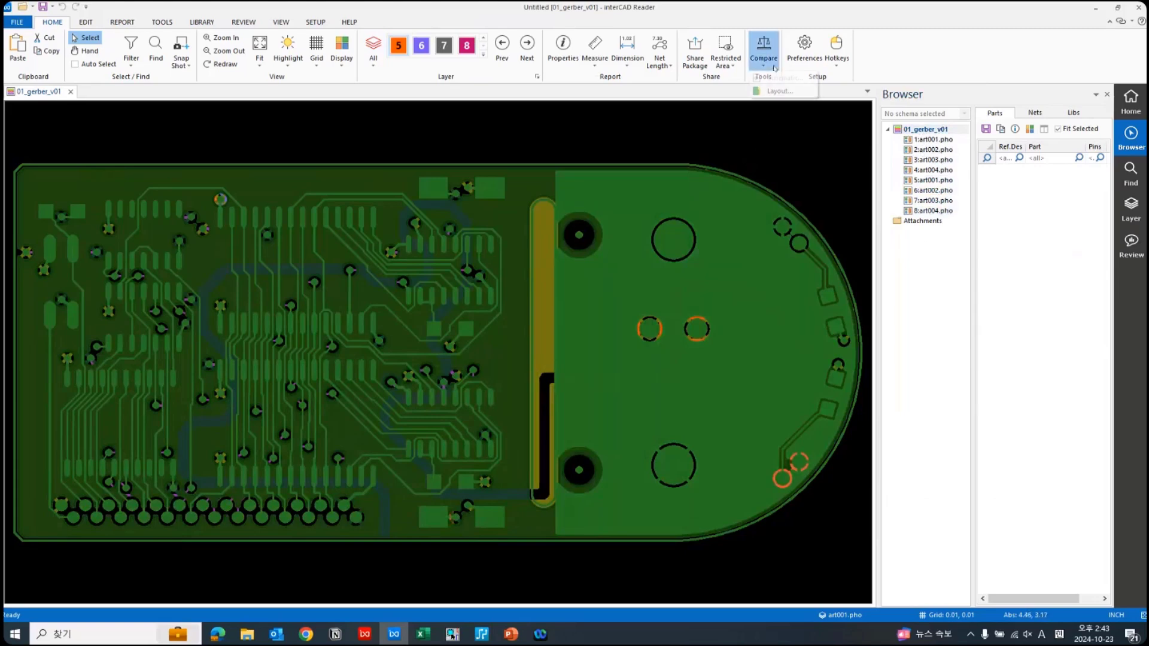
pyautogui.click(794, 91)
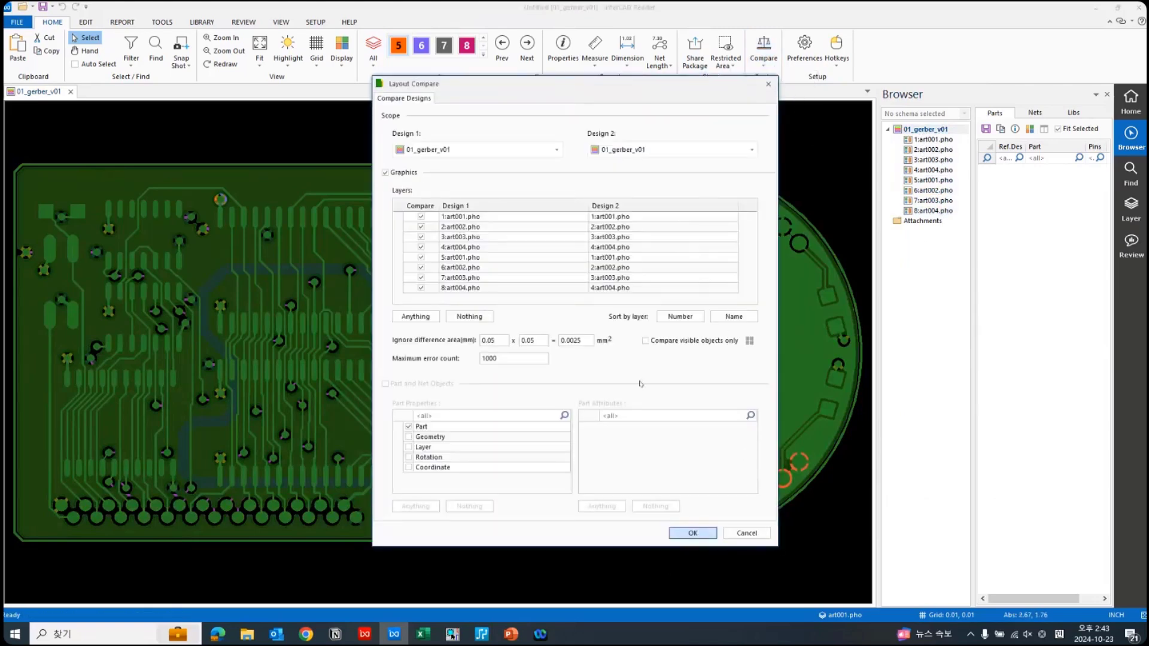
pyautogui.click(748, 533)
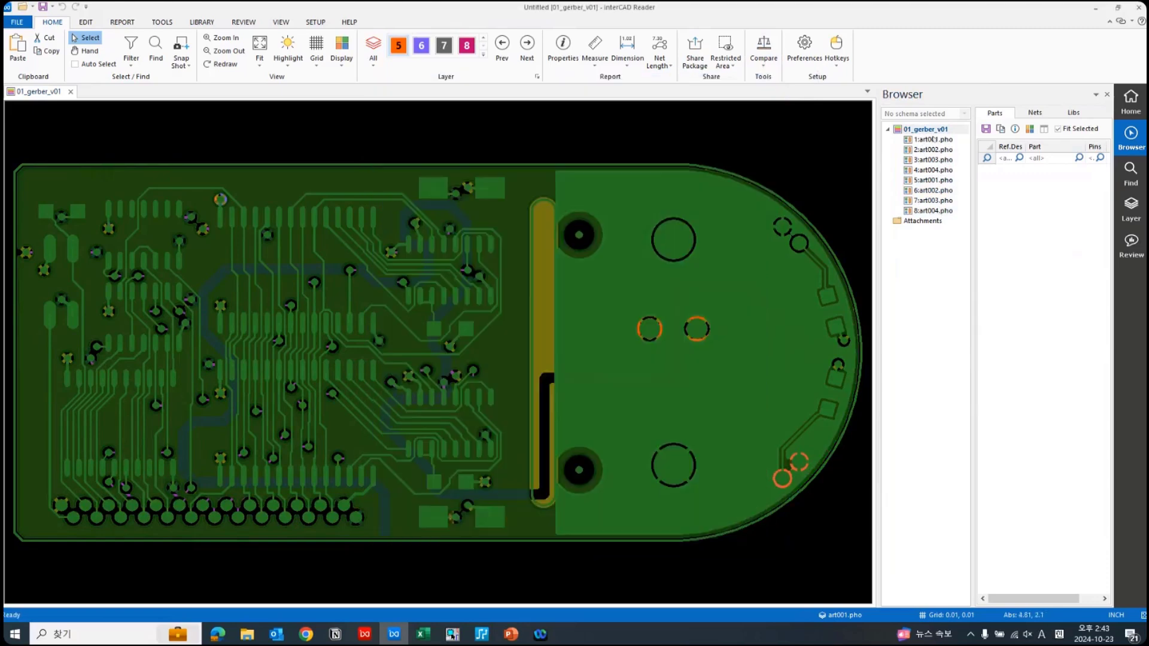
# - Run a layout compare between the layers 1:art001.pho and 5:art001.pho and close the result notice
pyautogui.click(934, 140)
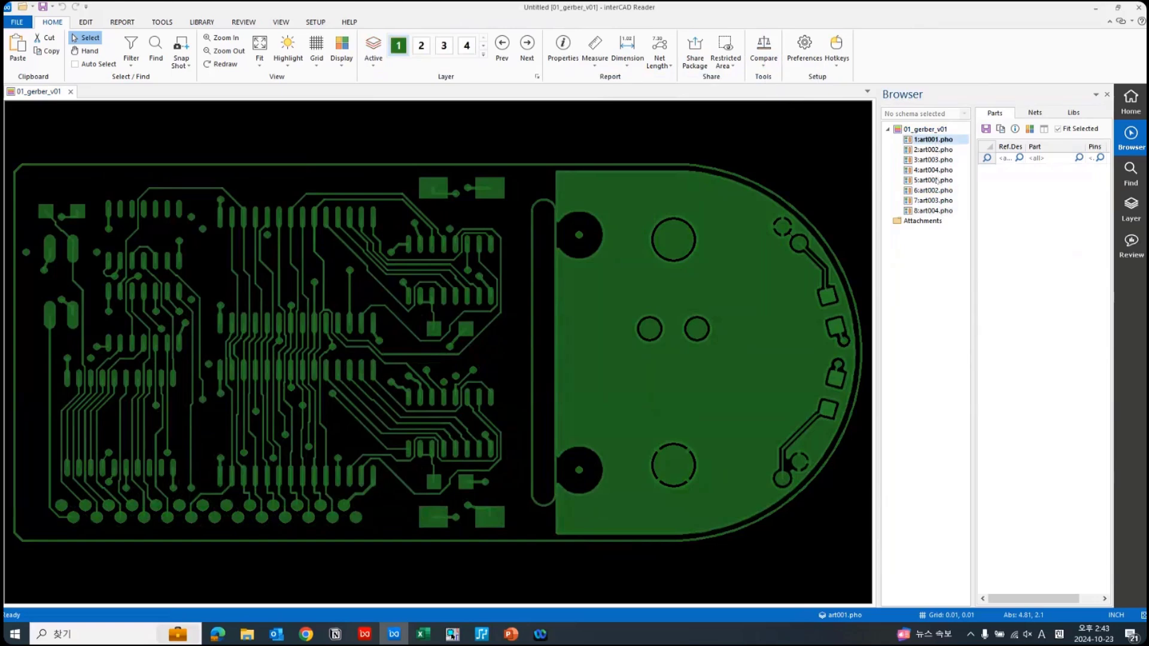
pyautogui.keyDown('ctrl'); pyautogui.click(937, 181); pyautogui.keyUp('ctrl')
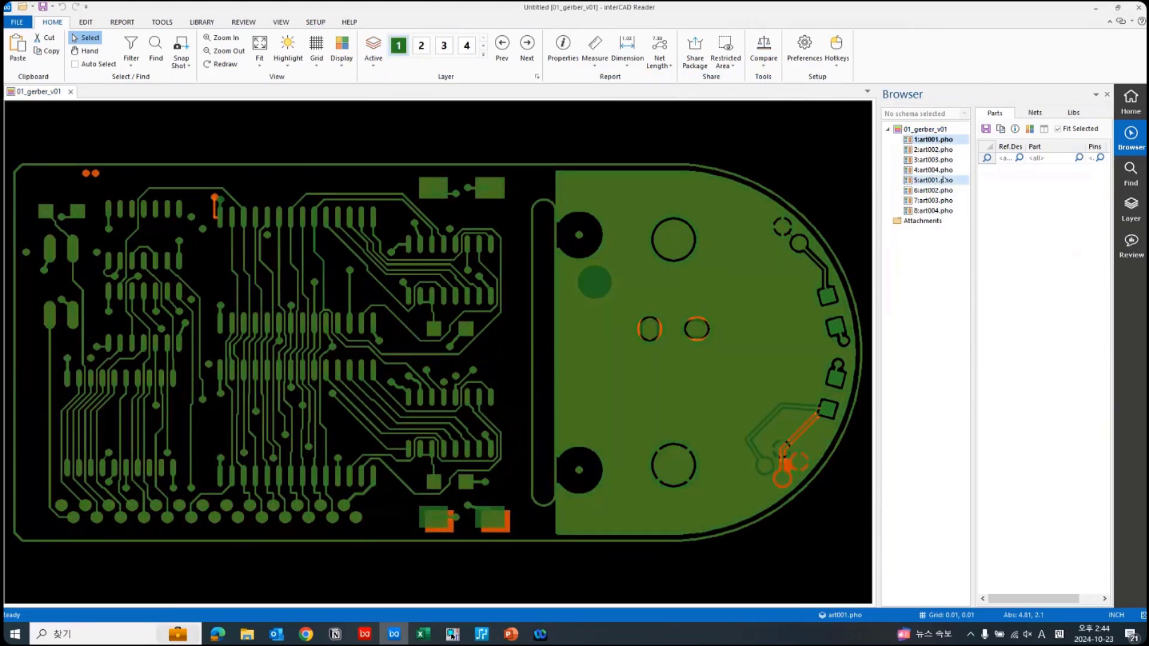
pyautogui.rightClick(943, 181)
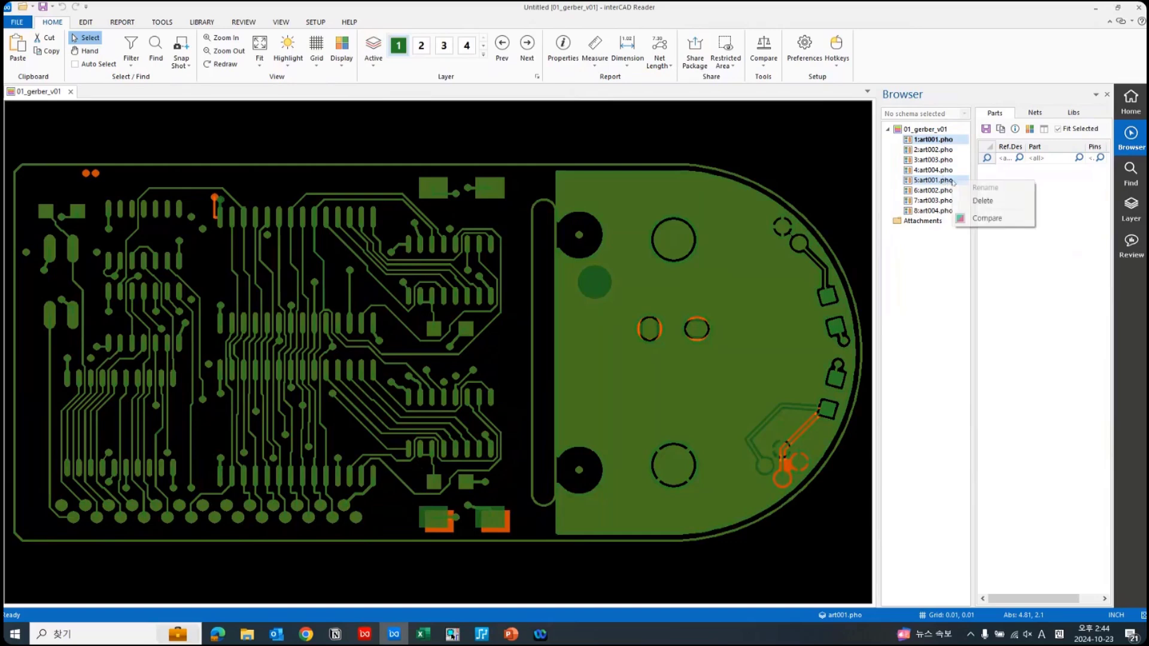
pyautogui.click(1016, 221)
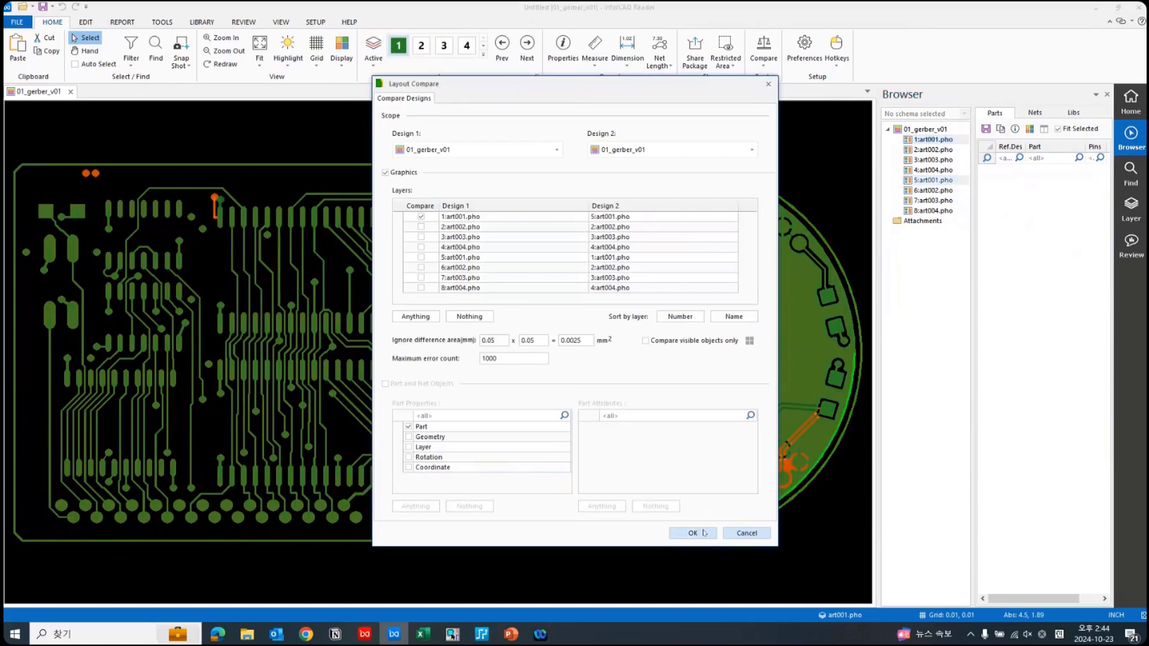
pyautogui.click(693, 533)
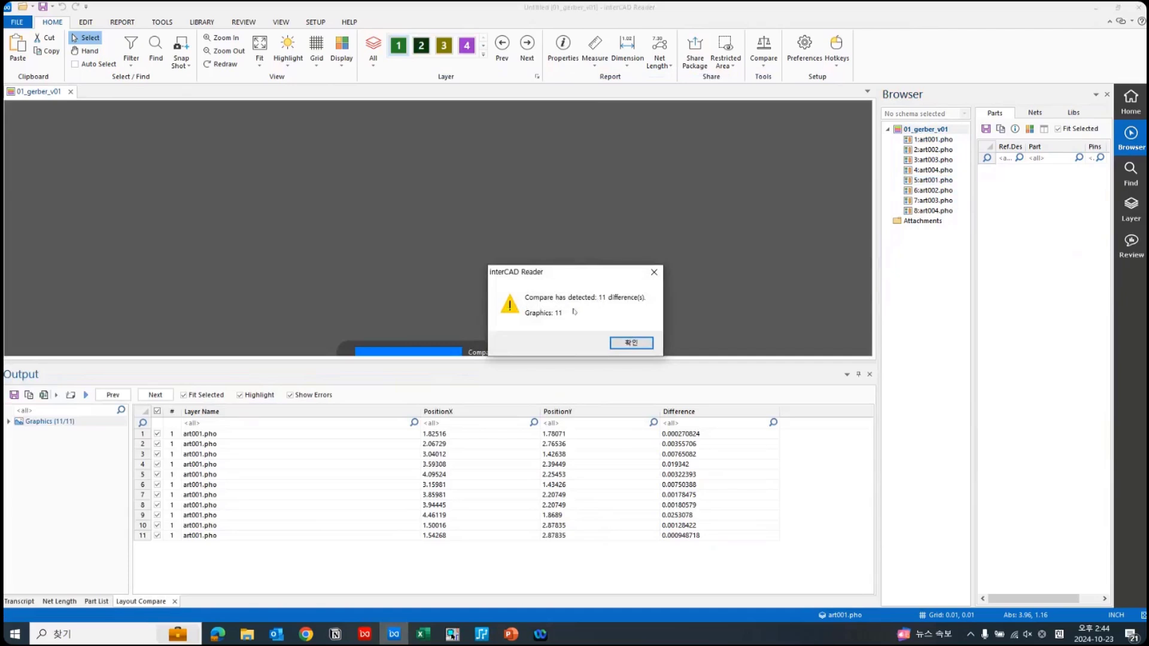
pyautogui.click(632, 344)
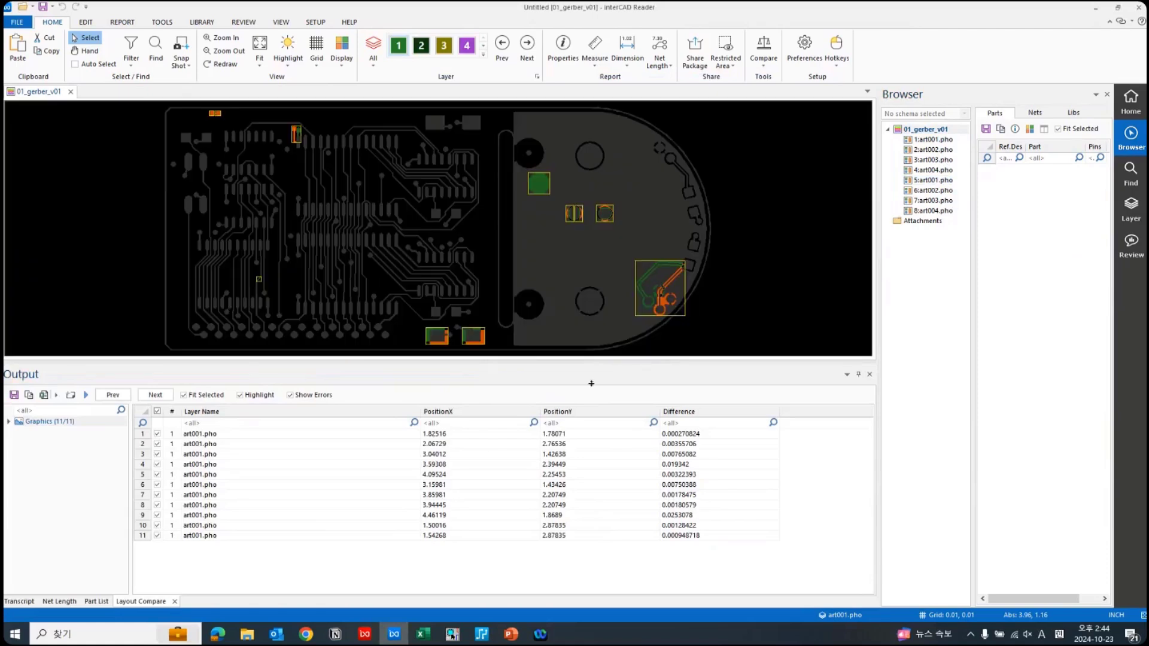
# - Enlarge the board view above the comparison report and inspect the first listed difference
pyautogui.moveTo(591, 383); pyautogui.dragTo(343, 485)
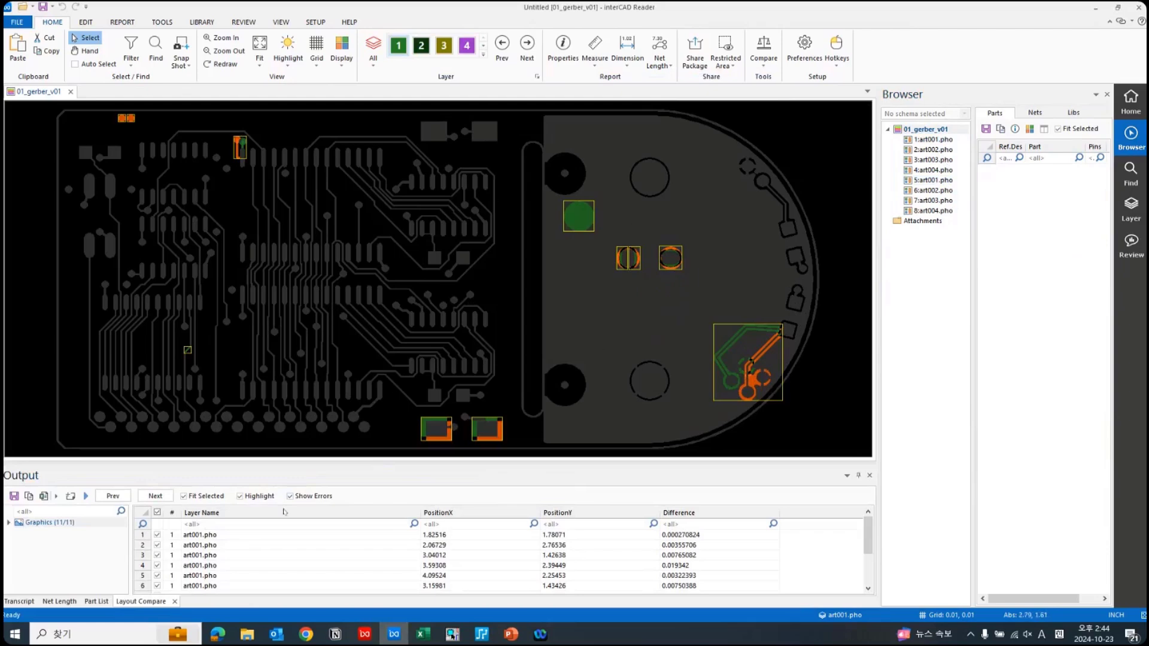
pyautogui.click(218, 537)
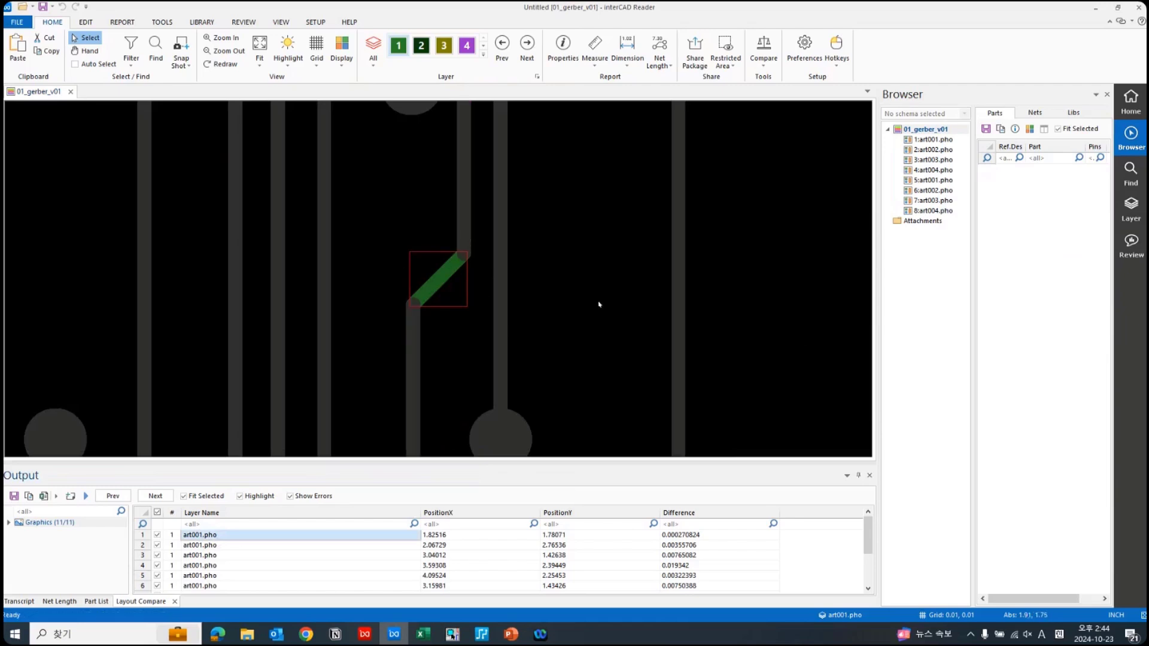
# - Step through the art001.pho differences from the first to the ninth entry, examining each one on the board
pyautogui.press('Down')
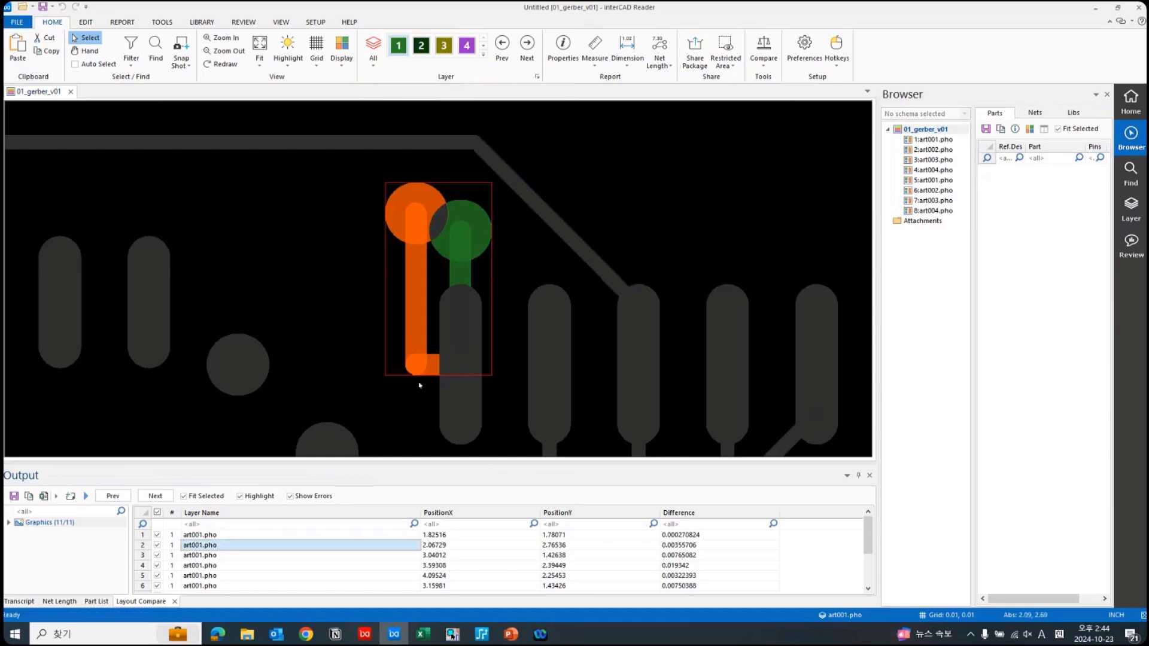
pyautogui.click(234, 534)
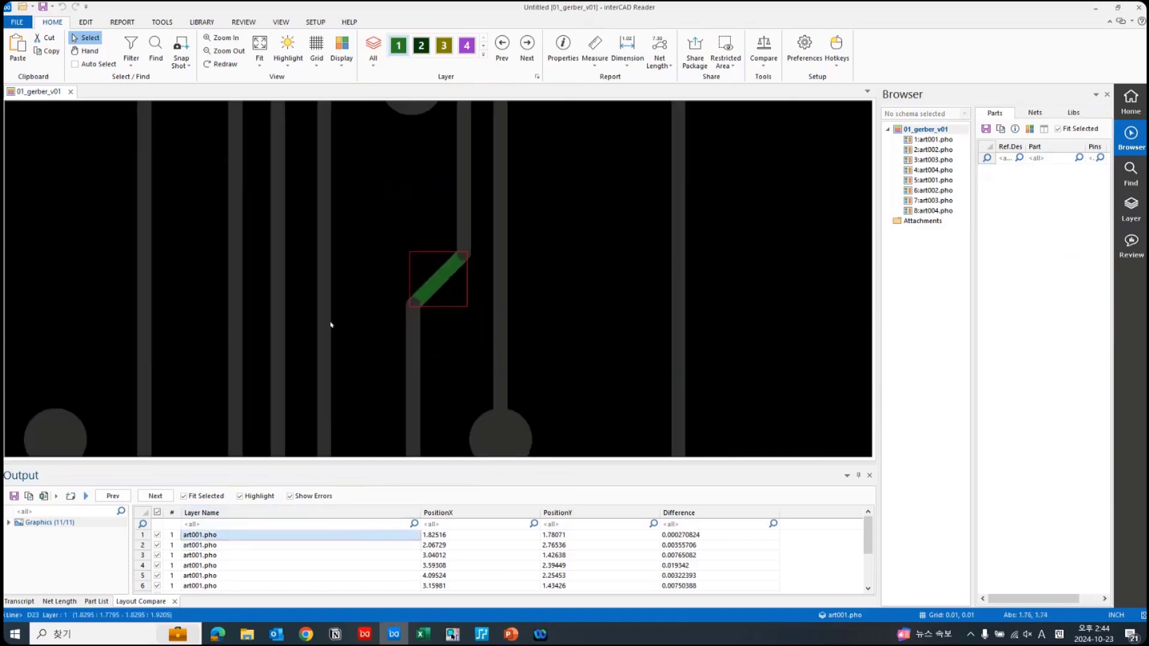
pyautogui.press('Down')
pyautogui.press('Down')
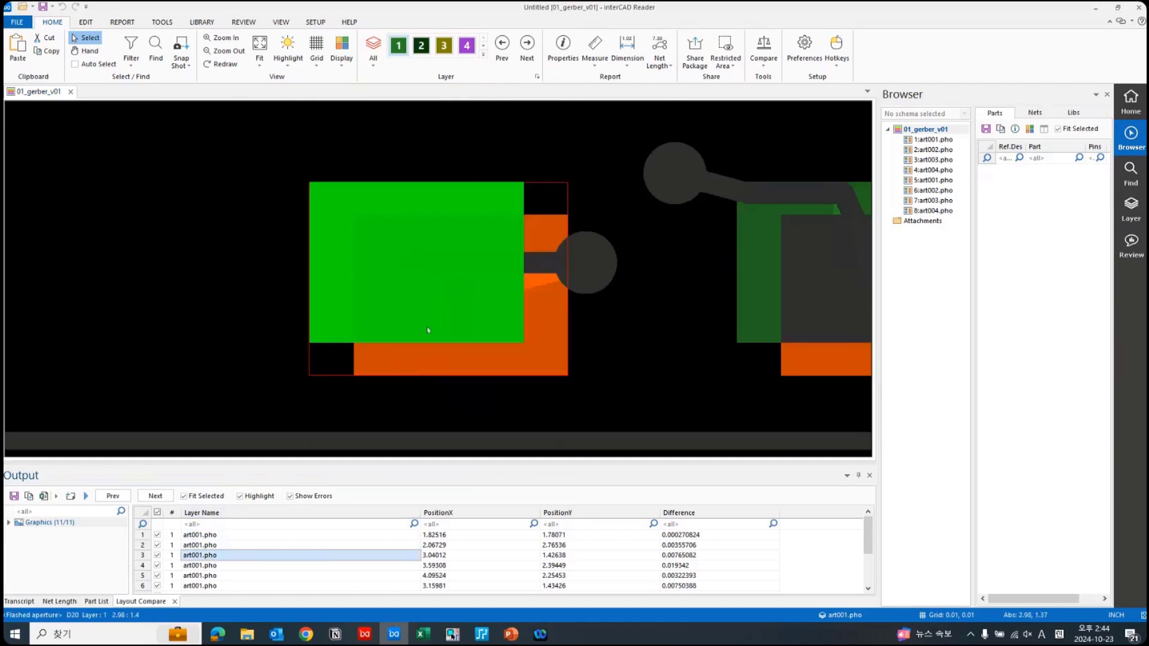
pyautogui.press('Down')
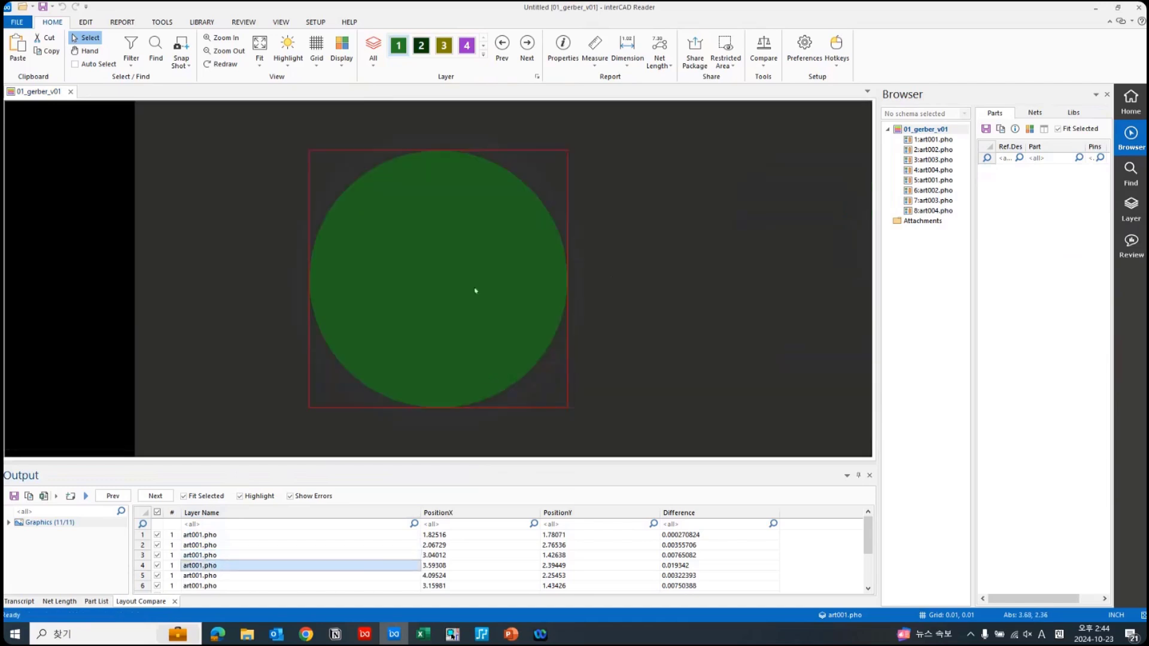
pyautogui.press('Down')
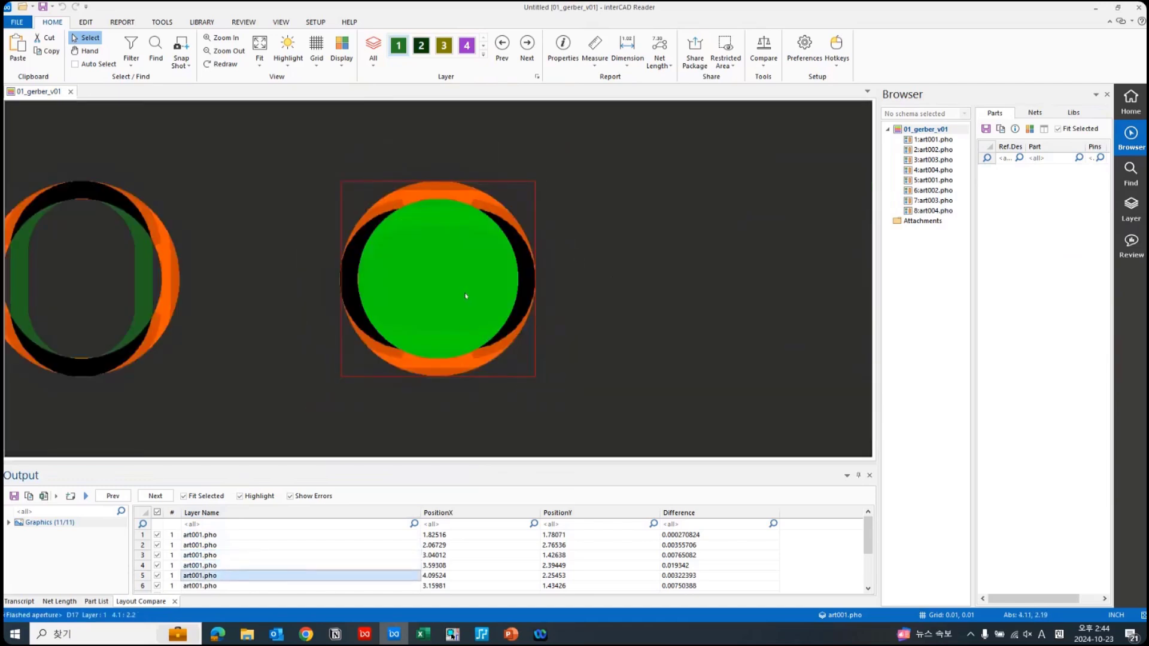
pyautogui.press('Down')
pyautogui.press('Down')
pyautogui.press('Down')
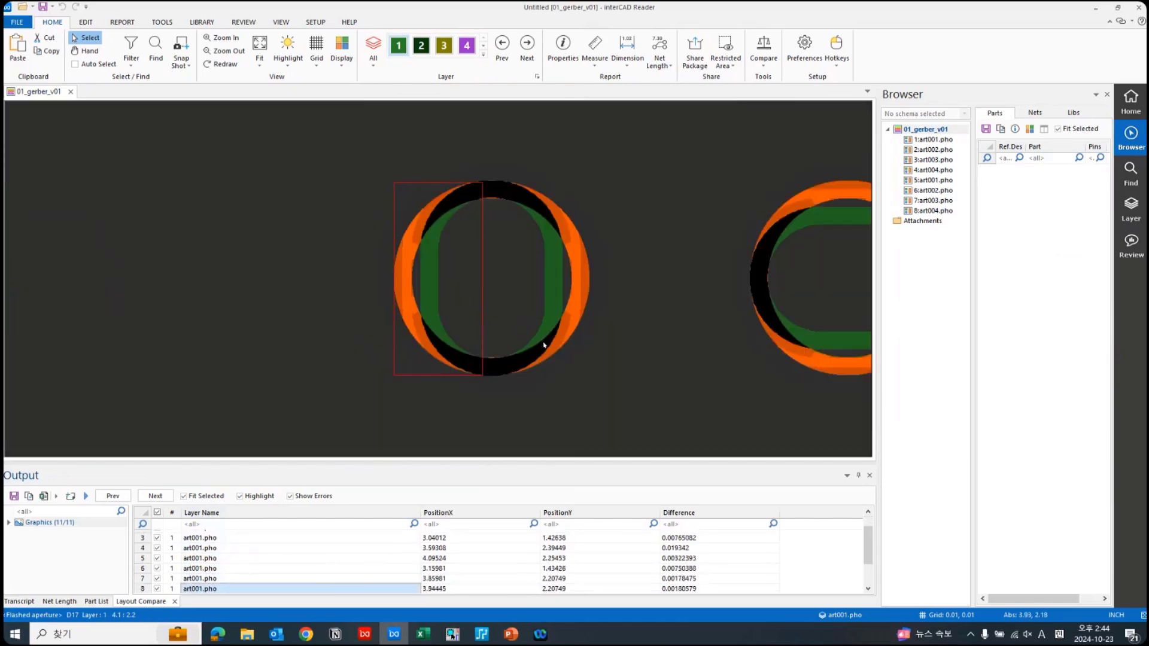
pyautogui.press('Down')
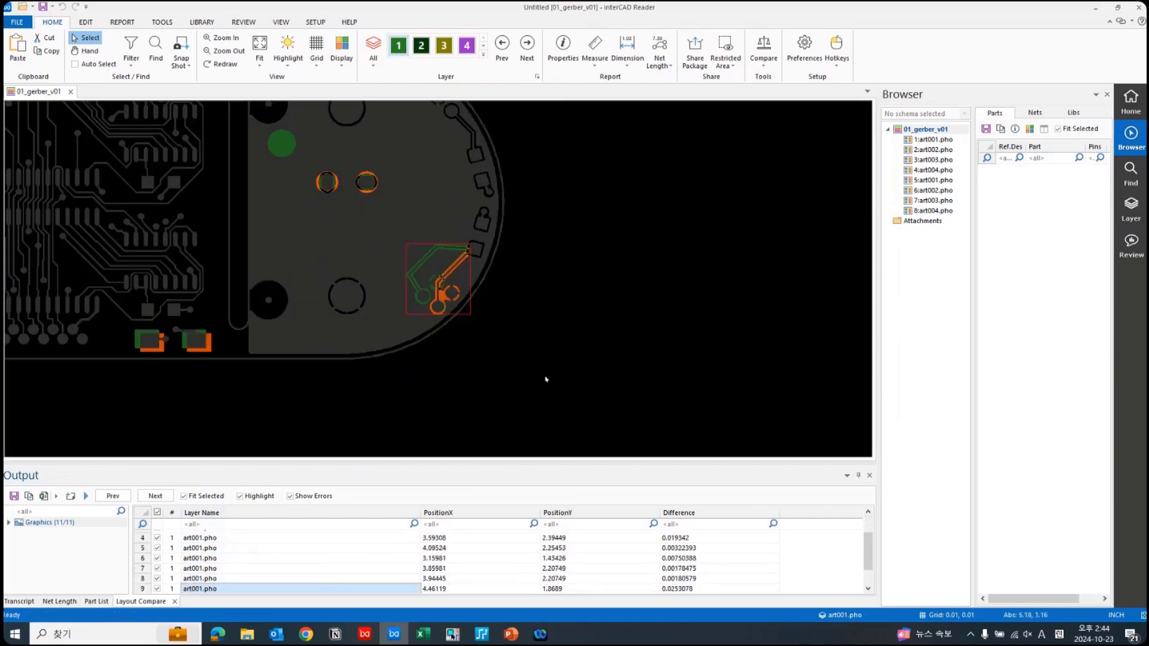
pyautogui.click(464, 388)
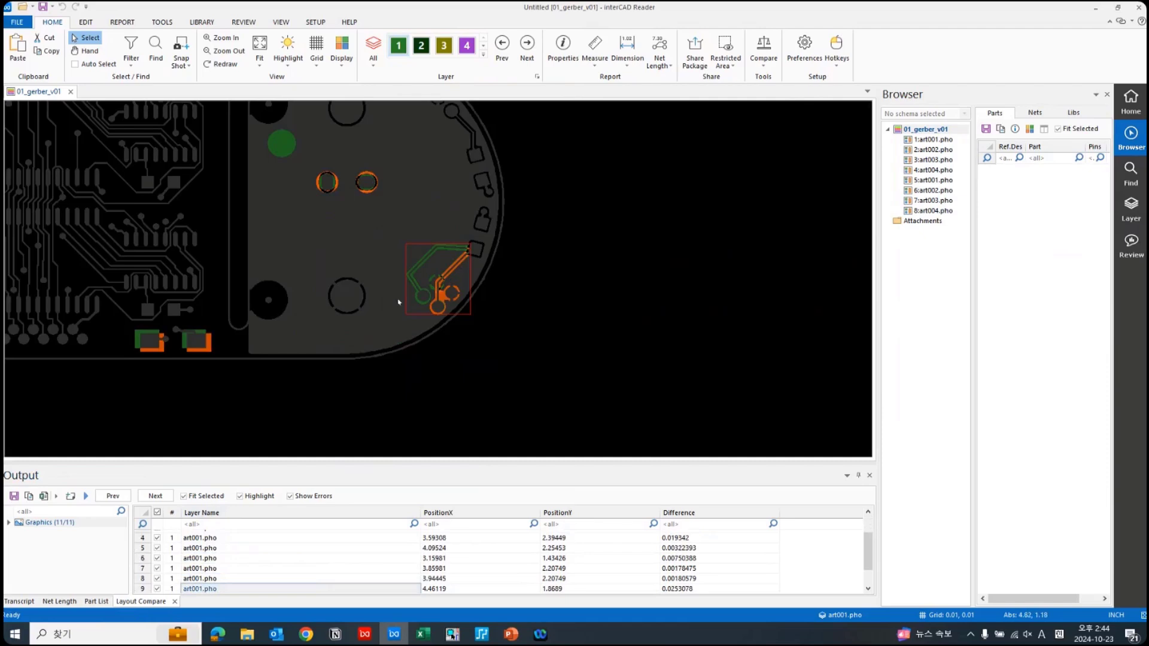
# - Fit the whole board in view and turn the highlighting of the differences off and back on
pyautogui.press('Home')
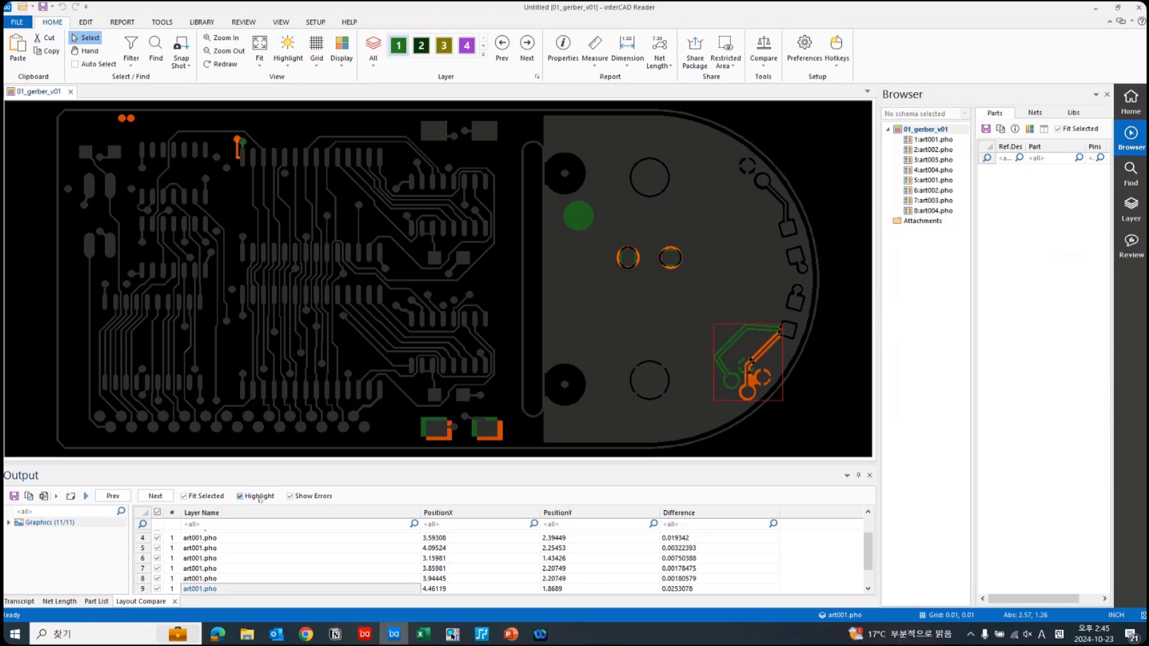
pyautogui.click(240, 496)
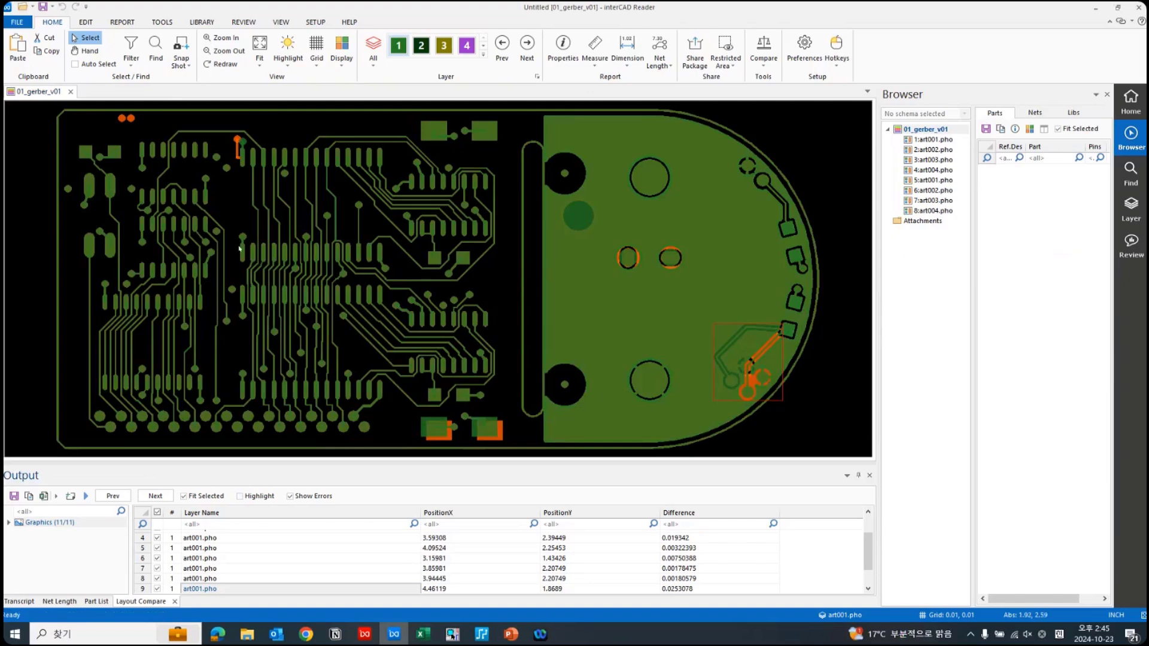
pyautogui.click(256, 496)
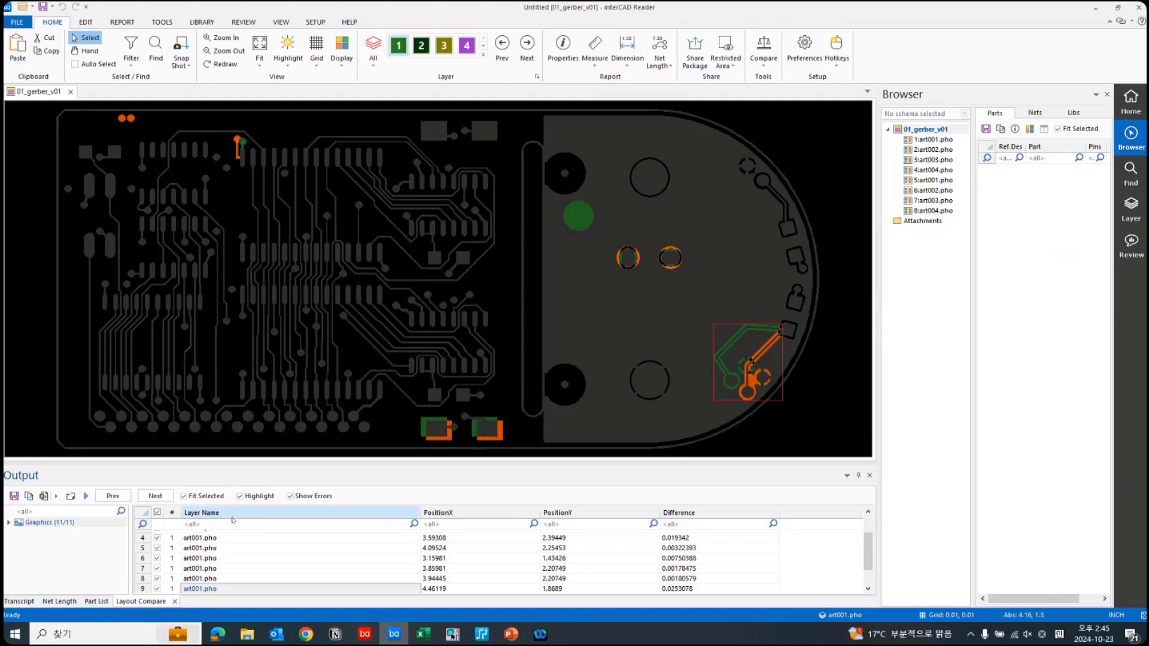
# - Switch to the comparison report in Excel, enlarge it, and examine the Design1 and Design2 images through to the last entry
pyautogui.click(1087, 79)
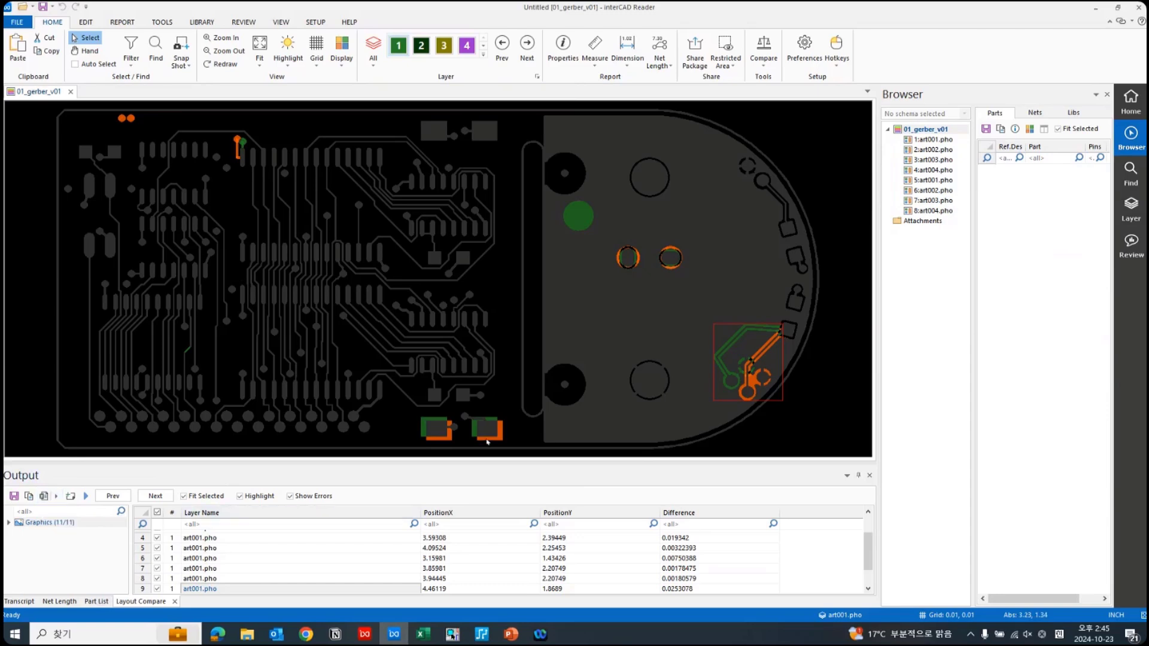
pyautogui.click(423, 634)
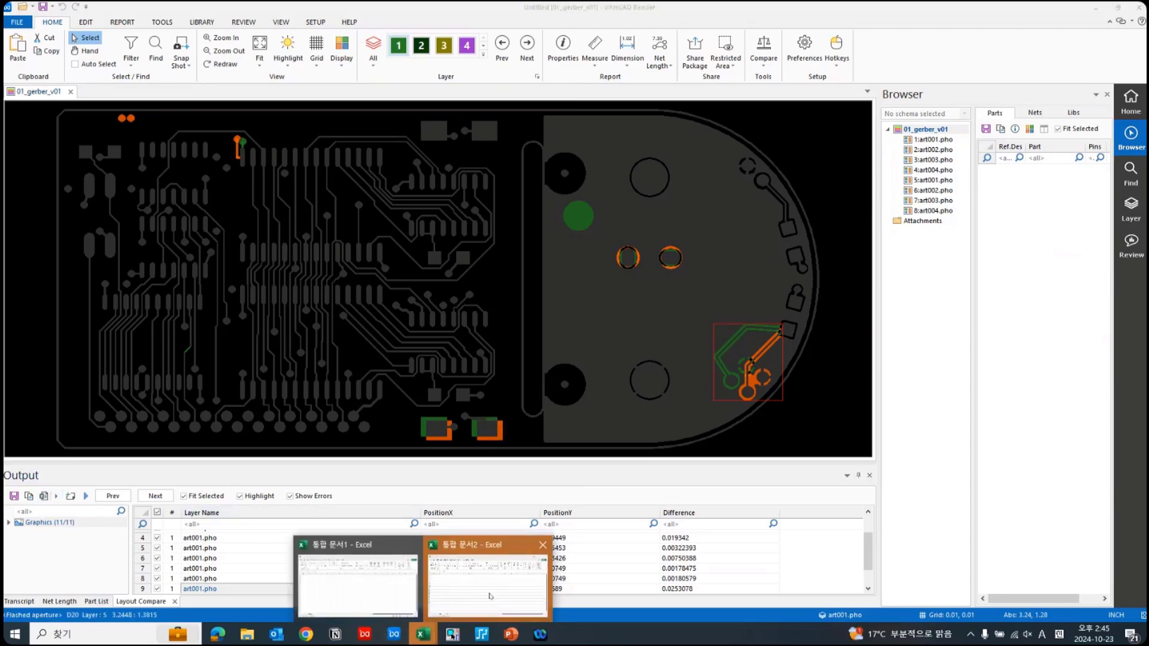
pyautogui.click(490, 597)
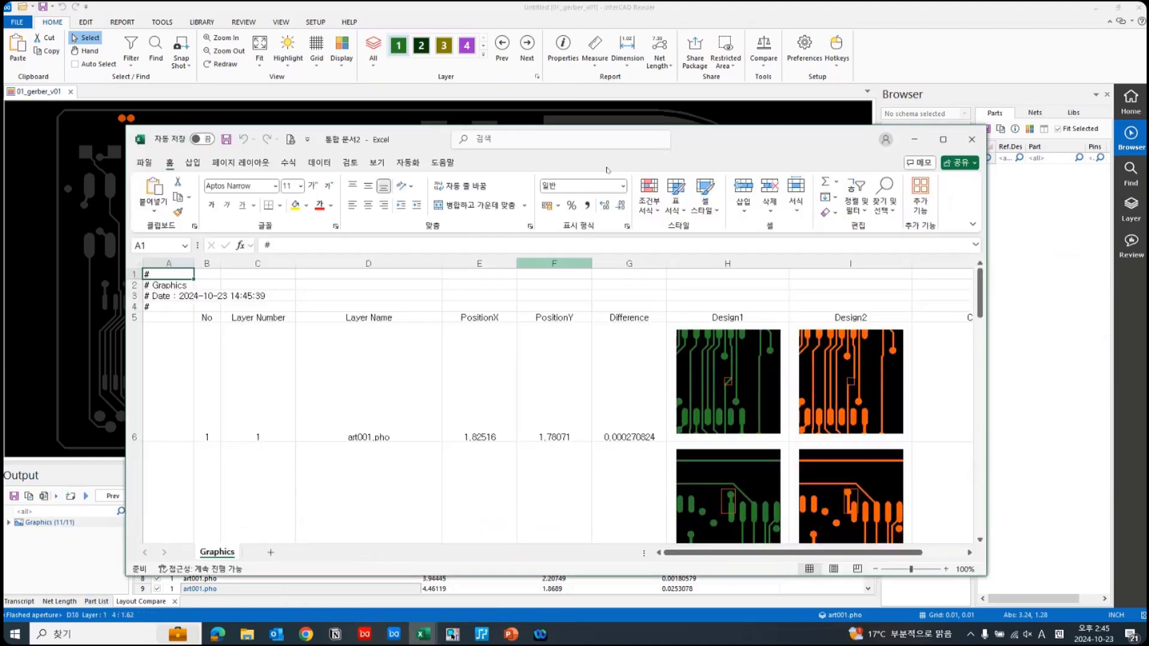
pyautogui.doubleClick(731, 141)
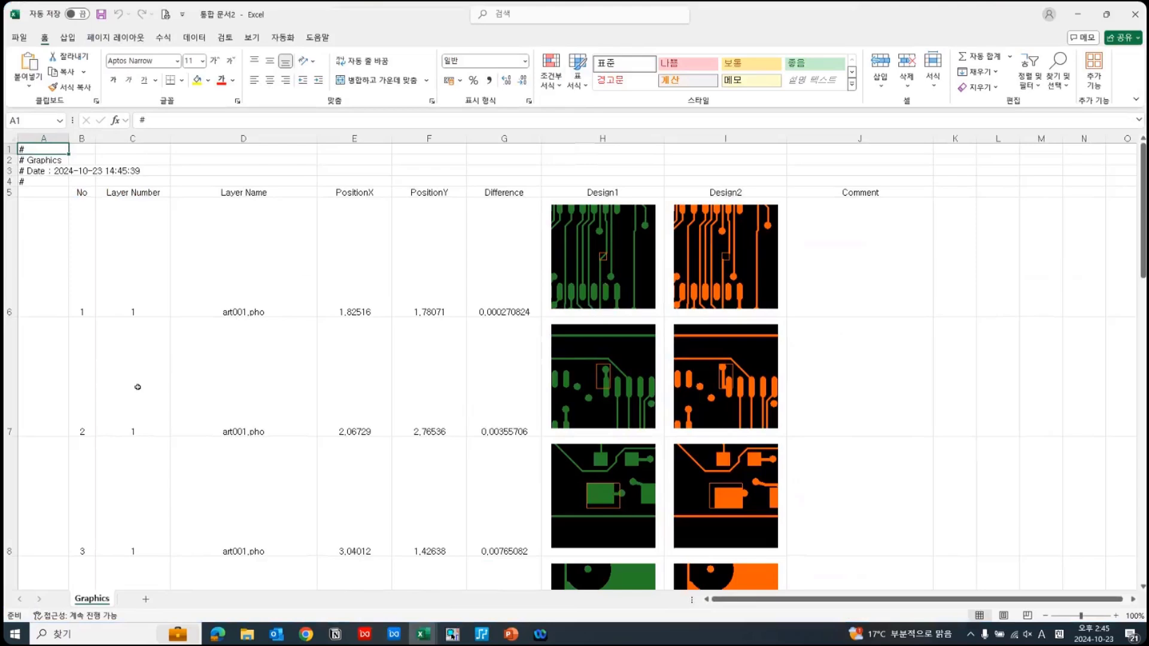
pyautogui.keyDown('ctrl'); pyautogui.scroll(2, 137, 388); pyautogui.keyUp('ctrl')
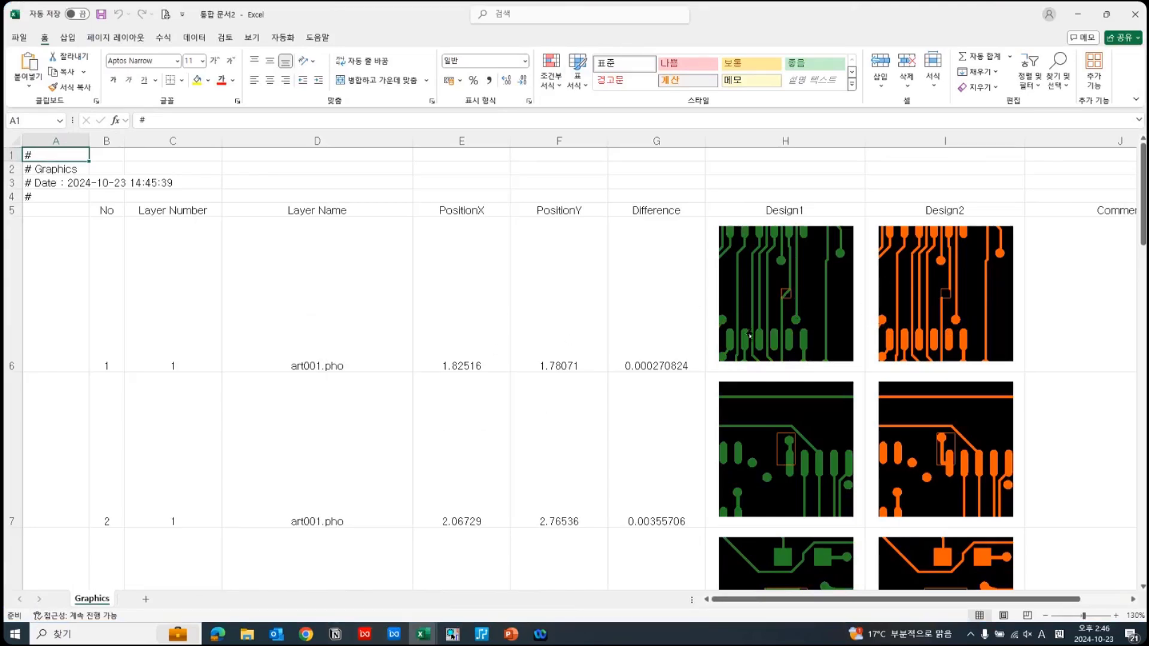
pyautogui.scroll(-5, 831, 327)
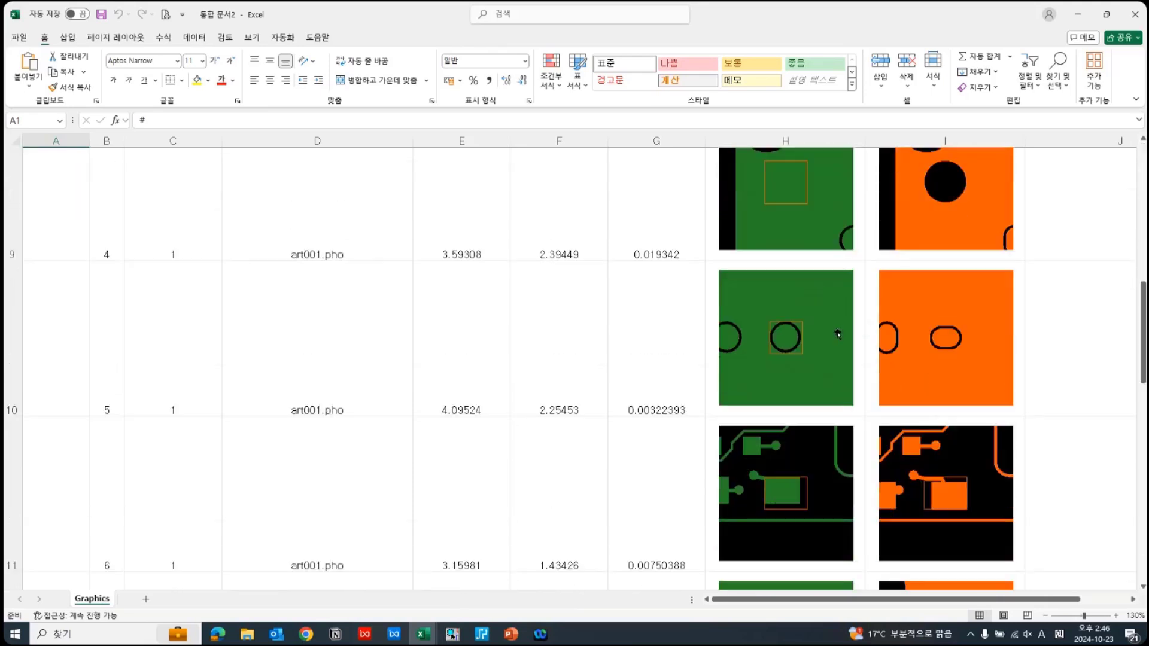
pyautogui.scroll(-3, 837, 332)
pyautogui.scroll(-2, 837, 337)
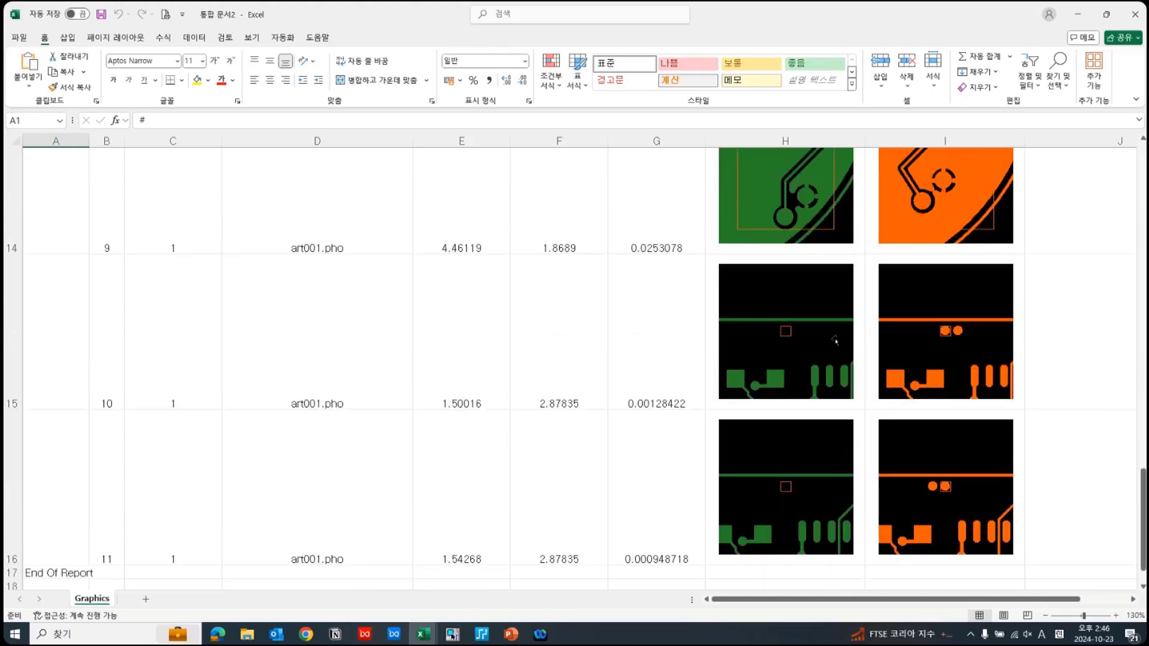
# - Close the Excel comparison report and the 01_gerber_v01 document
pyautogui.click(1135, 14)
pyautogui.click(610, 384)
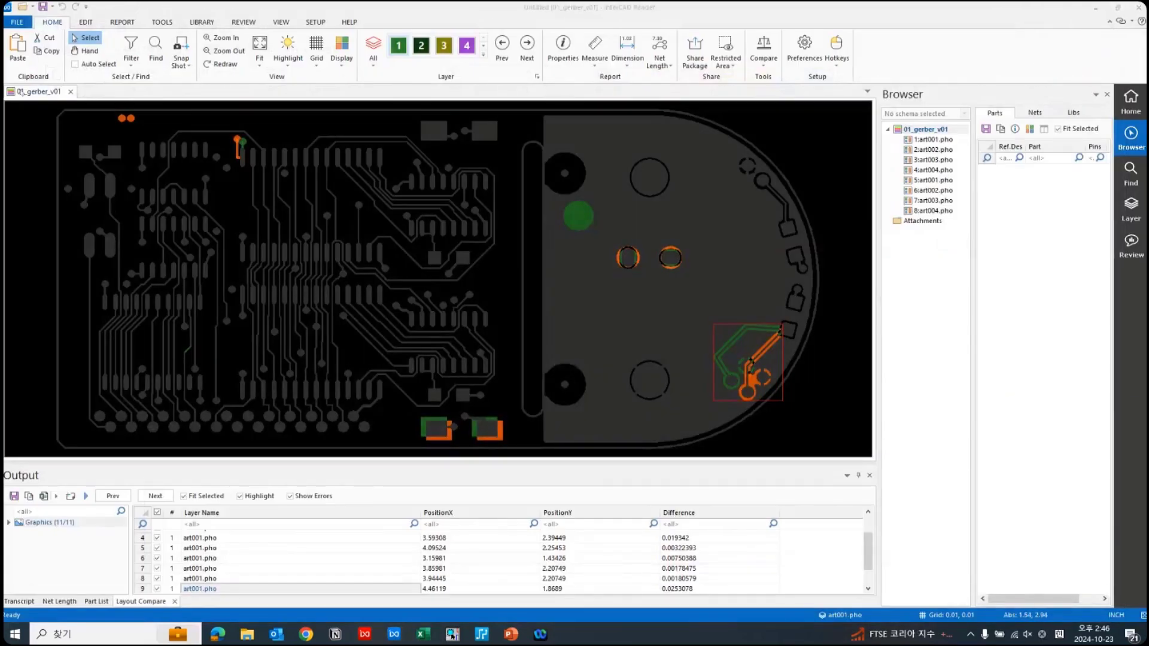
pyautogui.click(67, 92)
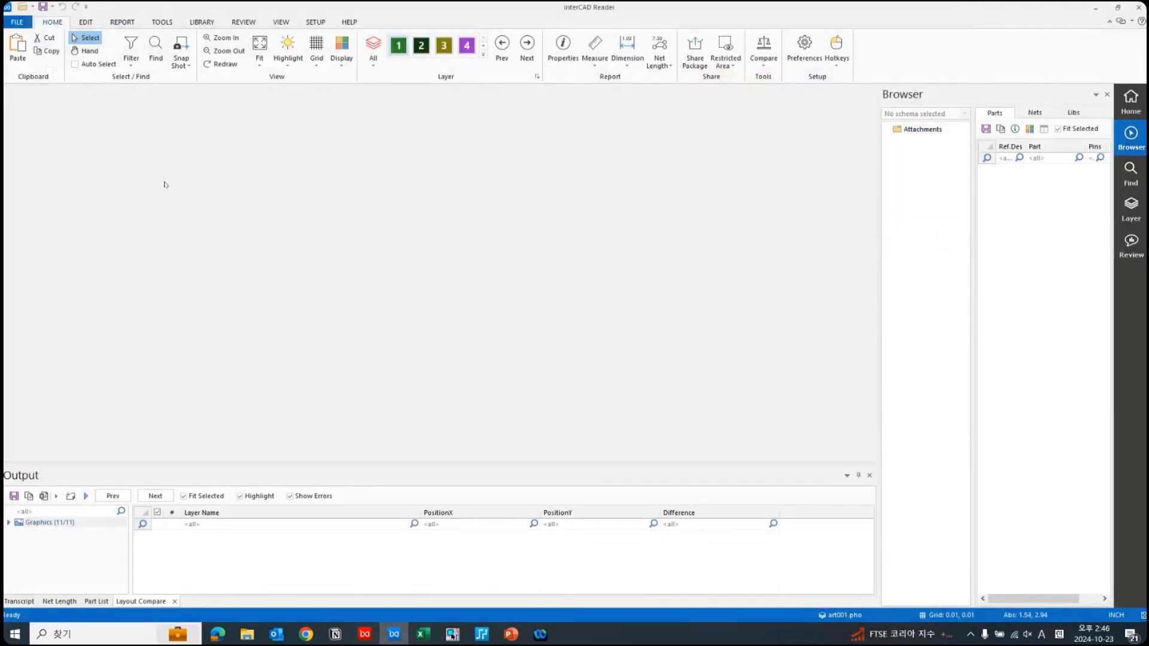
# - Import art001.pho to art004.pho from the 01_gerber_v01 folder as a new Gerber document
pyautogui.click(247, 635)
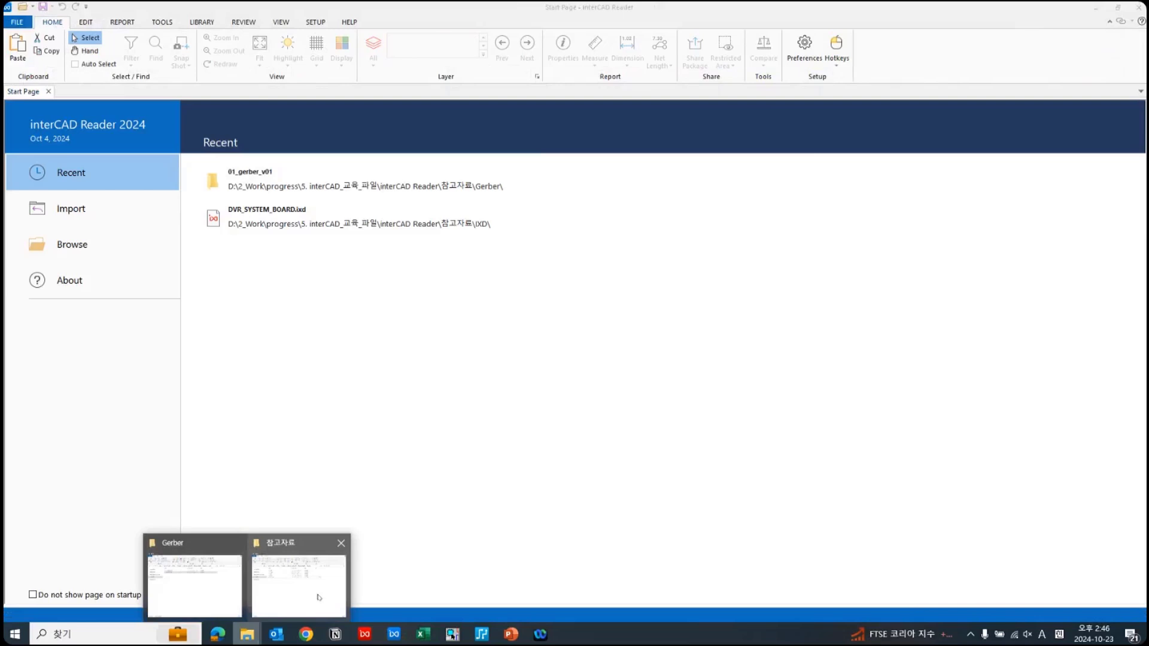
pyautogui.click(319, 597)
pyautogui.moveTo(706, 260); pyautogui.dragTo(461, 295)
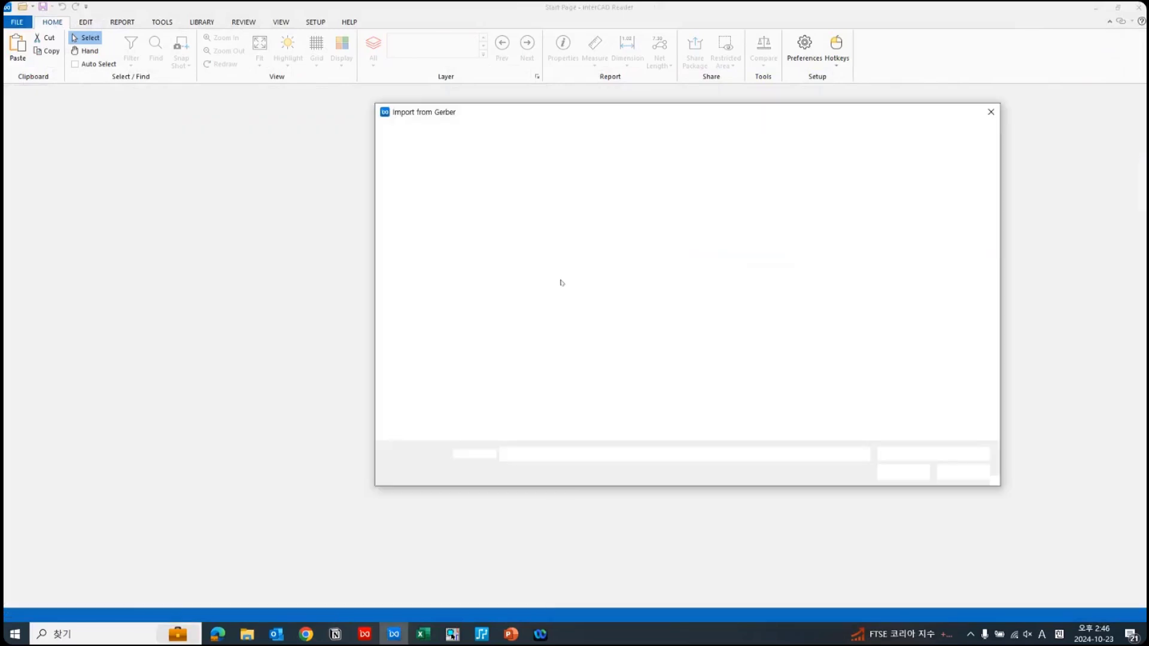
pyautogui.moveTo(675, 294); pyautogui.dragTo(514, 177)
pyautogui.click(901, 476)
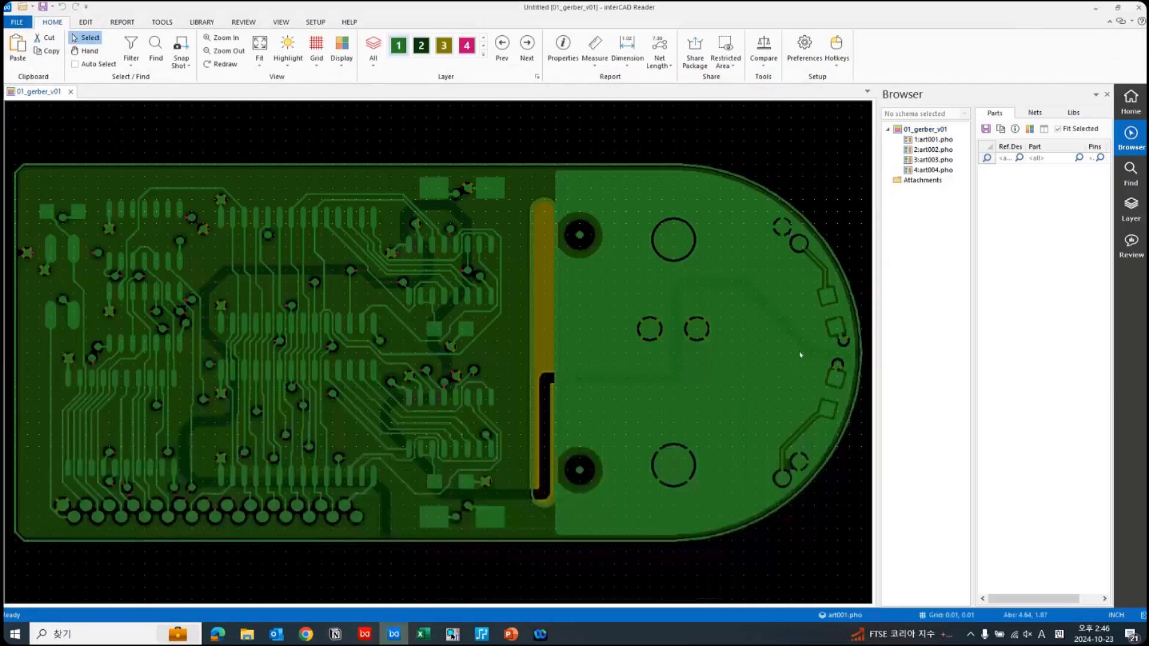
# - Import art001.pho to art004.pho from the 02_gerber_v02 folder as a separate document instead of adding them to 01_gerber_v01
pyautogui.hotkey('alt', 'Tab')
pyautogui.moveTo(718, 274); pyautogui.dragTo(374, 378)
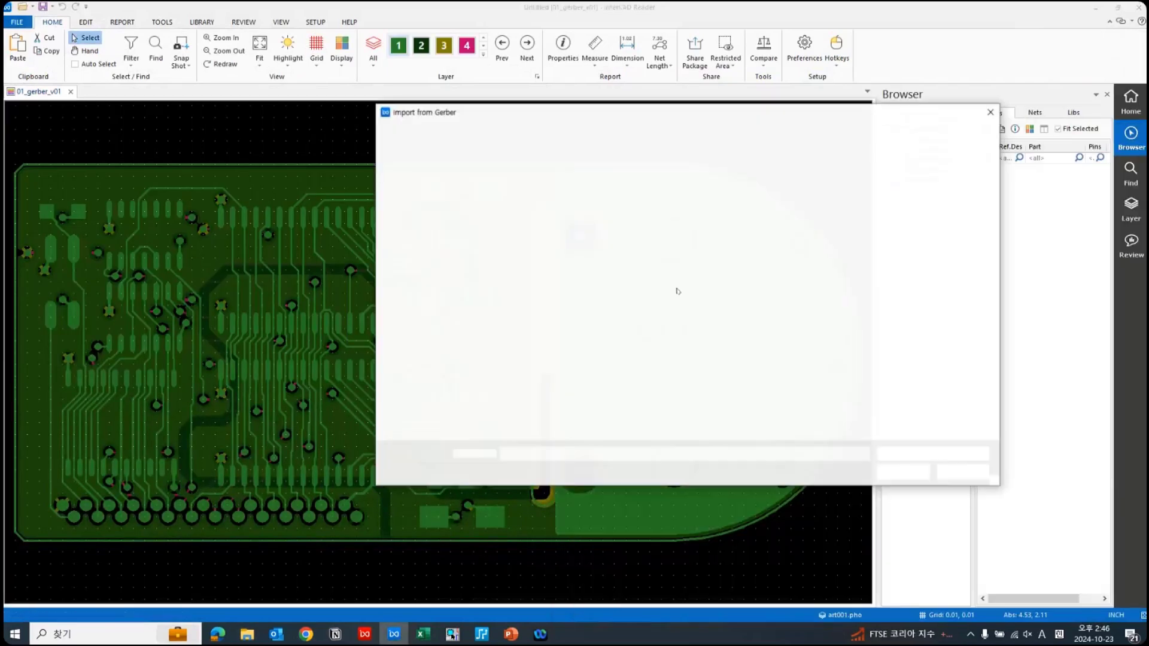
pyautogui.moveTo(677, 290); pyautogui.dragTo(511, 177)
pyautogui.click(903, 472)
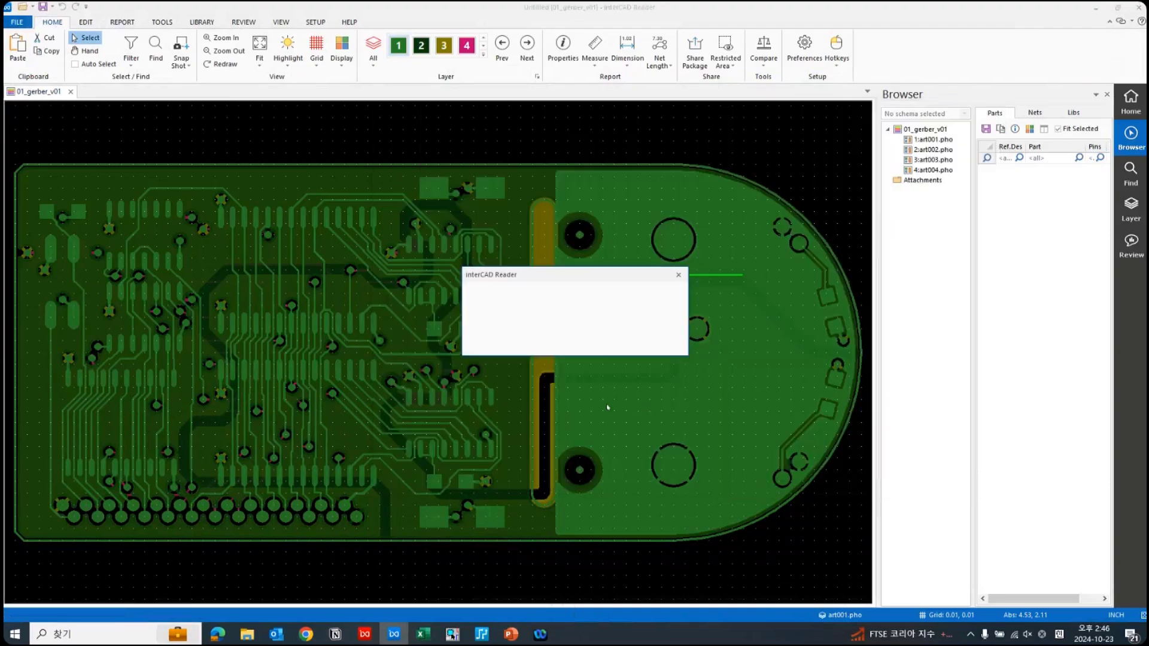
pyautogui.click(657, 343)
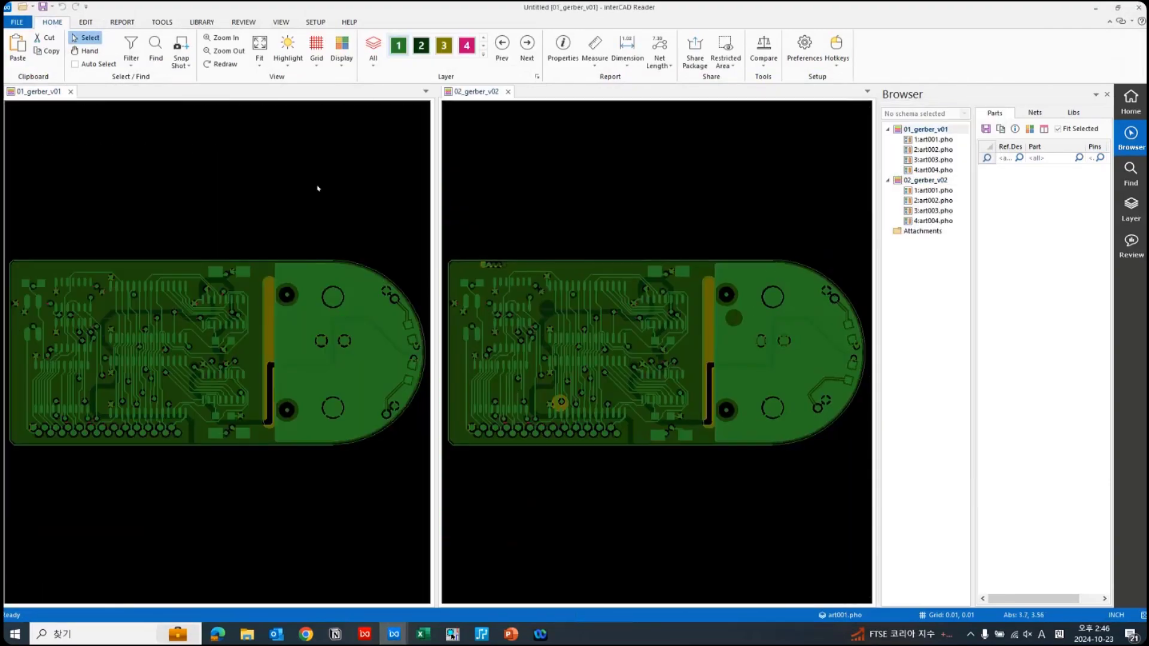
# - Start a layout compare between the designs 01_gerber_v01 and 02_gerber_v02 and move its dialog aside to uncover the board views
pyautogui.click(505, 174)
pyautogui.click(63, 94)
pyautogui.click(766, 66)
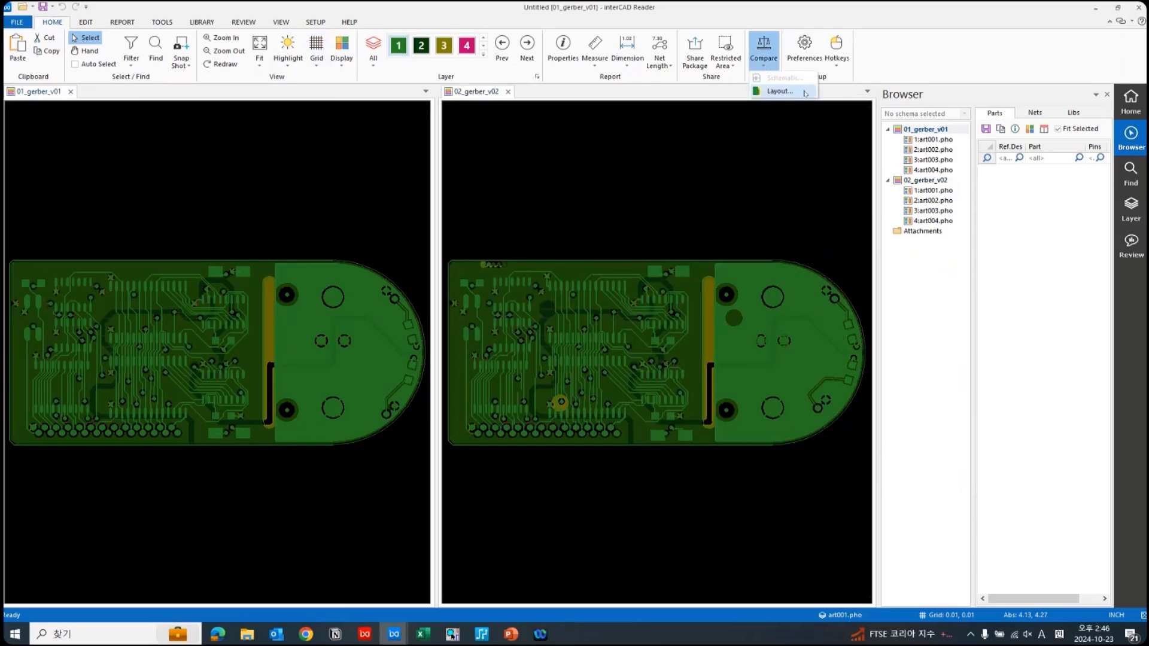
pyautogui.click(780, 91)
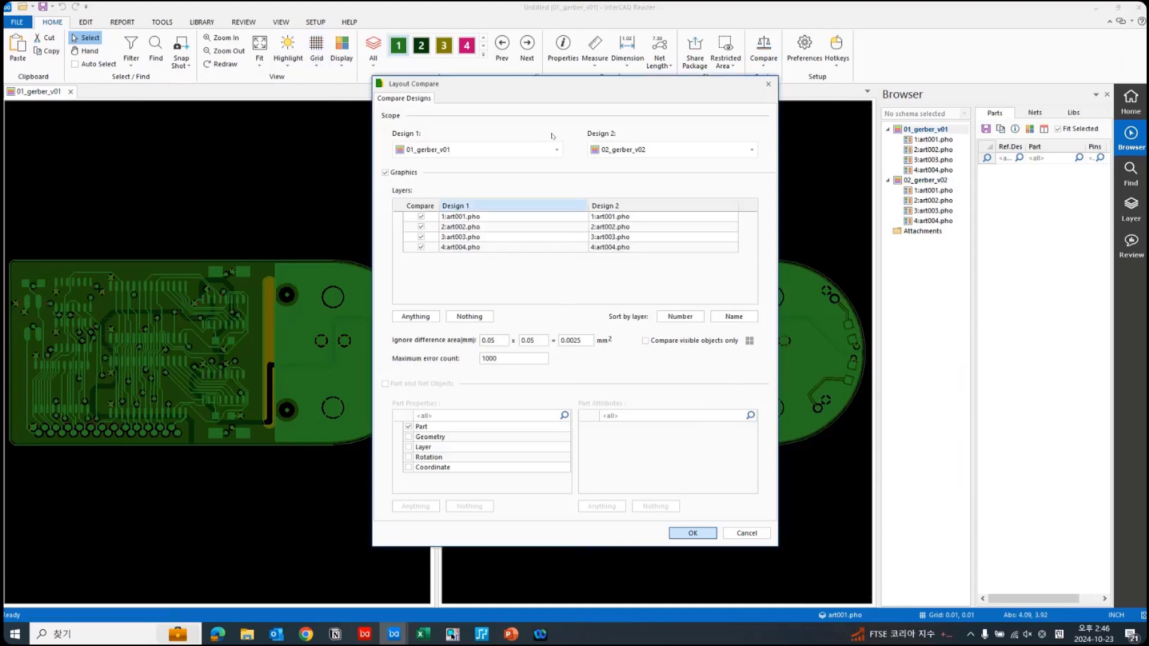
pyautogui.moveTo(614, 86); pyautogui.dragTo(902, 84)
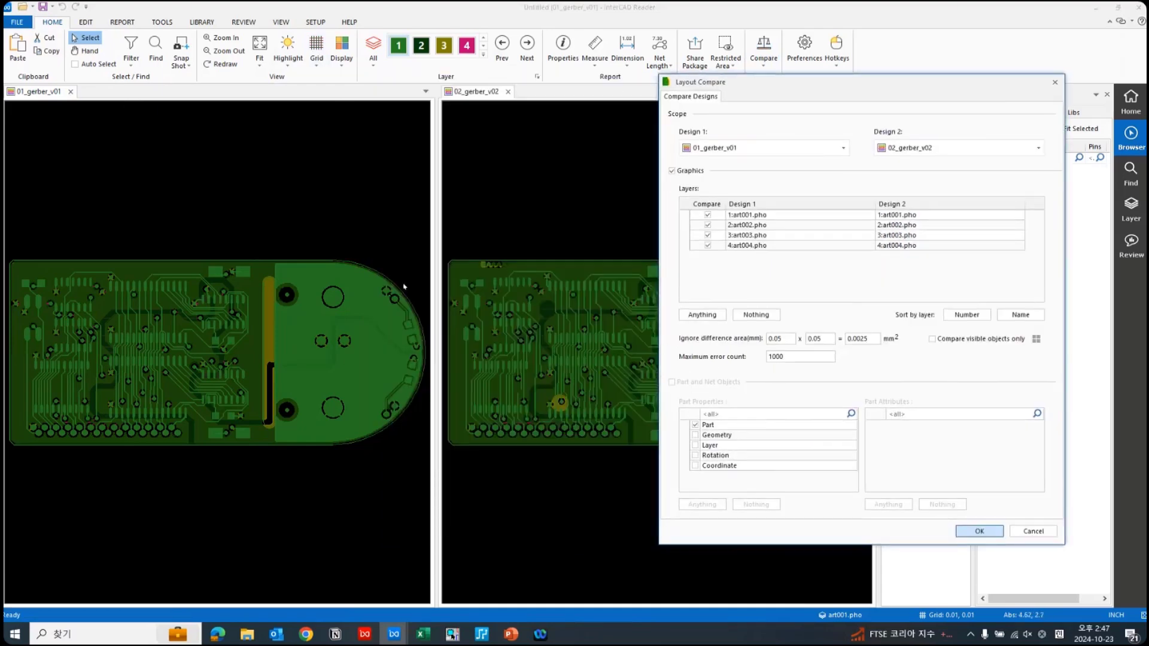
# - Synchronize the two board views and zoom in on the same upper area of both designs
pyautogui.click(1130, 22)
pyautogui.click(1120, 60)
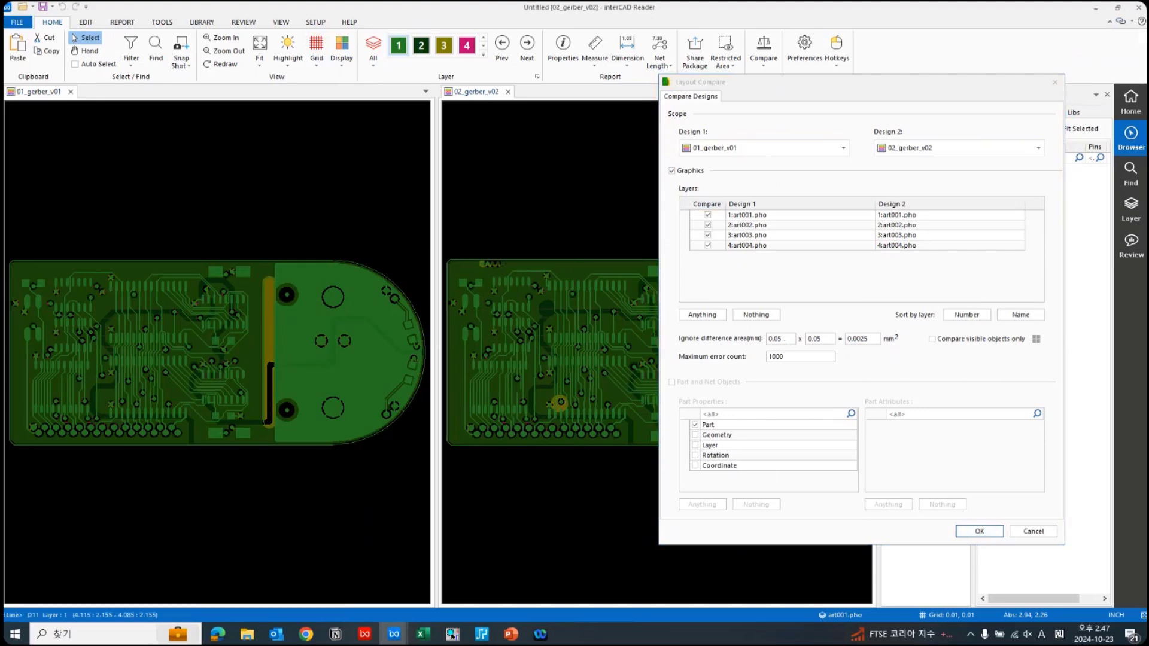
pyautogui.click(676, 356)
pyautogui.click(569, 372)
pyautogui.scroll(3, 570, 372)
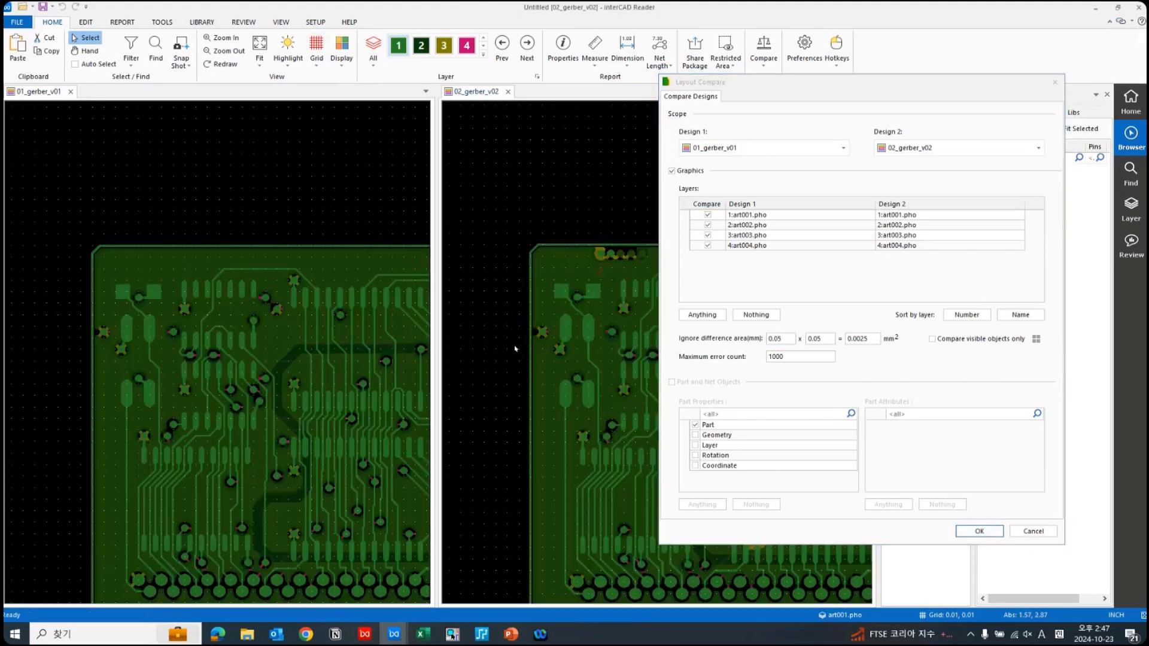
pyautogui.middleClick(577, 379)
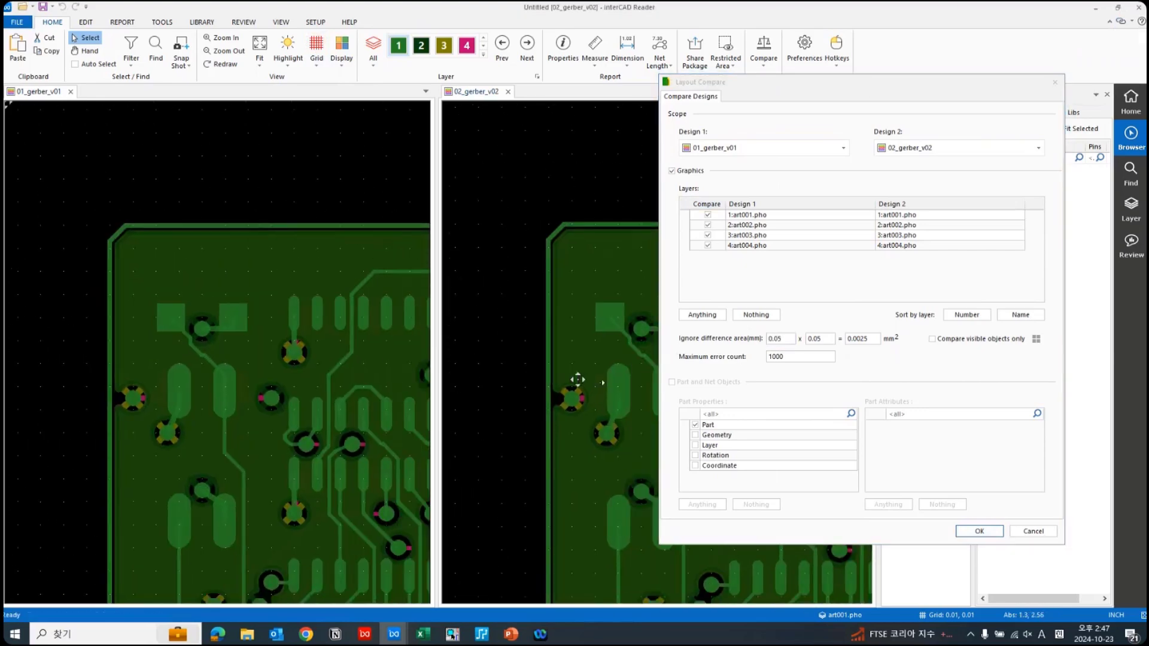
pyautogui.click(677, 359)
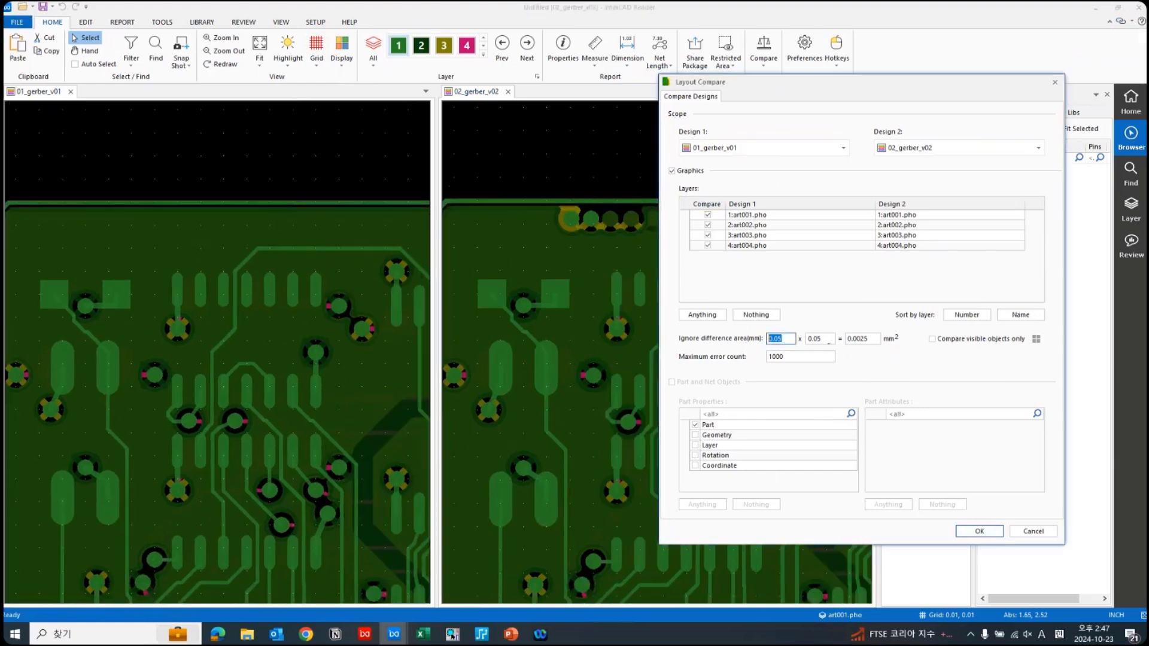
# - Restrict the comparison to visible objects only and open its display preferences, moving that dialog clear of the board views
pyautogui.press('Tab')
pyautogui.press('Tab')
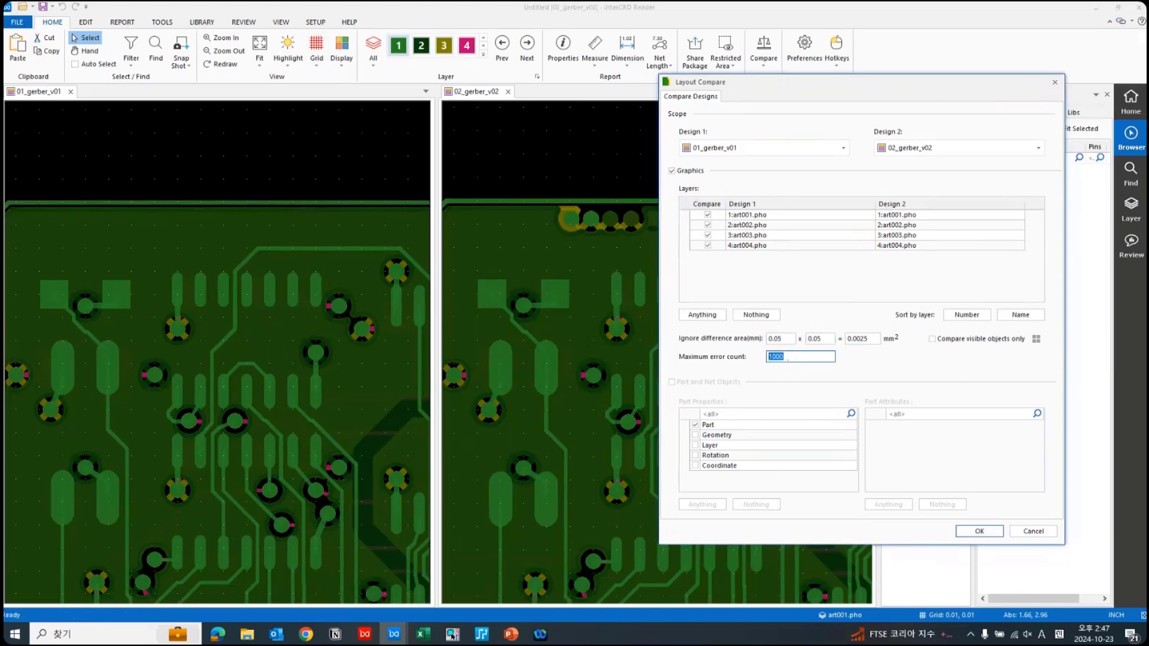
pyautogui.click(787, 358)
pyautogui.click(957, 339)
pyautogui.click(1037, 340)
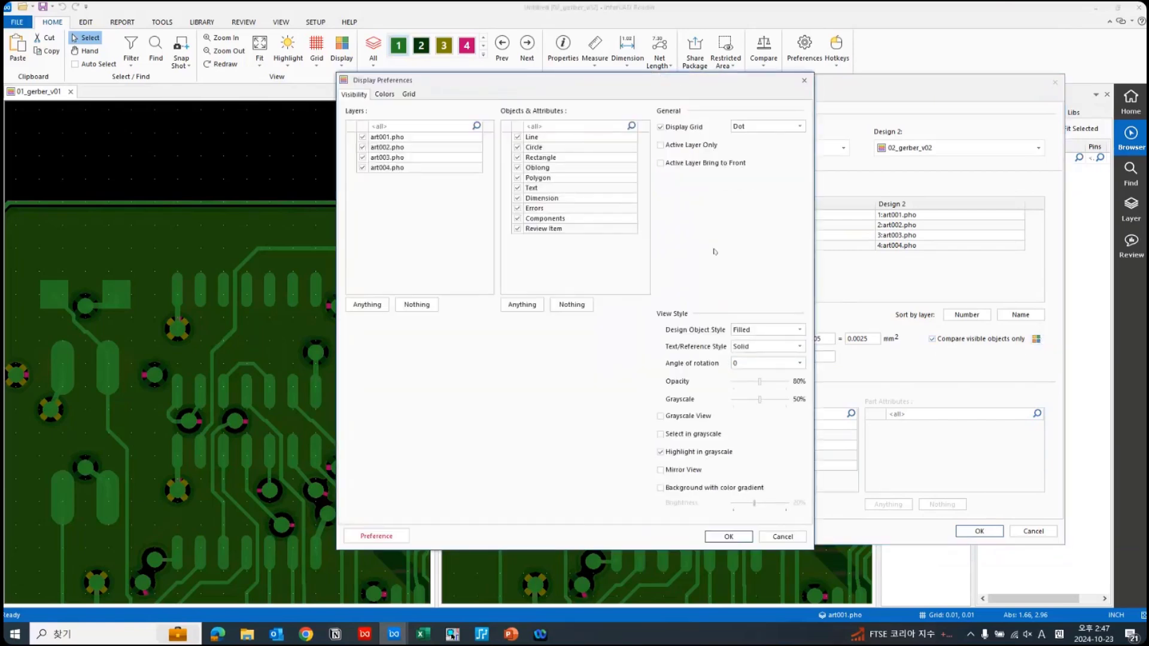
pyautogui.moveTo(680, 80); pyautogui.dragTo(878, 95)
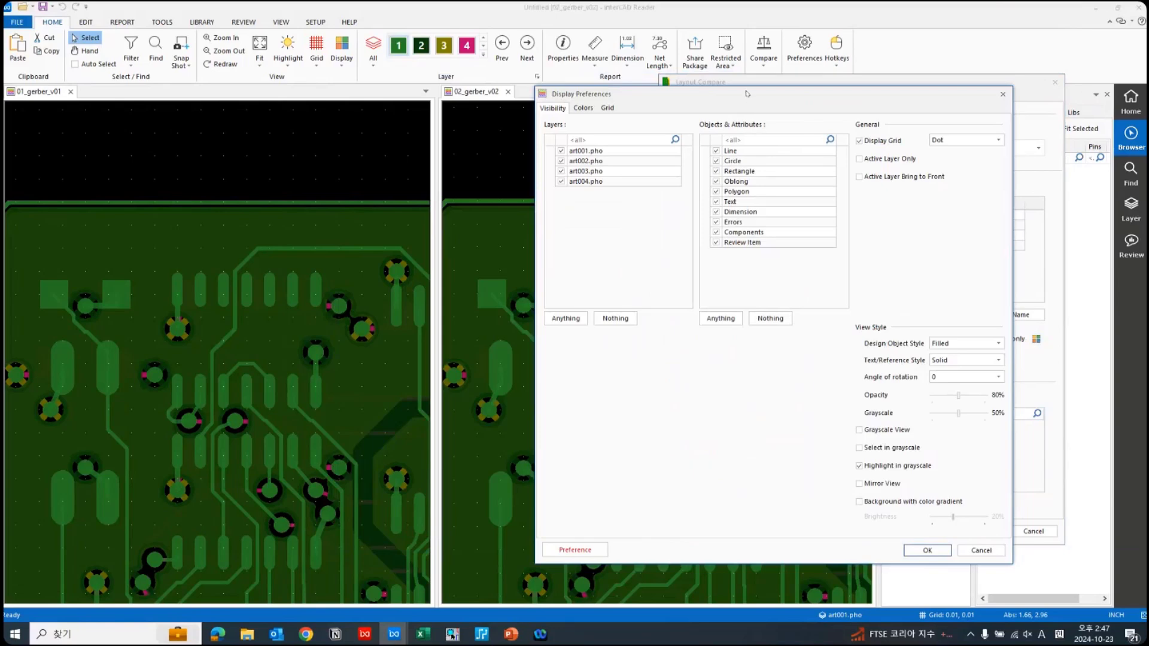
pyautogui.moveTo(747, 94); pyautogui.dragTo(821, 98)
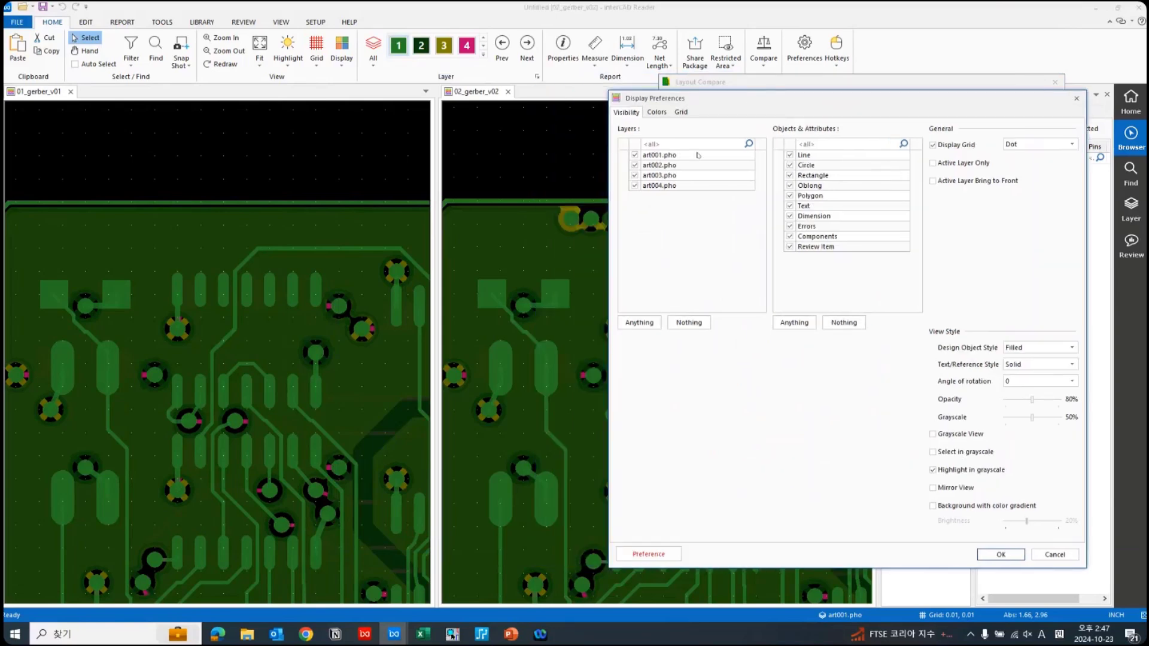
# - Hide the art001.pho layer in both designs and show it again
pyautogui.click(668, 157)
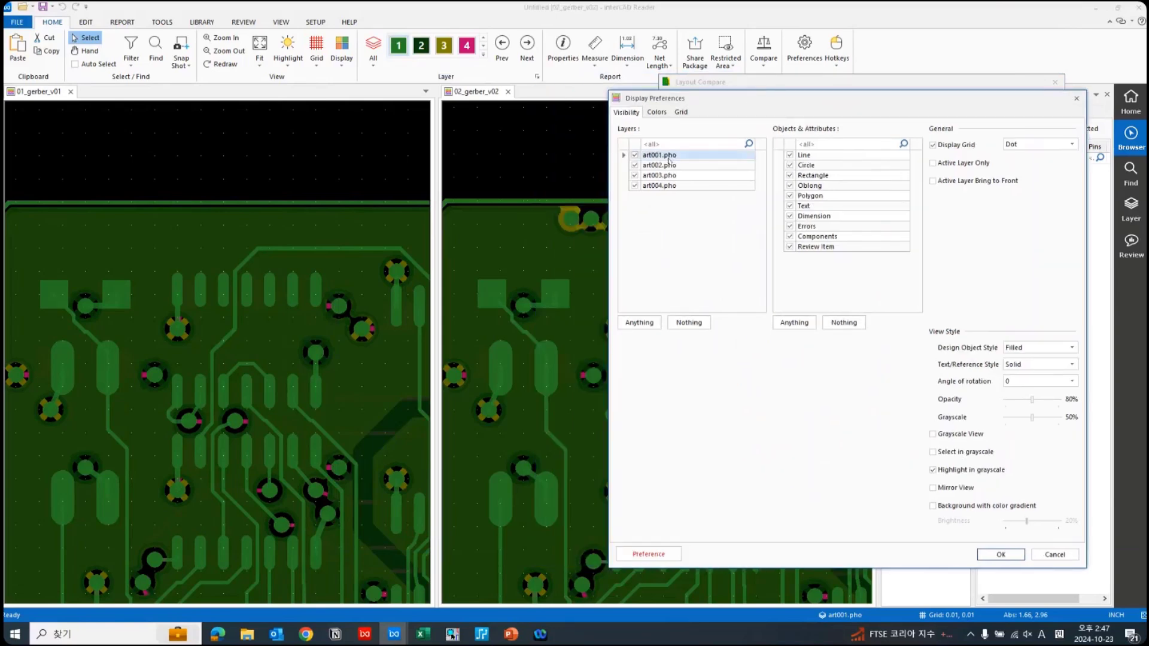
pyautogui.click(663, 167)
pyautogui.click(663, 167)
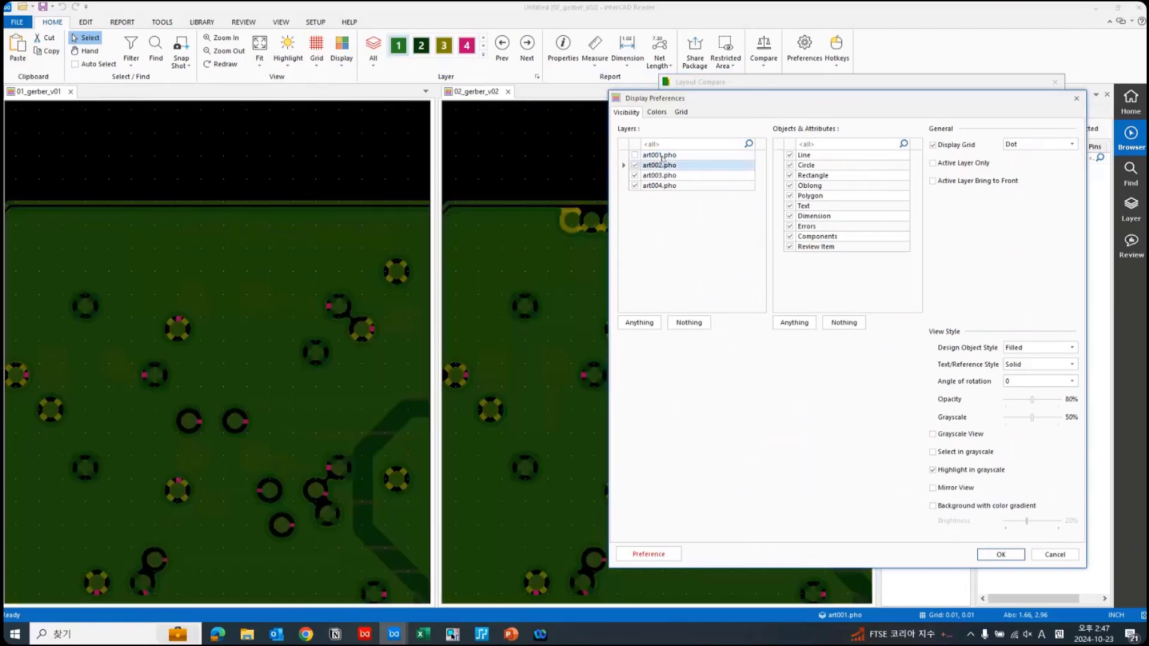
pyautogui.click(664, 156)
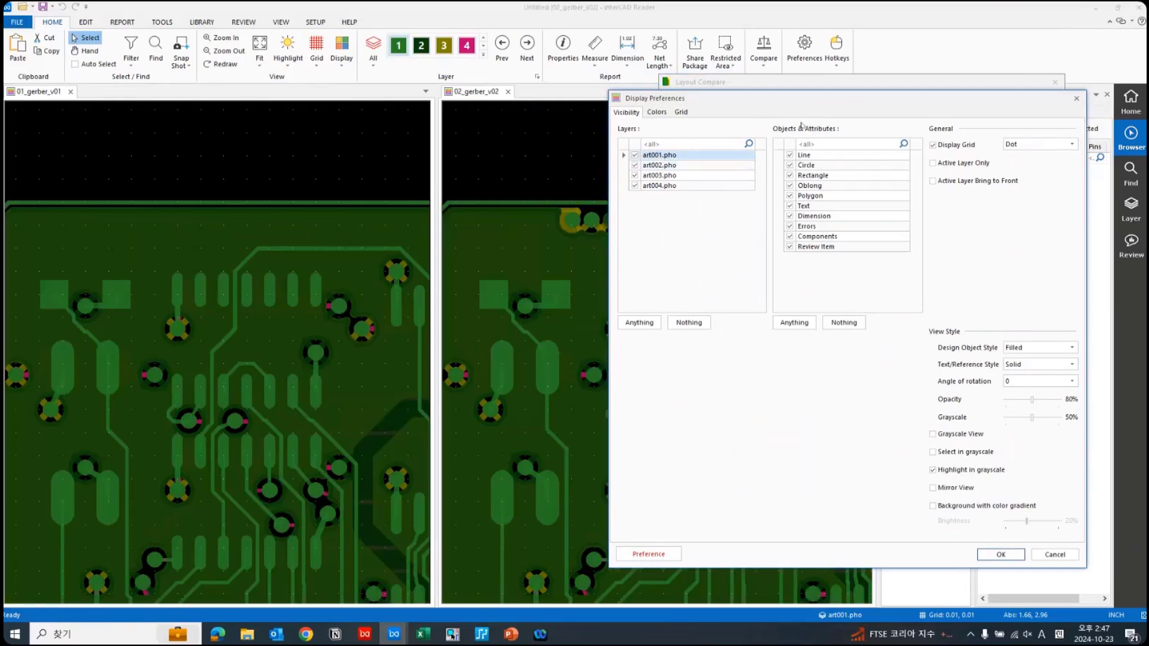
# - Hide the circle, rectangle, oblong and polygon objects in both board views and turn all four back on
pyautogui.scroll(-3, 581, 315)
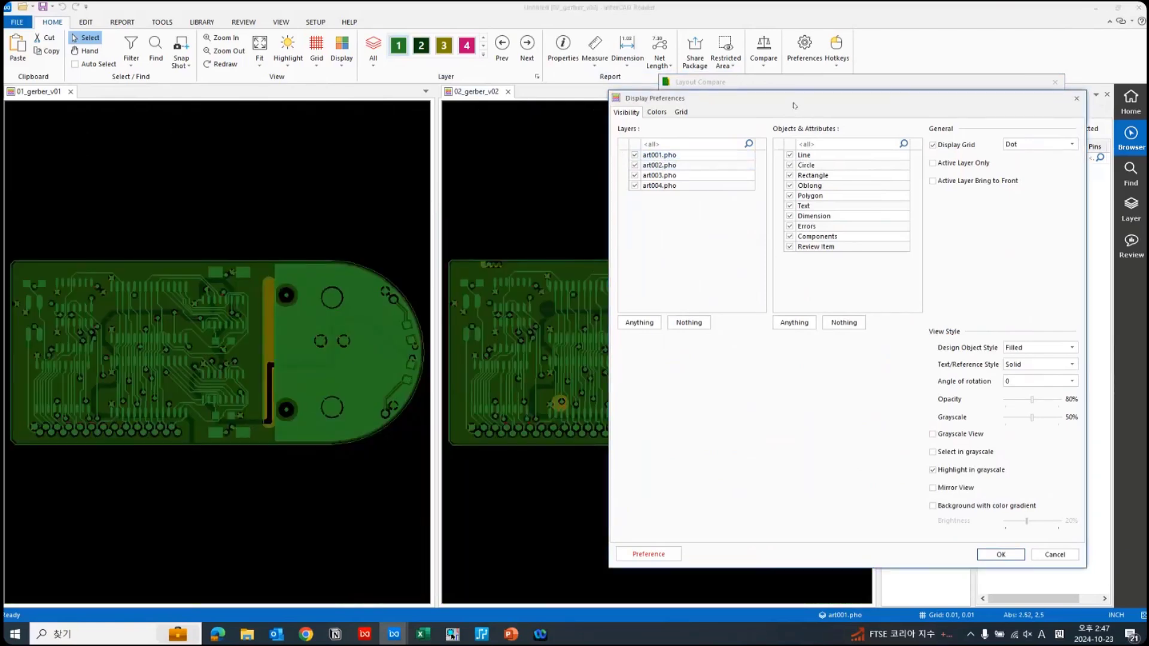
pyautogui.moveTo(838, 102); pyautogui.dragTo(886, 98)
pyautogui.click(863, 163)
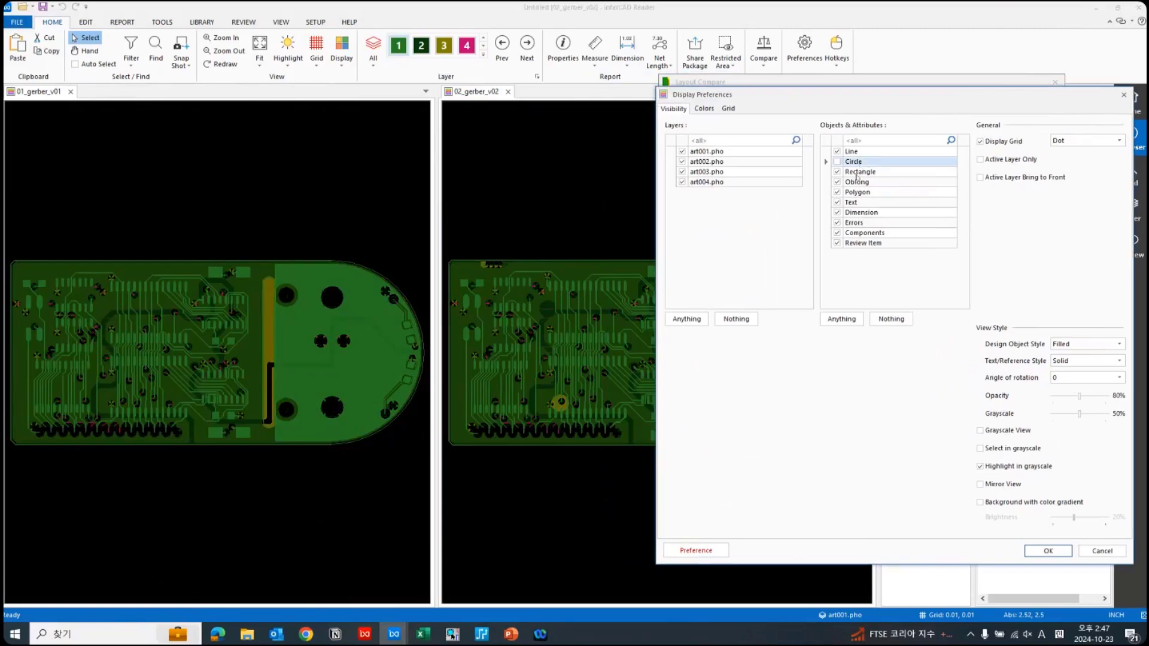
pyautogui.click(856, 172)
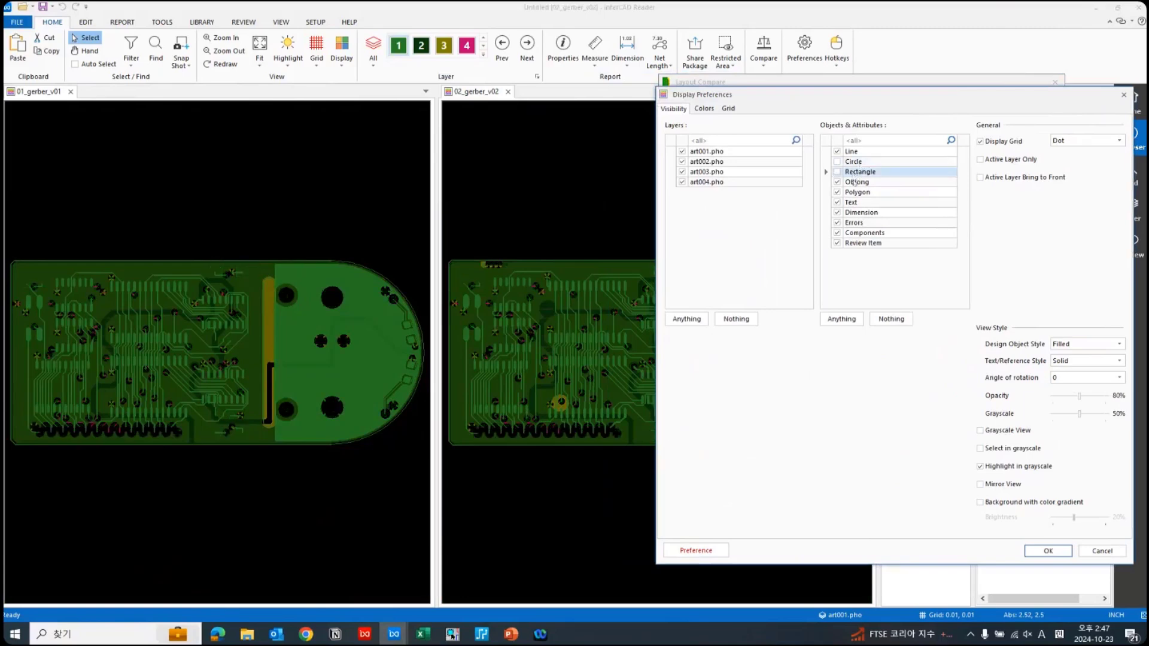
pyautogui.click(856, 181)
pyautogui.click(854, 192)
pyautogui.click(855, 193)
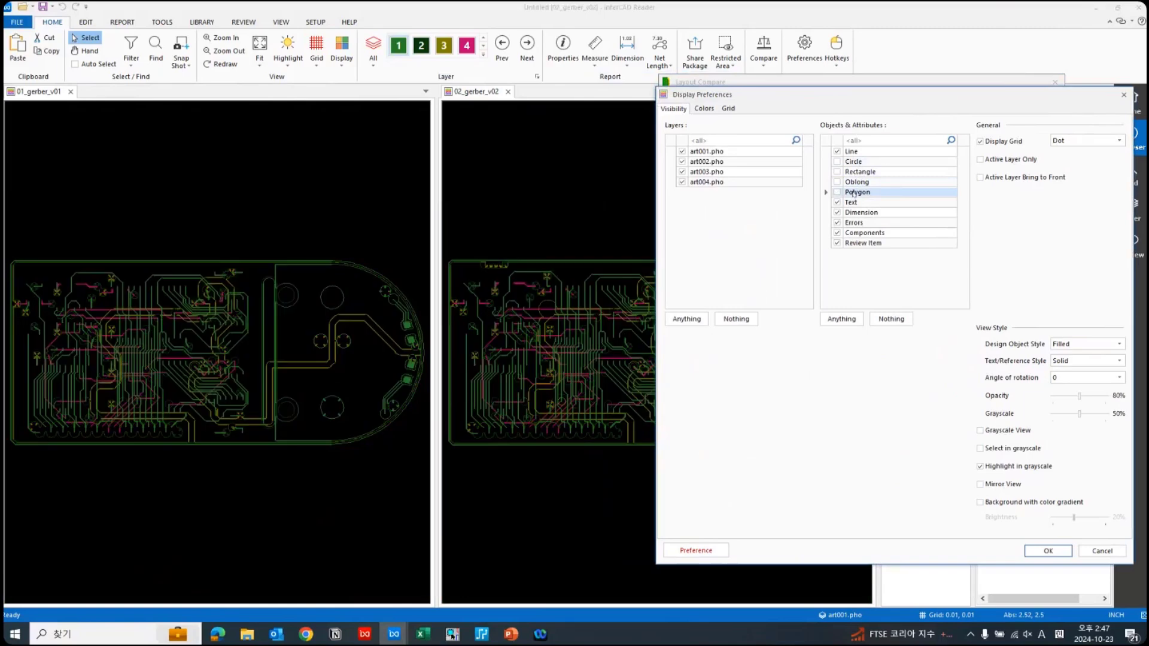
pyautogui.click(854, 193)
pyautogui.click(853, 181)
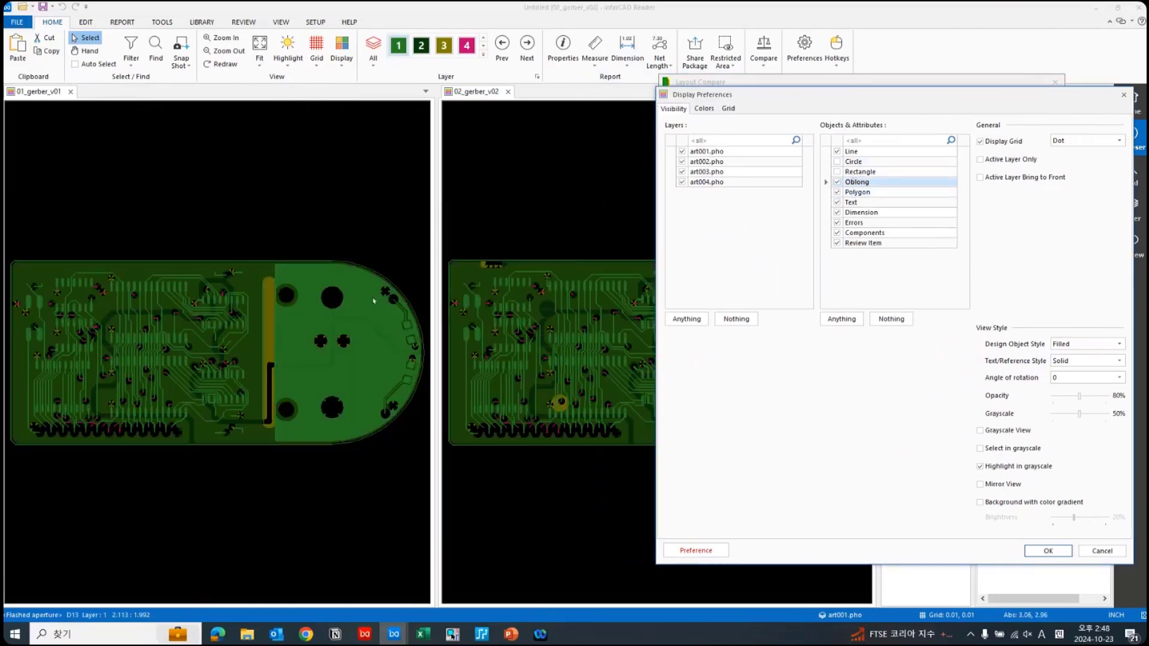
pyautogui.click(837, 171)
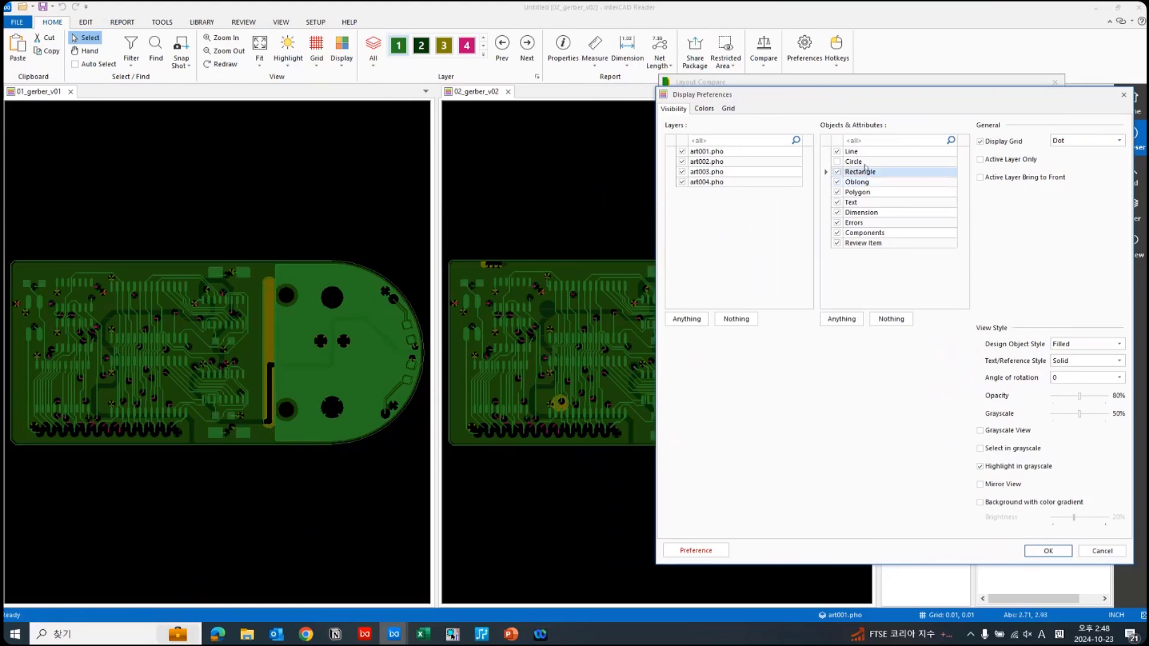
pyautogui.click(837, 161)
# - Accept the display preferences and run the layout comparison between 01_gerber_v01 and 02_gerber_v02
pyautogui.click(1048, 550)
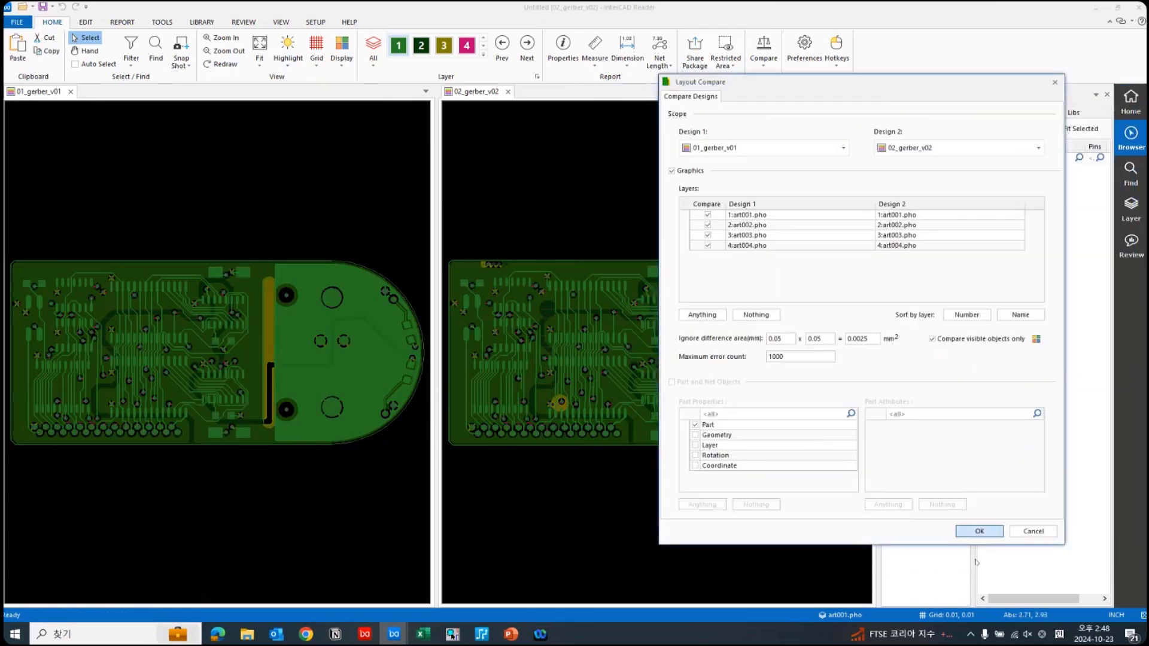
pyautogui.click(980, 532)
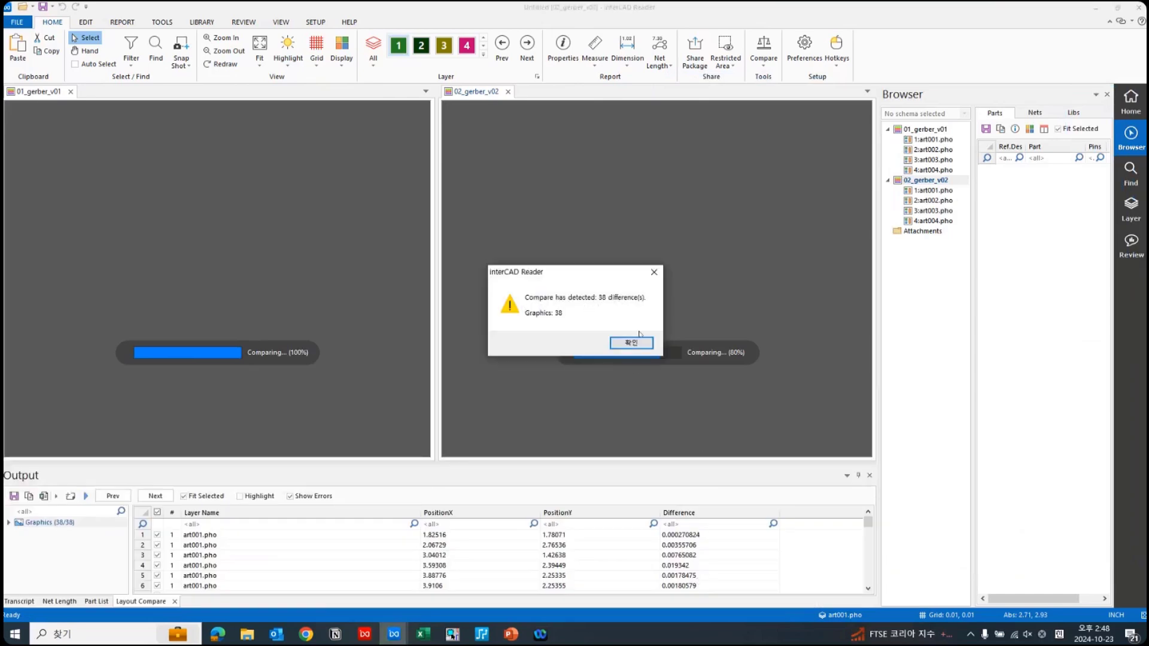
pyautogui.press('Return')
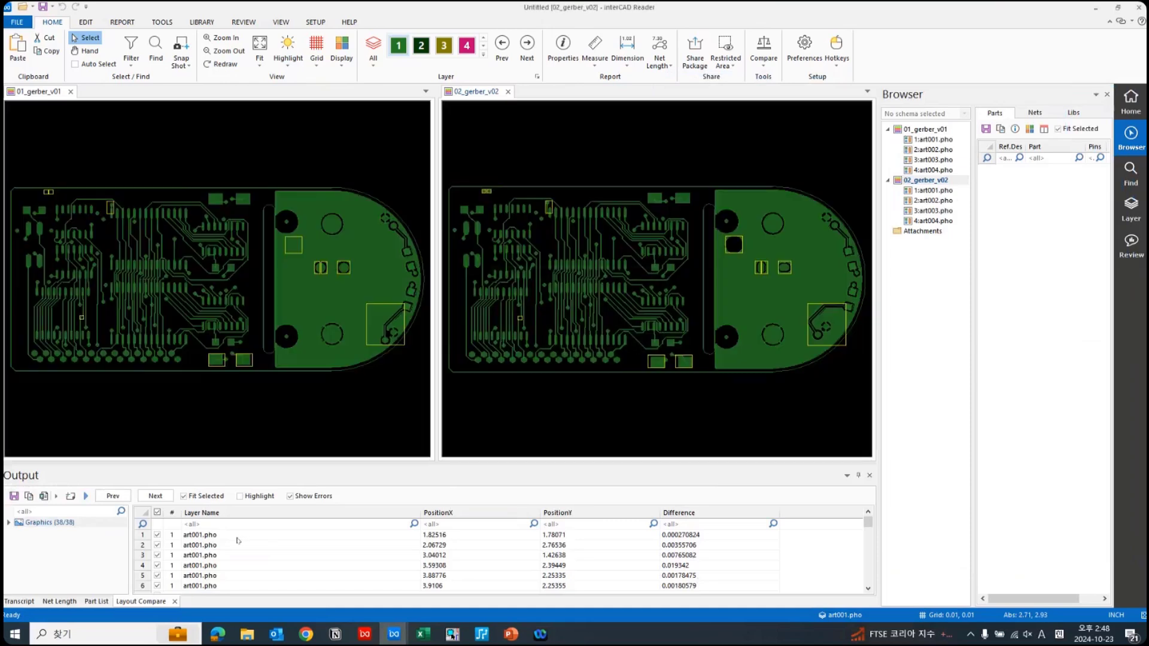
# - Inspect the first four listed art001.pho differences in both designs, with highlighting of the differing shapes turned on
pyautogui.click(236, 537)
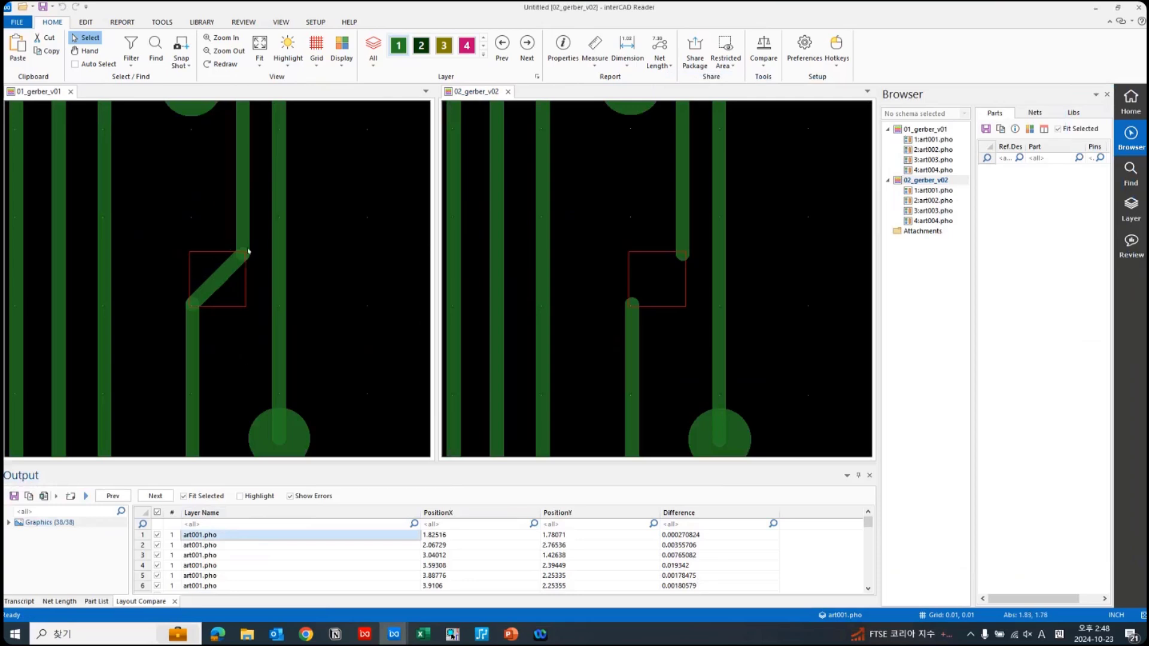
pyautogui.click(251, 500)
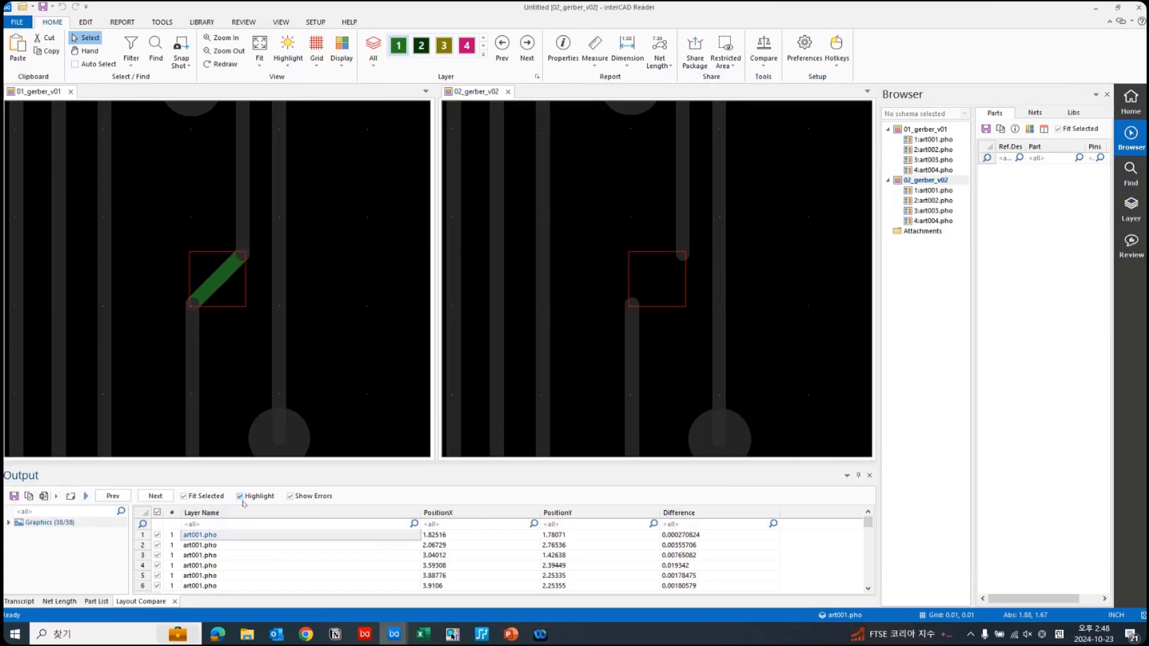
pyautogui.click(243, 545)
pyautogui.press('Down')
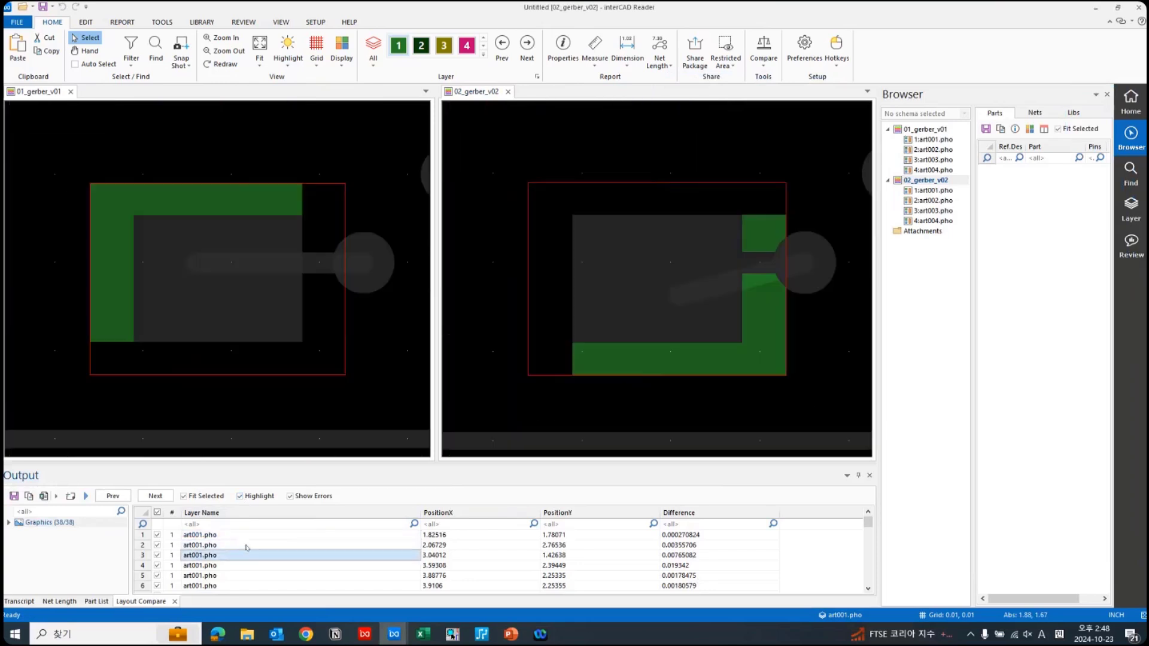
pyautogui.press('Down')
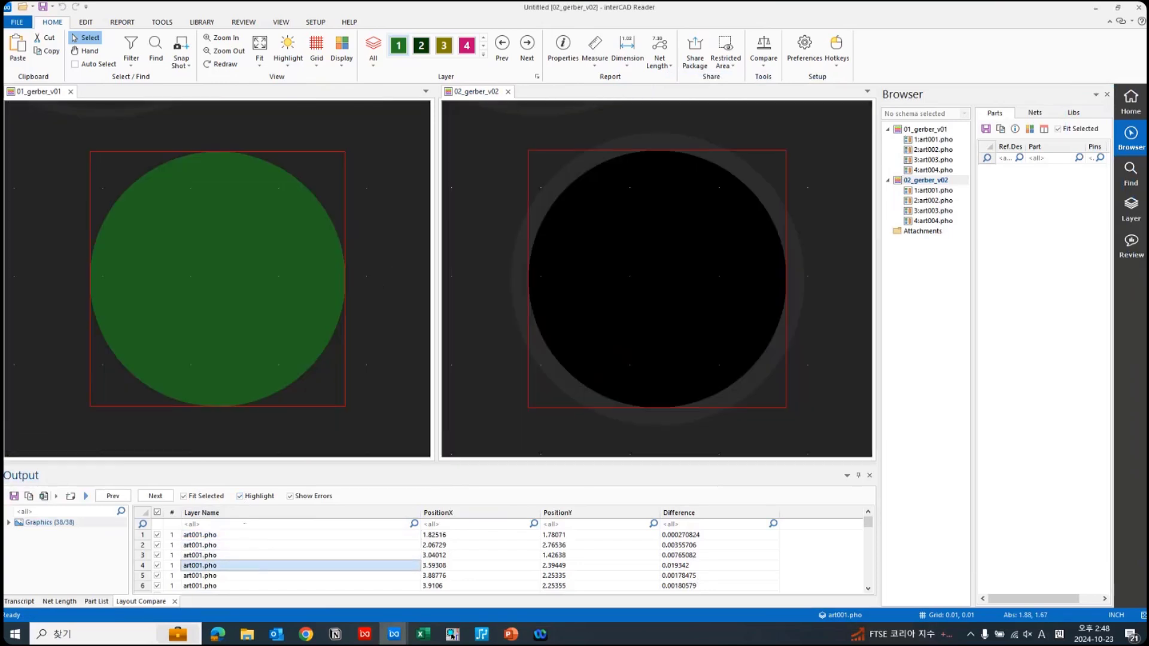
# - Turn off highlighting of the differences and fit the whole board in both design views
pyautogui.click(239, 496)
pyautogui.click(302, 264)
pyautogui.press('Home')
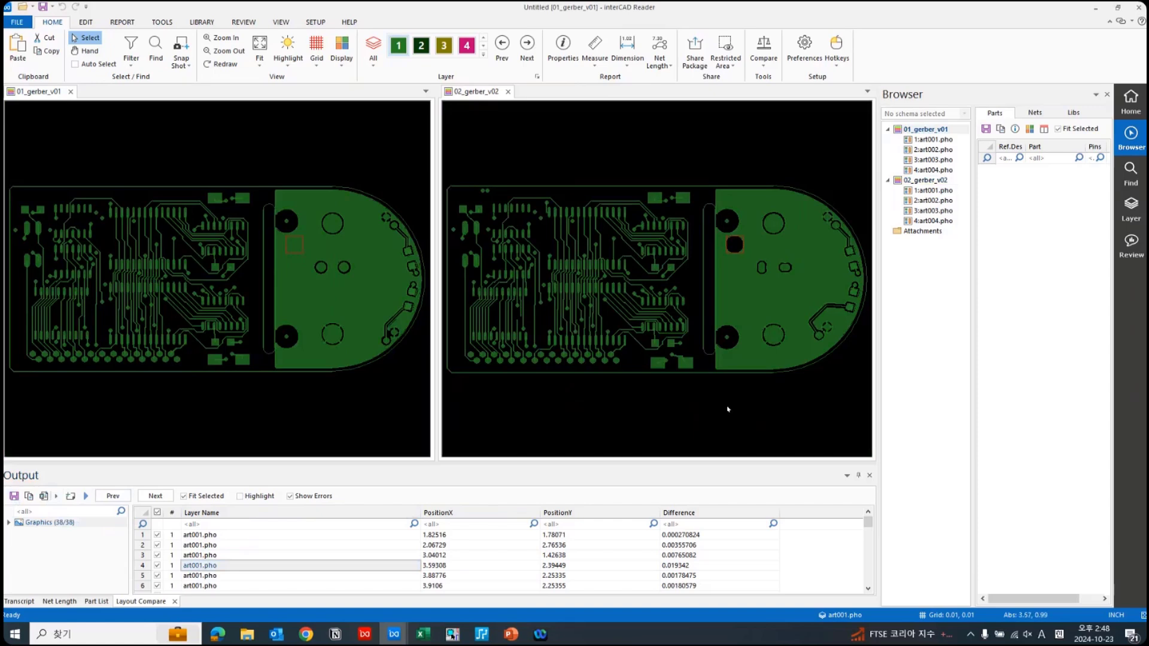
# - Switch to the Excel difference report and review each row's position, Design1 and Design2 images and comment cell
pyautogui.click(423, 634)
pyautogui.click(494, 599)
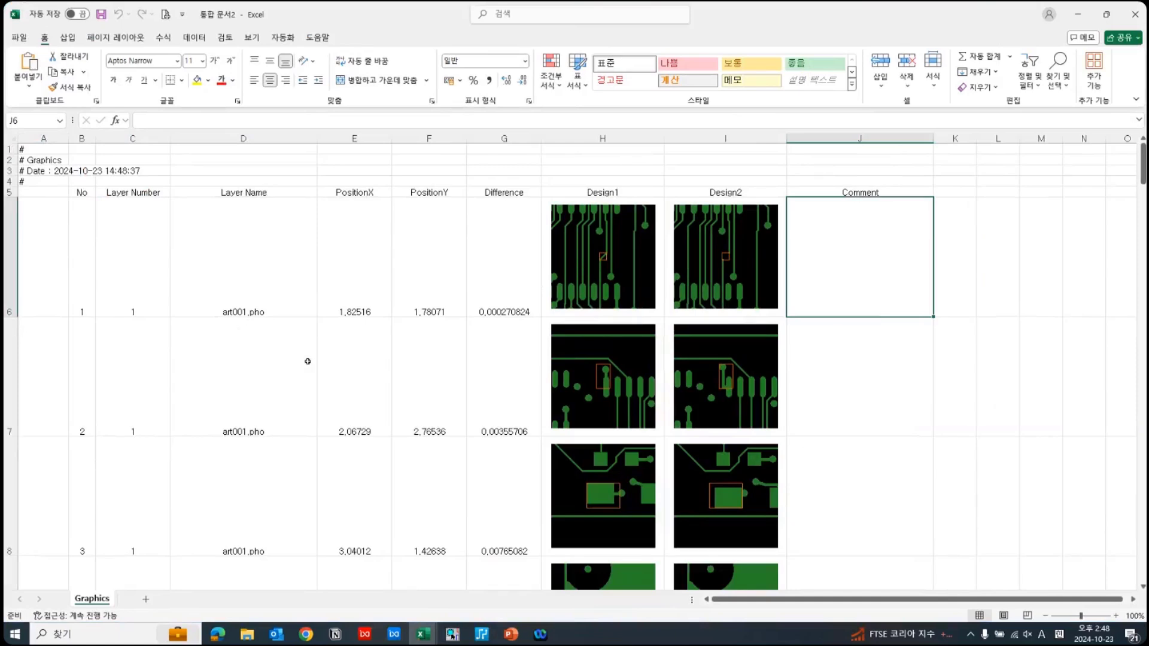
pyautogui.keyDown('ctrl'); pyautogui.scroll(2, 453, 388); pyautogui.keyUp('ctrl')
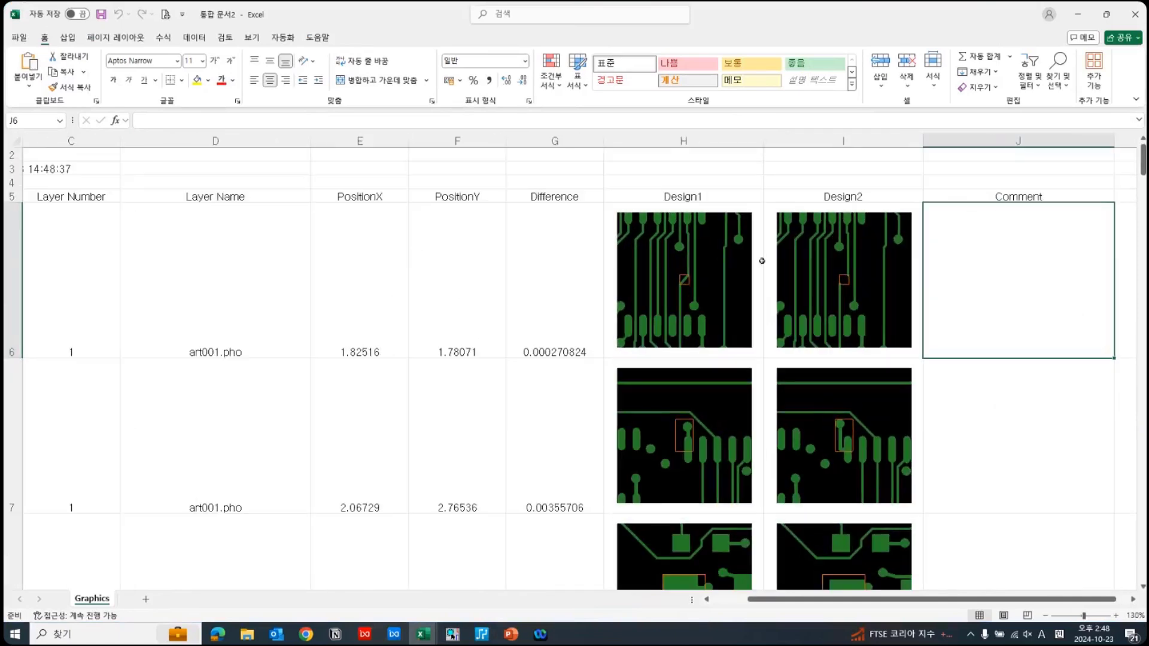
pyautogui.click(733, 273)
pyautogui.click(944, 282)
pyautogui.scroll(-3, 953, 294)
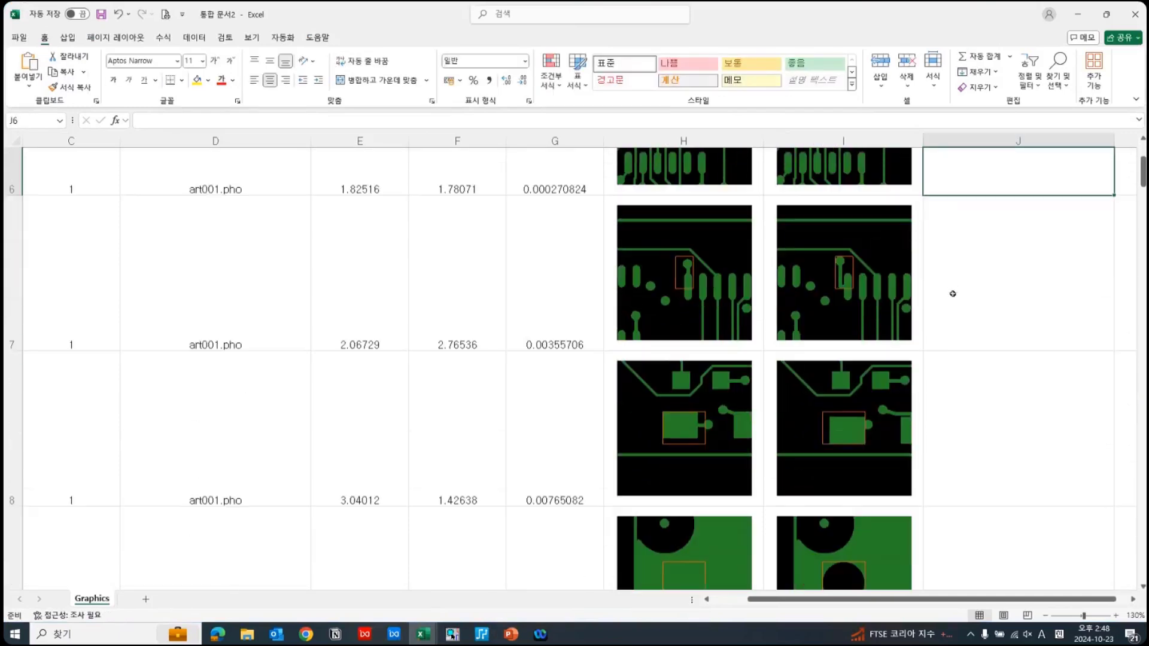
pyautogui.scroll(-5, 953, 293)
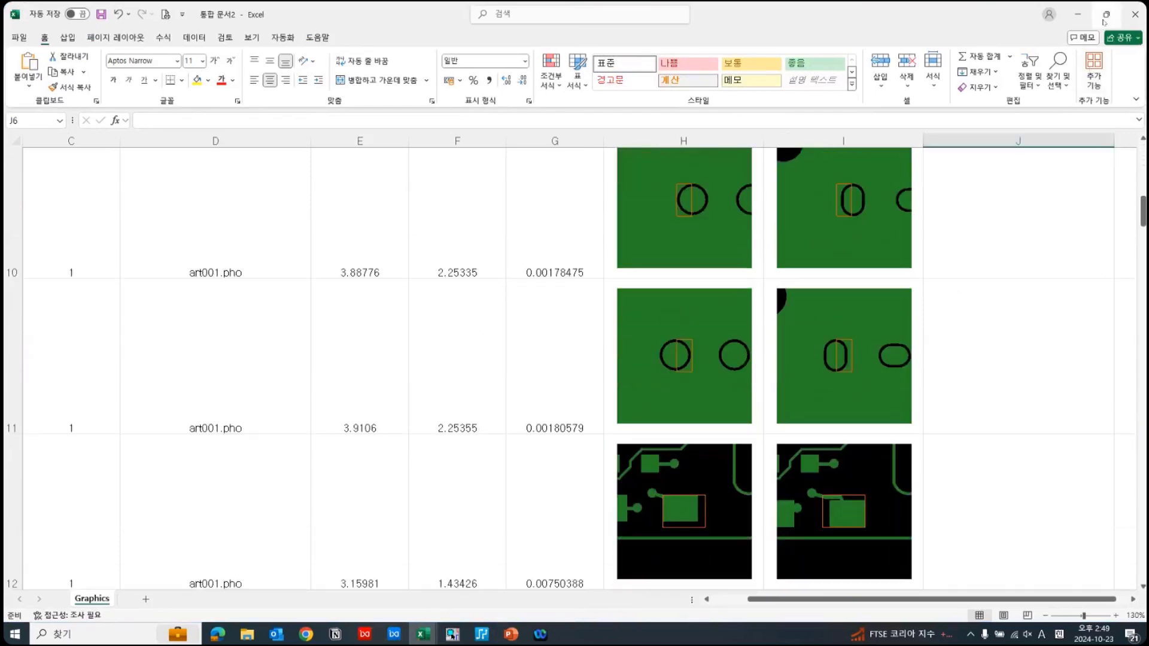
pyautogui.click(1105, 16)
pyautogui.click(971, 139)
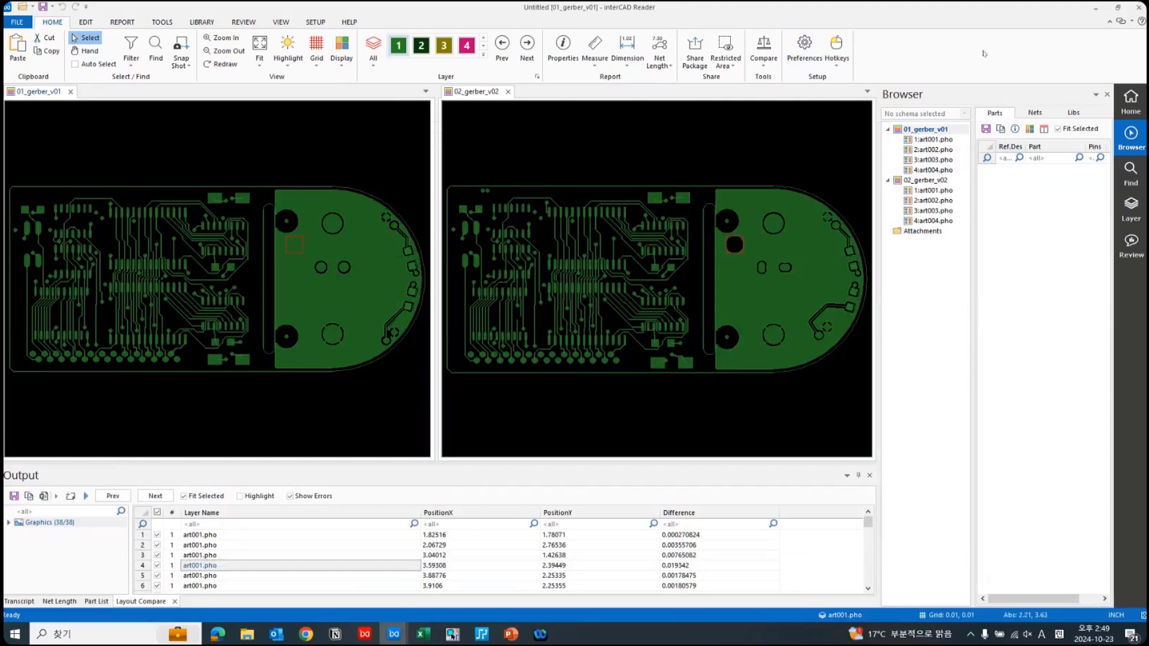
# - Switch to interCAD Editor, close the 02_3.CPU_FLASH schematic and fit the entire DVR_SYSTEM_BOARD layout in the view
pyautogui.click(1139, 8)
pyautogui.click(364, 634)
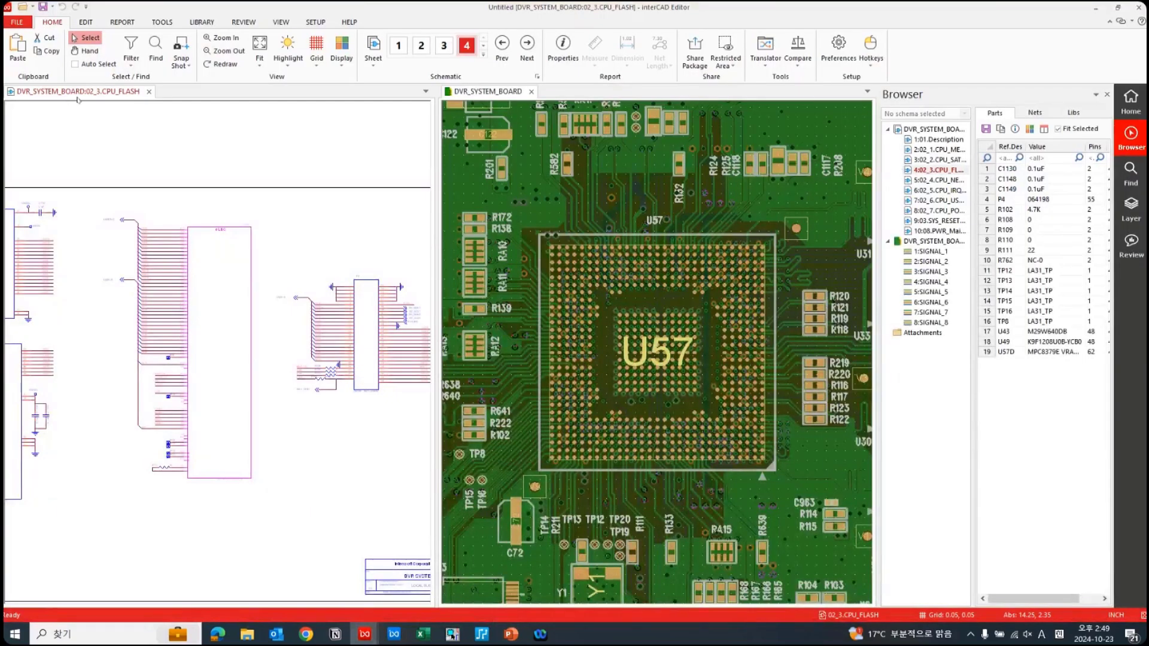
pyautogui.middleClick(77, 97)
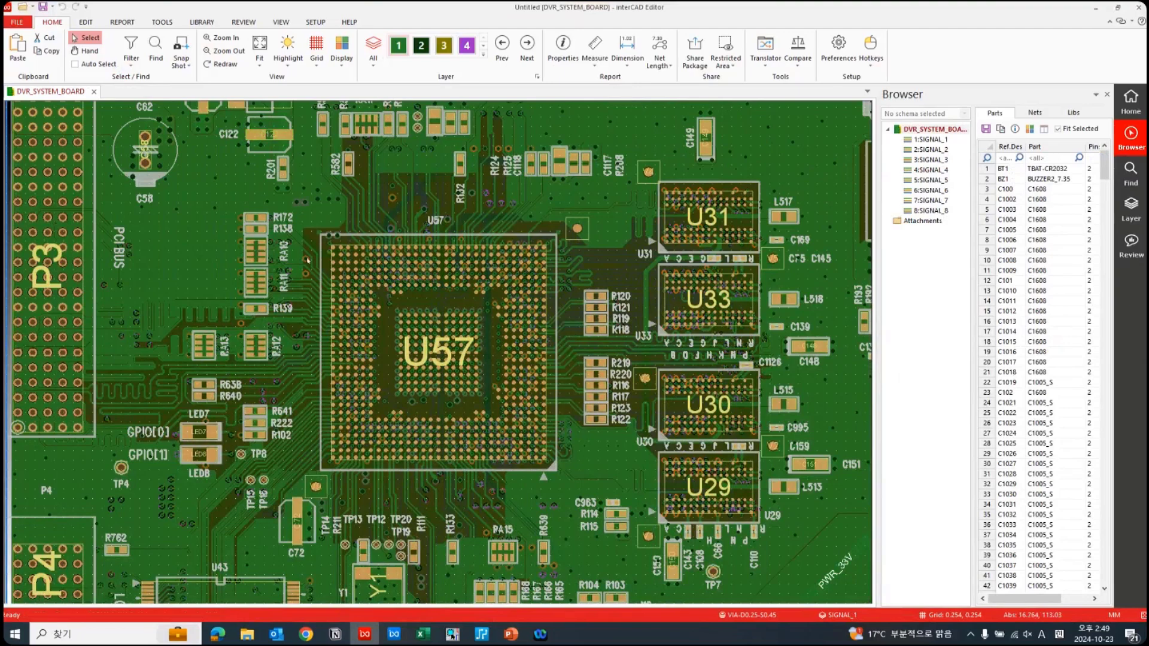
pyautogui.moveTo(272, 181); pyautogui.dragTo(267, 176, button='right')
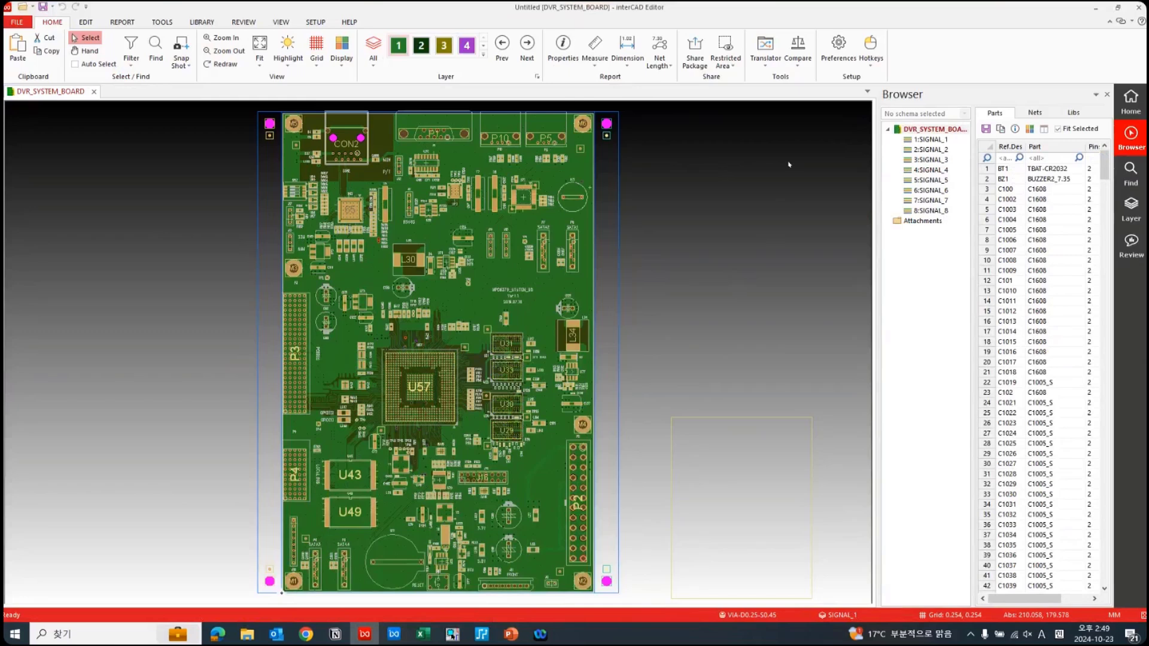
# - Look through the files in the IXD subfolder of 참고자료 in File Explorer and minimize its window
pyautogui.click(247, 634)
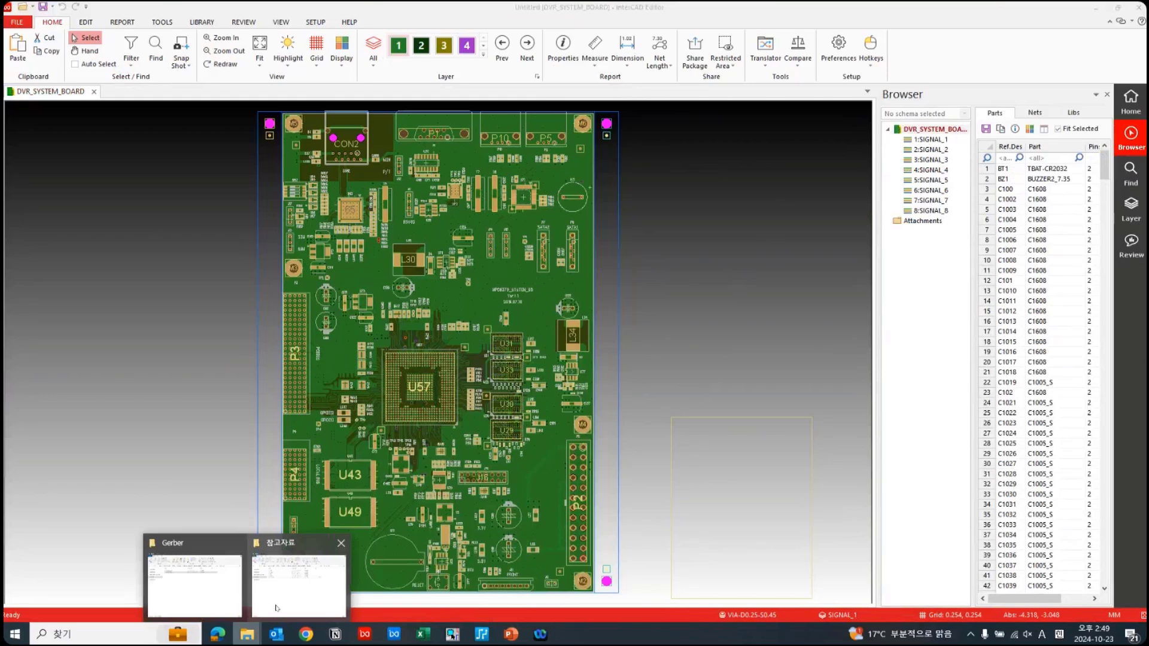
pyautogui.click(276, 608)
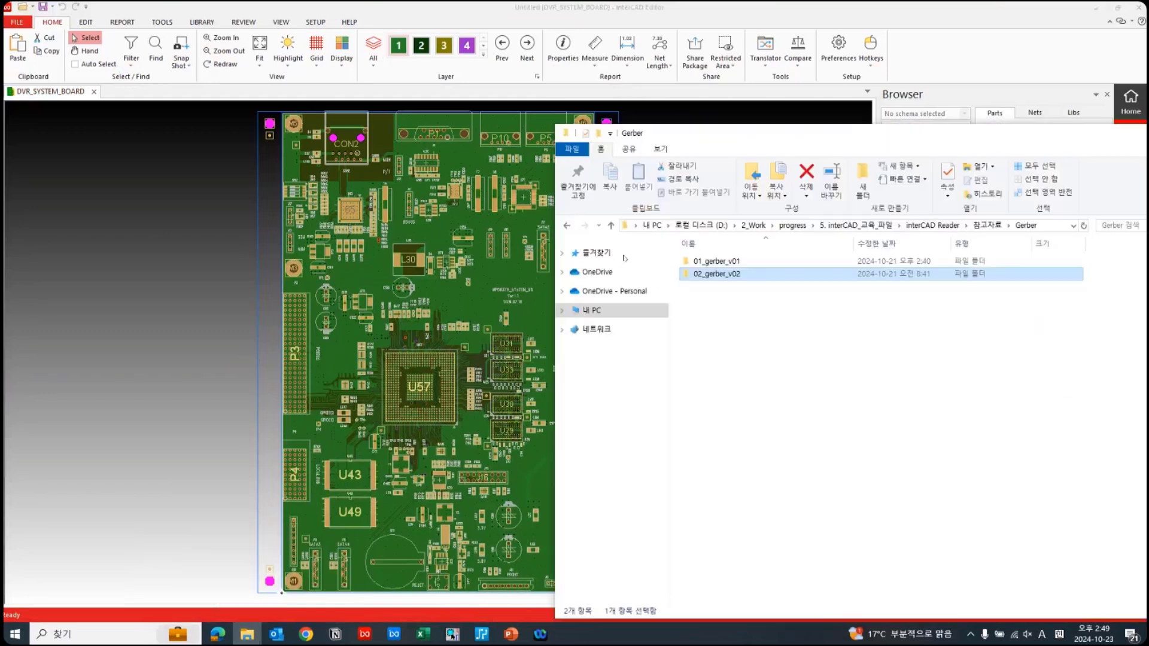
pyautogui.hotkey('alt', 'Up')
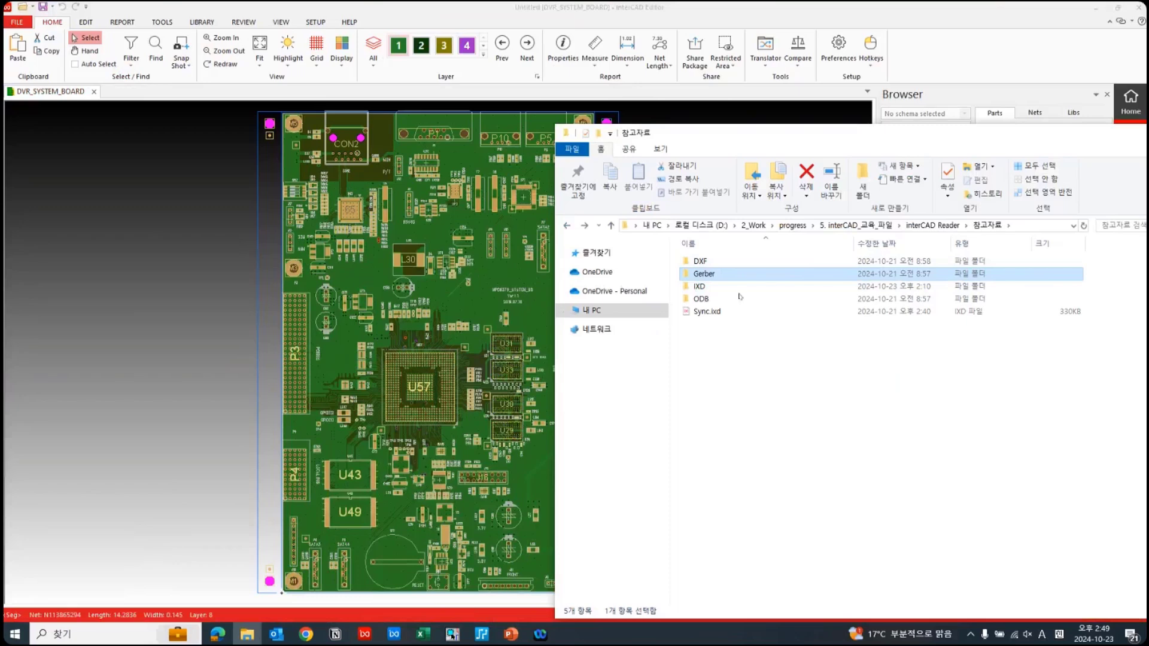
pyautogui.doubleClick(763, 288)
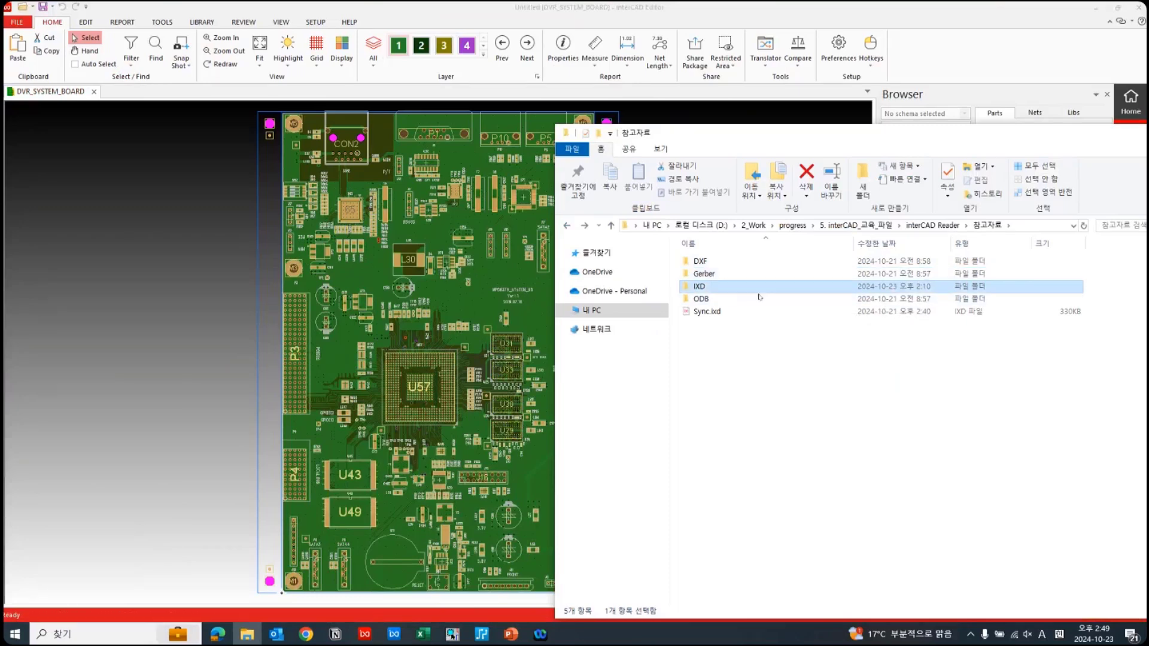
pyautogui.moveTo(1077, 133); pyautogui.dragTo(987, 269)
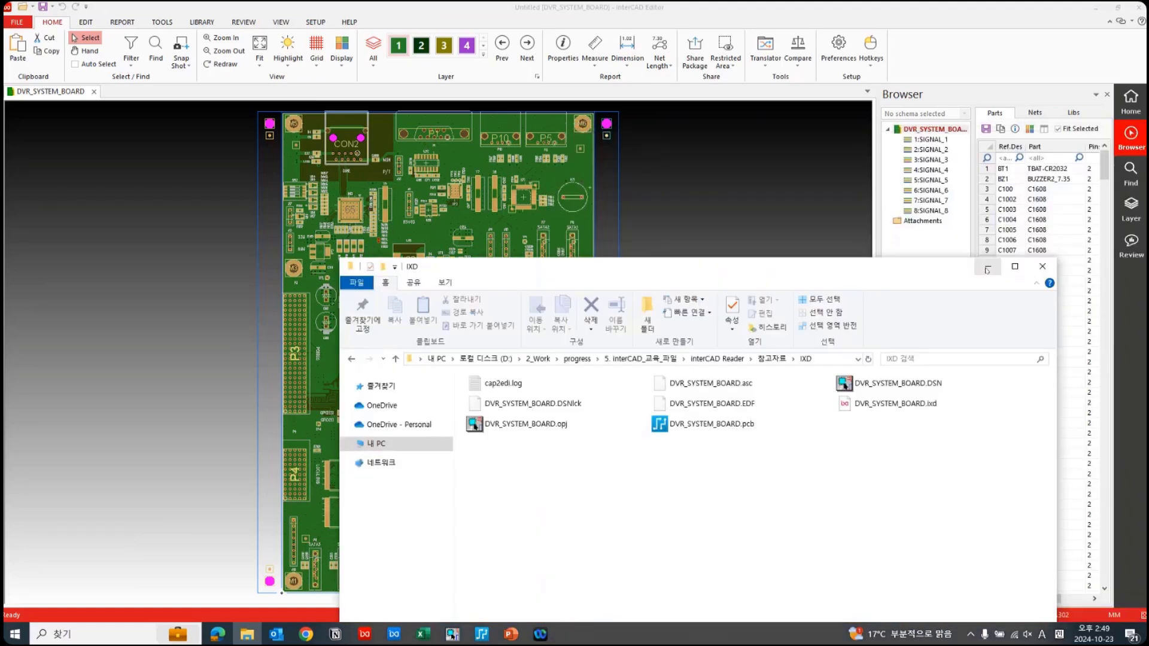
pyautogui.click(987, 267)
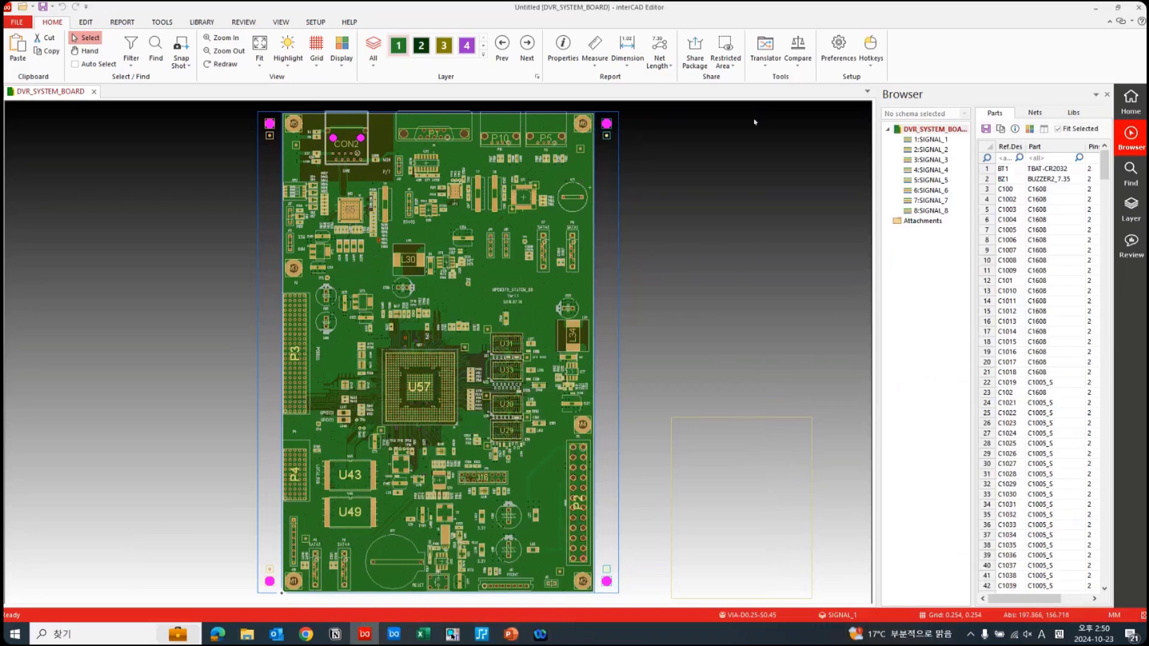
# - Export the DVR_SYSTEM_BOARD layout to Allegro PCB Designer, running the translation with the OrCAD PCB Designer Professional product
pyautogui.click(766, 69)
pyautogui.moveTo(778, 91)
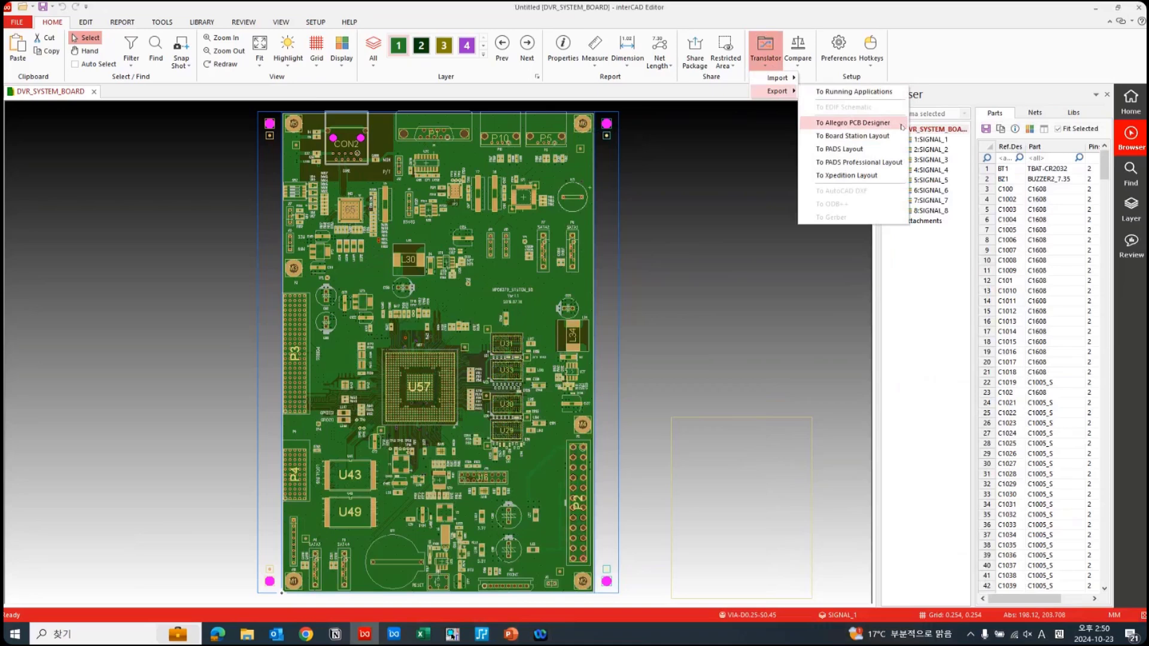
pyautogui.click(852, 123)
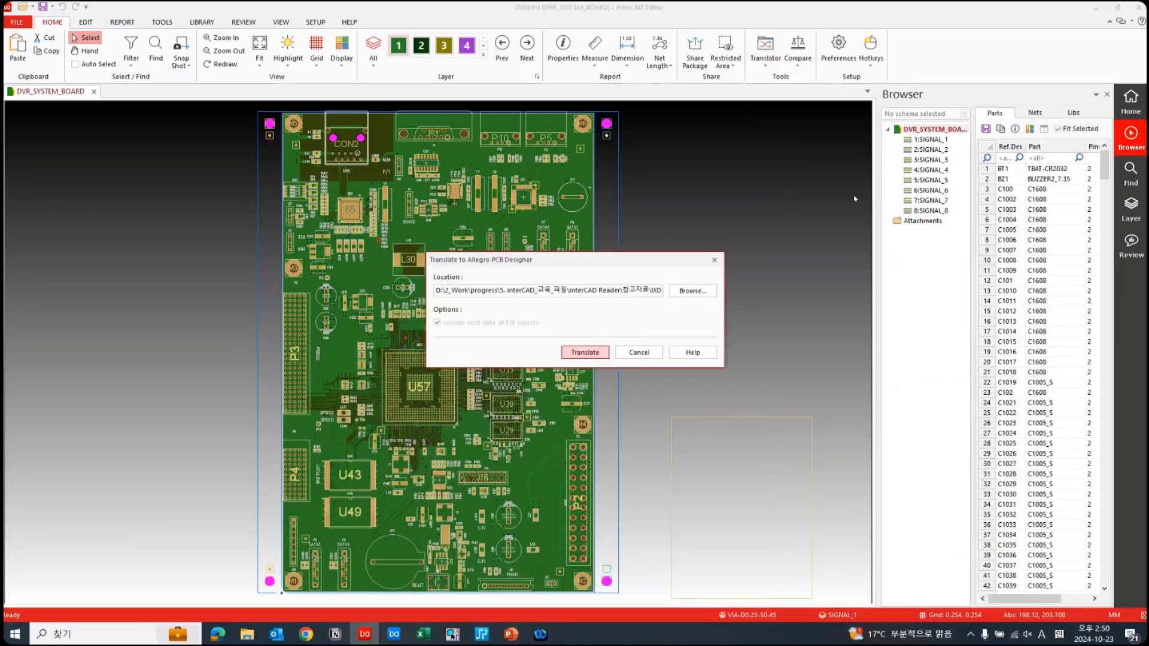
pyautogui.moveTo(643, 263); pyautogui.dragTo(795, 215)
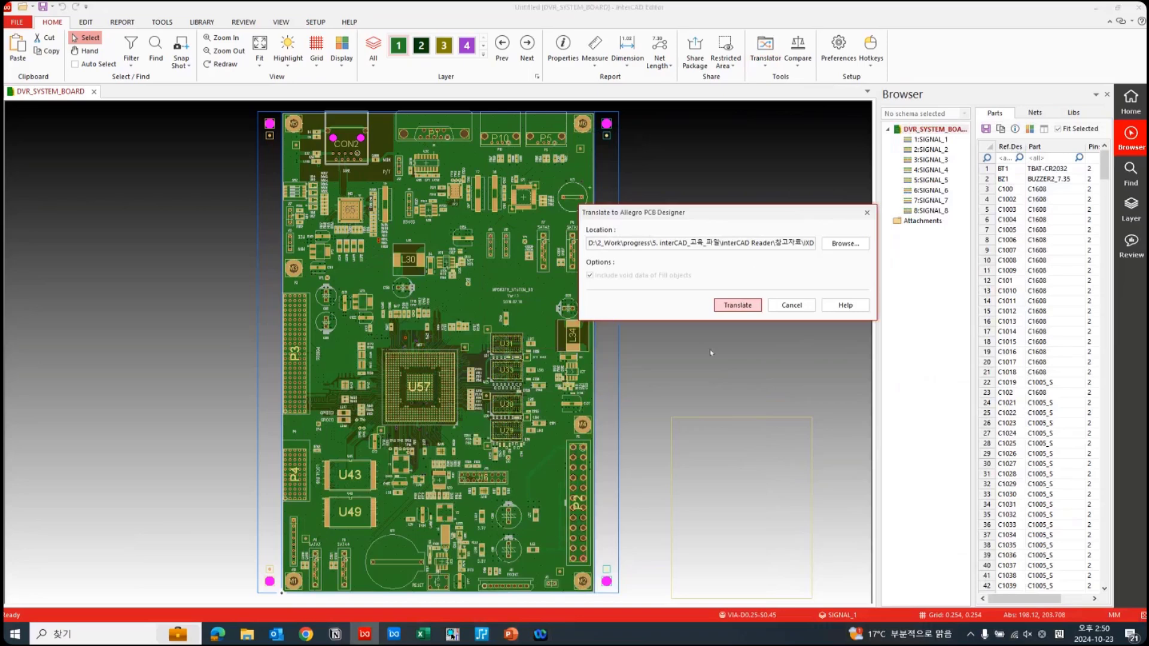
pyautogui.click(737, 306)
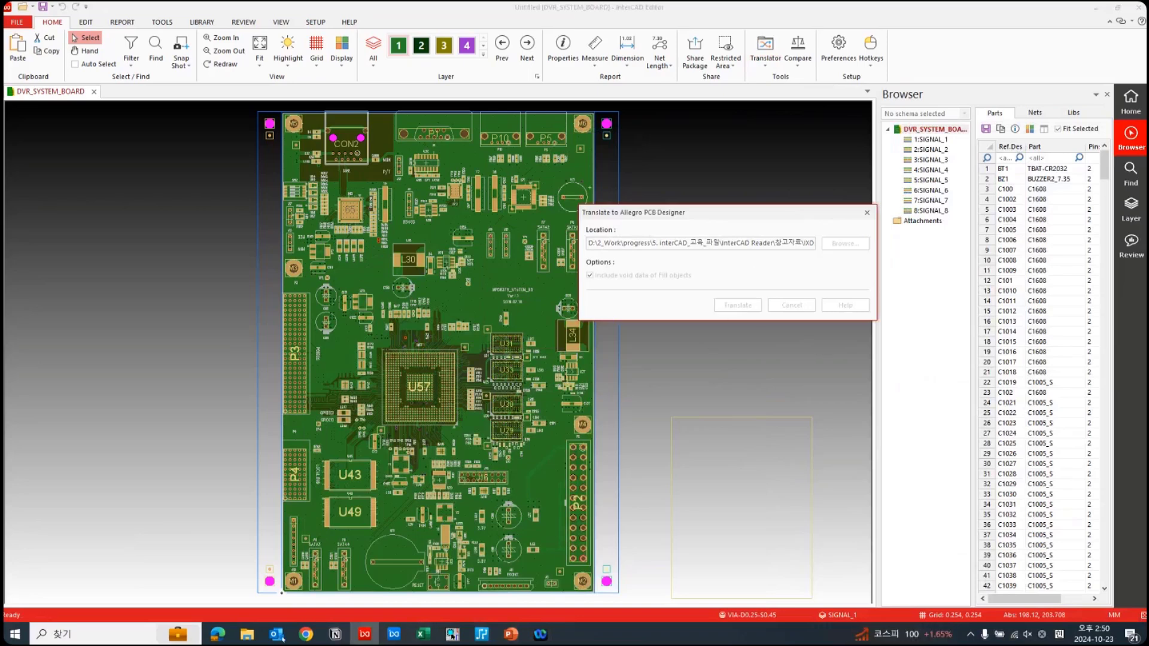
pyautogui.click(560, 274)
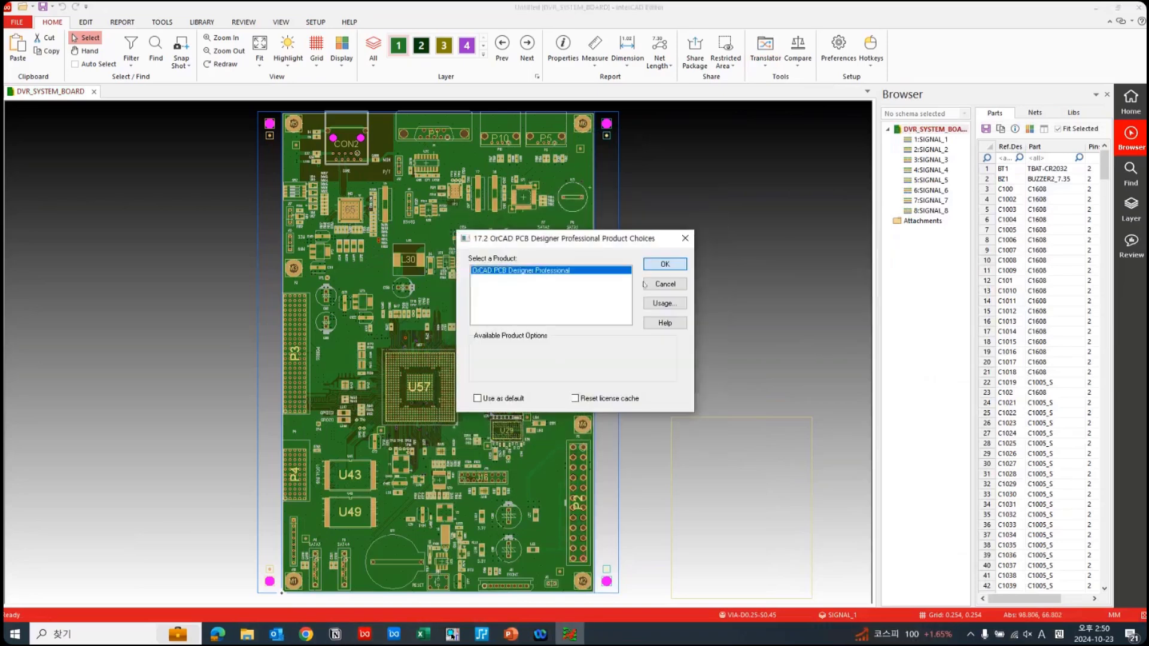
pyautogui.click(665, 263)
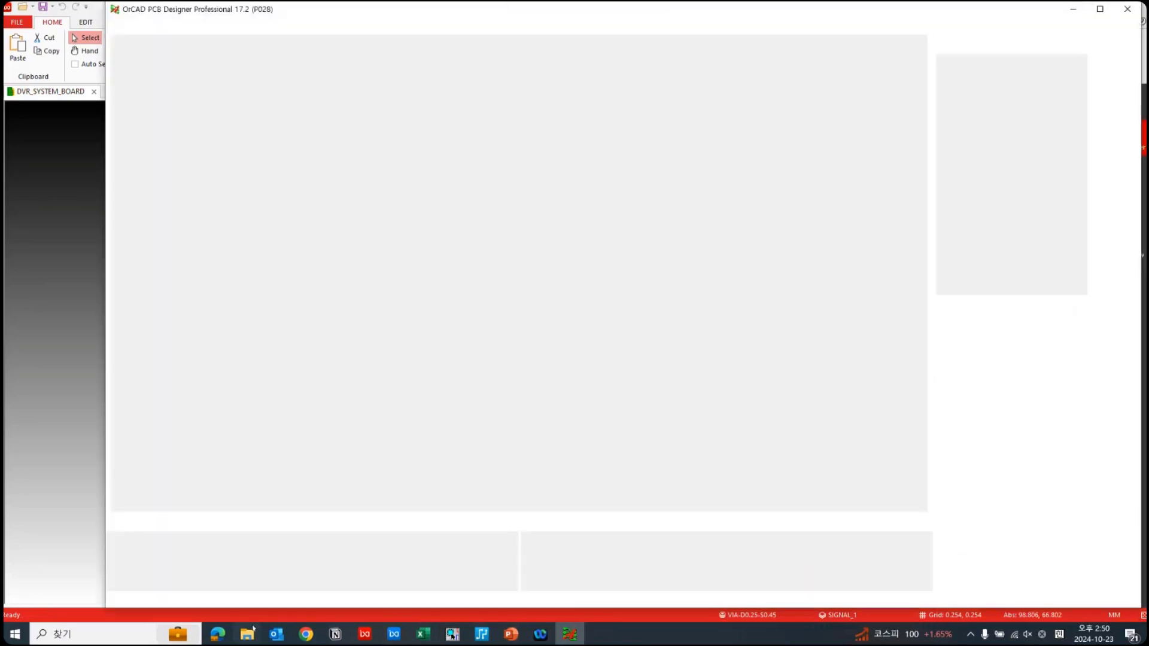
# - Review the IXD folder in File Explorer, the PADS Layout board and the translated board in OrCAD PCB Designer, and return to interCAD Editor
pyautogui.click(247, 634)
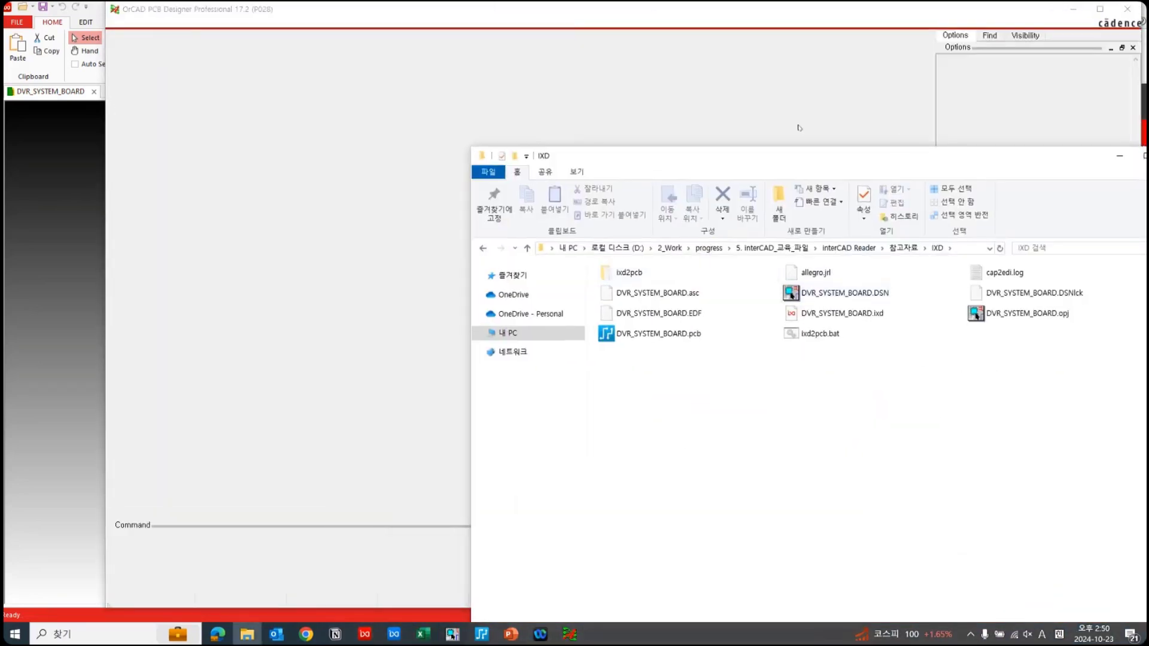
pyautogui.moveTo(778, 154); pyautogui.dragTo(712, 129)
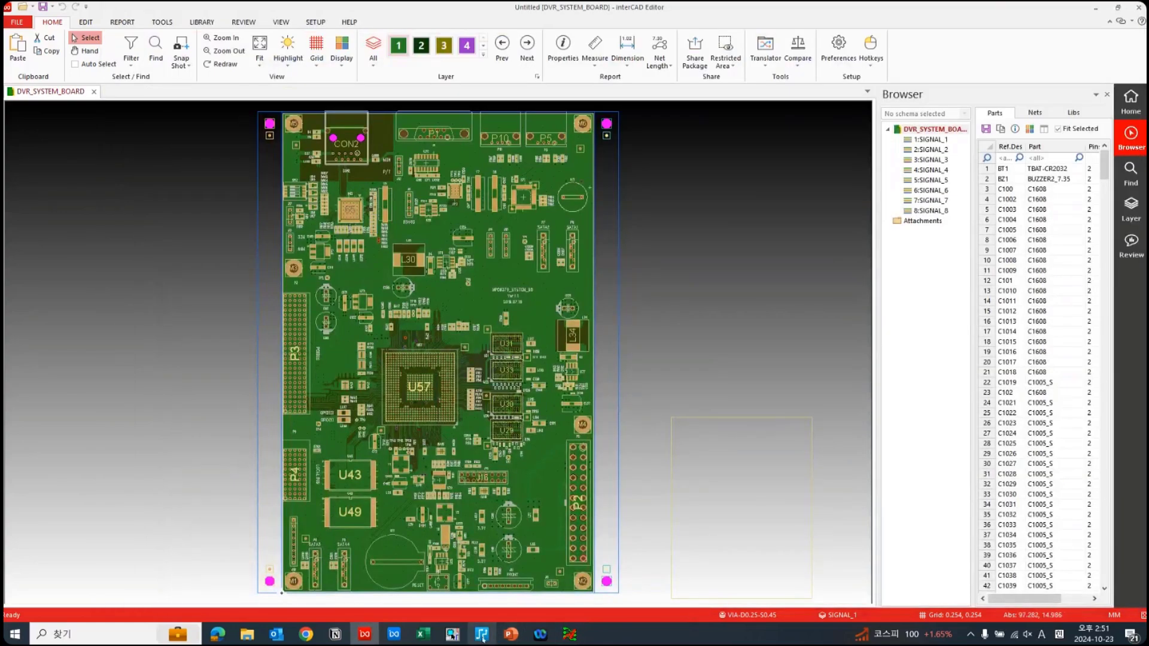
pyautogui.click(482, 634)
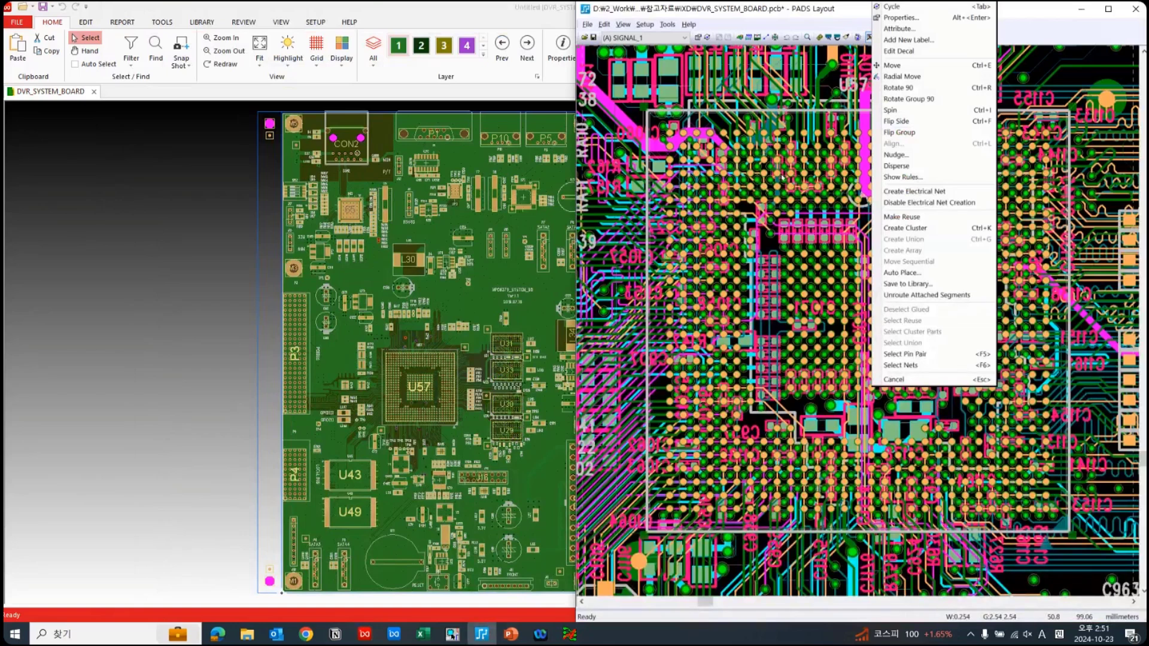
pyautogui.click(481, 635)
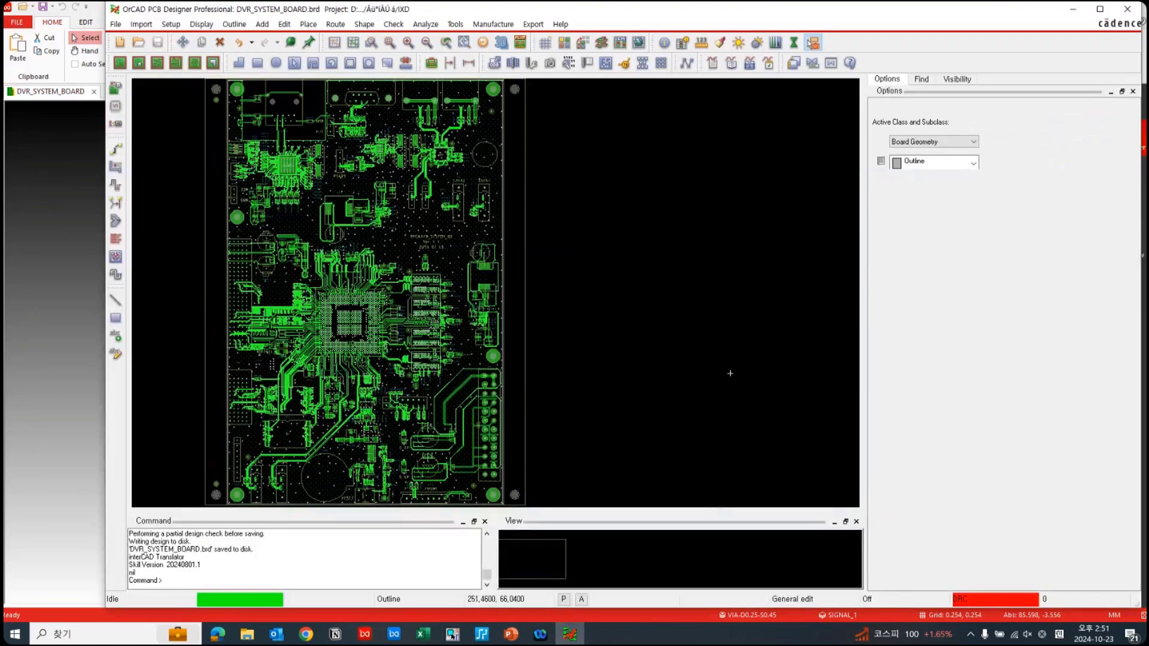
pyautogui.moveTo(104, 362); pyautogui.dragTo(519, 377)
pyautogui.click(136, 311)
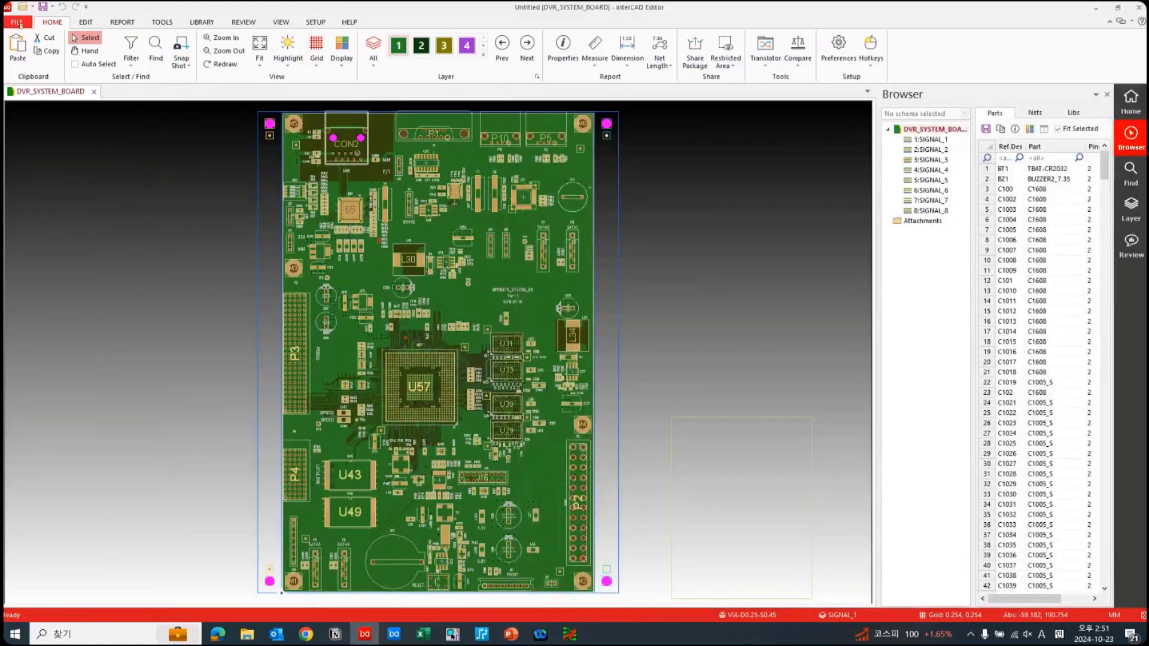
# - Import the DVR_SYSTEM_BOARD.brd design from the running applications and place it side by side with the original layout
pyautogui.click(16, 22)
pyautogui.click(200, 134)
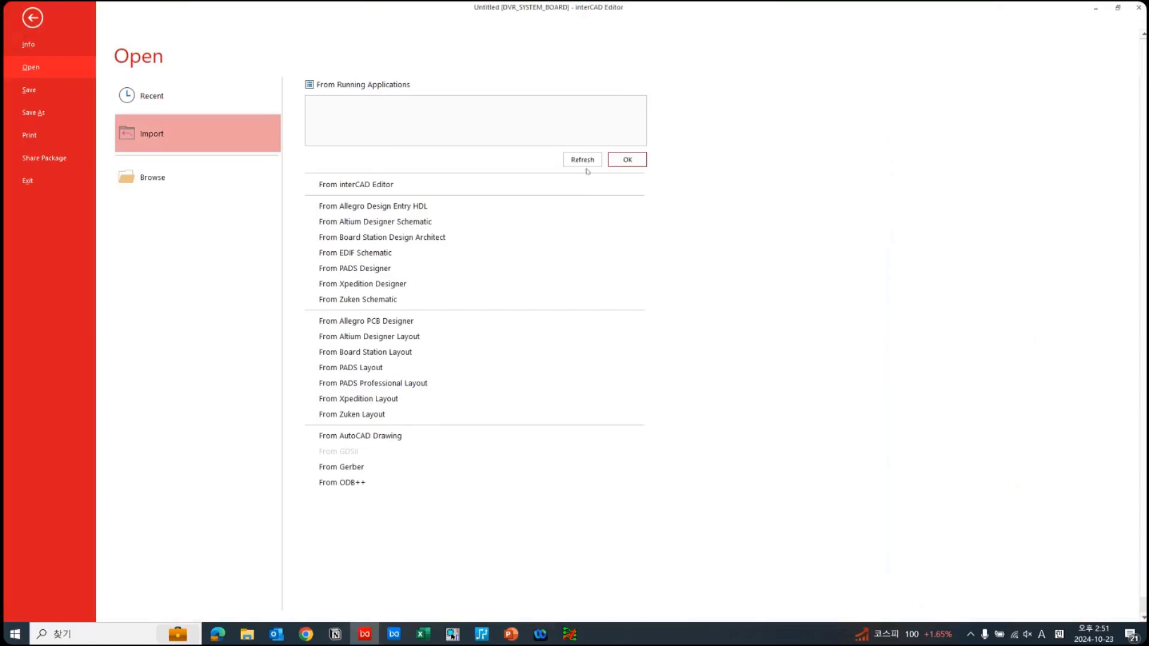
pyautogui.click(627, 159)
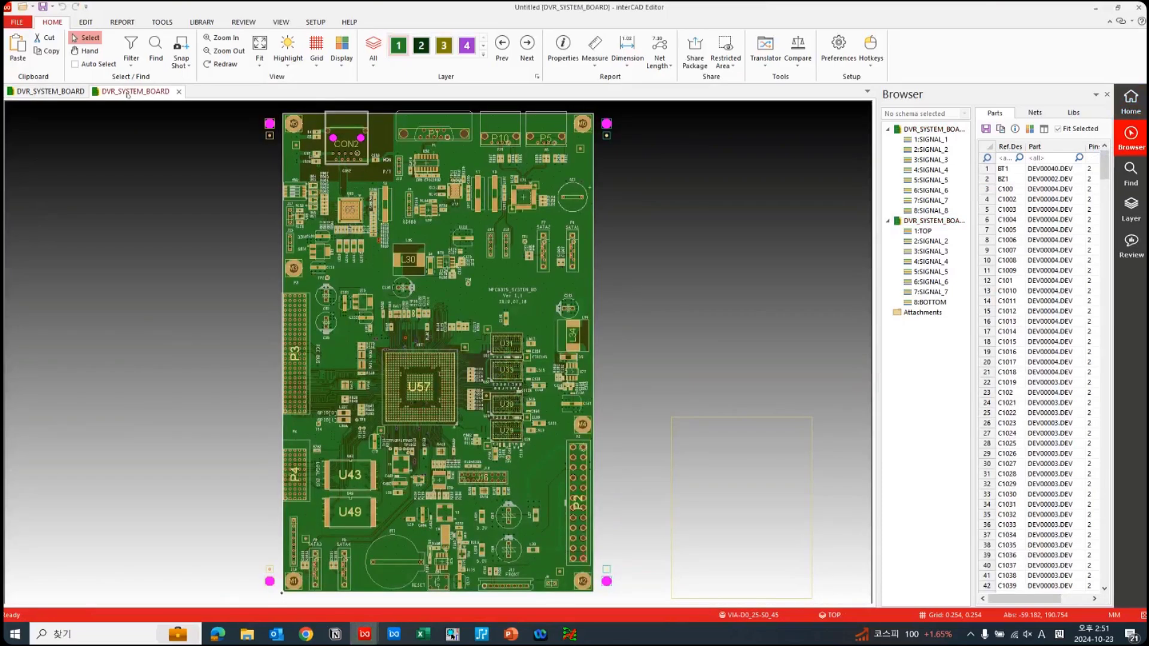
pyautogui.moveTo(126, 95); pyautogui.dragTo(772, 251)
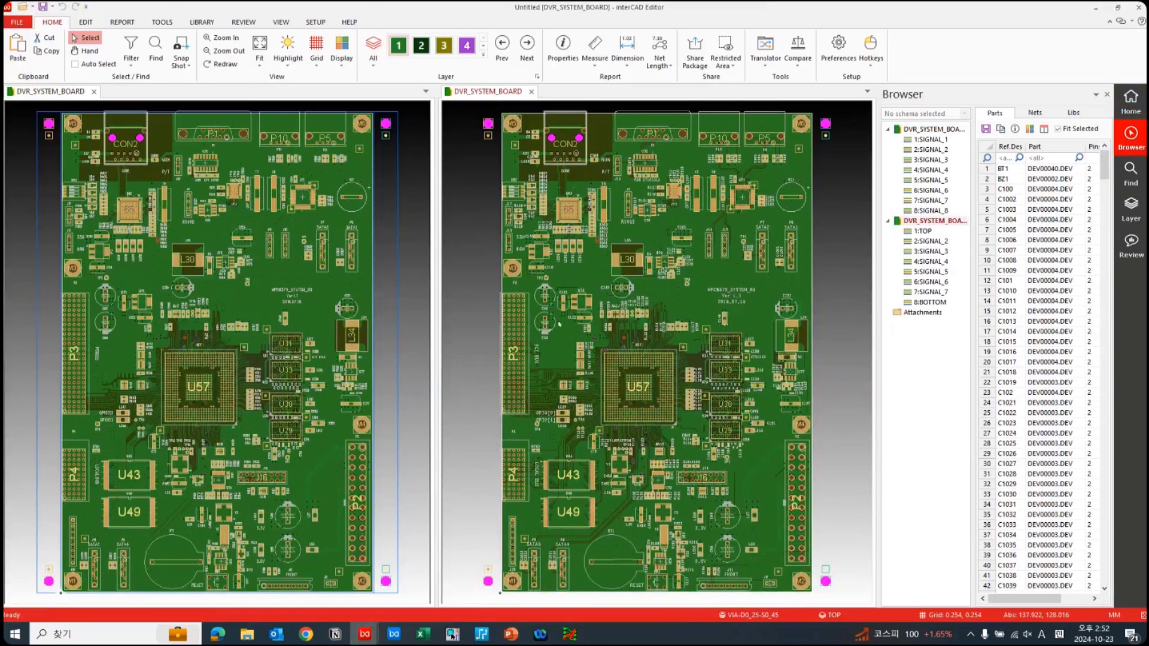
# - Run a layout comparison of both DVR_SYSTEM_BOARD designs covering all graphics layers and the Part property, with a maximum error count of 1000
pyautogui.click(800, 67)
pyautogui.click(799, 94)
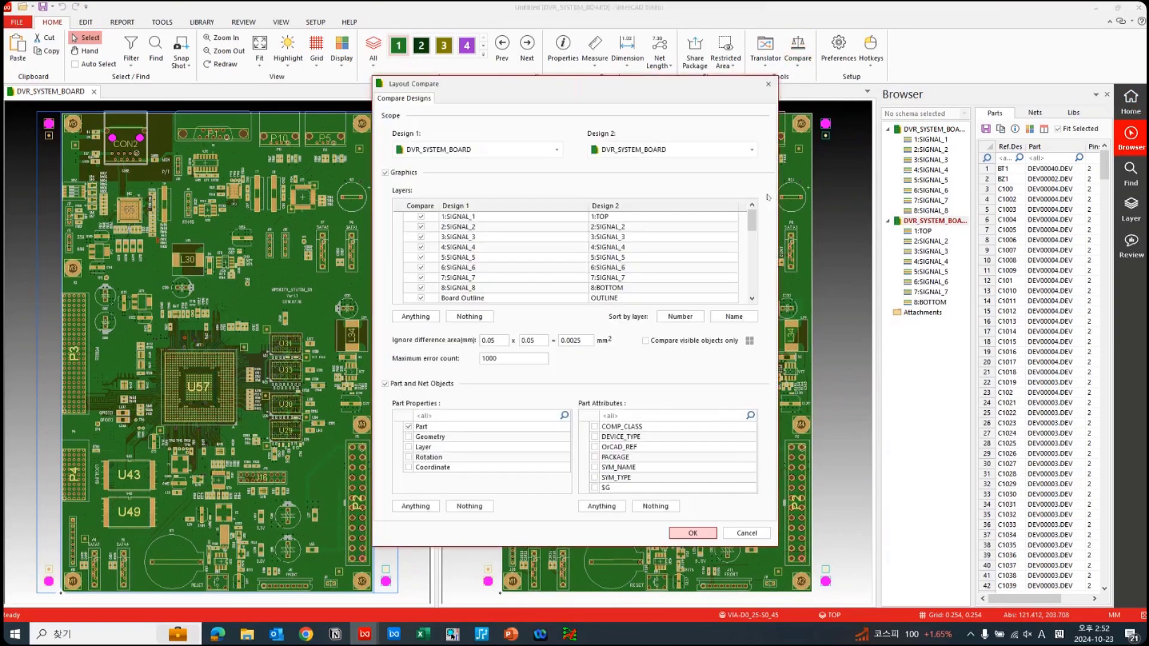
pyautogui.moveTo(609, 76); pyautogui.dragTo(743, 91)
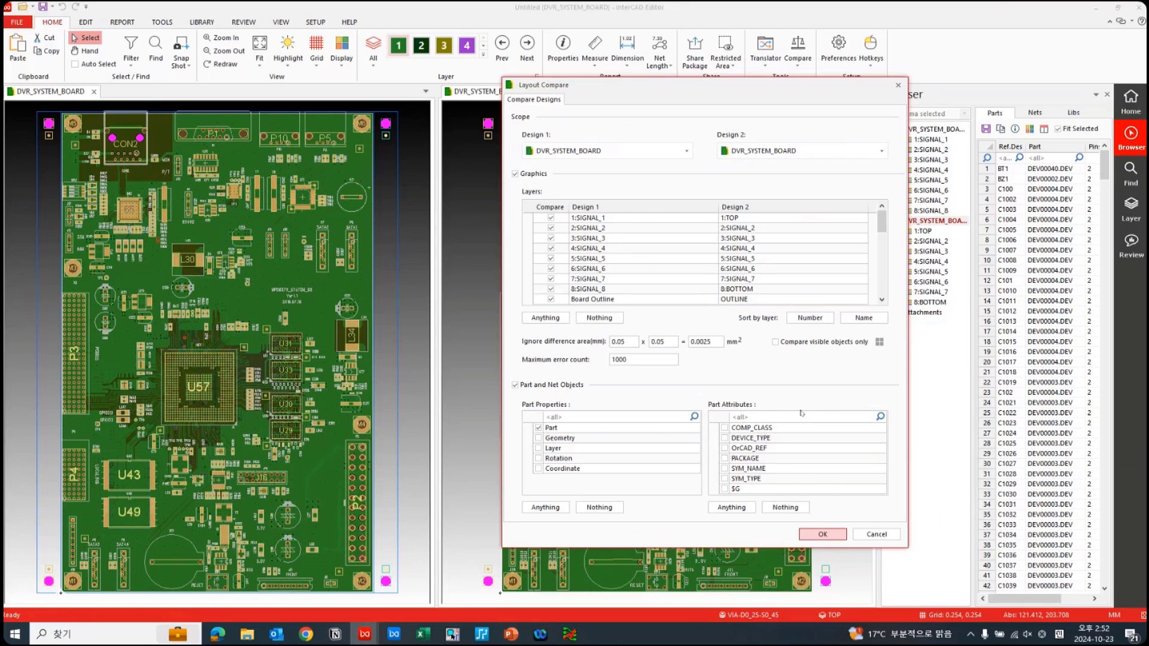
pyautogui.click(832, 539)
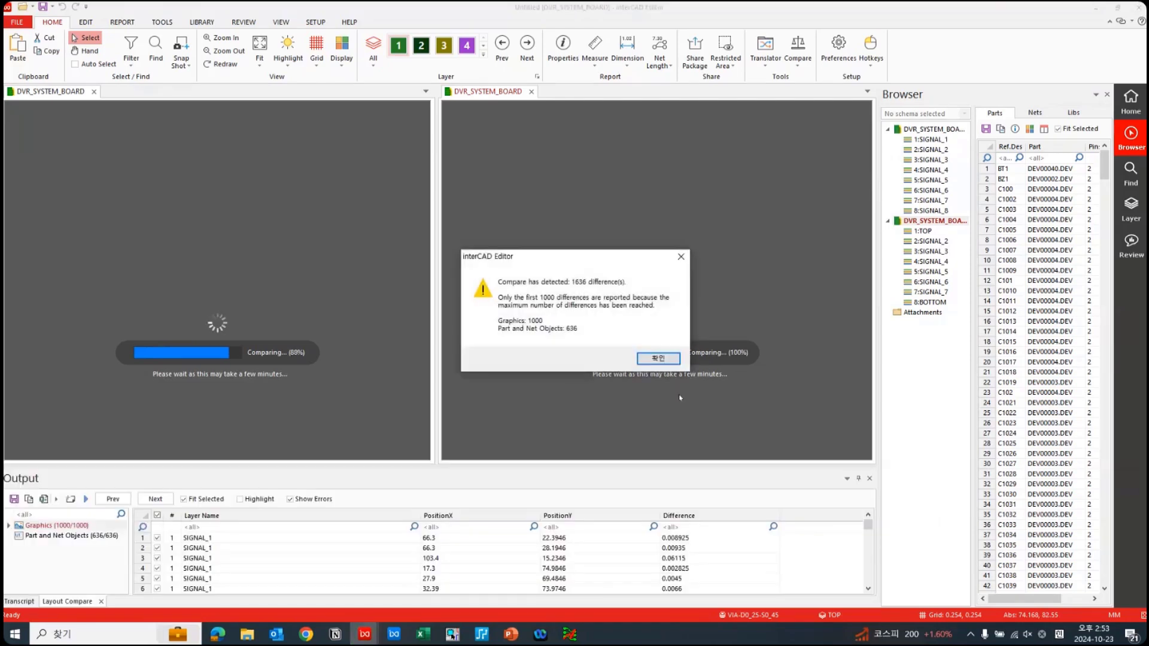
pyautogui.click(657, 360)
# - Step through the first five SIGNAL_1 graphics differences and examine each one in both design views
pyautogui.click(295, 538)
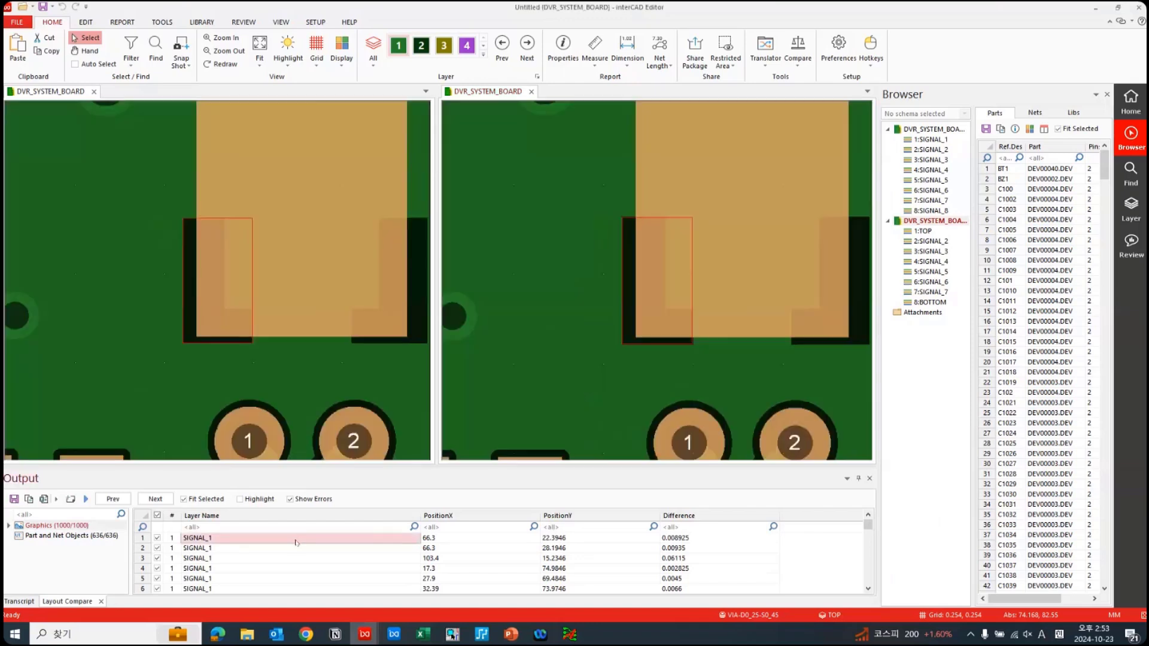
pyautogui.click(295, 547)
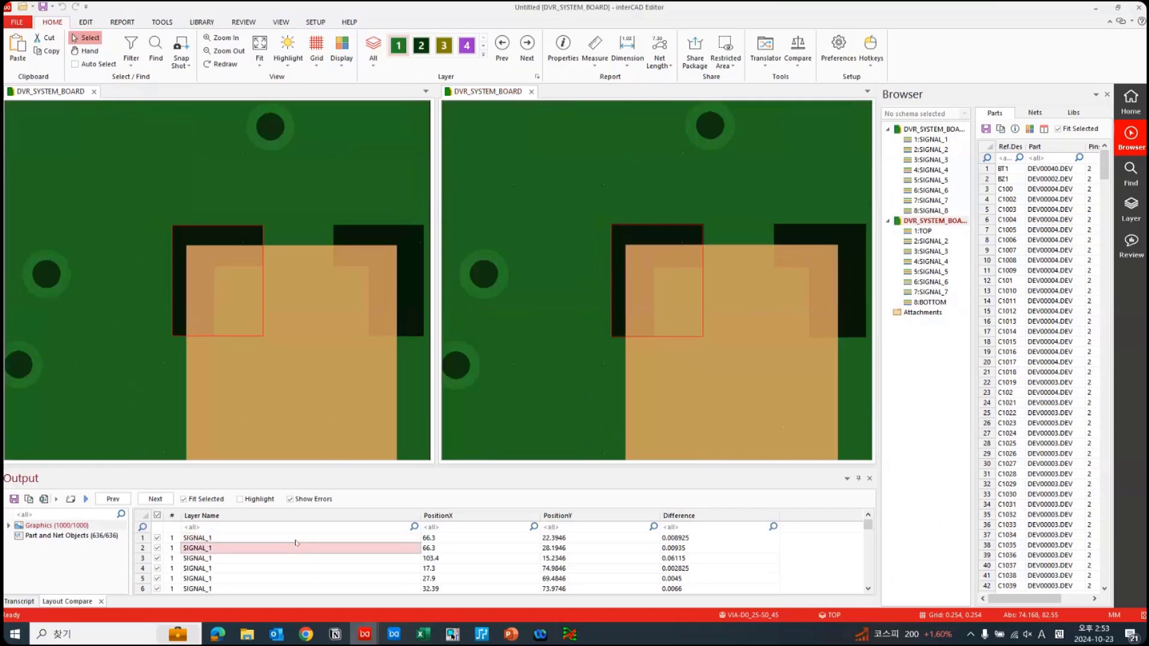
pyautogui.press('Down')
pyautogui.press('Down')
pyautogui.press('Down')
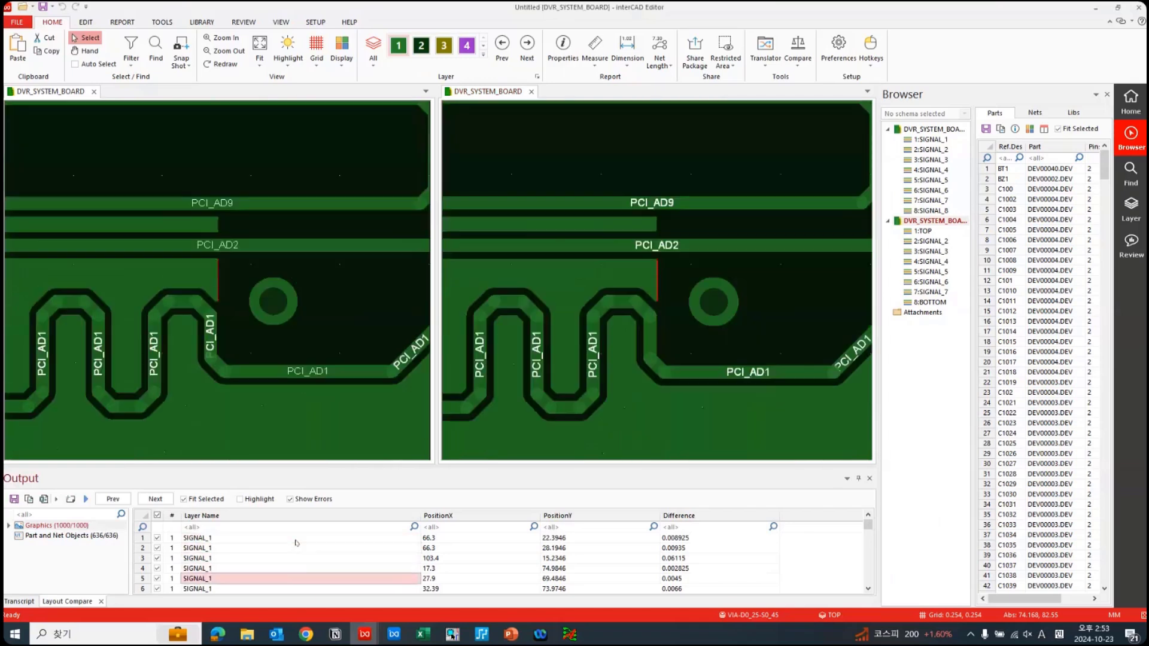
# - Close both DVR_SYSTEM_BOARD layouts
pyautogui.click(259, 244)
pyautogui.press('Home')
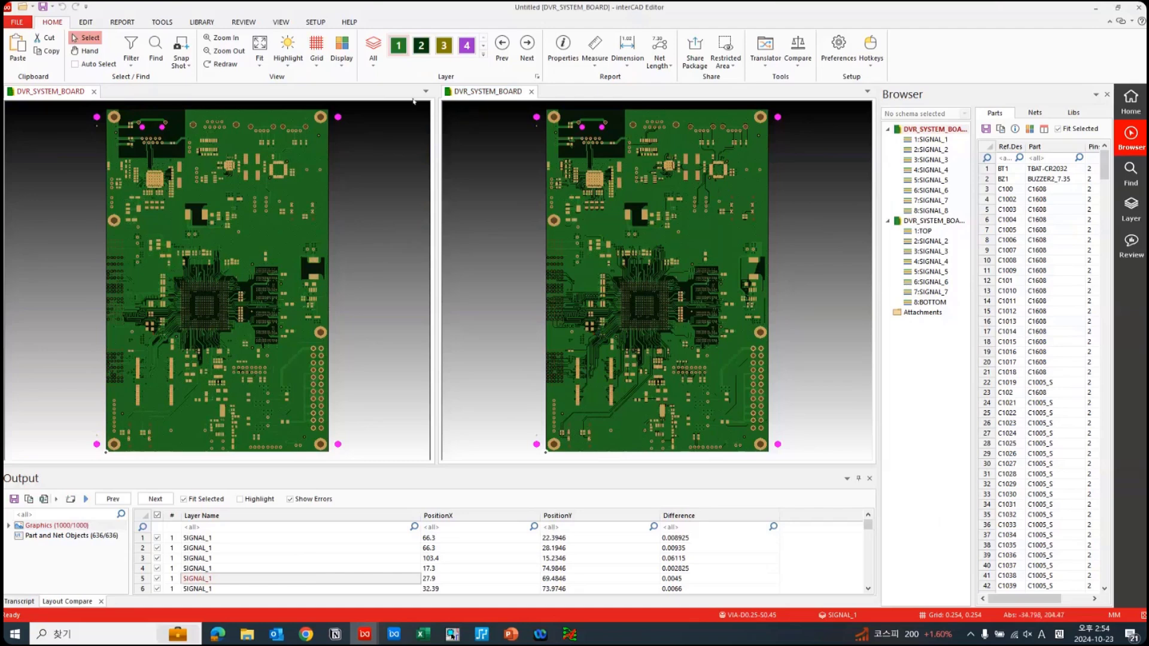
pyautogui.click(531, 91)
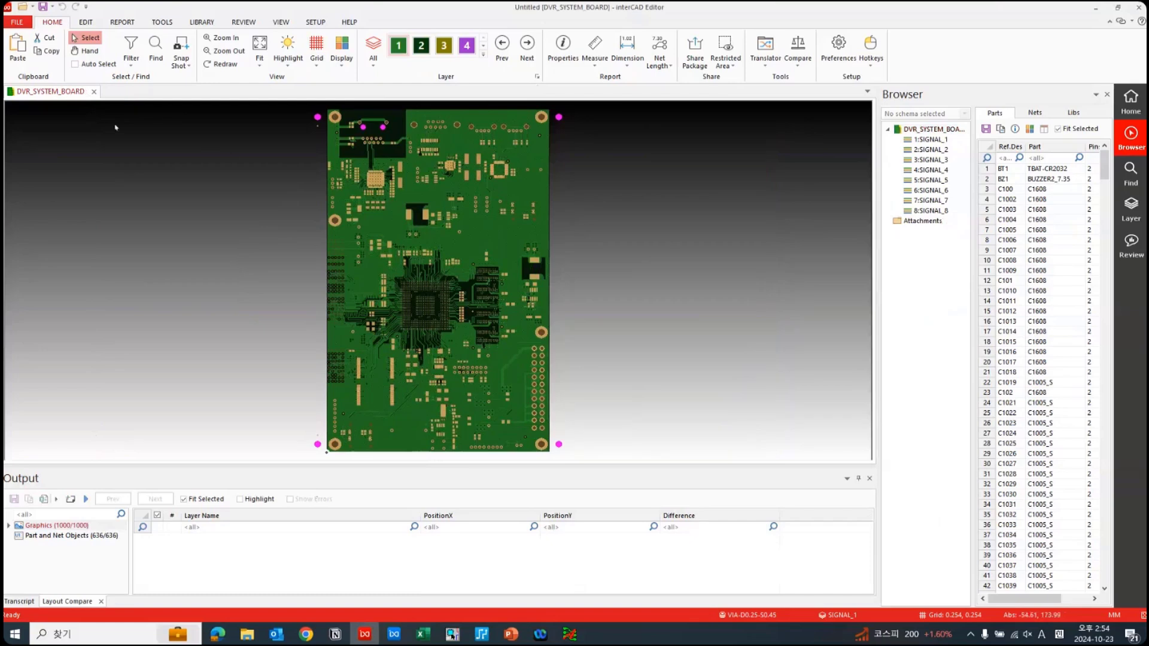
pyautogui.click(94, 92)
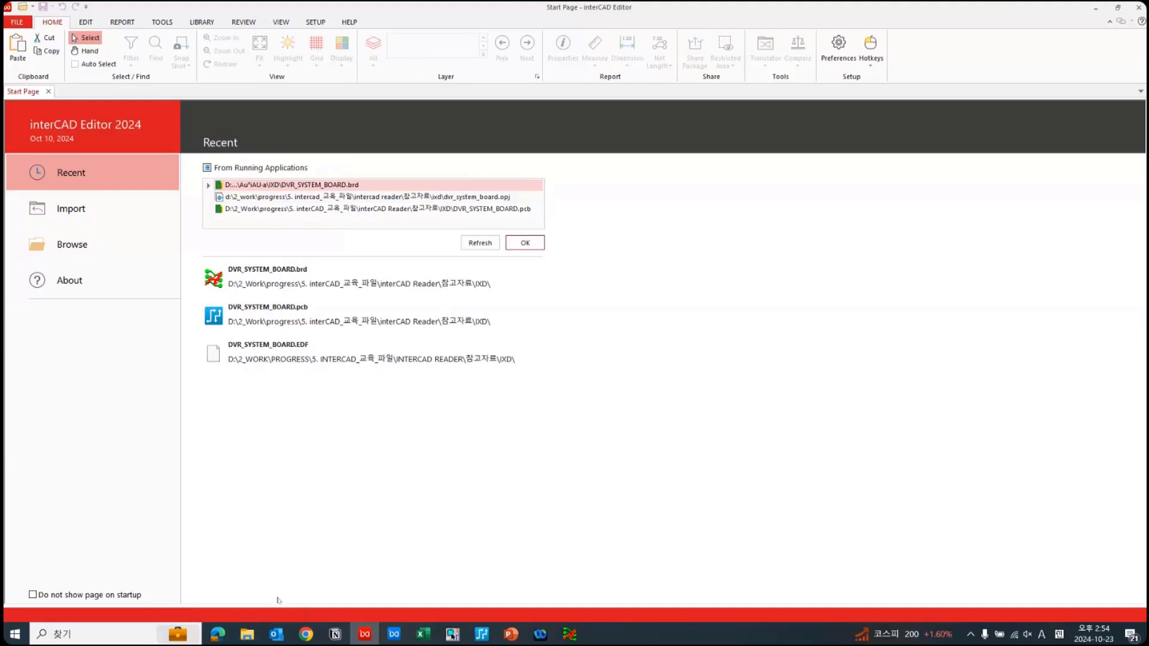
# - Import all the Gerber files art001.pho to art004.pho from the 01_gerber_v01 folder under 참고자료\Gerber into interCAD Editor
pyautogui.click(248, 633)
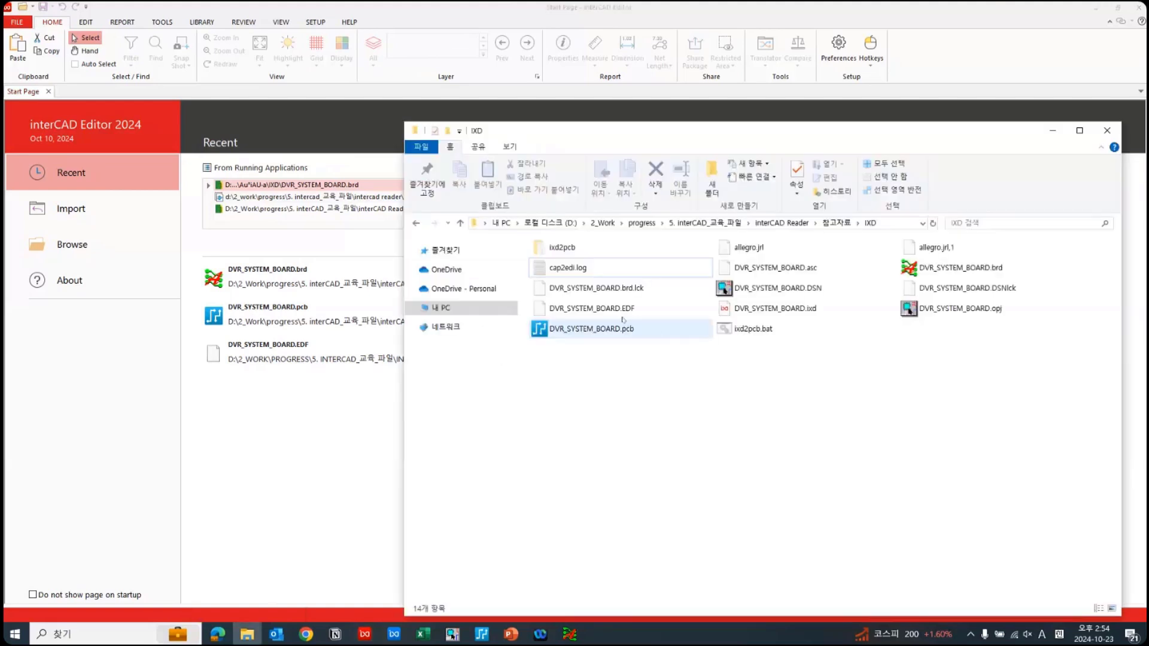
pyautogui.click(773, 226)
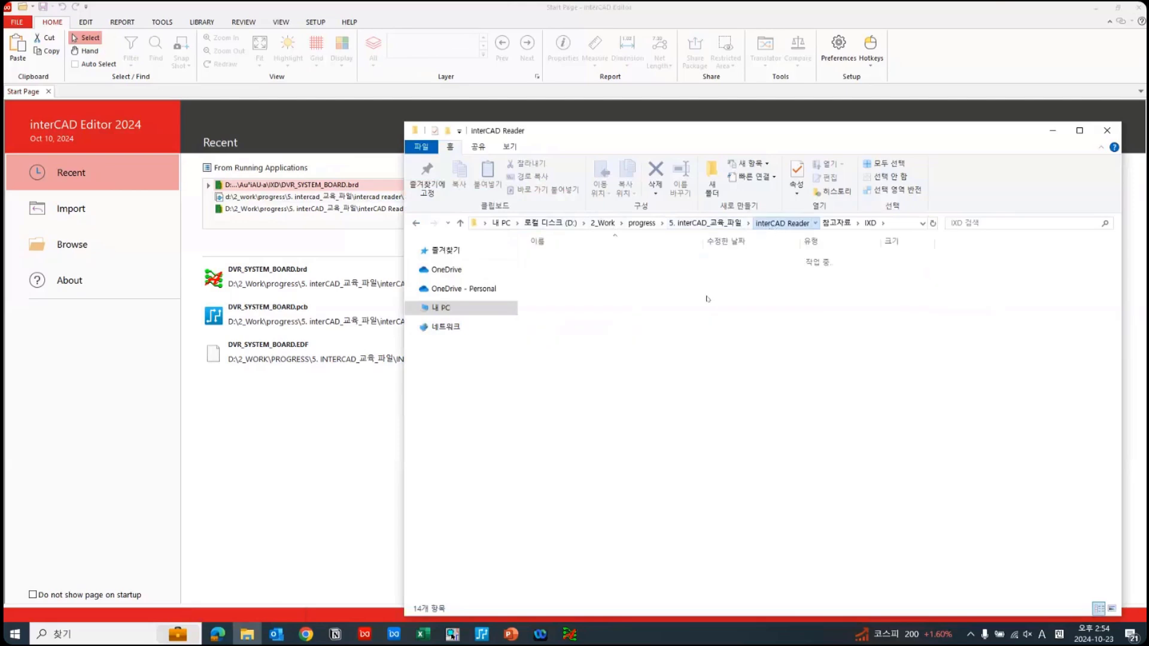
pyautogui.doubleClick(593, 264)
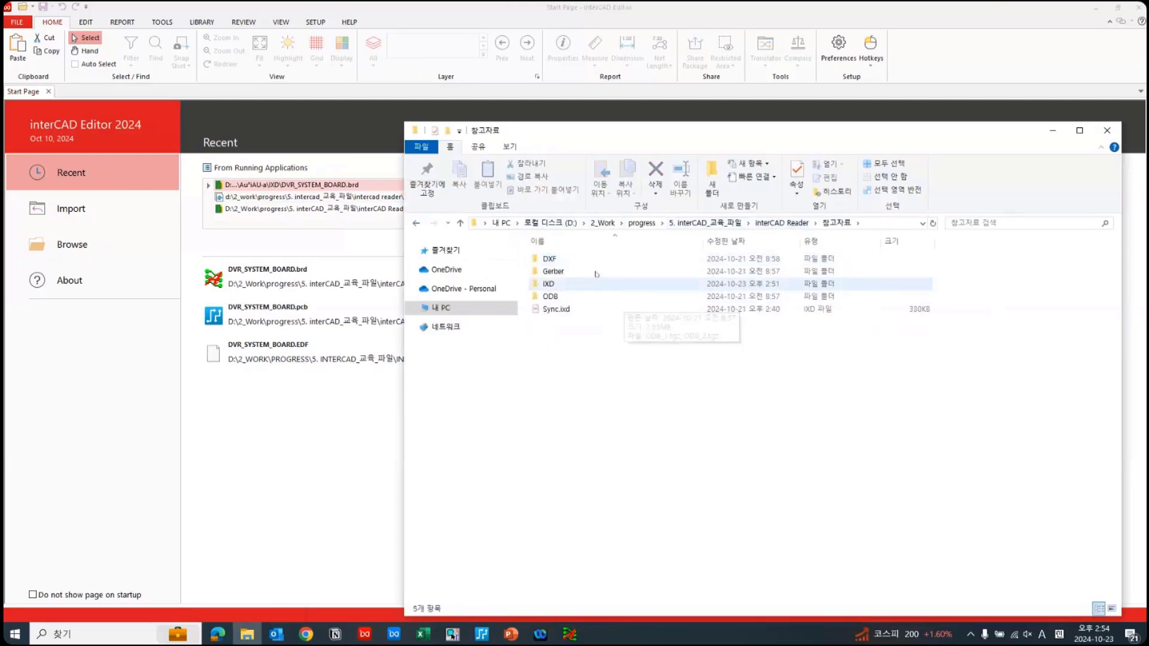
pyautogui.doubleClick(576, 271)
pyautogui.moveTo(656, 276); pyautogui.dragTo(289, 350)
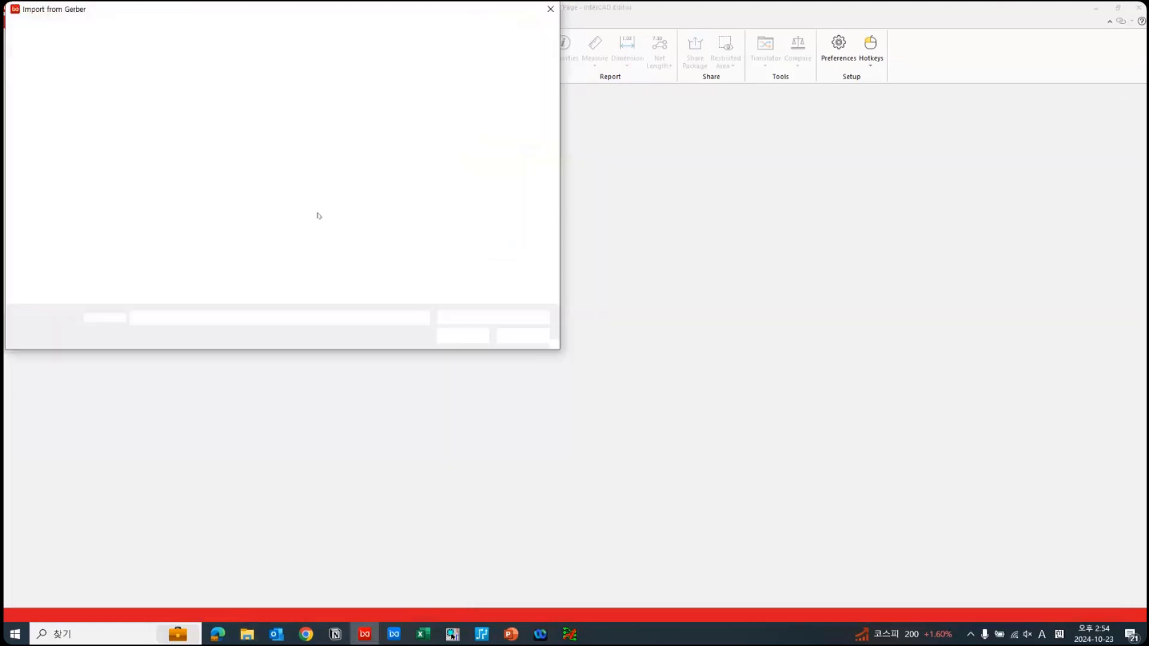
pyautogui.moveTo(395, 210); pyautogui.dragTo(116, 72)
pyautogui.click(462, 335)
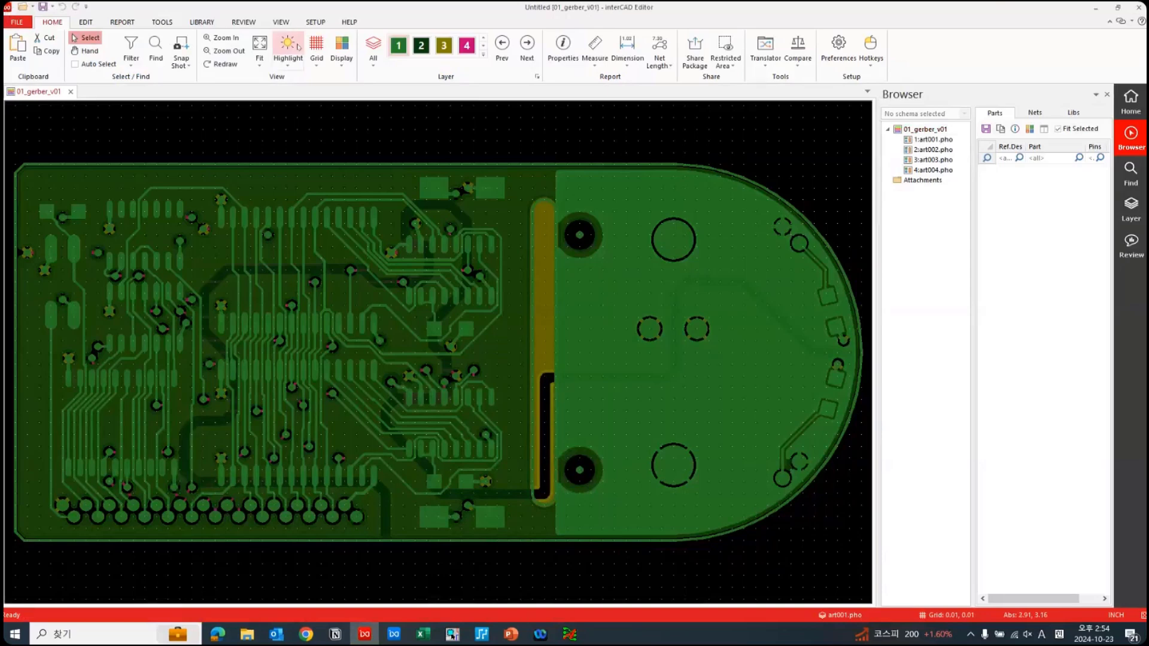
# - Export all four layers of 01_gerber_v01 to AutoCAD DXF and open the folder containing 01_gerber_v01.dxf
pyautogui.click(765, 54)
pyautogui.moveTo(772, 90)
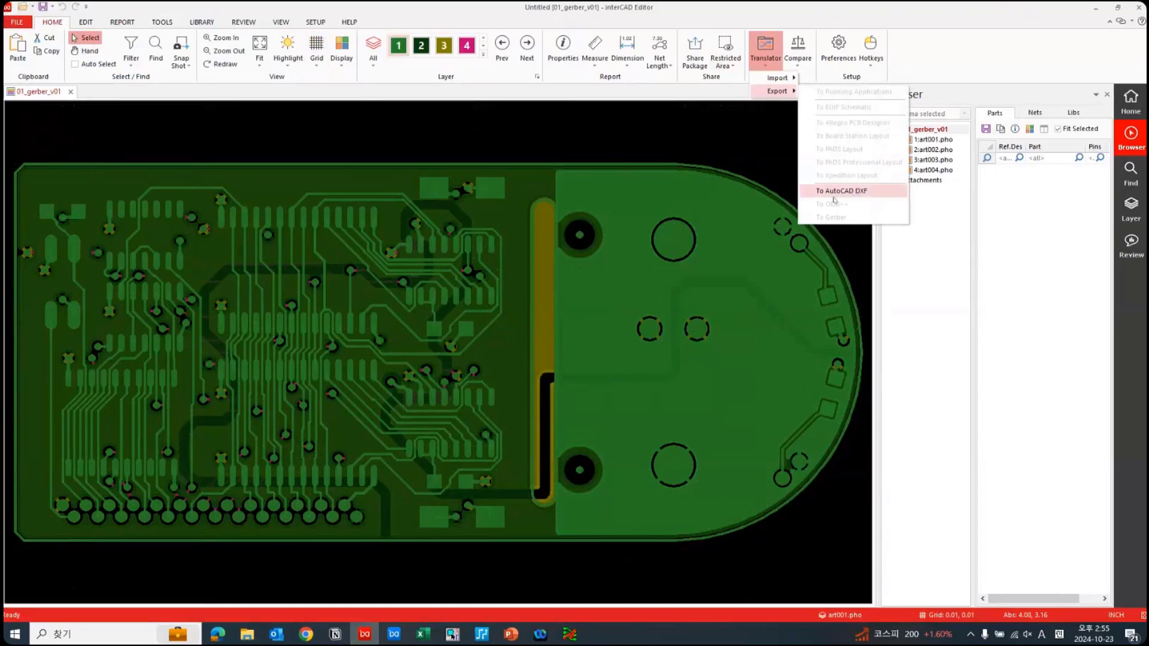
pyautogui.click(885, 192)
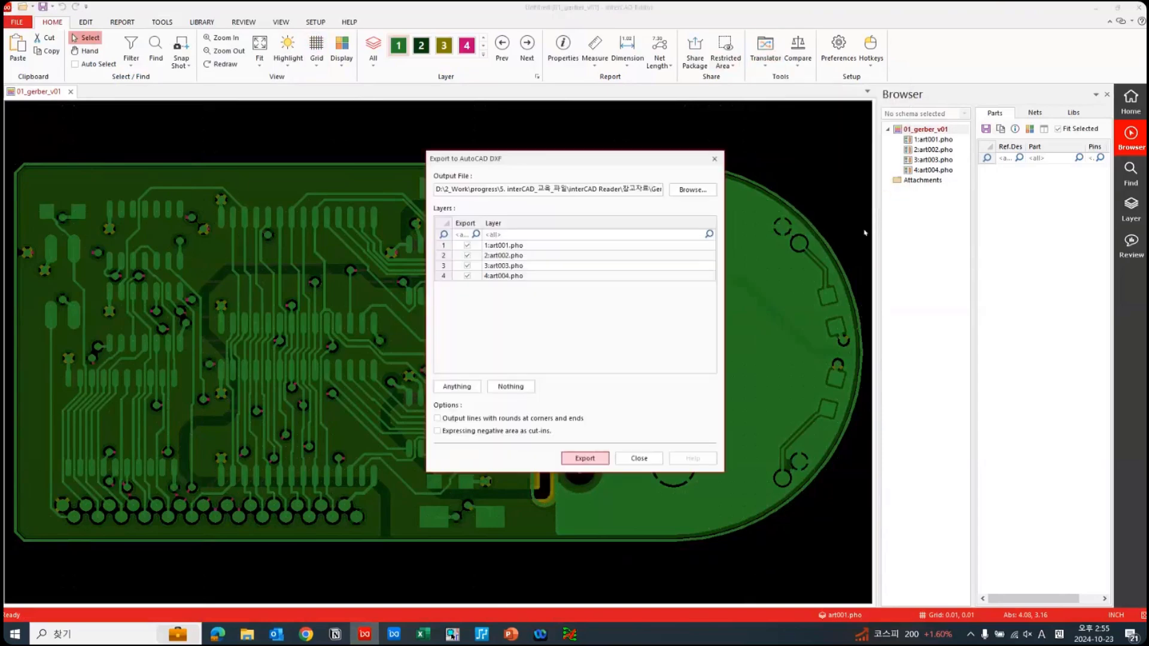
pyautogui.click(602, 459)
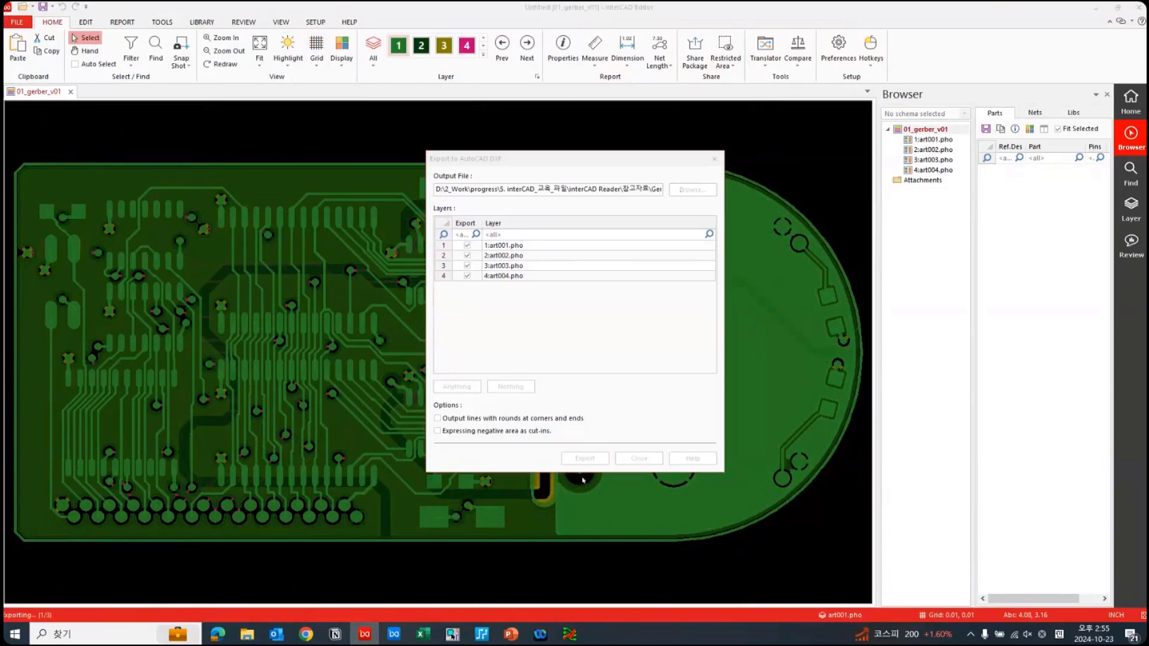
pyautogui.click(690, 346)
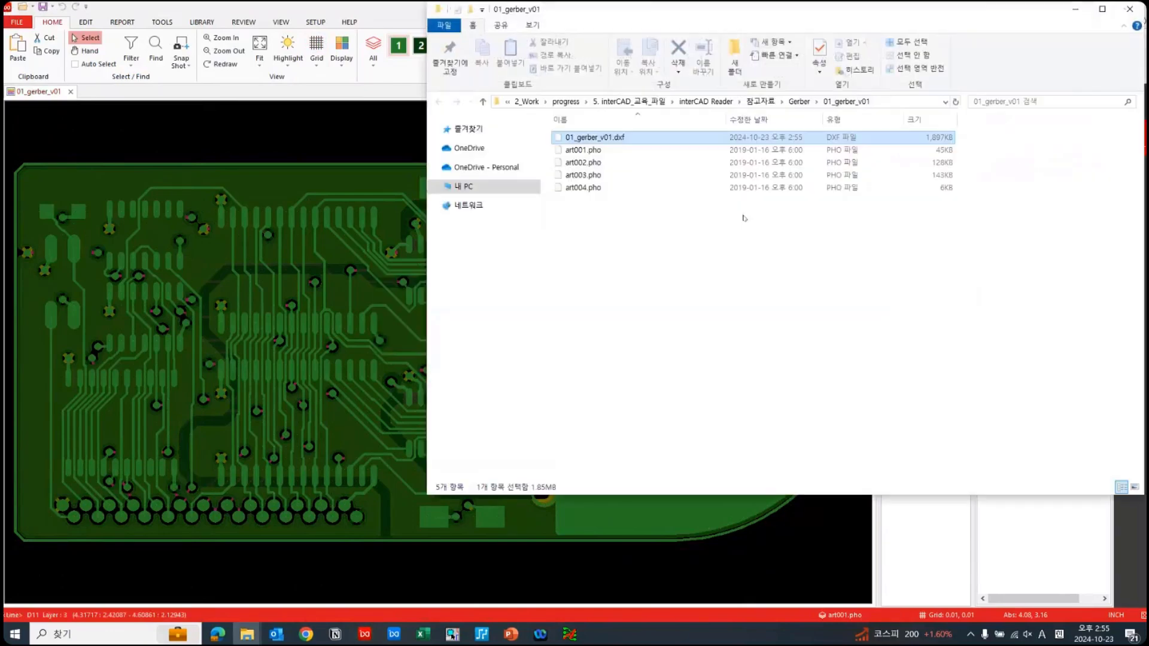